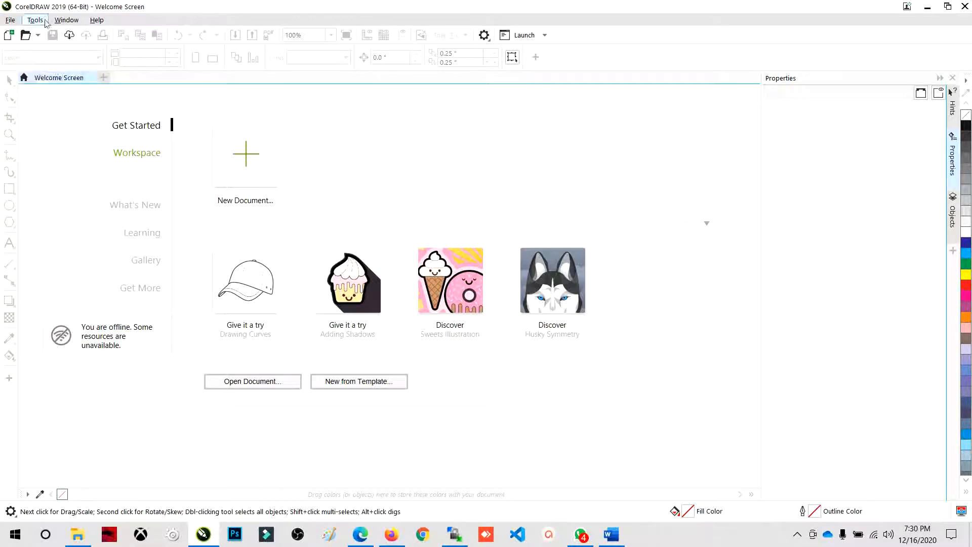
# - Start a new document and set its page size to F4
pyautogui.click(10, 19)
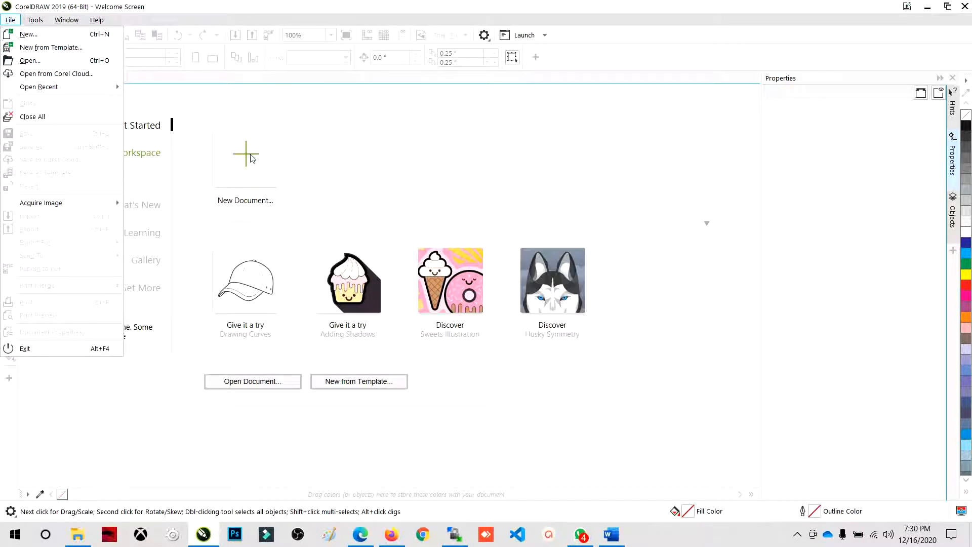
pyautogui.click(314, 171)
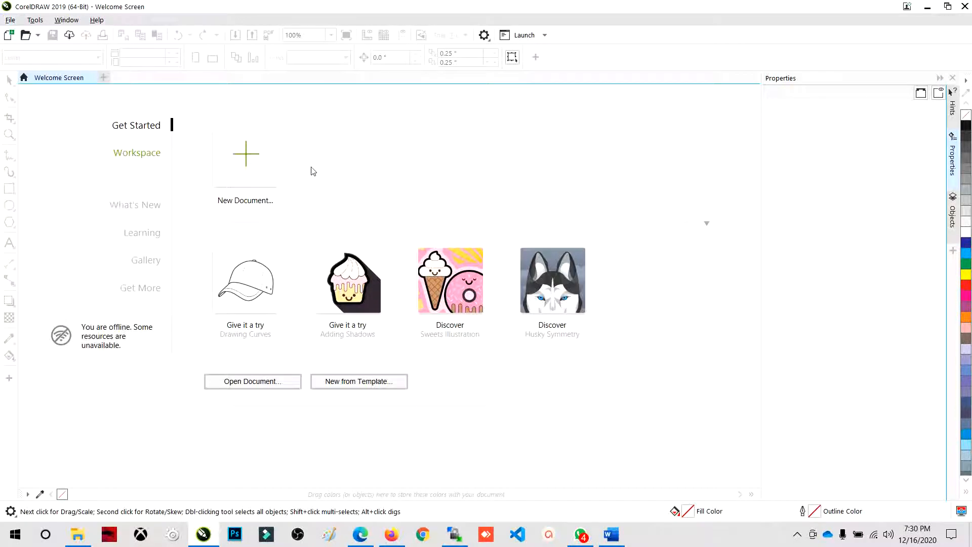
pyautogui.click(252, 154)
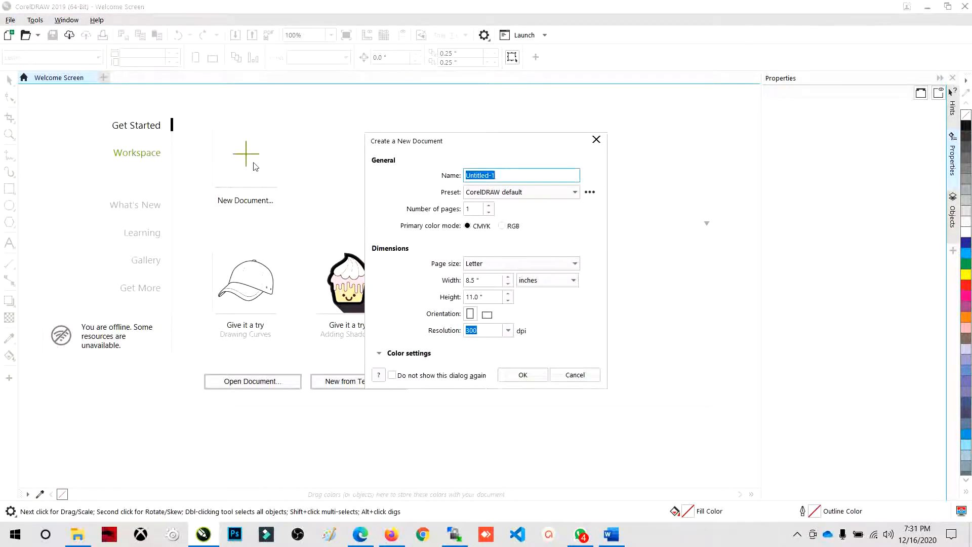
pyautogui.moveTo(433, 140); pyautogui.dragTo(393, 119)
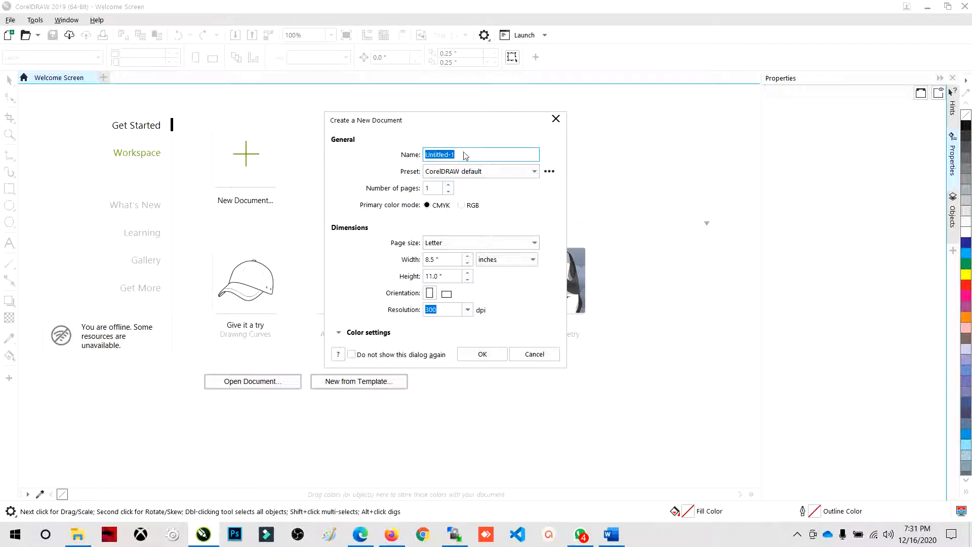
pyautogui.click(442, 243)
pyautogui.scroll(-15, 465, 405)
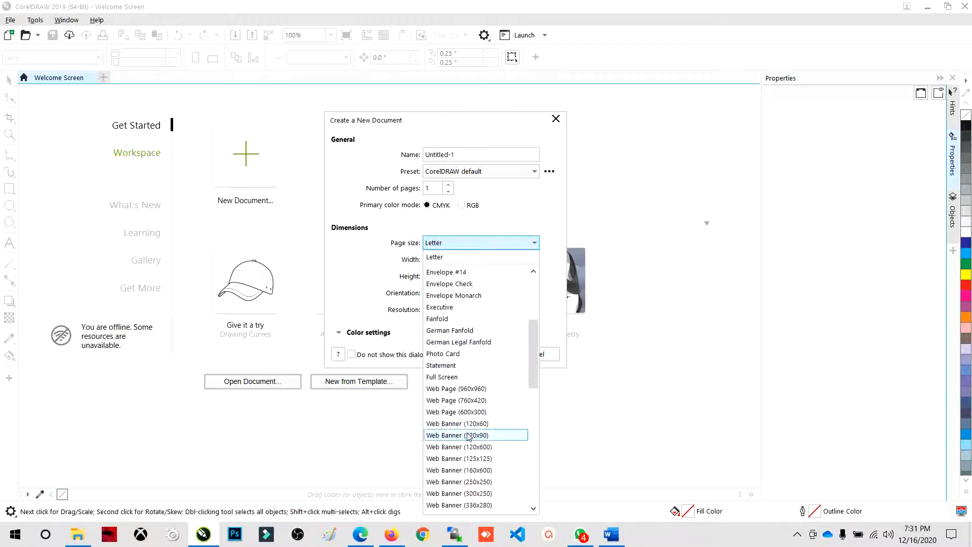
pyautogui.scroll(1, 448, 489)
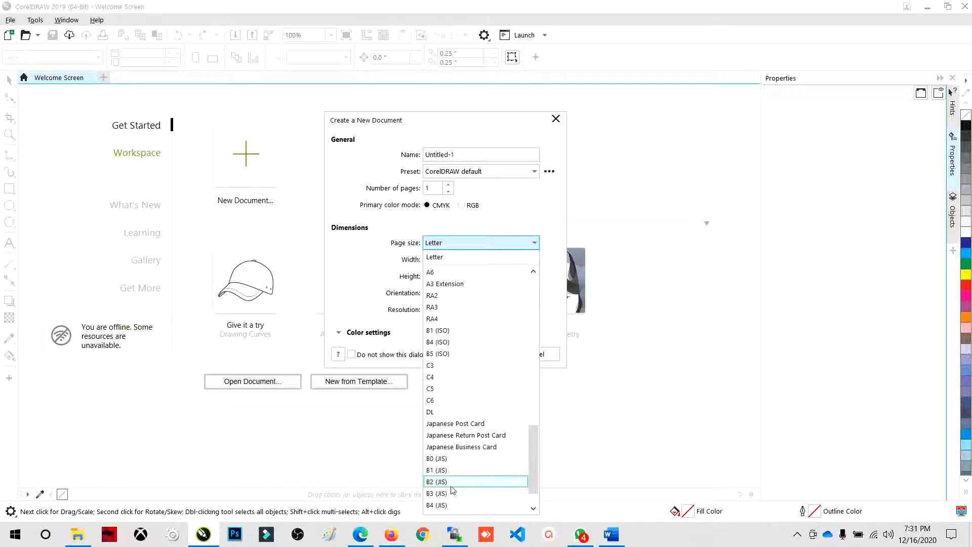
pyautogui.scroll(-1, 448, 488)
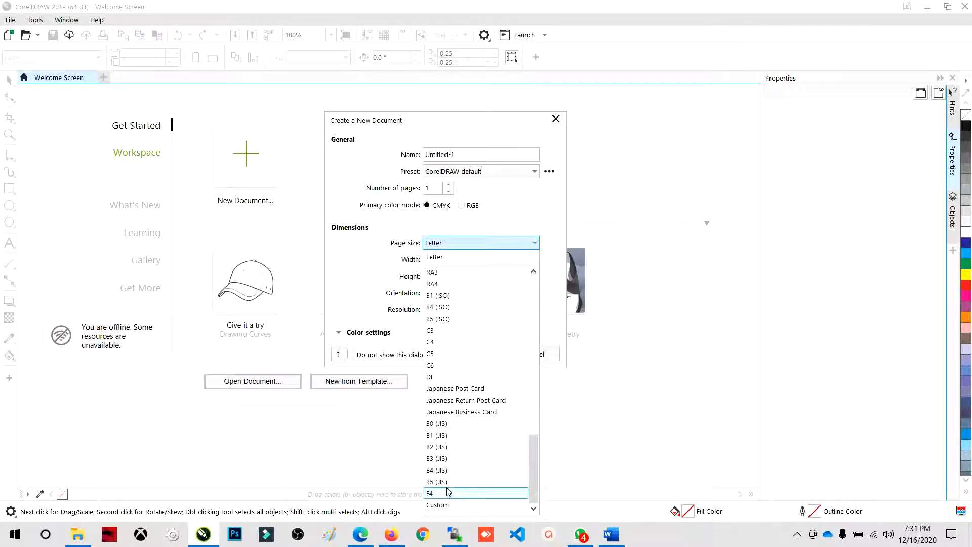
pyautogui.click(448, 492)
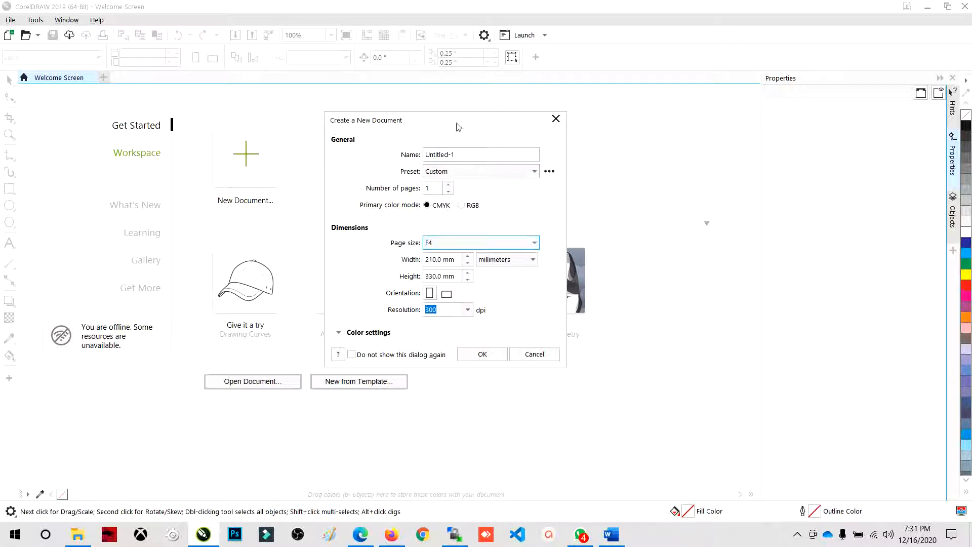
# - Set the new document's units to centimeters and its orientation to landscape
pyautogui.click(487, 260)
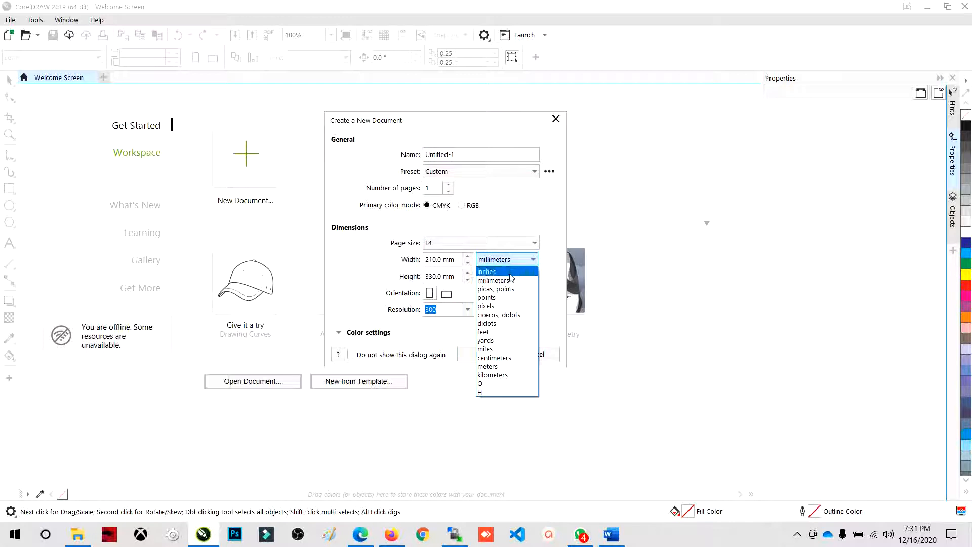
pyautogui.click(499, 358)
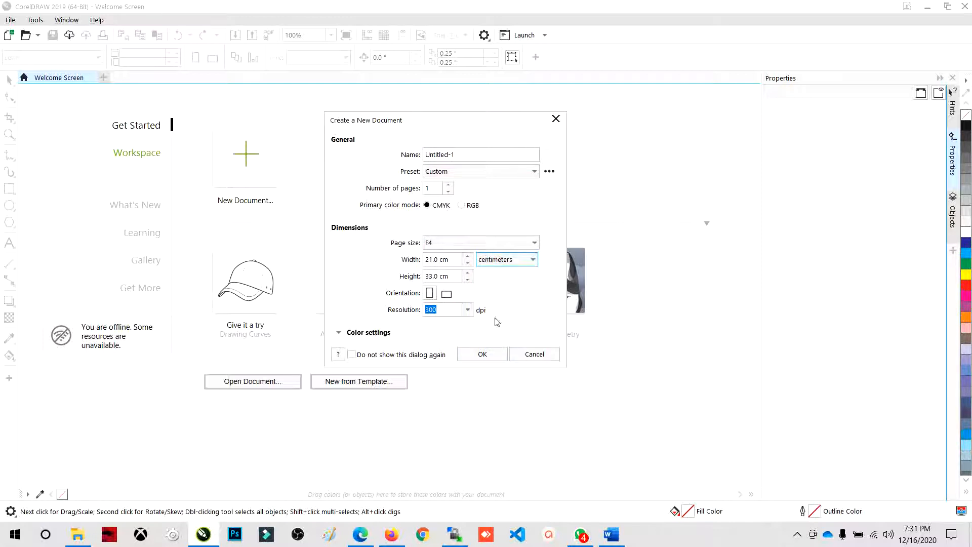
pyautogui.click(451, 295)
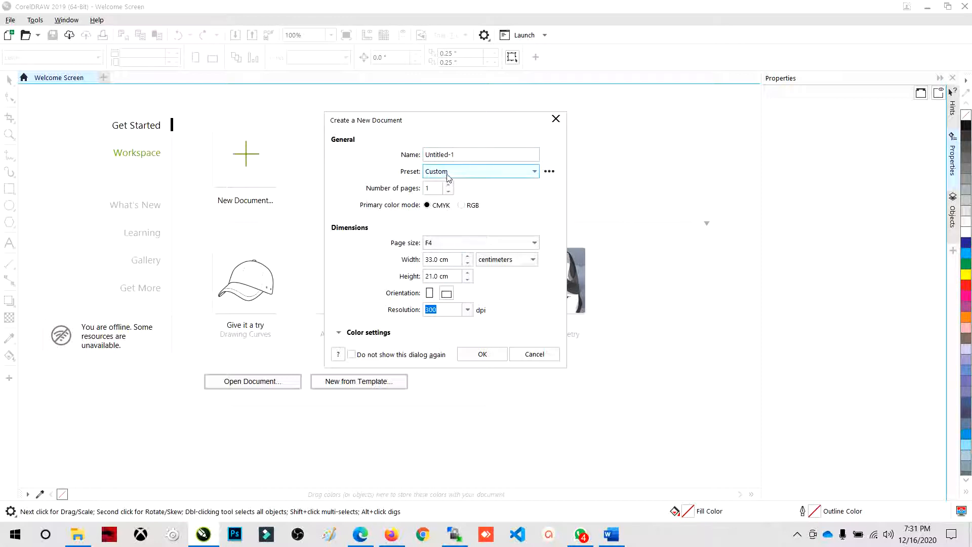
# - Name the new document Latihan CorelDraw-2 and create it
pyautogui.moveTo(527, 154); pyautogui.dragTo(418, 158)
pyautogui.write('L')
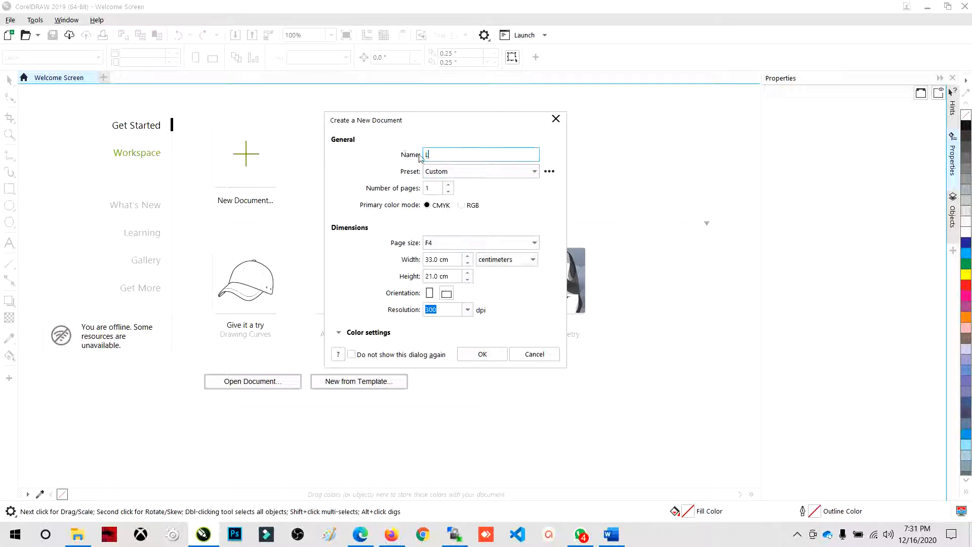
pyautogui.write('atihan CorelDraw-2')
pyautogui.click(482, 354)
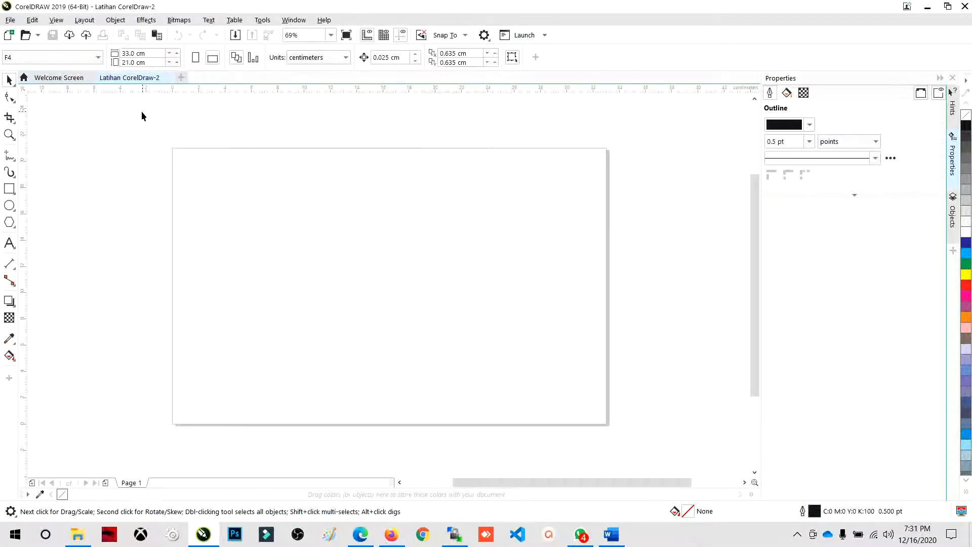
pyautogui.moveTo(129, 114); pyautogui.dragTo(640, 441)
pyautogui.moveTo(147, 56); pyautogui.dragTo(122, 62)
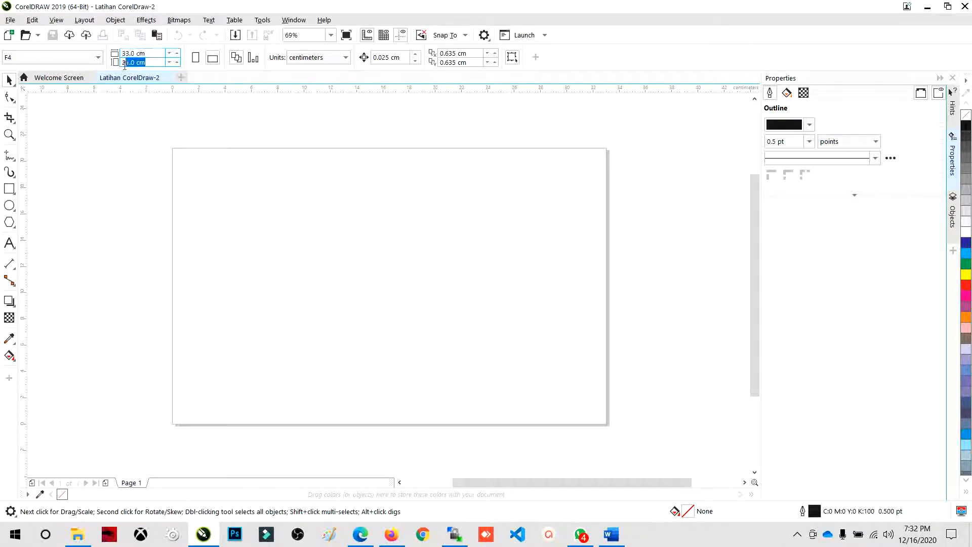
pyautogui.click(137, 187)
pyautogui.moveTo(147, 53)
pyautogui.mouseDown()
pyautogui.moveTo(122, 53)
pyautogui.moveTo(131, 54)
pyautogui.mouseUp()
pyautogui.moveTo(152, 54); pyautogui.dragTo(121, 54)
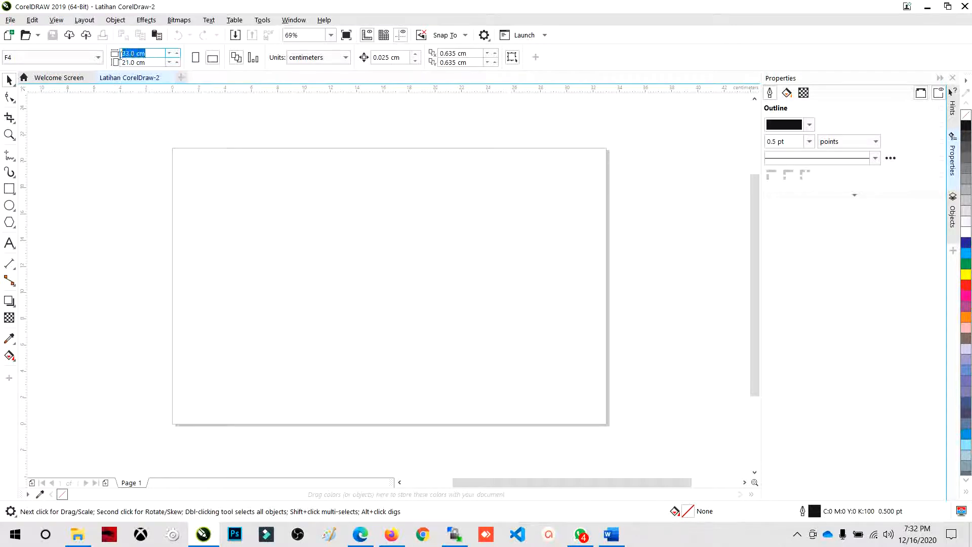
pyautogui.click(131, 136)
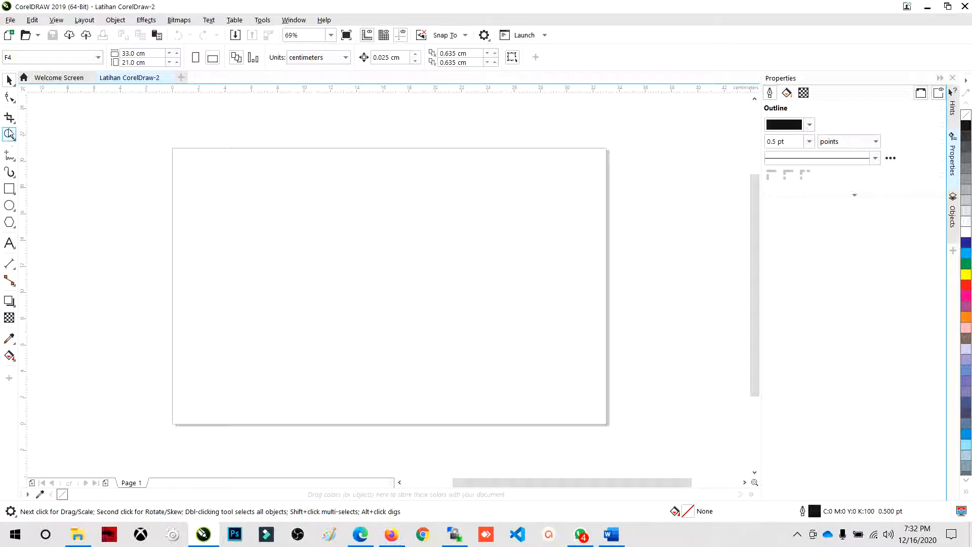
# - Look through the available curve, rectangle, ellipse, text, effect, transparency, eyedropper and fill tools
pyautogui.click(10, 158)
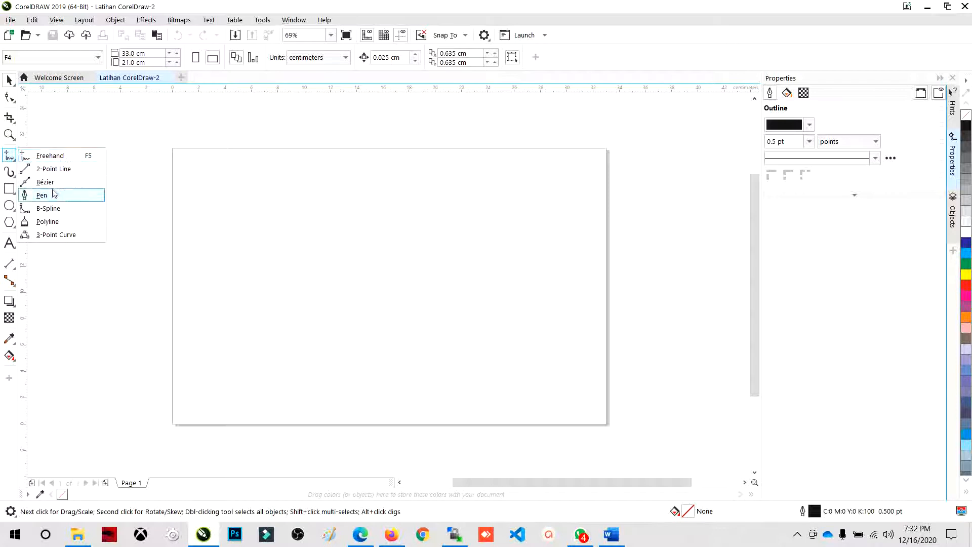
pyautogui.click(9, 188)
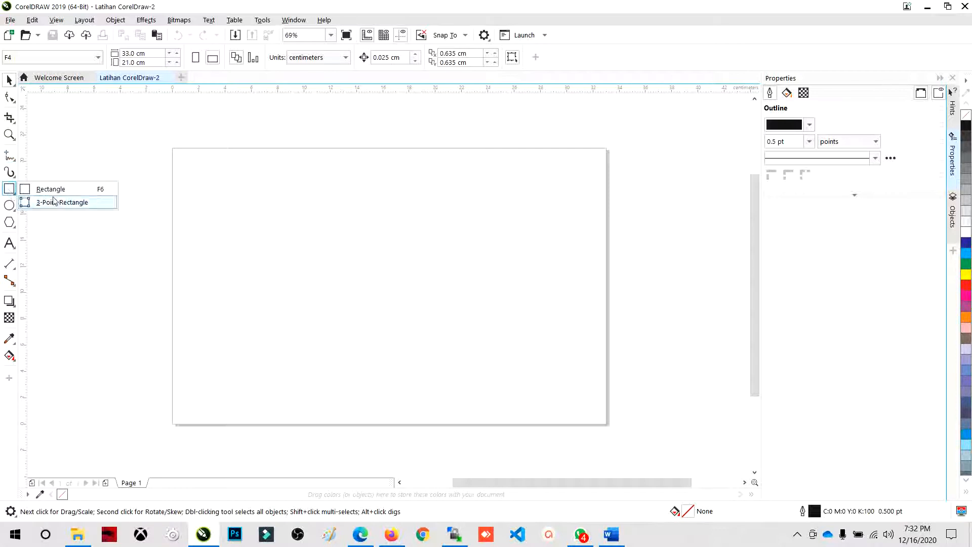
pyautogui.click(9, 206)
pyautogui.click(10, 243)
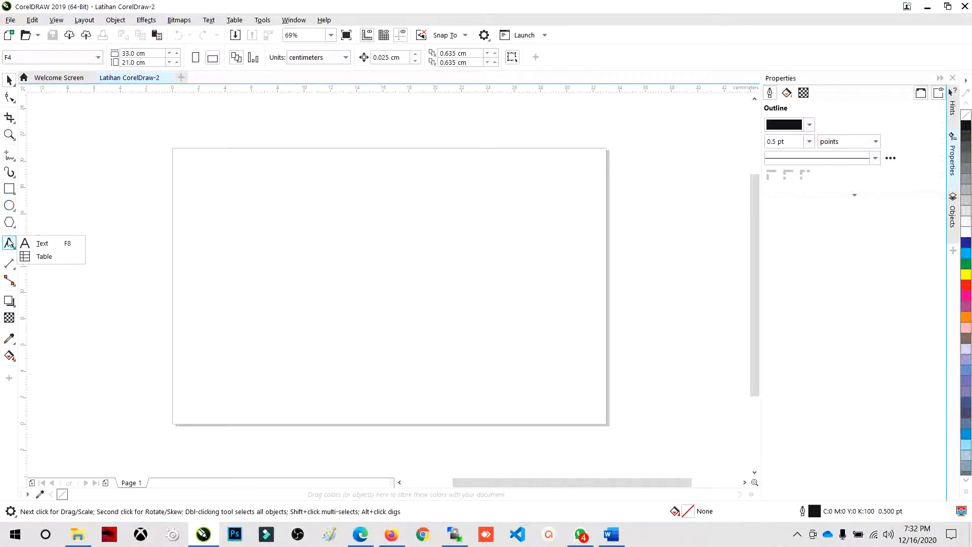
pyautogui.click(9, 318)
pyautogui.click(10, 301)
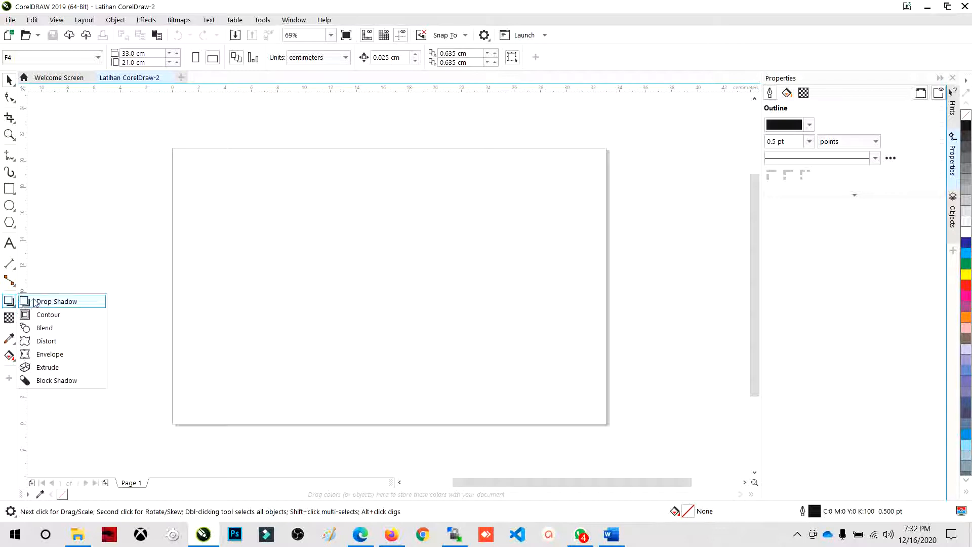
pyautogui.click(11, 304)
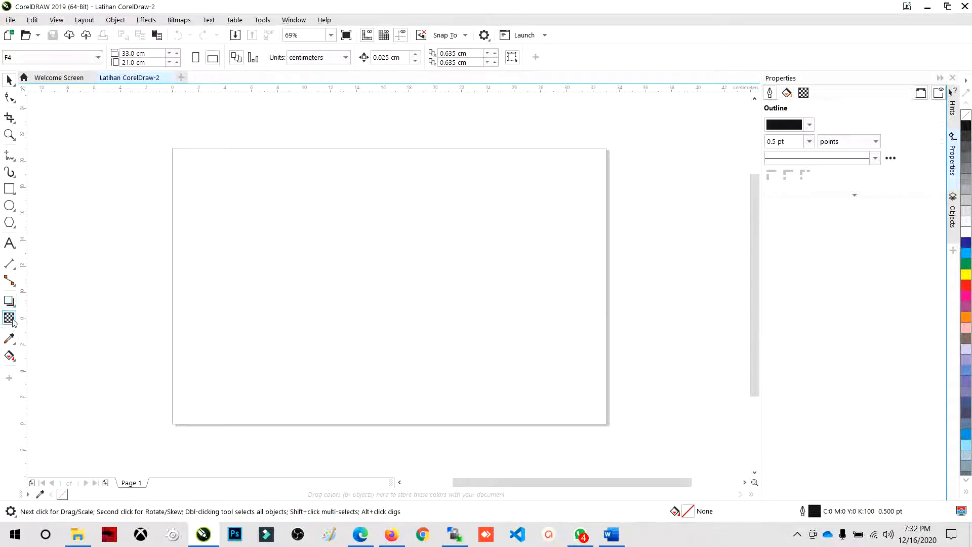
pyautogui.click(10, 339)
pyautogui.click(10, 357)
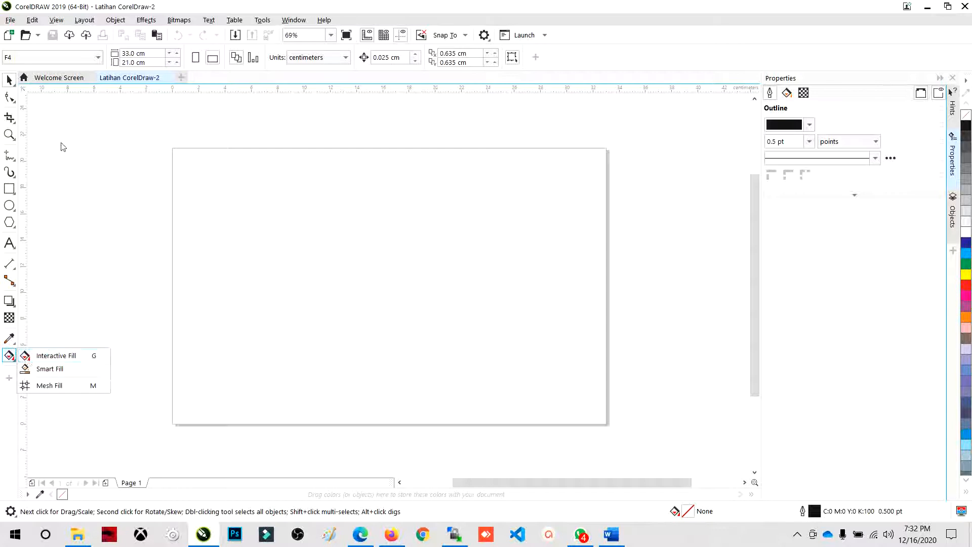
pyautogui.click(12, 139)
pyautogui.click(13, 159)
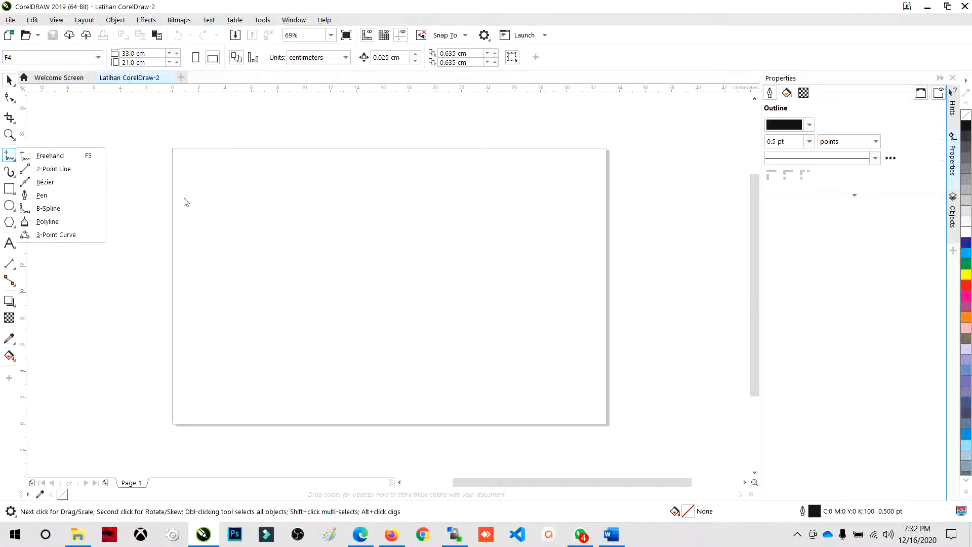
pyautogui.click(136, 153)
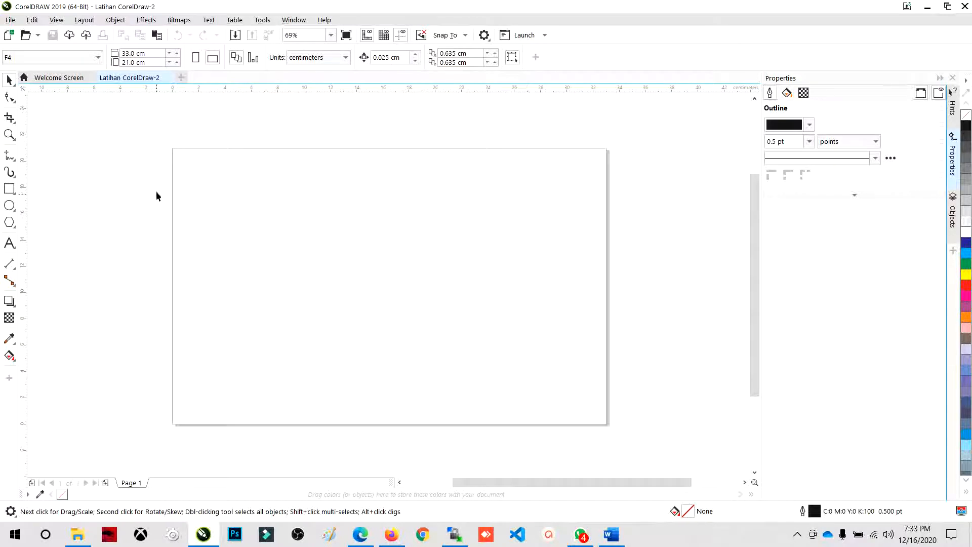
# - Draw a rectangle about 30.2 by 17.9 cm inside the page and make it ready for editing with the Pick tool
pyautogui.click(9, 189)
pyautogui.moveTo(189, 173)
pyautogui.mouseDown()
pyautogui.moveTo(260, 214)
pyautogui.moveTo(189, 255)
pyautogui.moveTo(306, 244)
pyautogui.moveTo(347, 221)
pyautogui.moveTo(325, 173)
pyautogui.moveTo(294, 278)
pyautogui.moveTo(253, 255)
pyautogui.moveTo(287, 295)
pyautogui.moveTo(236, 231)
pyautogui.moveTo(355, 320)
pyautogui.moveTo(200, 201)
pyautogui.moveTo(191, 175)
pyautogui.moveTo(395, 334)
pyautogui.moveTo(564, 394)
pyautogui.moveTo(605, 413)
pyautogui.moveTo(606, 427)
pyautogui.moveTo(603, 413)
pyautogui.moveTo(192, 202)
pyautogui.moveTo(596, 418)
pyautogui.moveTo(593, 404)
pyautogui.moveTo(384, 286)
pyautogui.moveTo(598, 390)
pyautogui.mouseUp()
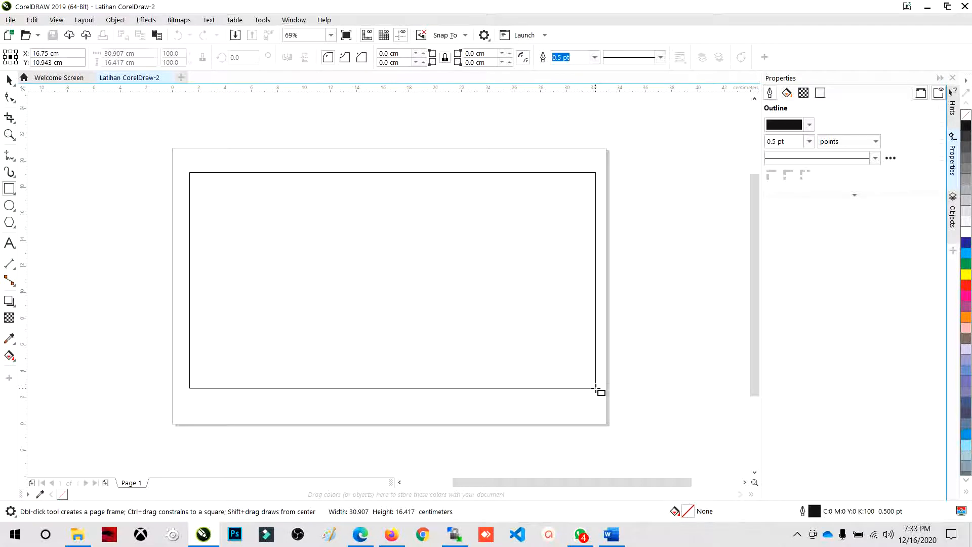
pyautogui.moveTo(595, 388); pyautogui.dragTo(279, 230)
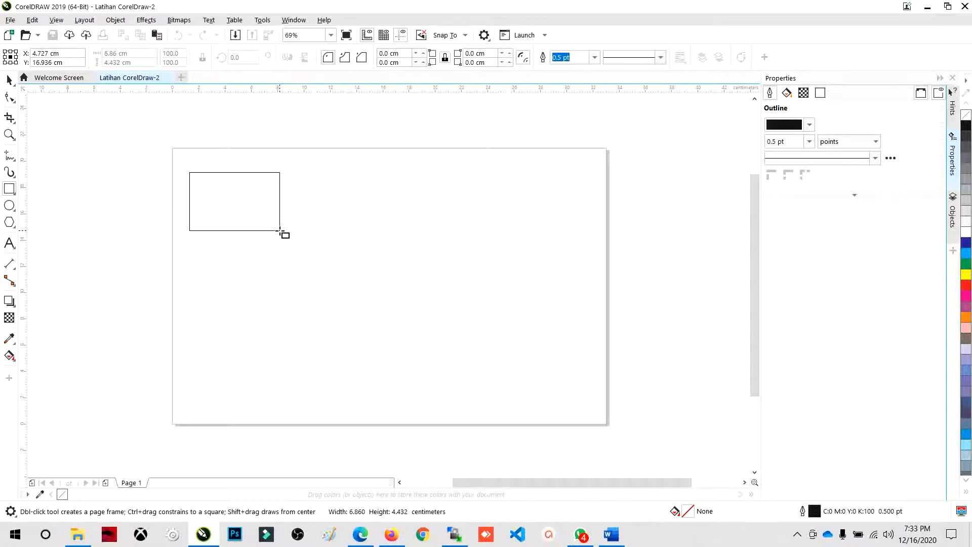
pyautogui.moveTo(279, 231)
pyautogui.keyDown('ctrl'); pyautogui.mouseDown()
pyautogui.moveTo(355, 366)
pyautogui.moveTo(248, 237)
pyautogui.moveTo(322, 349)
pyautogui.moveTo(259, 291)
pyautogui.moveTo(328, 363)
pyautogui.moveTo(213, 250)
pyautogui.moveTo(221, 208)
pyautogui.moveTo(282, 300)
pyautogui.moveTo(214, 197)
pyautogui.moveTo(350, 284)
pyautogui.moveTo(215, 223)
pyautogui.moveTo(484, 329)
pyautogui.moveTo(555, 374)
pyautogui.moveTo(586, 408)
pyautogui.mouseUp(); pyautogui.keyUp('ctrl')
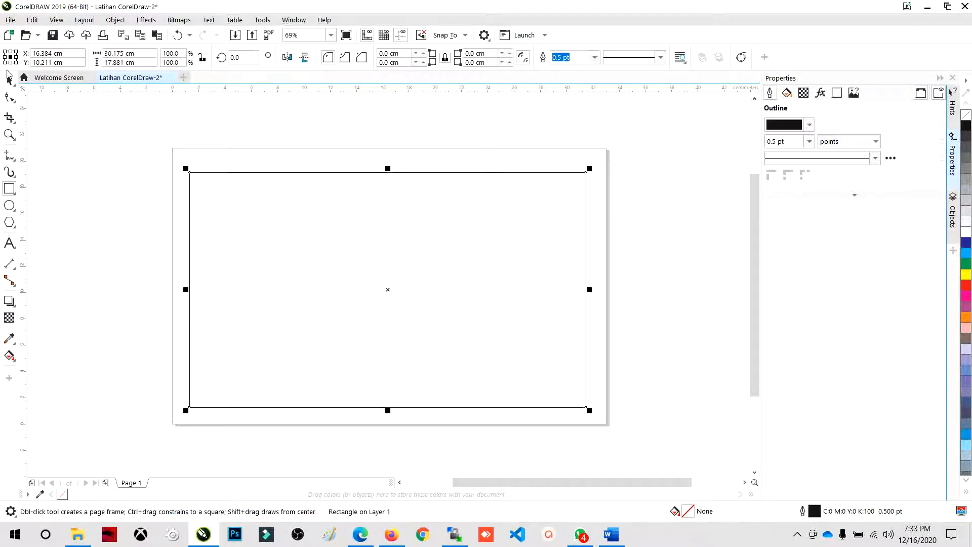
pyautogui.click(4, 81)
pyautogui.click(80, 196)
pyautogui.click(297, 247)
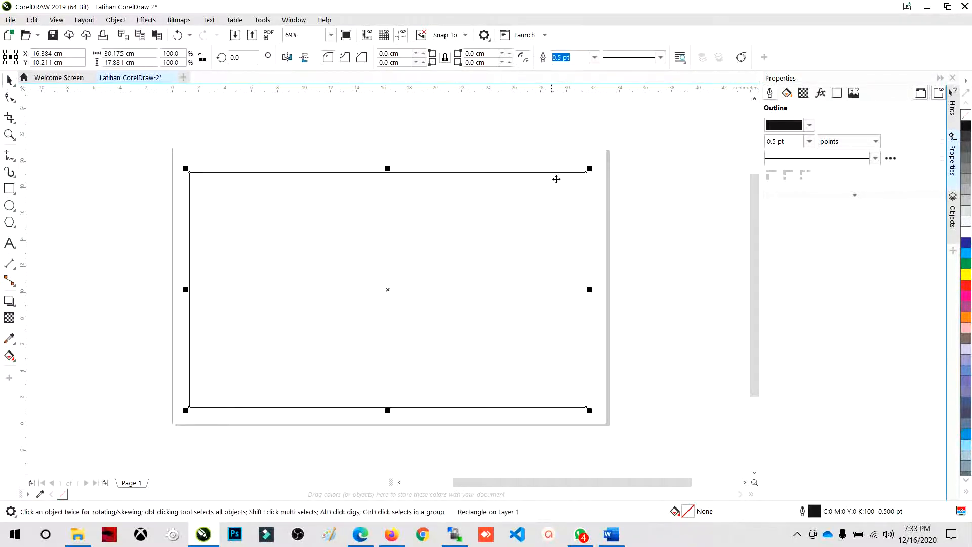
# - Scale the rectangle down to about 24.3 by 14.4 cm from its upper-right corner and move it up and right on the page
pyautogui.moveTo(586, 174); pyautogui.dragTo(508, 220)
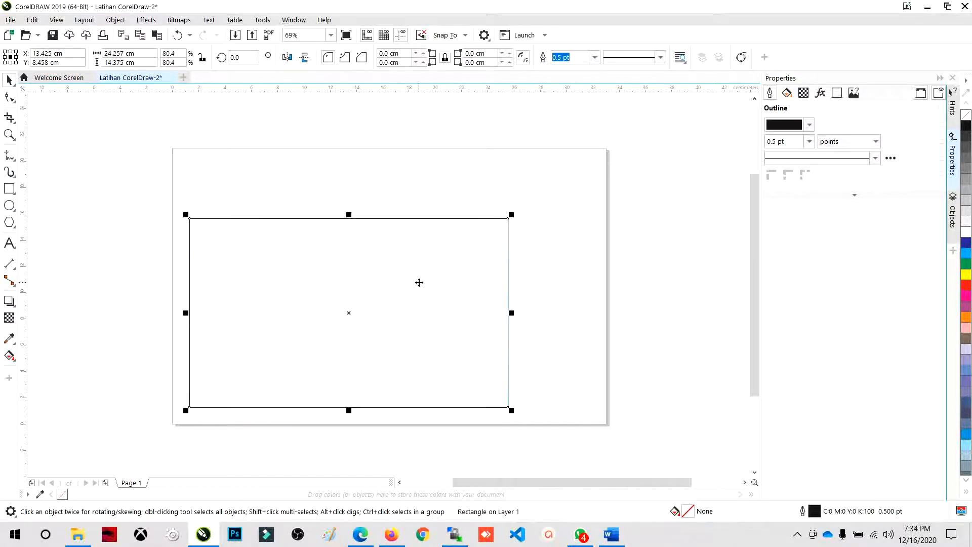
pyautogui.moveTo(421, 285); pyautogui.dragTo(437, 249)
pyautogui.click(186, 208)
pyautogui.click(258, 213)
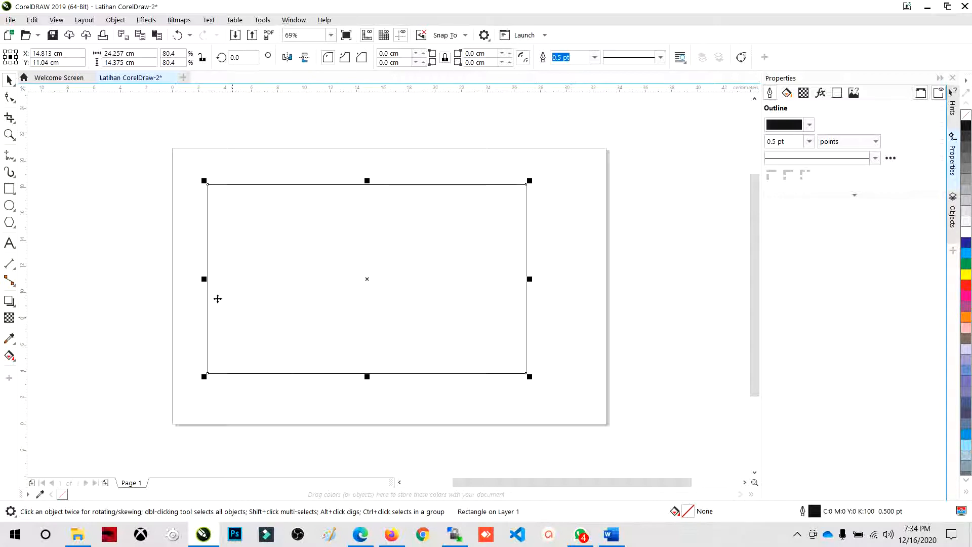
# - Set the rectangle's width to 33 cm and height to 21 cm, and deselect it
pyautogui.click(136, 55)
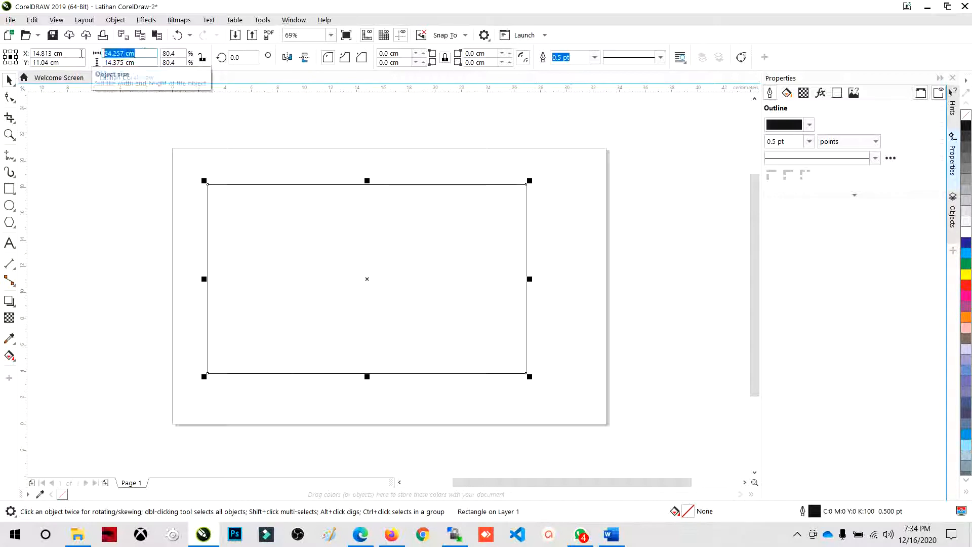
pyautogui.click(105, 62)
pyautogui.click(103, 53)
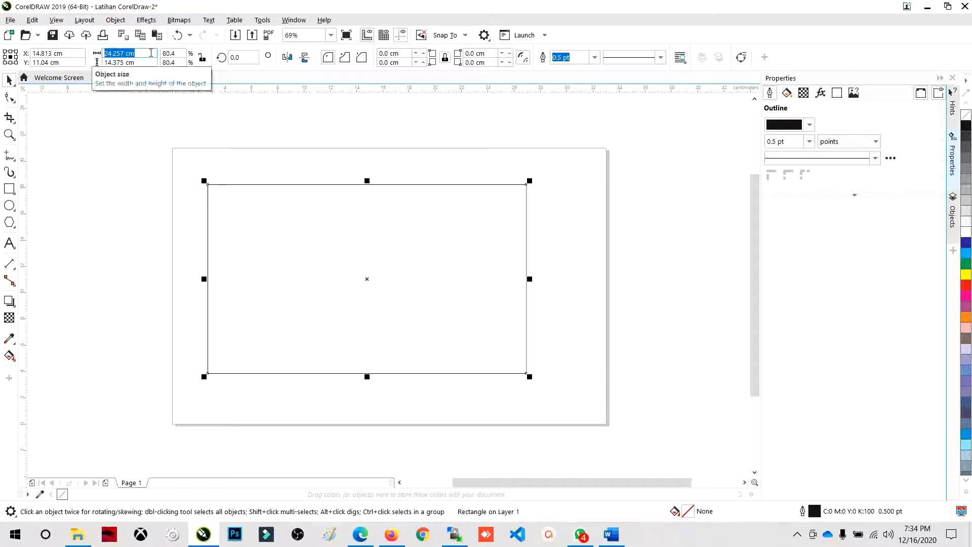
pyautogui.write('33')
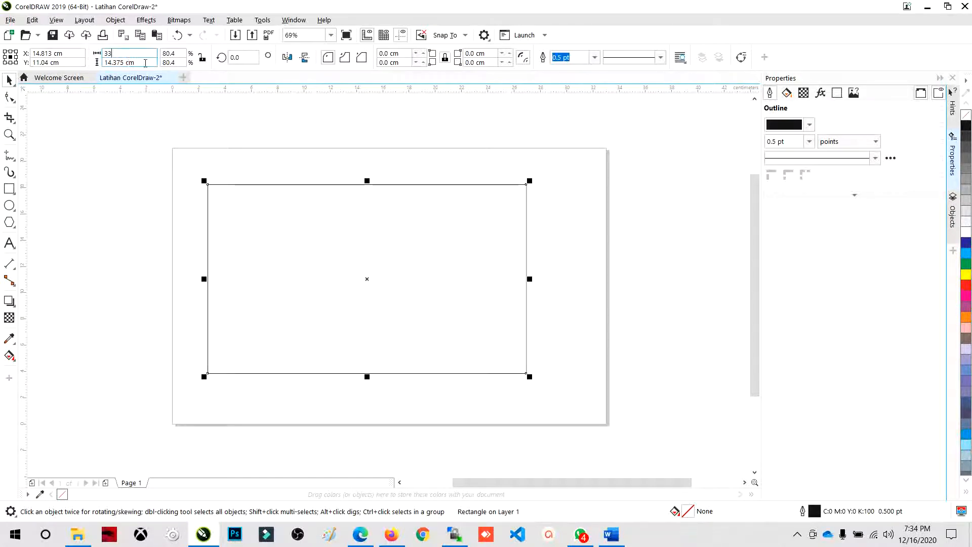
pyautogui.press('Tab')
pyautogui.write('2')
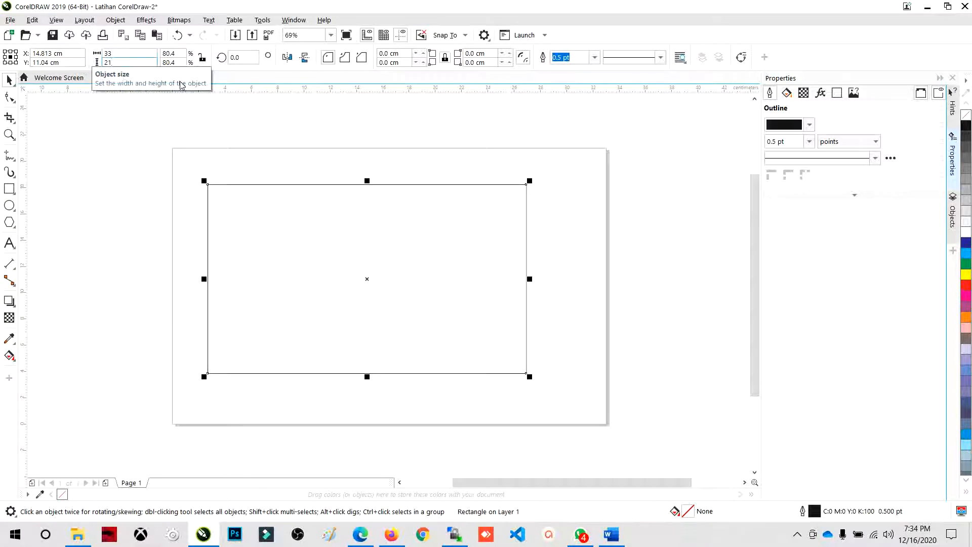
pyautogui.press('Return')
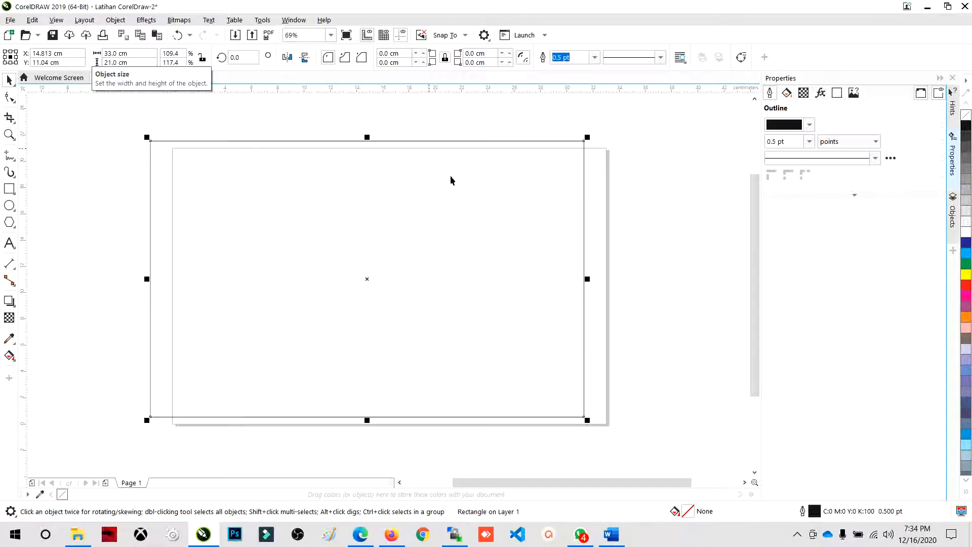
pyautogui.click(329, 132)
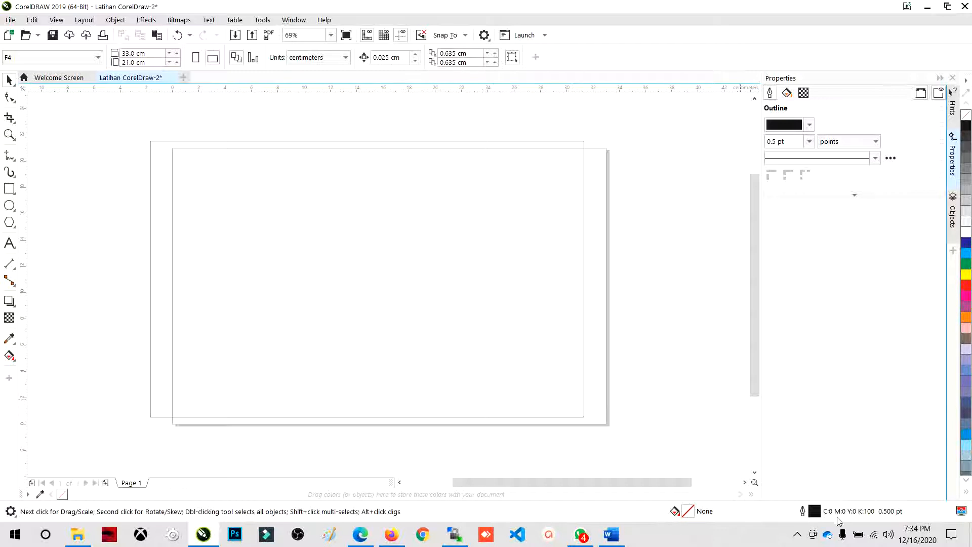
# - Move the rectangle by hand so its upper-left corner lines up with the page corner
pyautogui.click(801, 536)
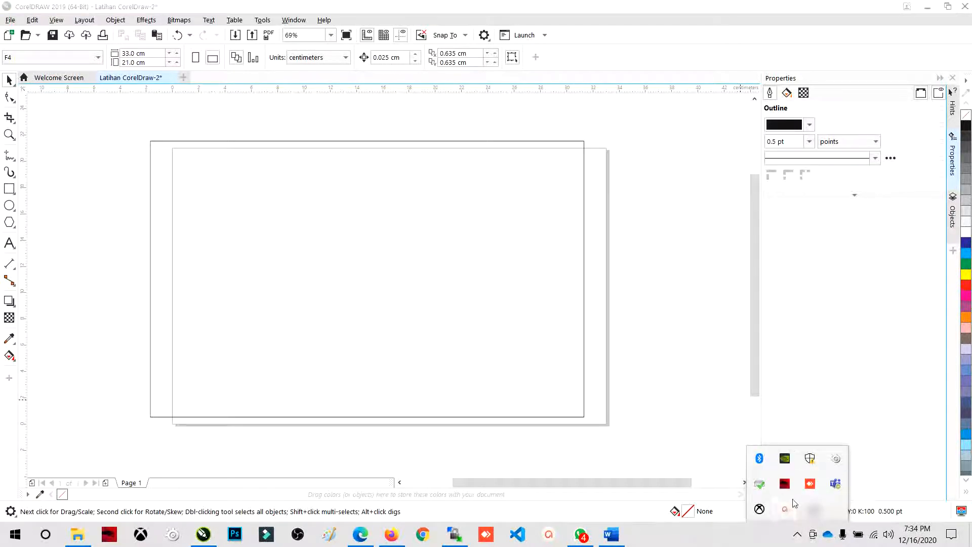
pyautogui.click(678, 392)
pyautogui.click(237, 192)
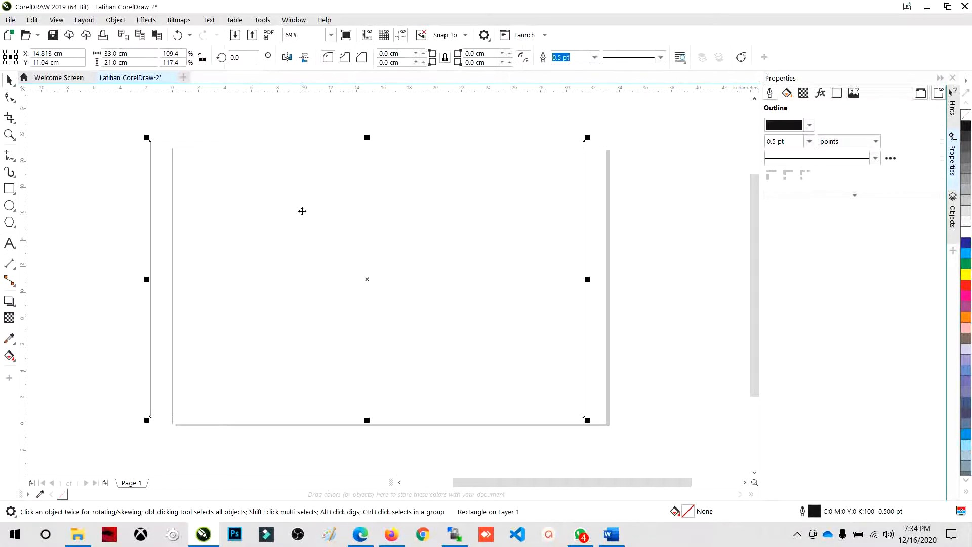
pyautogui.moveTo(301, 210); pyautogui.dragTo(323, 219)
pyautogui.moveTo(406, 216)
pyautogui.mouseDown()
pyautogui.moveTo(404, 247)
pyautogui.moveTo(397, 223)
pyautogui.mouseUp()
pyautogui.scroll(5, 167, 151)
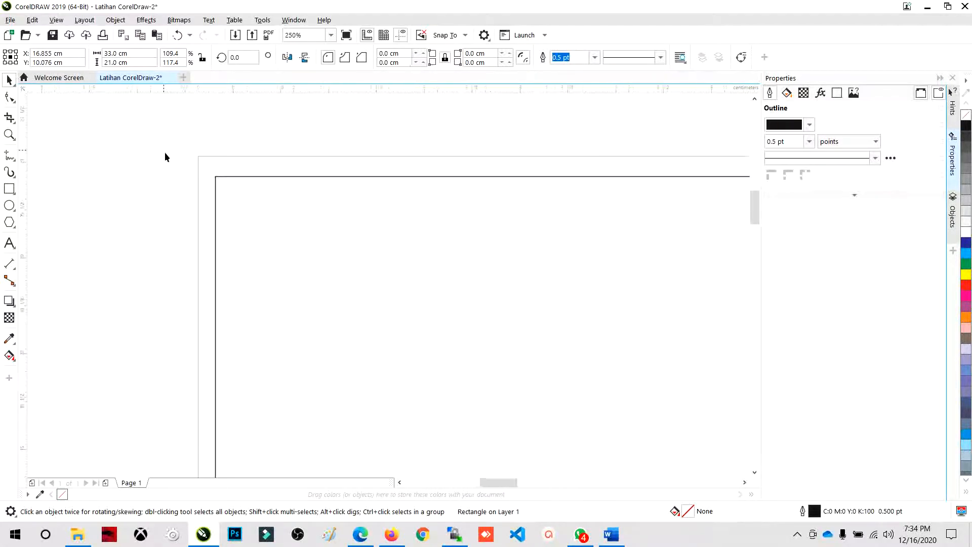
pyautogui.scroll(5, 165, 152)
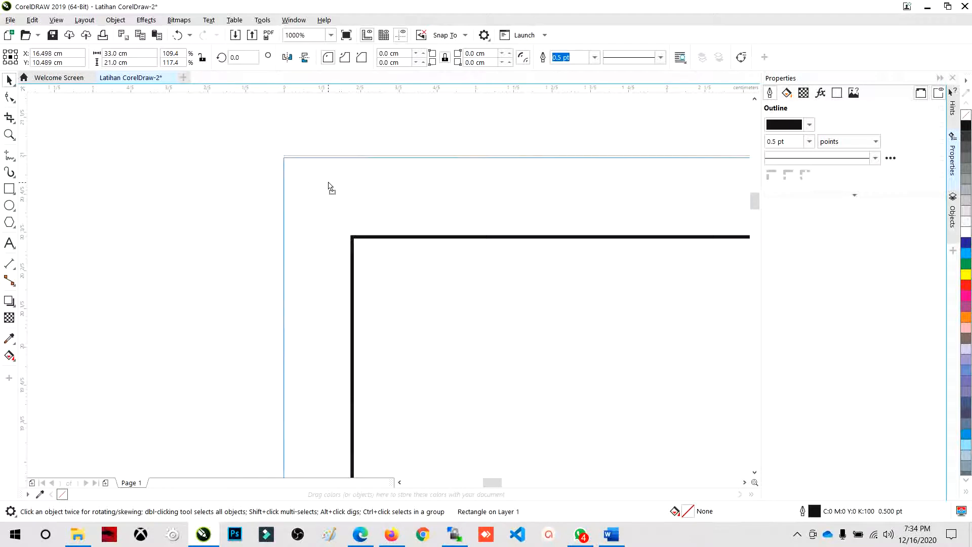
pyautogui.moveTo(328, 182); pyautogui.dragTo(329, 181)
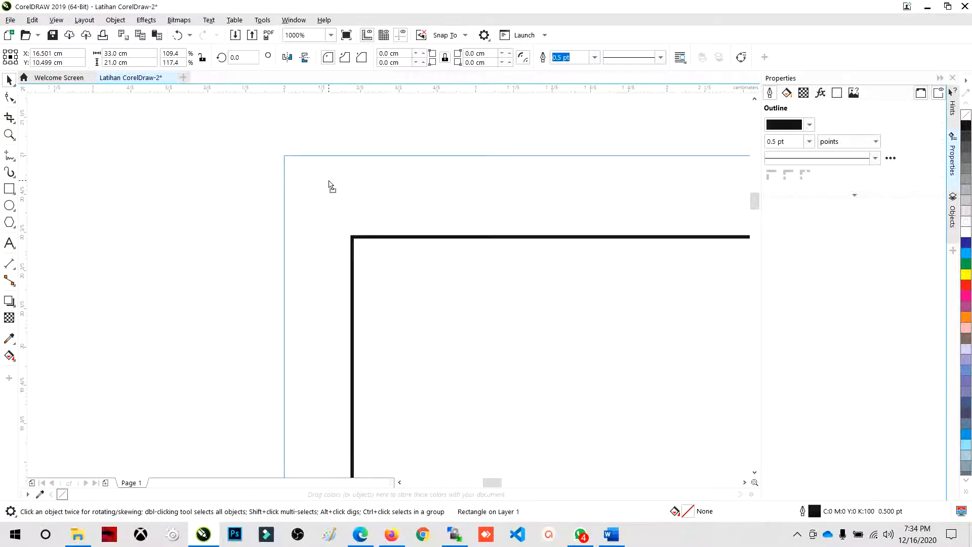
pyautogui.scroll(-8, 329, 183)
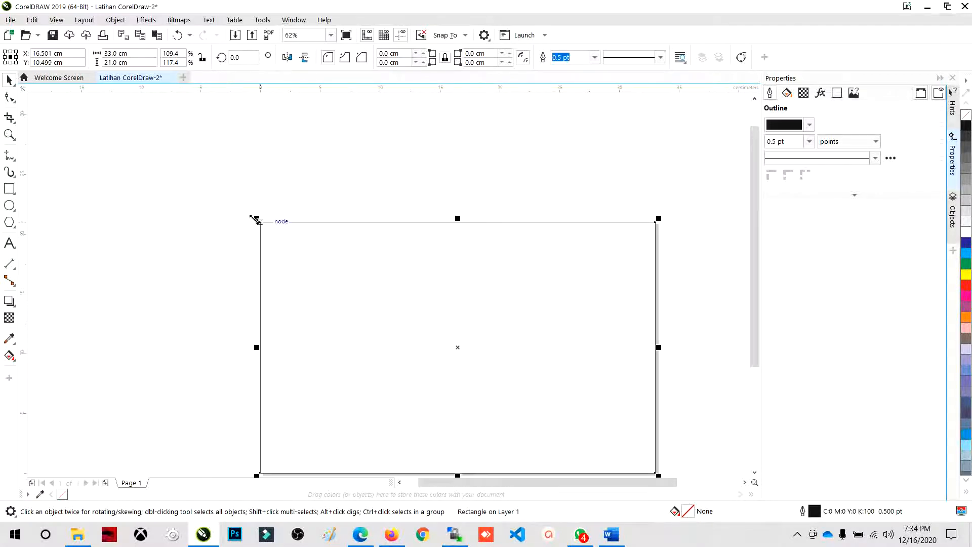
pyautogui.scroll(4, 261, 234)
pyautogui.scroll(-5, 272, 236)
# - Shift the rectangle down and right of the page, and center it on the page with the center-to-page alignment
pyautogui.moveTo(301, 238); pyautogui.dragTo(369, 231)
pyautogui.scroll(2, 311, 274)
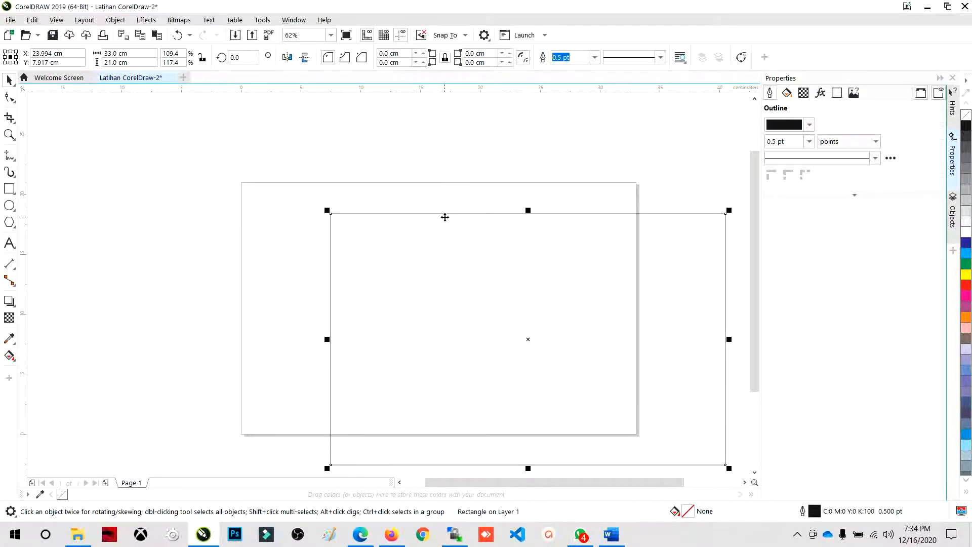
pyautogui.click(434, 153)
pyautogui.click(442, 243)
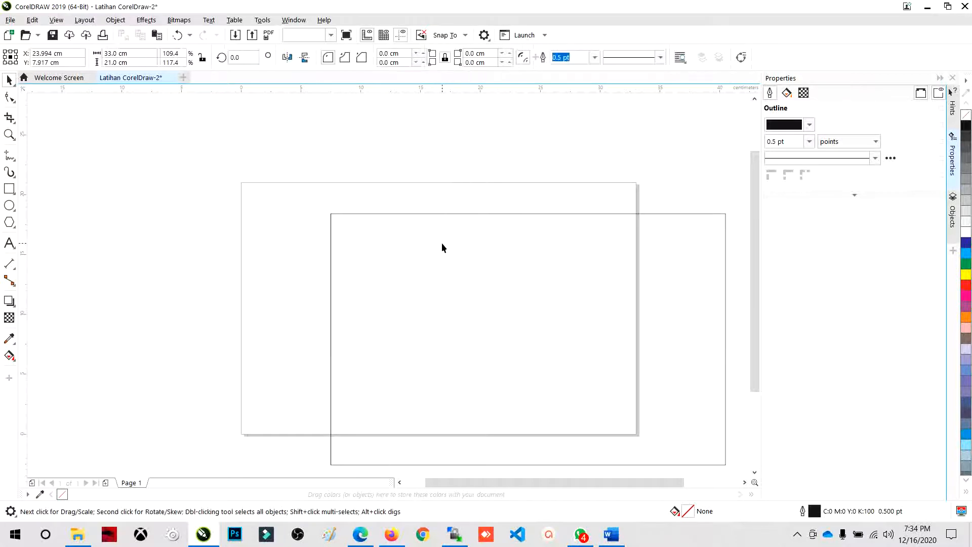
pyautogui.click(441, 243)
pyautogui.click(433, 243)
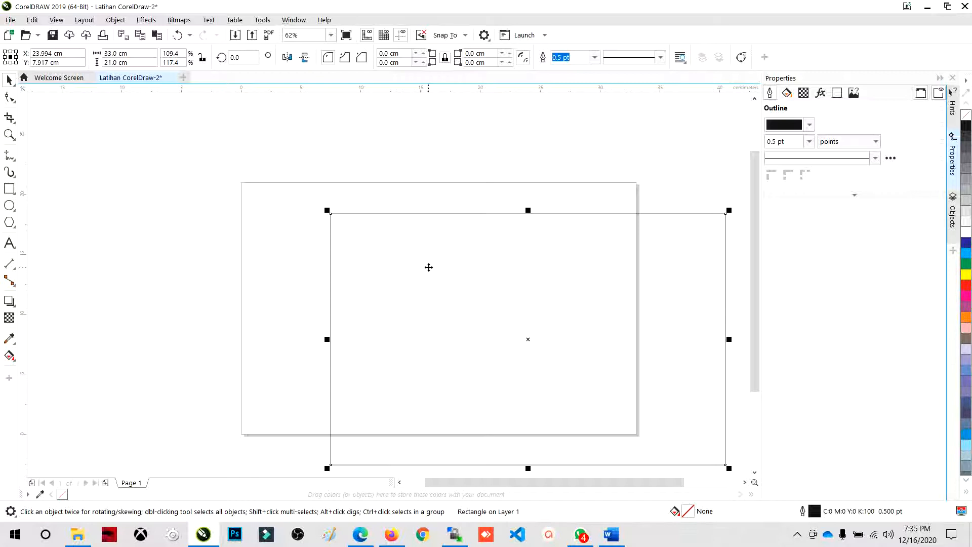
pyautogui.press('p')
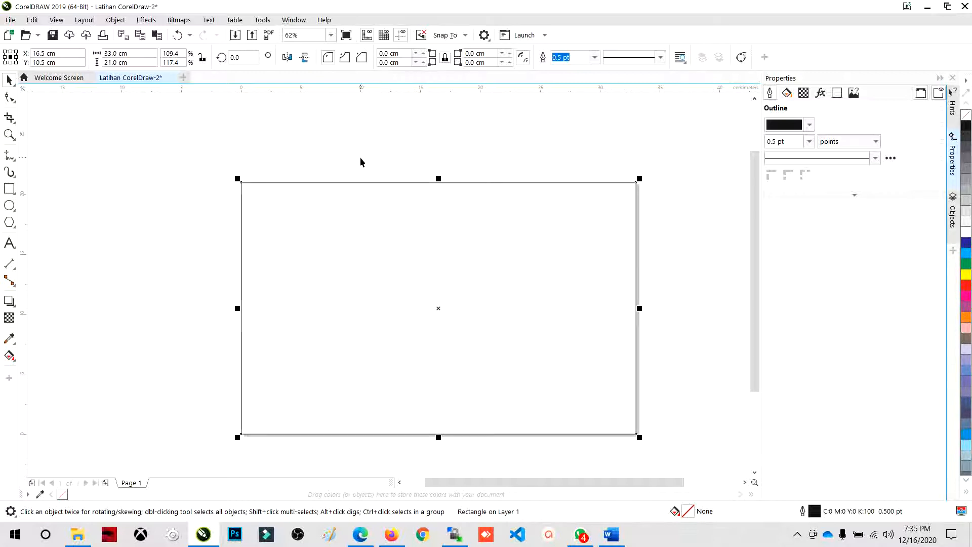
# - Examine the rectangle's corners and edges up close to check how they line up with the page border
pyautogui.scroll(5, 263, 184)
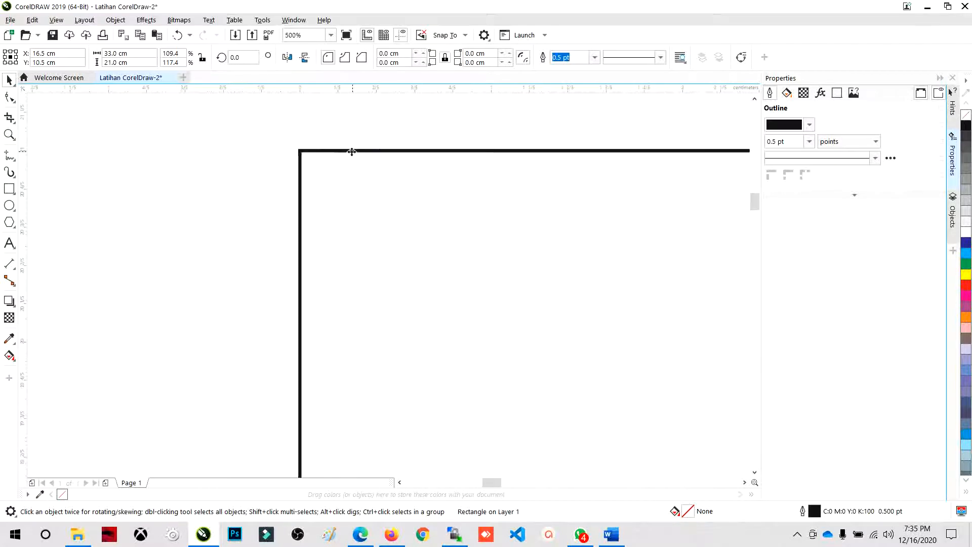
pyautogui.scroll(-3, 244, 159)
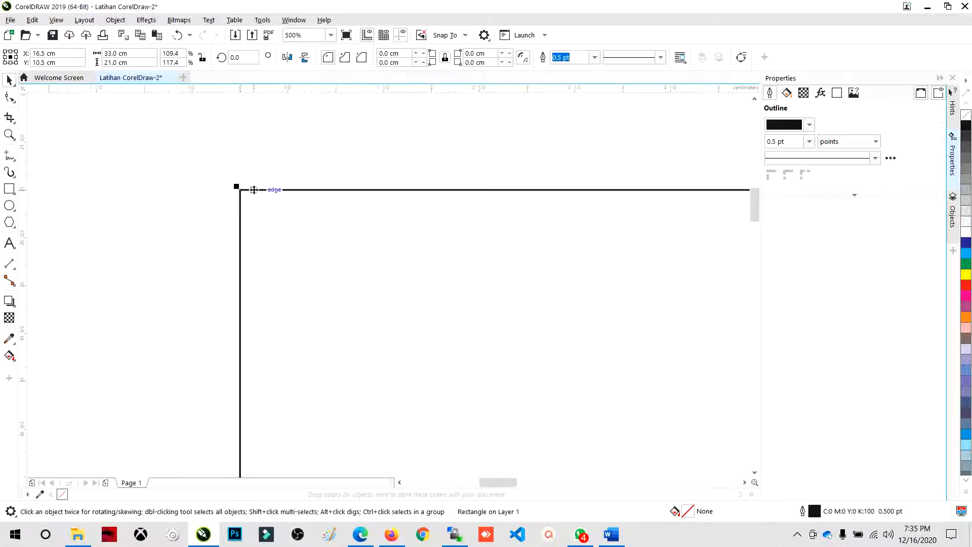
pyautogui.scroll(-5, 254, 190)
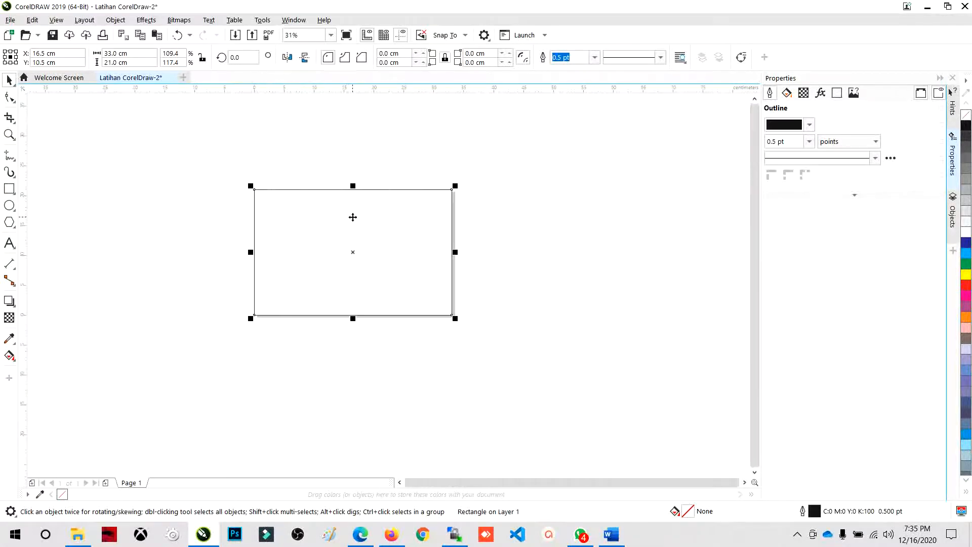
pyautogui.scroll(3, 353, 217)
pyautogui.scroll(-2, 353, 216)
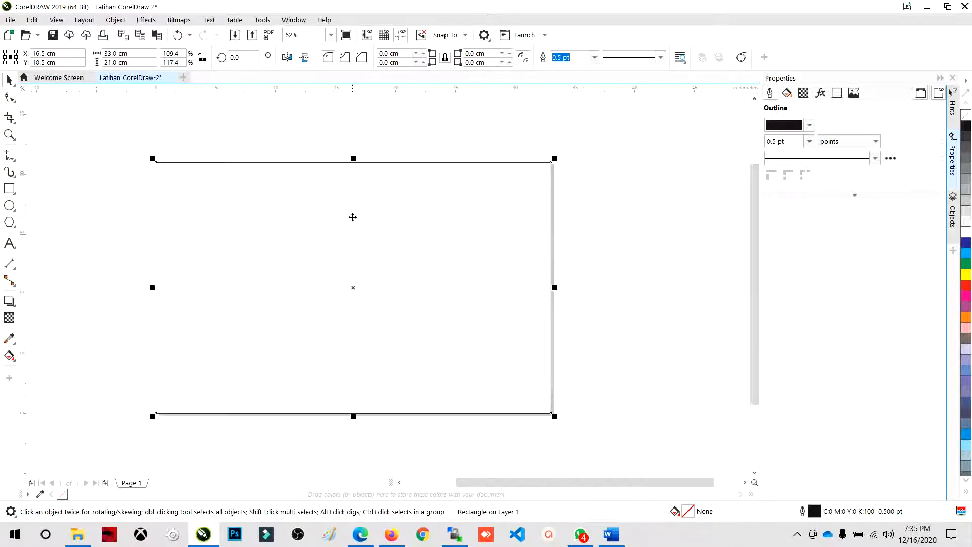
pyautogui.click(193, 142)
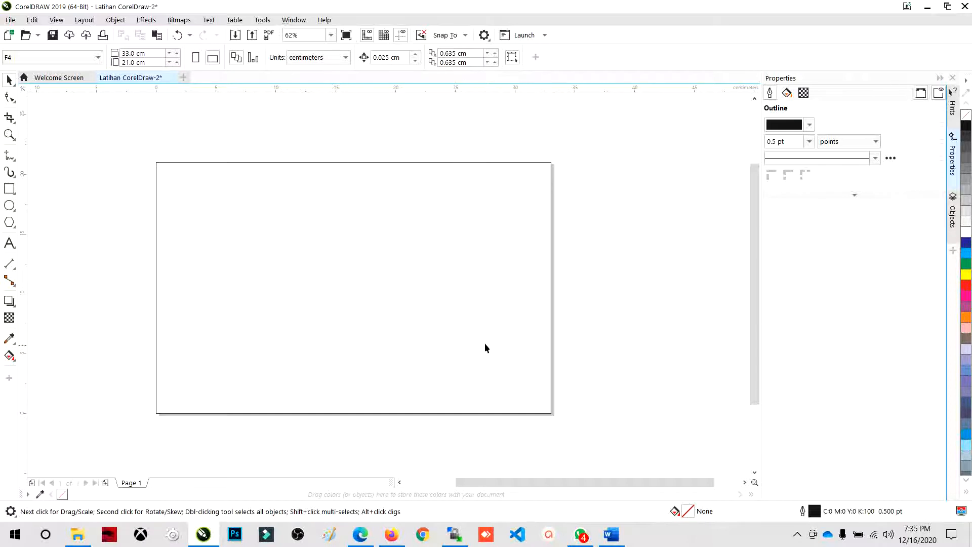
pyautogui.click(200, 175)
pyautogui.click(94, 140)
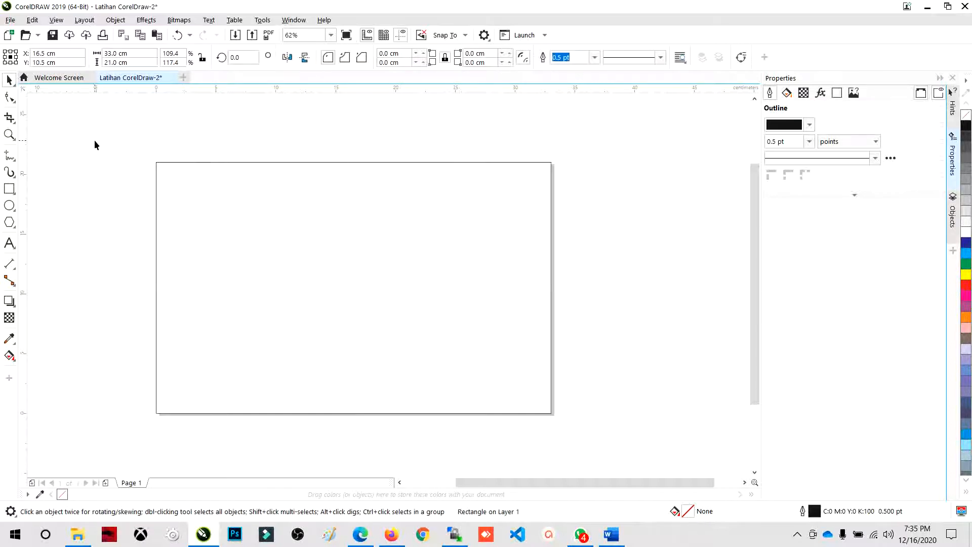
pyautogui.click(425, 252)
pyautogui.click(312, 153)
pyautogui.click(297, 193)
# - Dock the color palette as a horizontal strip above the document and deselect the rectangle
pyautogui.moveTo(967, 74); pyautogui.dragTo(825, 74)
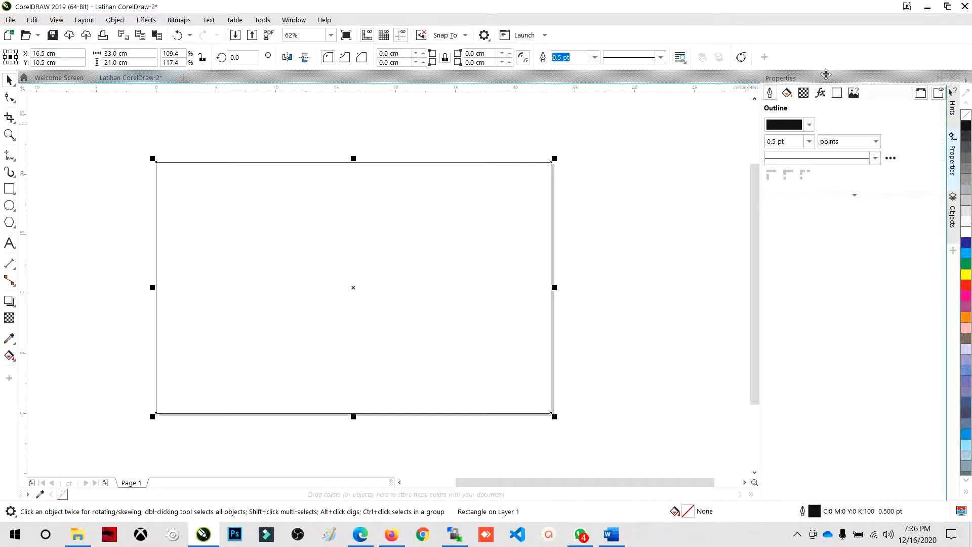
pyautogui.moveTo(825, 75); pyautogui.dragTo(821, 76)
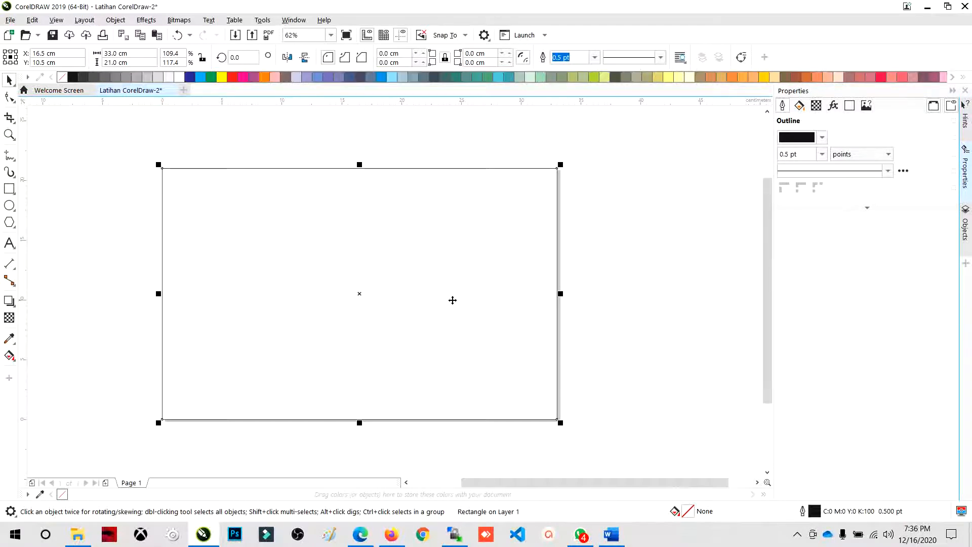
pyautogui.click(311, 154)
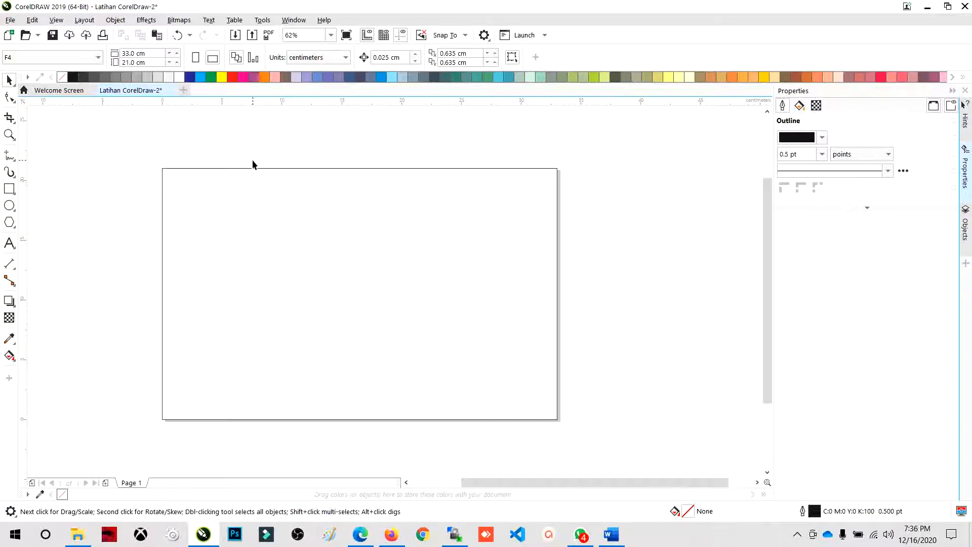
# - Try yellow, brown, pink, orange, cyan, white, gray and black fills on the rectangle in turn
pyautogui.click(187, 186)
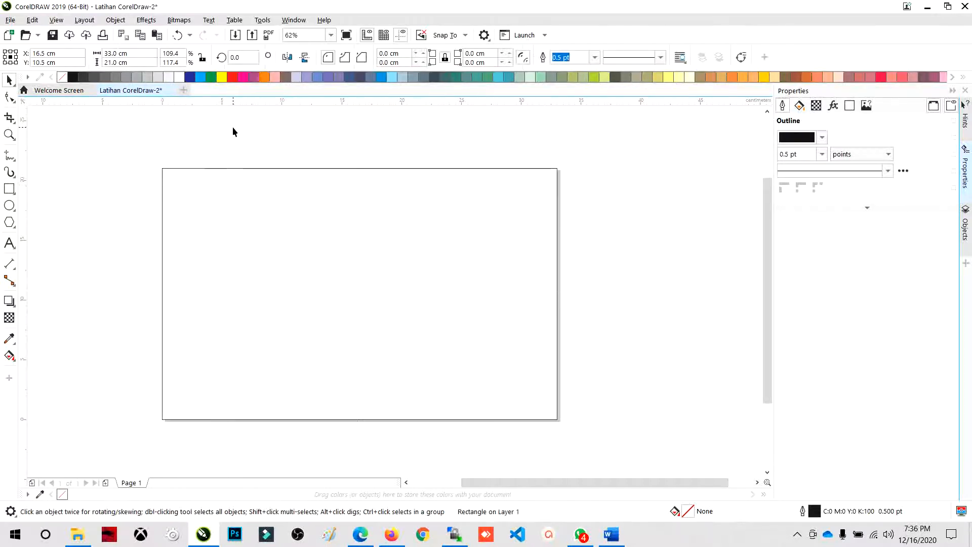
pyautogui.click(214, 207)
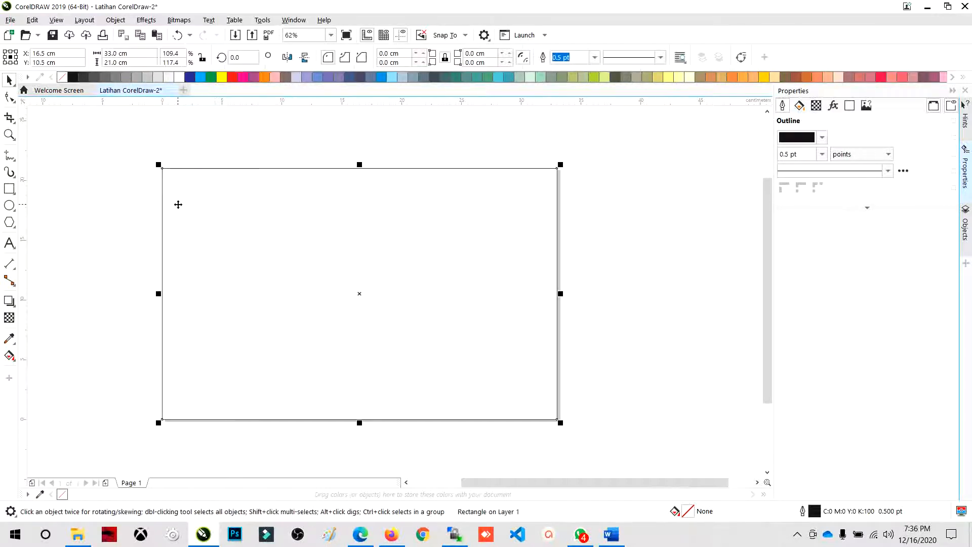
pyautogui.click(221, 77)
pyautogui.click(286, 77)
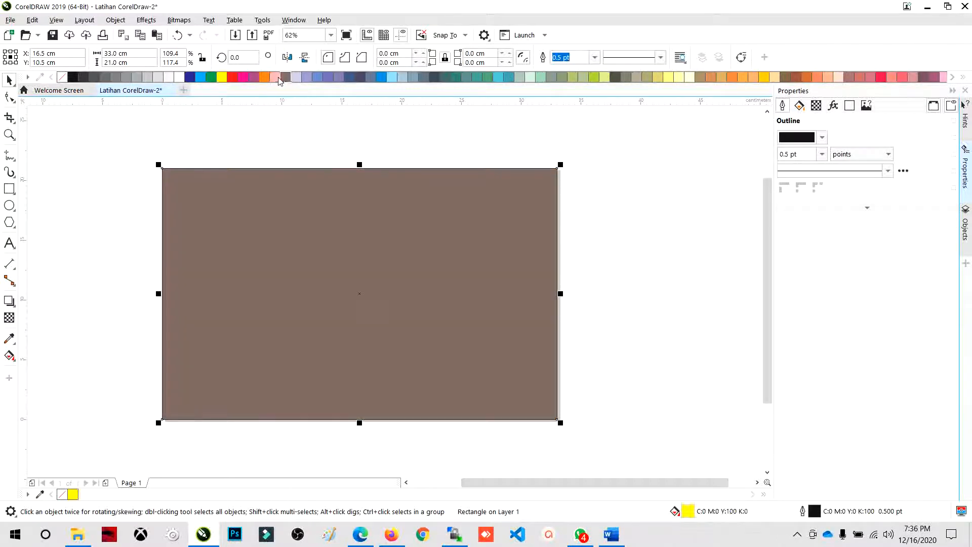
pyautogui.click(275, 76)
pyautogui.click(265, 77)
pyautogui.click(201, 77)
pyautogui.click(179, 77)
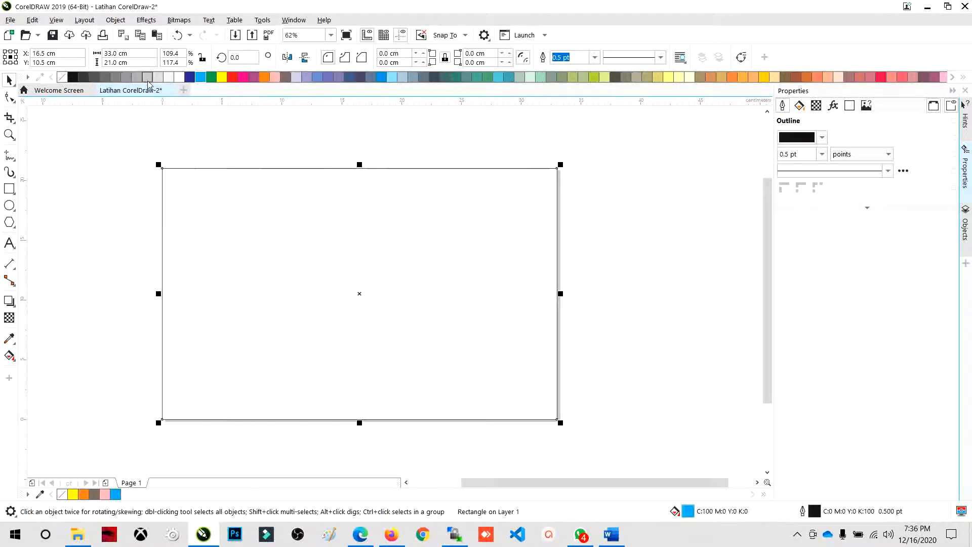
pyautogui.click(147, 77)
pyautogui.click(105, 77)
pyautogui.click(73, 77)
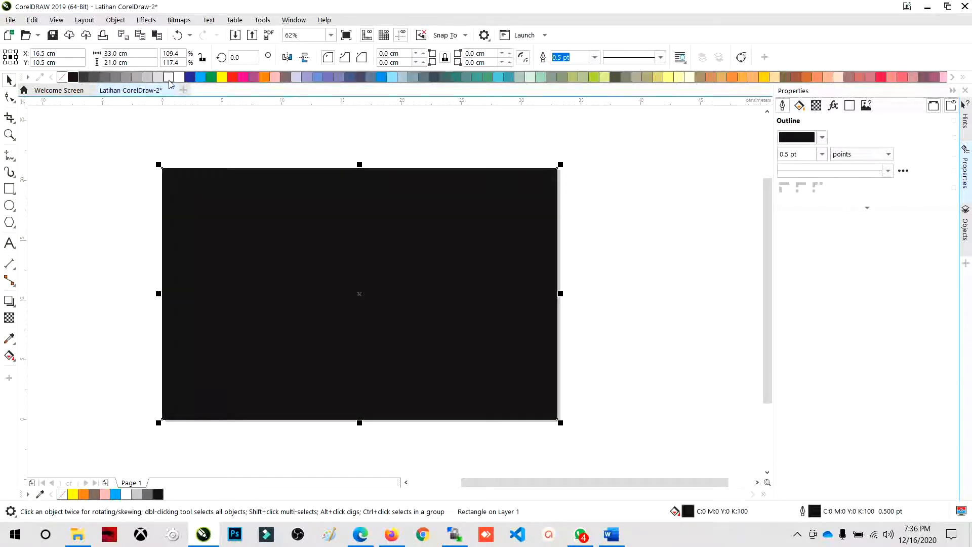
# - Try white, cyan, magenta, lavender and slate blue (C60 M40 Y0 K40) fills on the rectangle, and deselect it
pyautogui.click(180, 77)
pyautogui.click(203, 77)
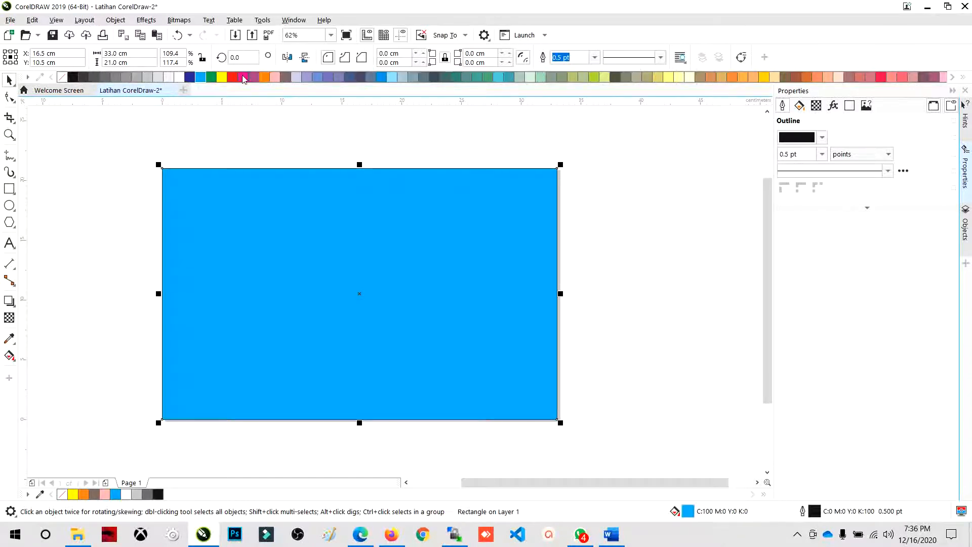
pyautogui.click(243, 77)
pyautogui.click(307, 77)
pyautogui.click(350, 77)
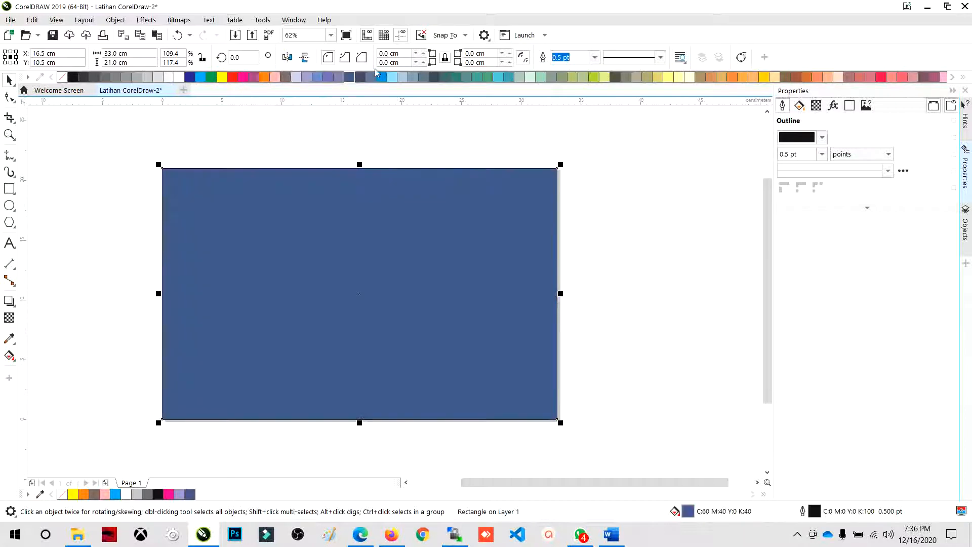
pyautogui.click(640, 197)
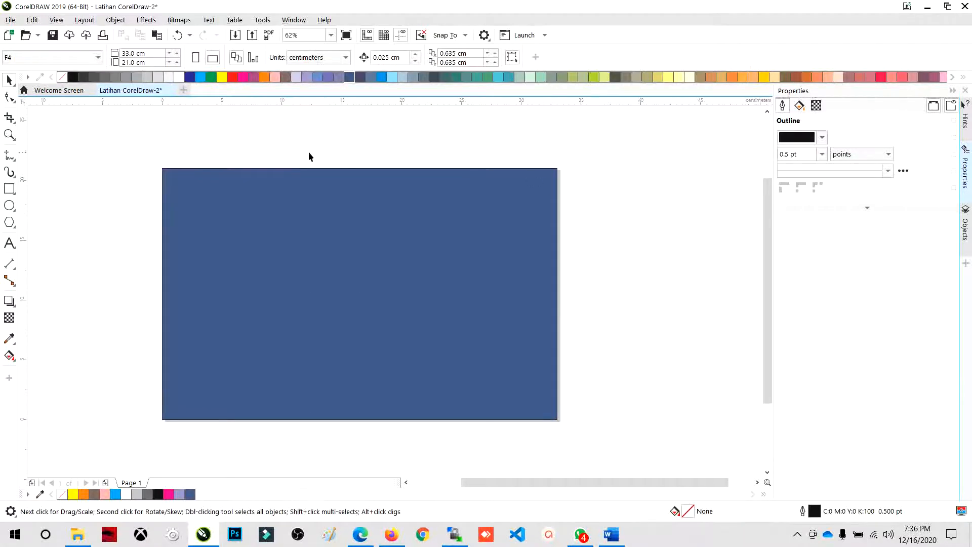
# - Fill the rectangle with the Blue swatch (C100 M100 Y0 K0)
pyautogui.click(221, 199)
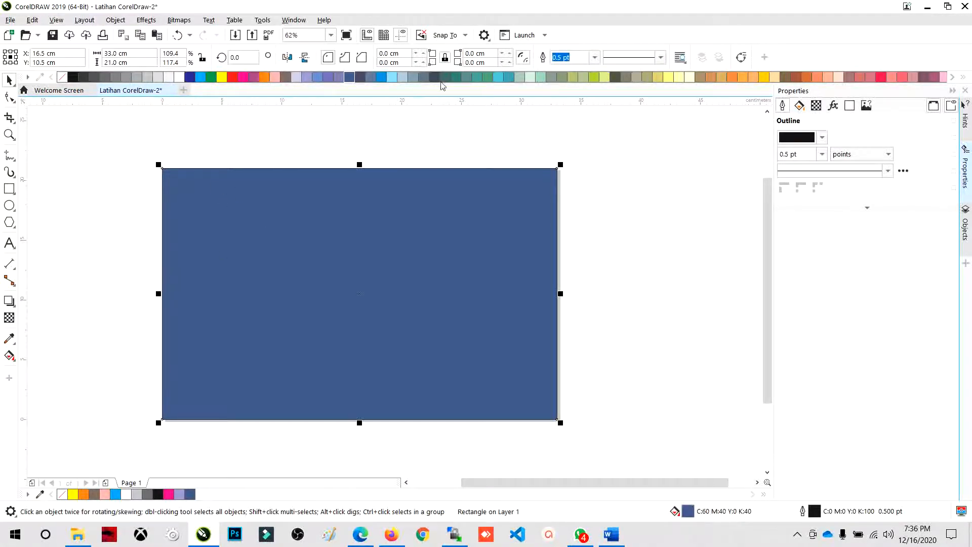
pyautogui.click(190, 77)
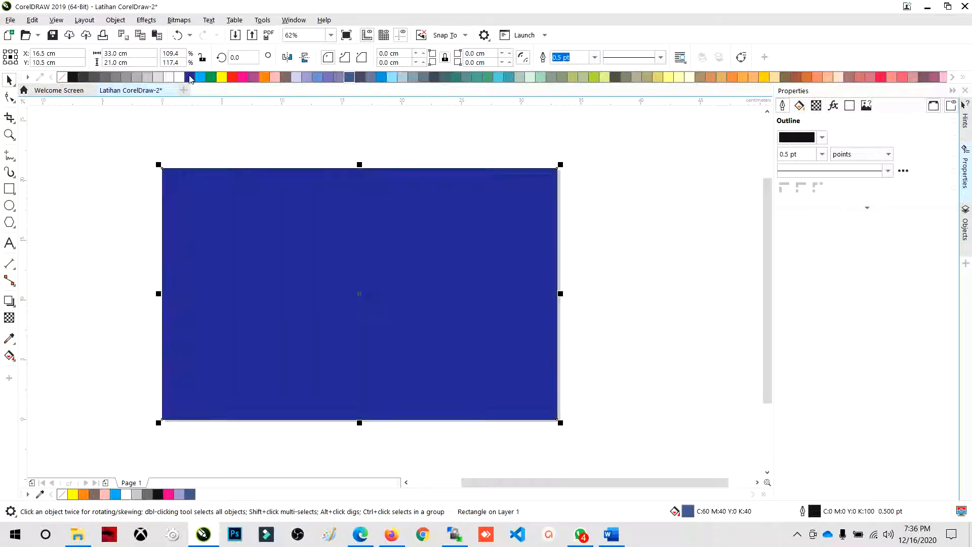
pyautogui.click(301, 148)
pyautogui.click(248, 205)
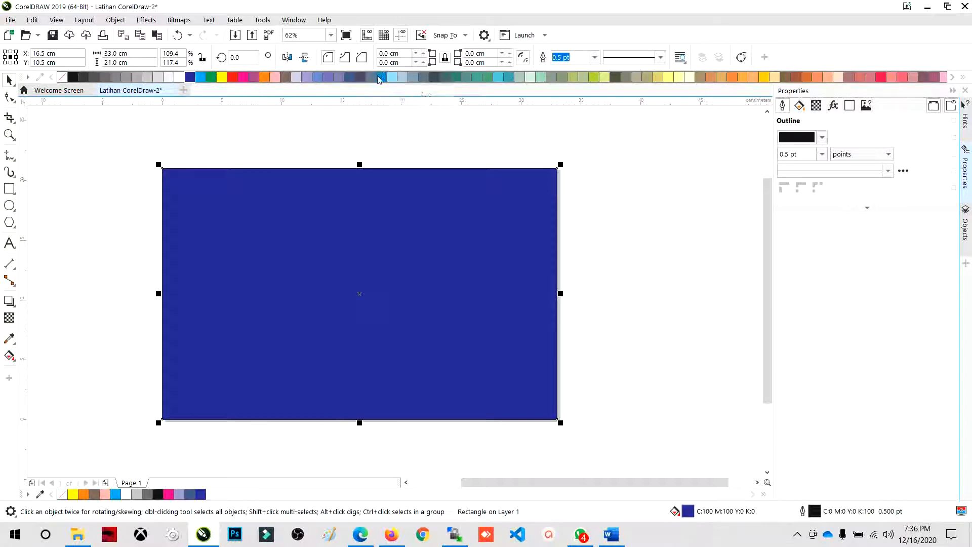
pyautogui.click(193, 77)
# - Fill the rectangle with the medium blue shade C89 M67 Y0 K0 from a blue swatch's related shades, and deselect it
pyautogui.moveTo(384, 81)
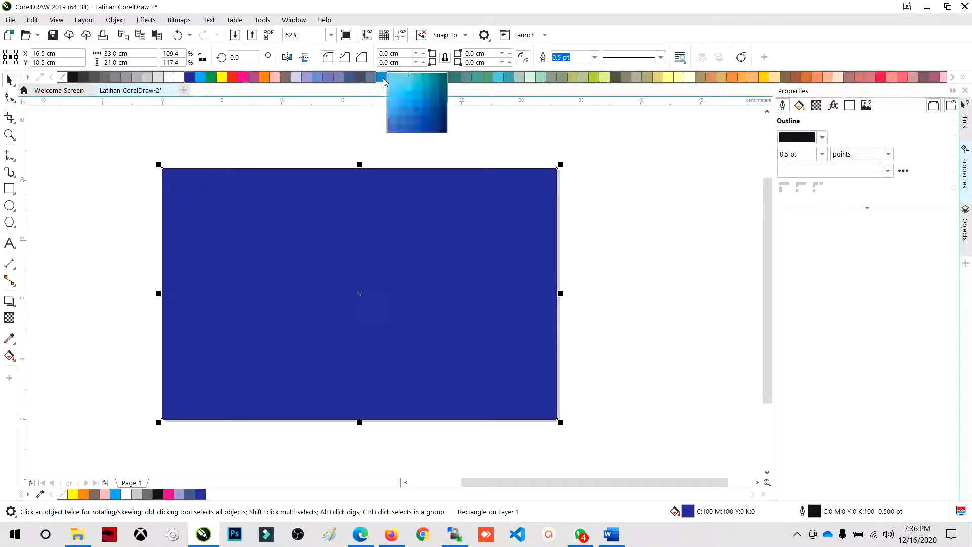
pyautogui.click(412, 118)
pyautogui.click(410, 162)
pyautogui.click(486, 197)
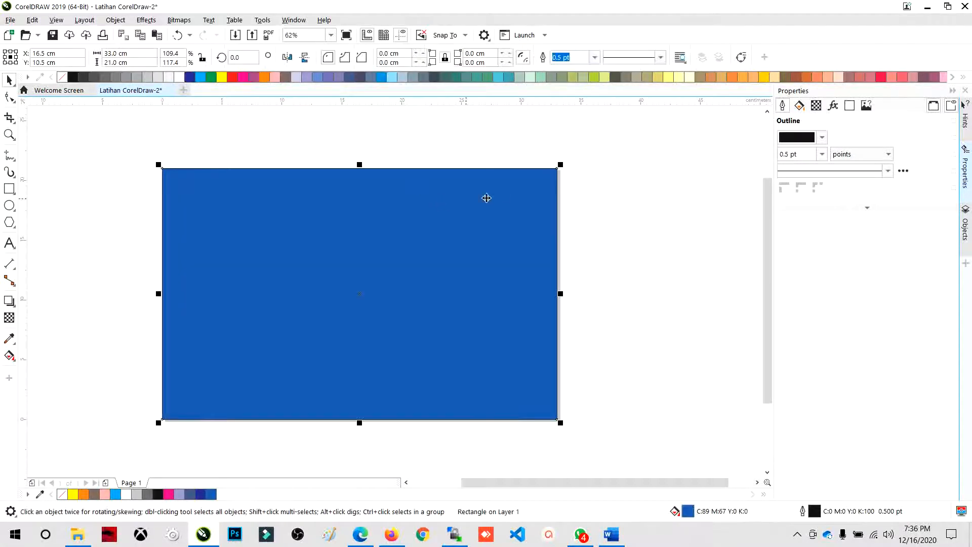
pyautogui.click(445, 131)
pyautogui.click(244, 184)
pyautogui.click(270, 152)
pyautogui.click(298, 200)
pyautogui.click(306, 152)
pyautogui.click(185, 185)
pyautogui.click(629, 241)
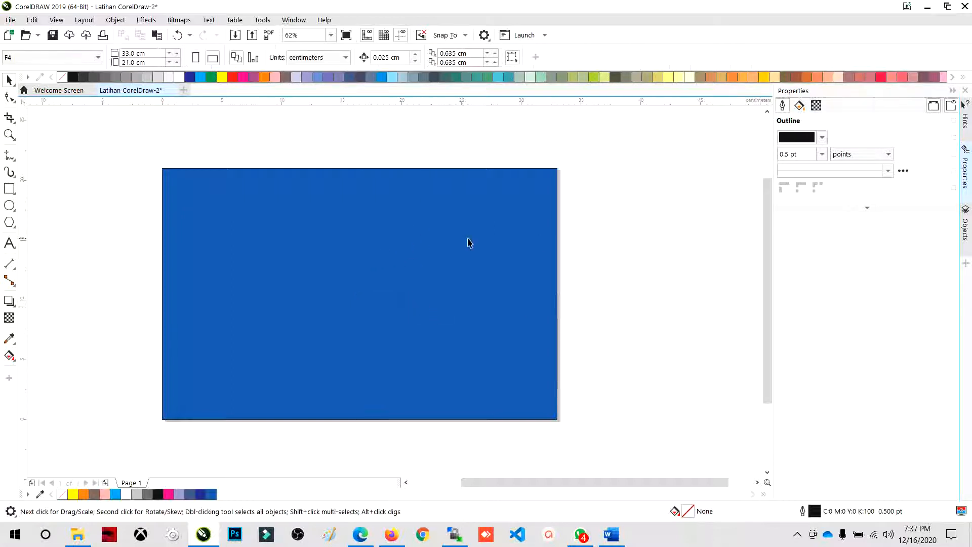
pyautogui.click(469, 242)
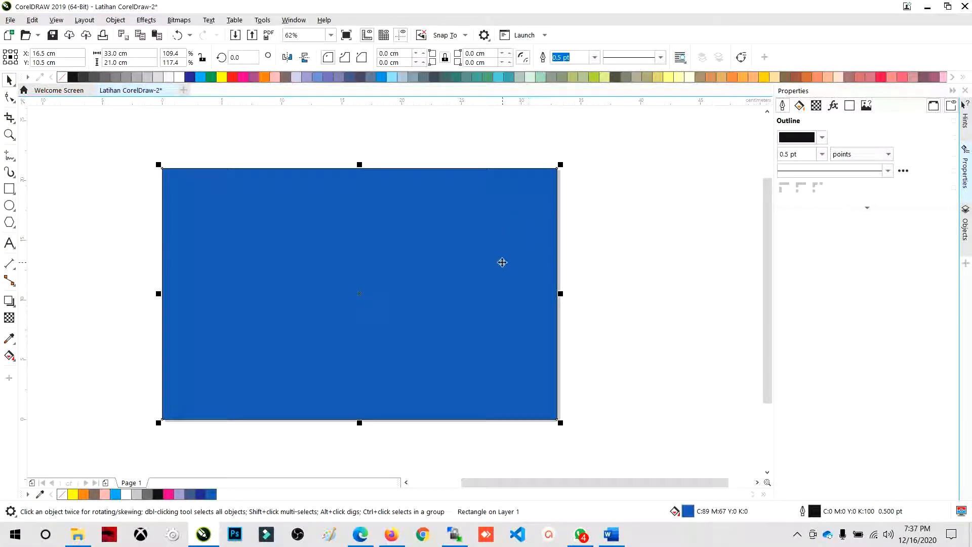
# - Open the object properties of the blue rectangle
pyautogui.rightClick(433, 182)
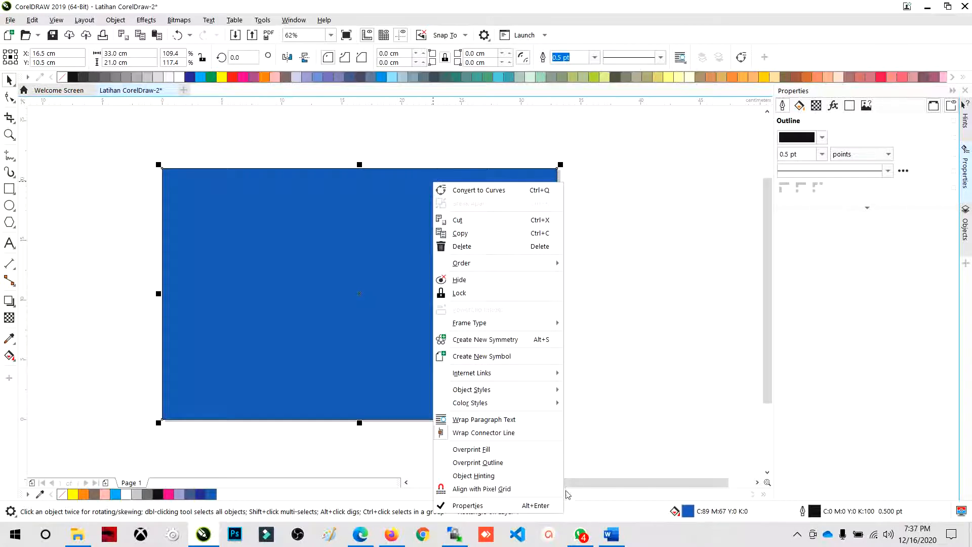
pyautogui.click(544, 505)
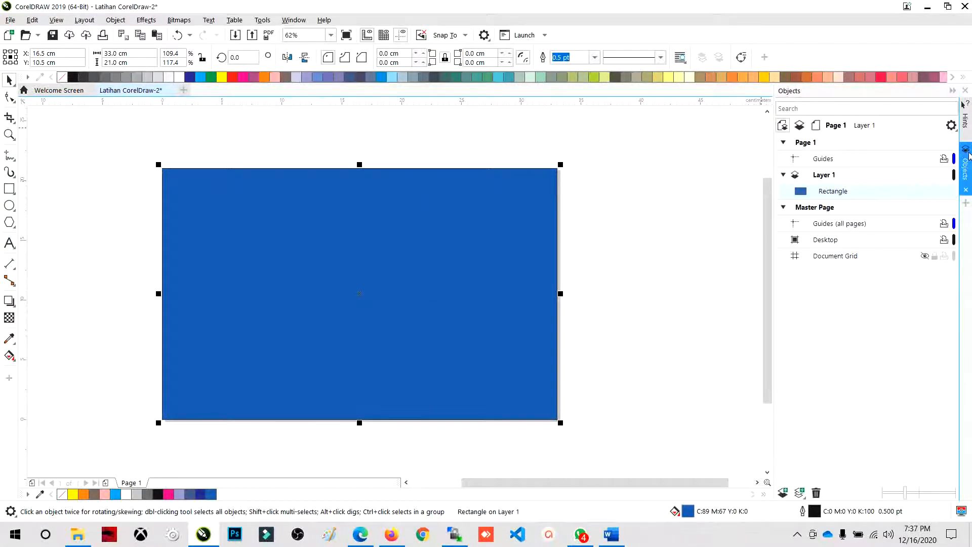
pyautogui.rightClick(463, 292)
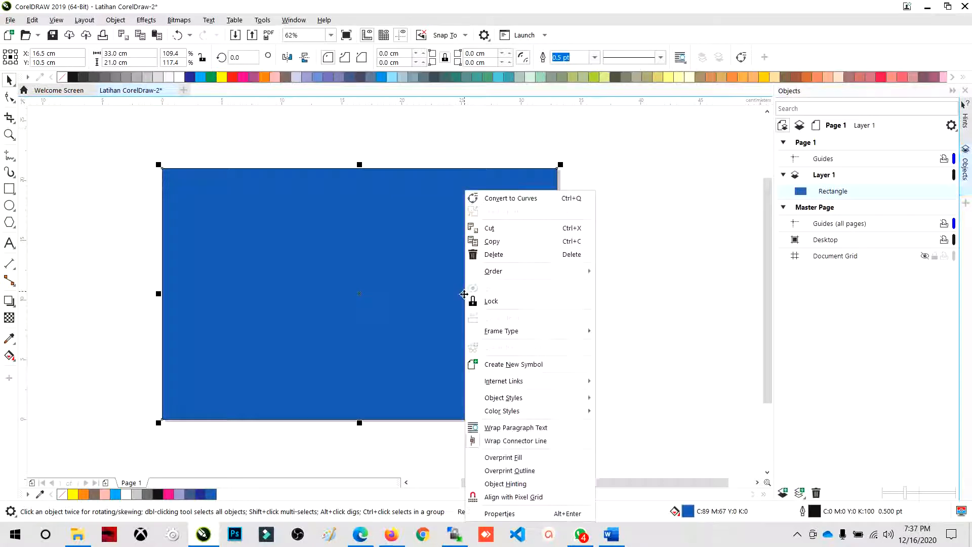
pyautogui.click(516, 513)
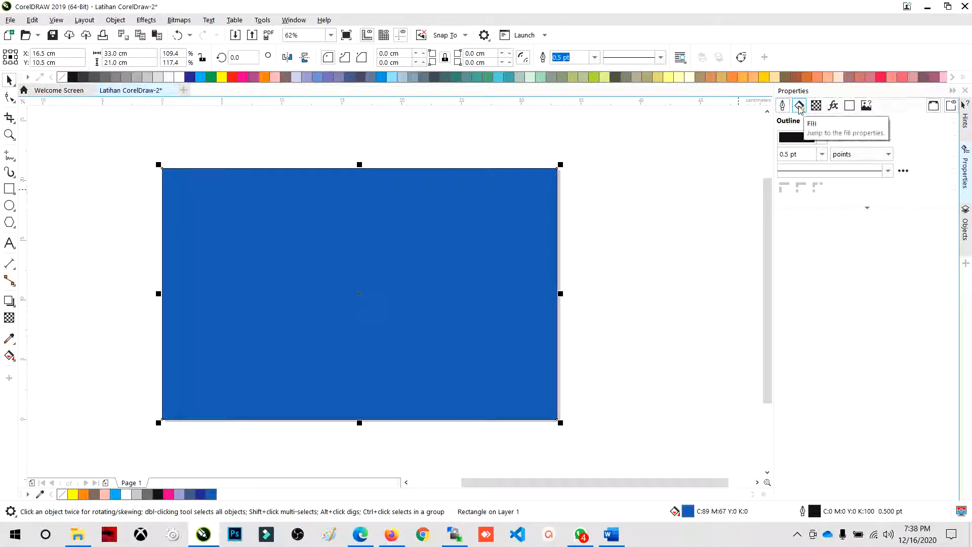
# - Examine the black outline up close at the rectangle's upper-right corner
pyautogui.scroll(7, 552, 137)
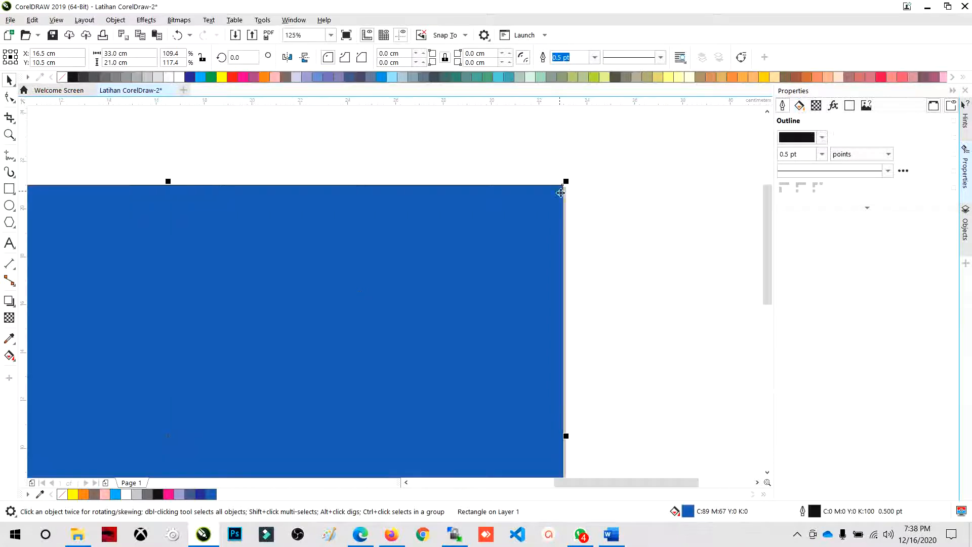
pyautogui.scroll(4, 595, 169)
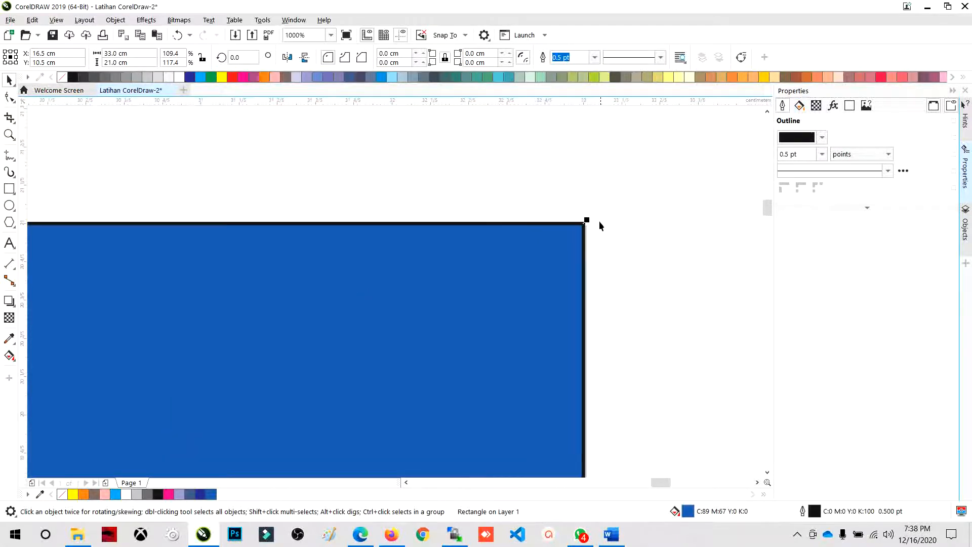
pyautogui.scroll(-6, 579, 250)
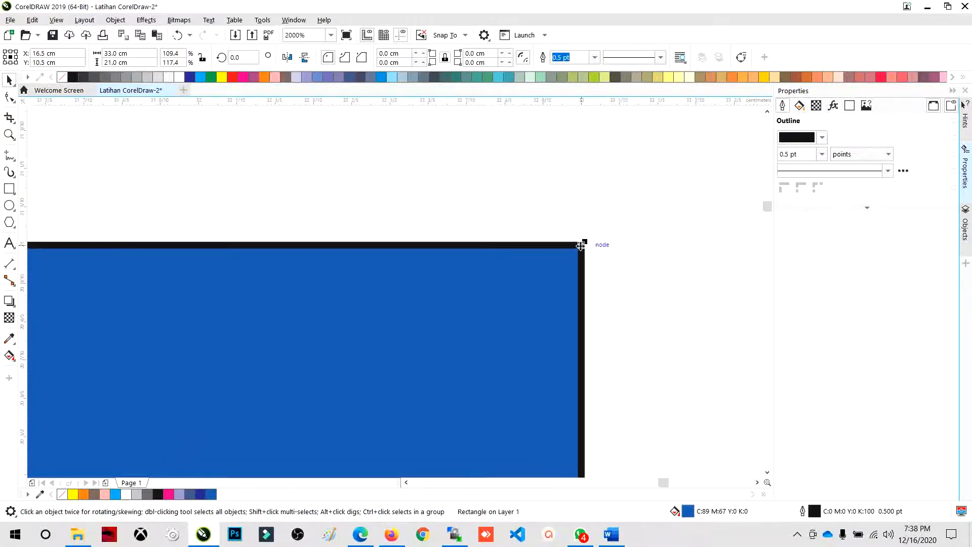
pyautogui.scroll(2, 587, 248)
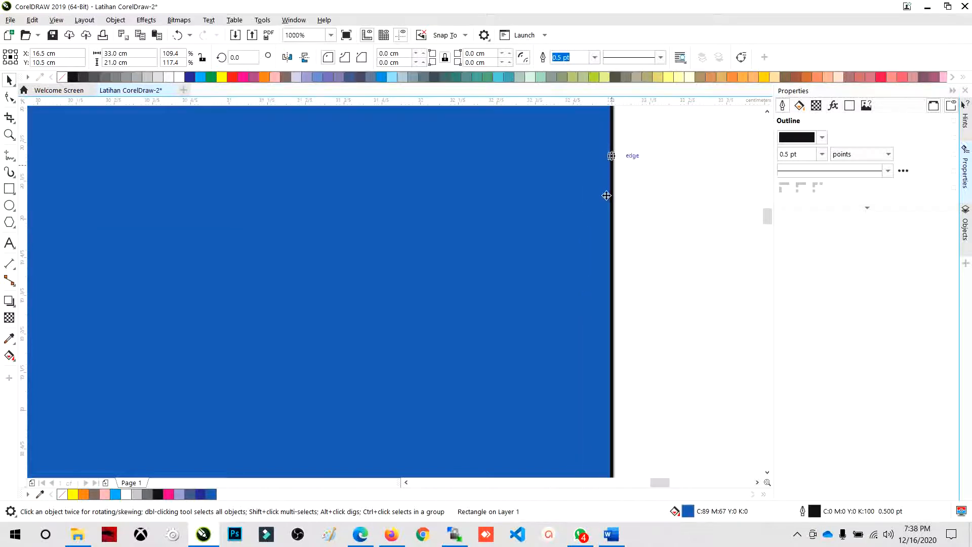
pyautogui.scroll(5, 599, 314)
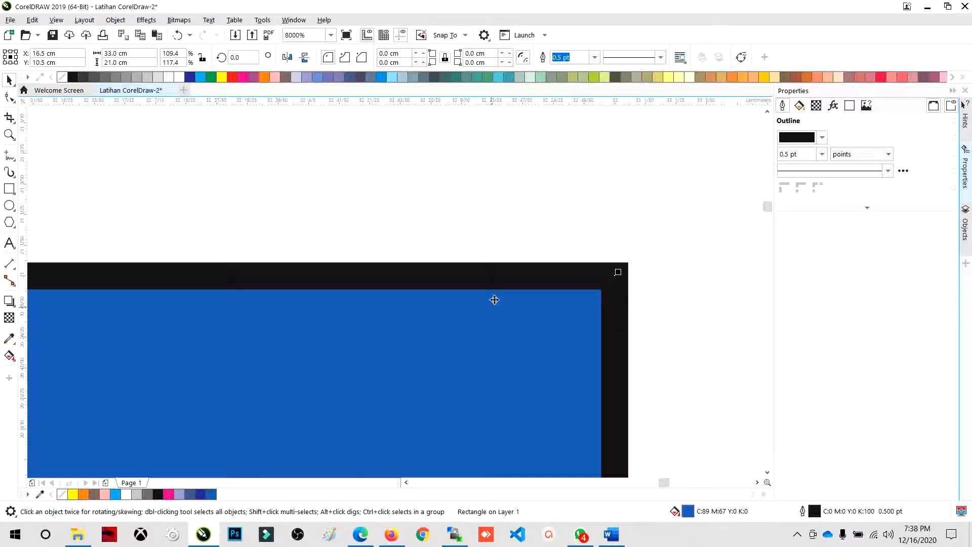
pyautogui.click(511, 231)
pyautogui.click(519, 274)
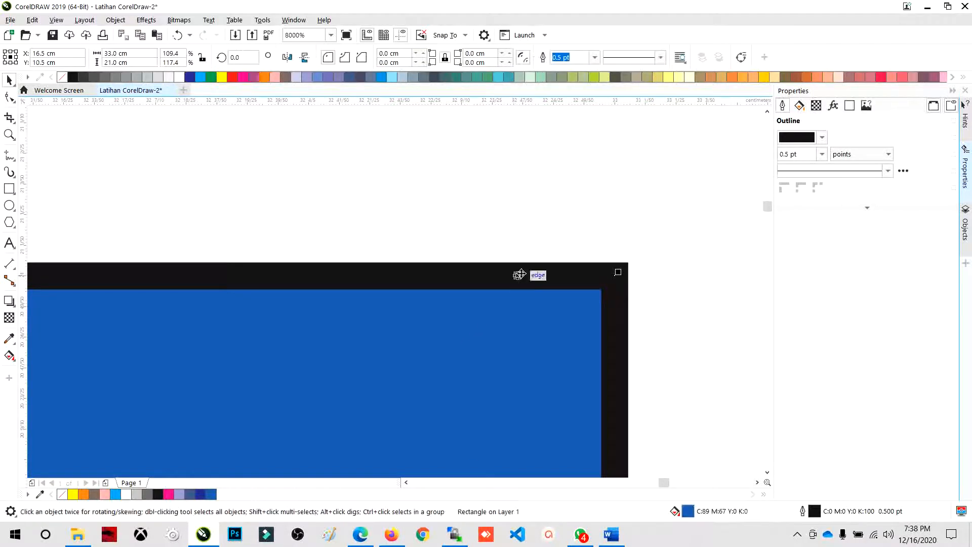
pyautogui.click(526, 323)
pyautogui.click(550, 228)
pyautogui.click(526, 301)
pyautogui.click(498, 321)
pyautogui.click(500, 321)
# - Try removing the rectangle's outline and undo the removal, two times in a row
pyautogui.rightClick(64, 79)
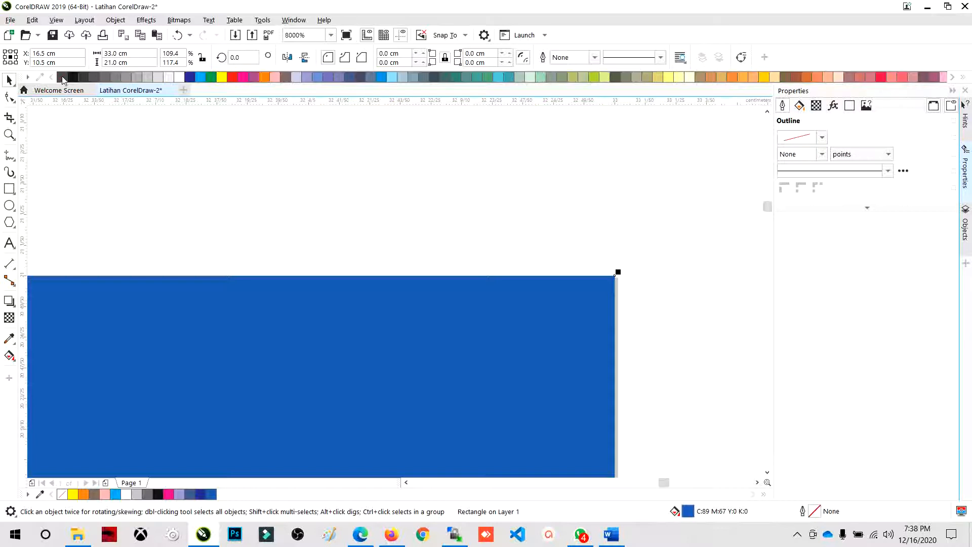
pyautogui.hotkey('ctrl', 'z')
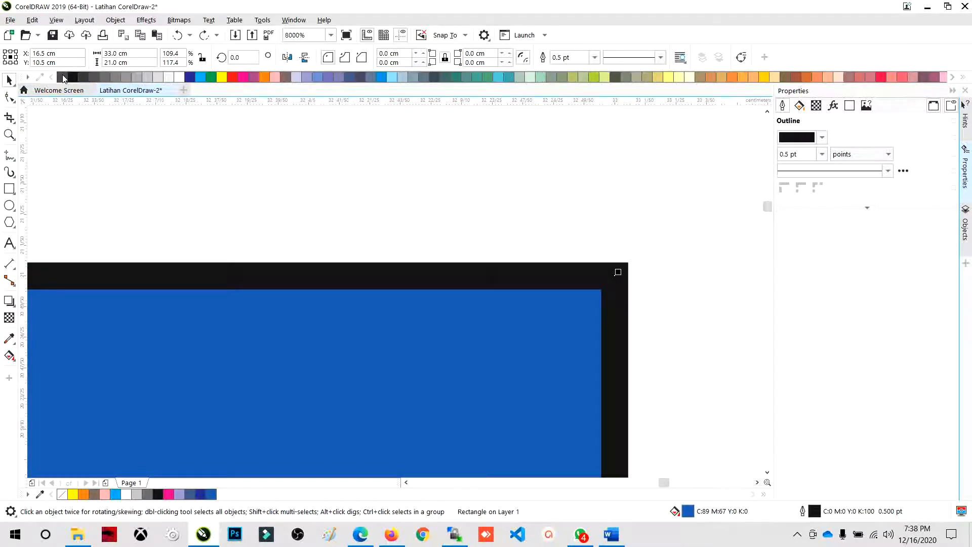
pyautogui.rightClick(63, 78)
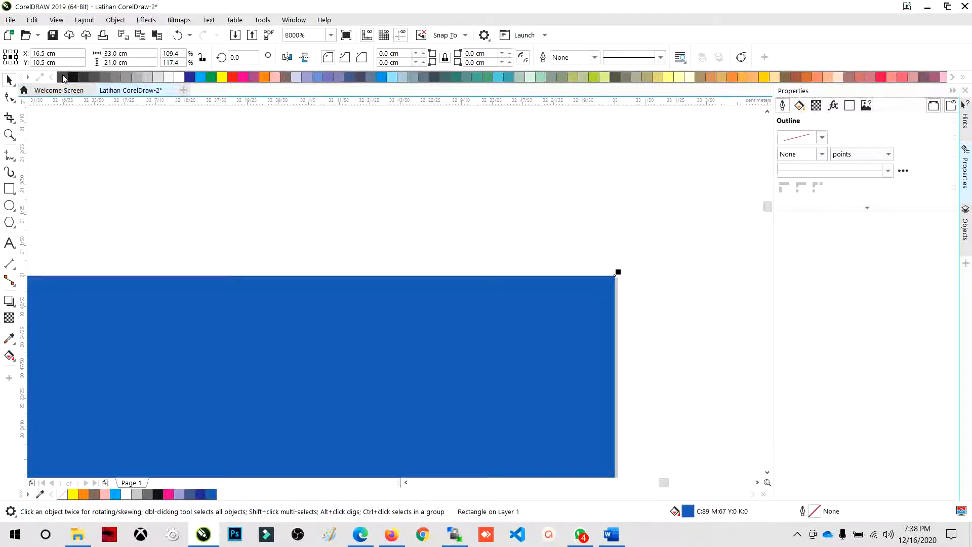
pyautogui.hotkey('ctrl', 'z')
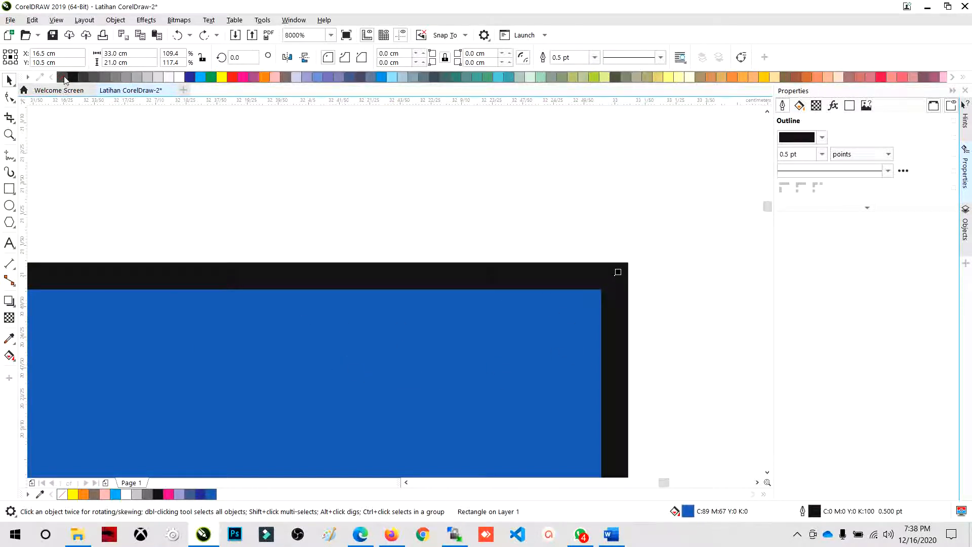
# - Remove the rectangle's fill and its black outline
pyautogui.click(65, 79)
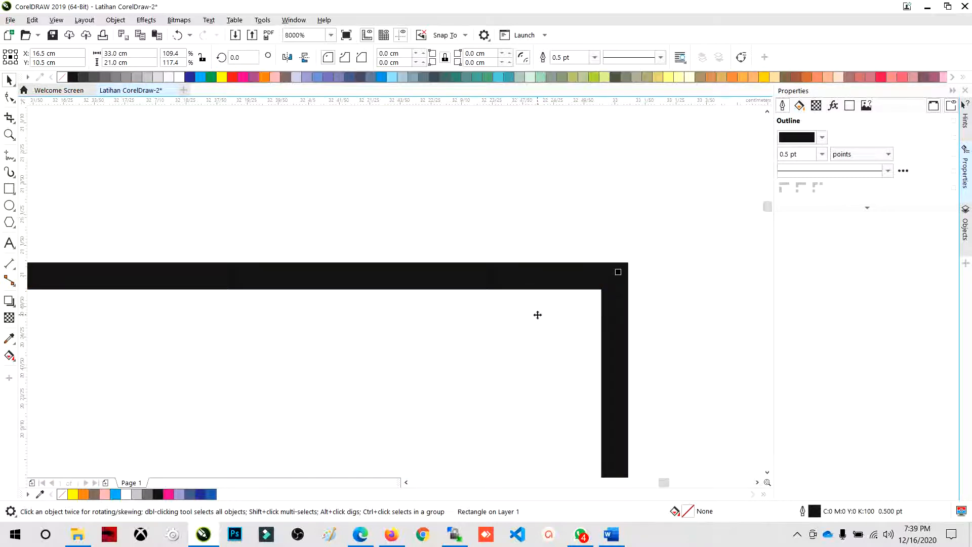
pyautogui.click(435, 194)
pyautogui.click(430, 281)
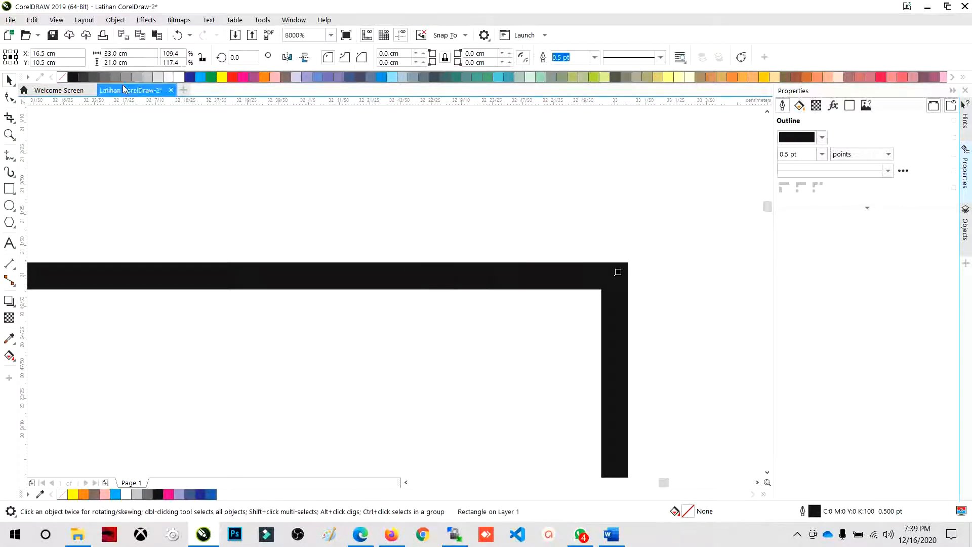
pyautogui.rightClick(62, 77)
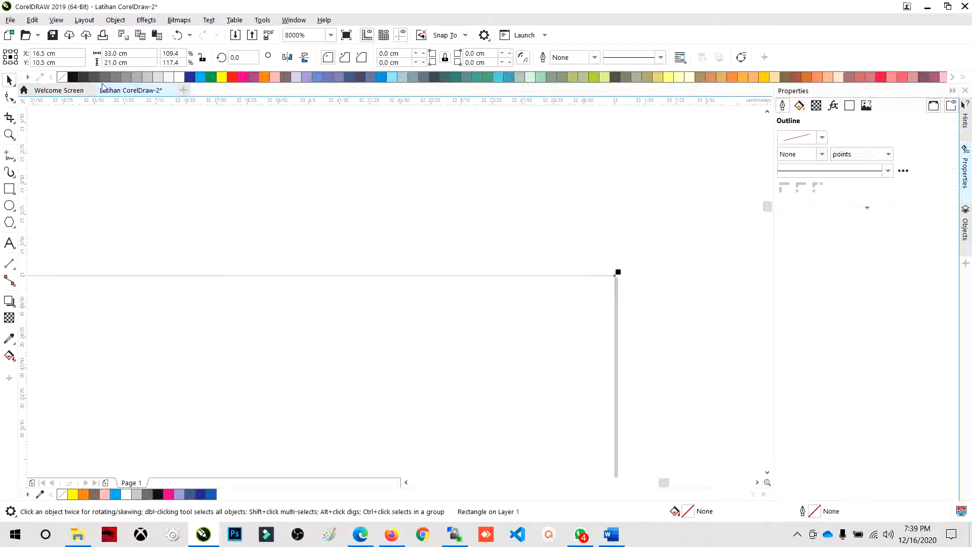
# - Fill the rectangle with the Blue swatch (C100 M100 Y0 K0), and deselect it
pyautogui.click(191, 79)
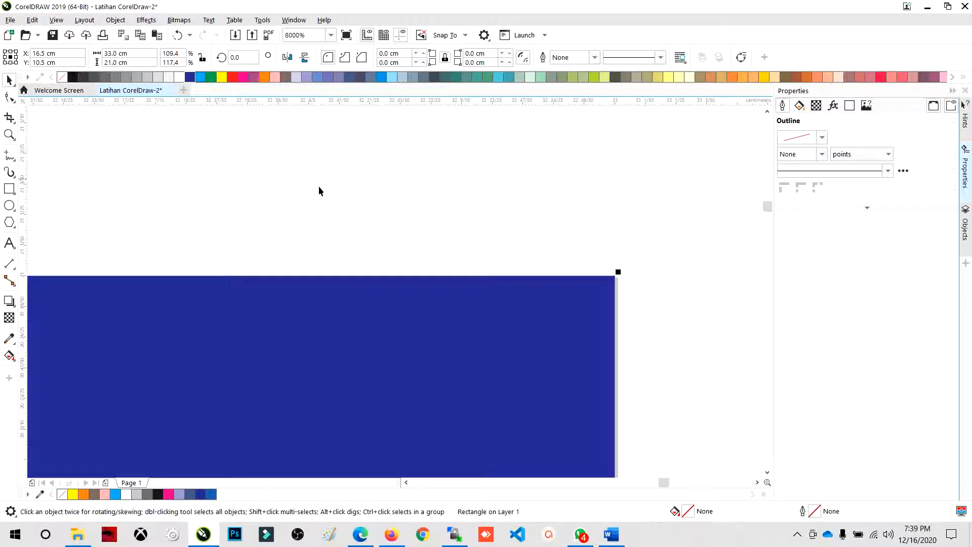
pyautogui.click(318, 186)
pyautogui.scroll(-6, 576, 246)
pyautogui.scroll(-1, 547, 258)
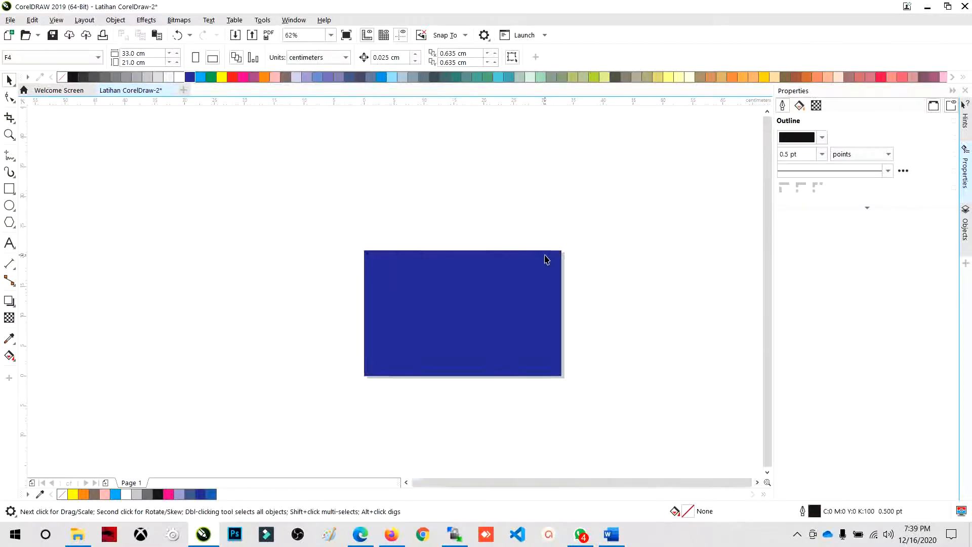
pyautogui.scroll(2, 406, 226)
pyautogui.scroll(-2, 315, 244)
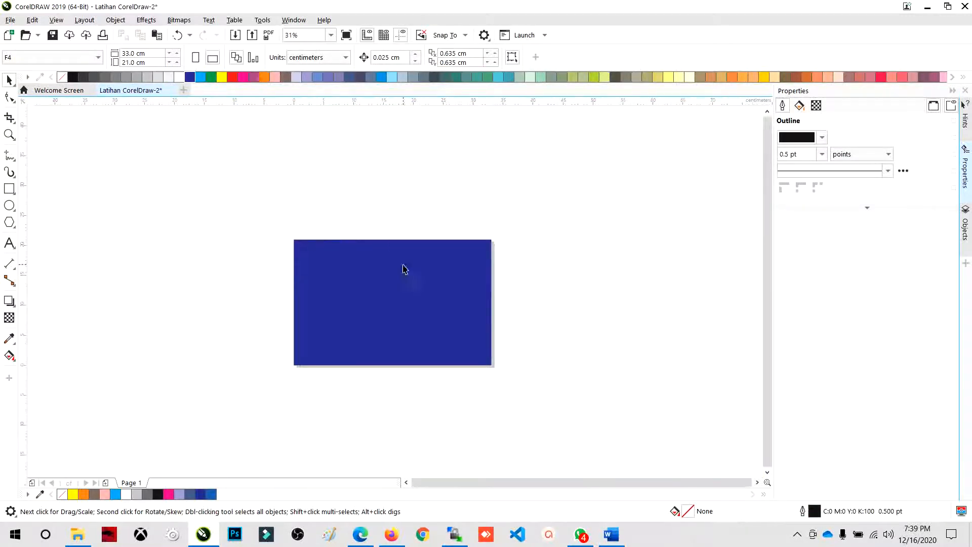
# - In the rectangle's fill properties, try the no-fill option and switch back to a uniform fill
pyautogui.click(455, 306)
pyautogui.click(526, 266)
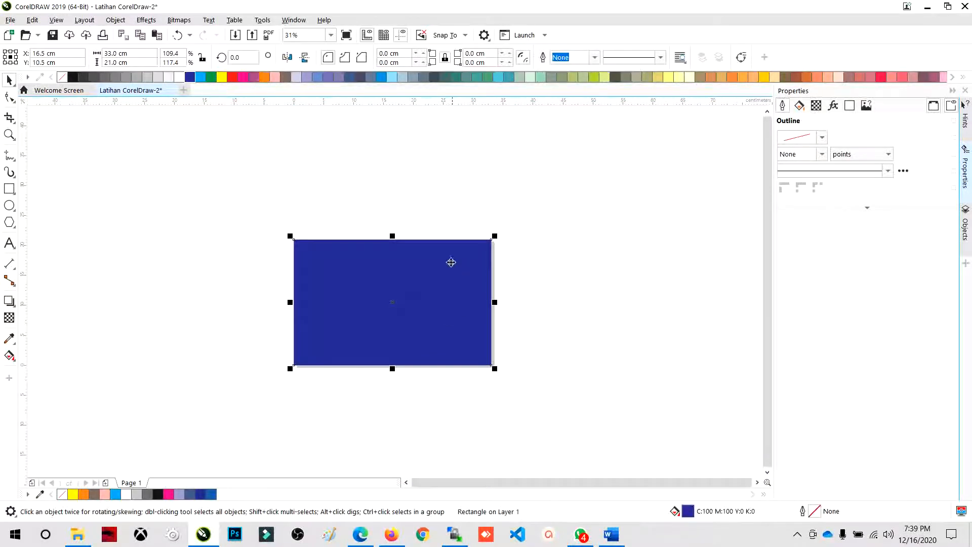
pyautogui.scroll(2, 380, 292)
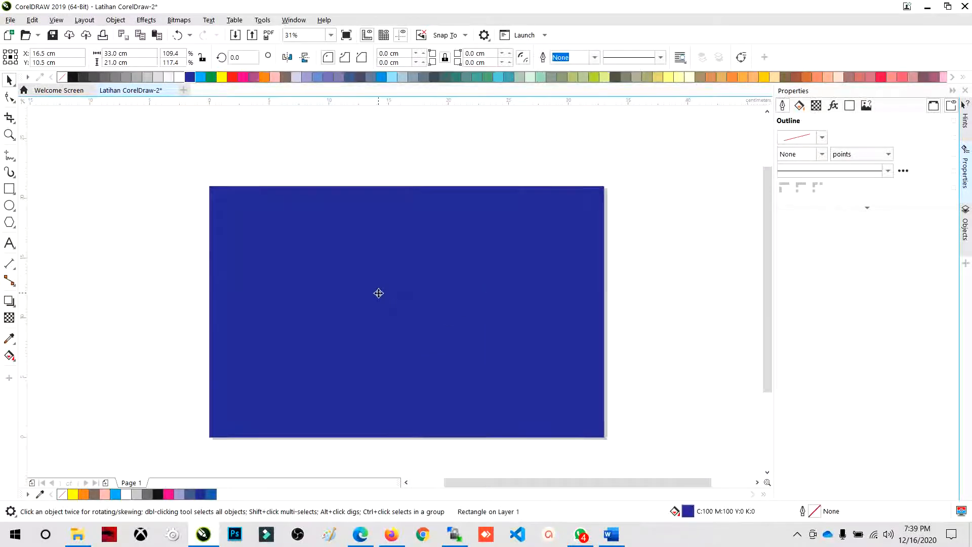
pyautogui.click(805, 109)
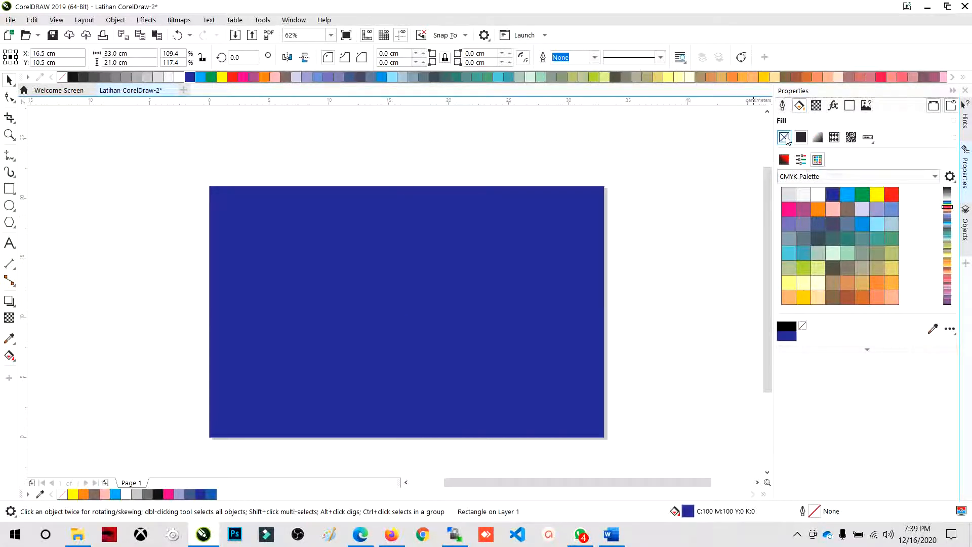
pyautogui.click(784, 137)
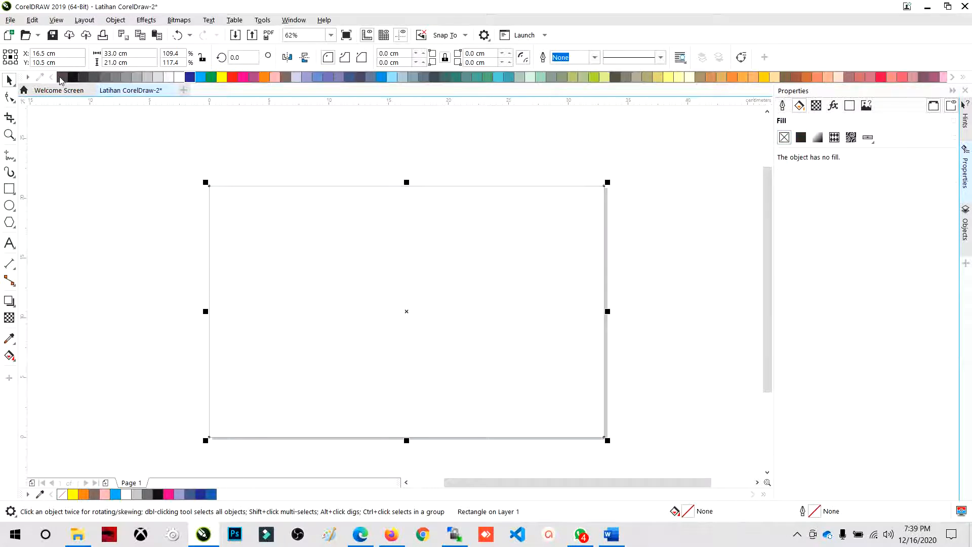
pyautogui.click(803, 140)
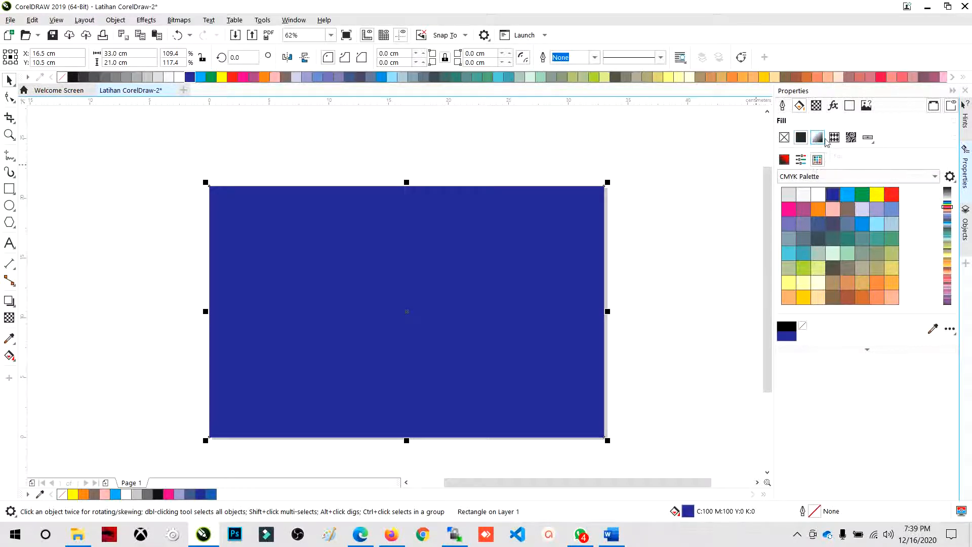
# - Change the rectangle's fill type to a fountain fill
pyautogui.click(817, 138)
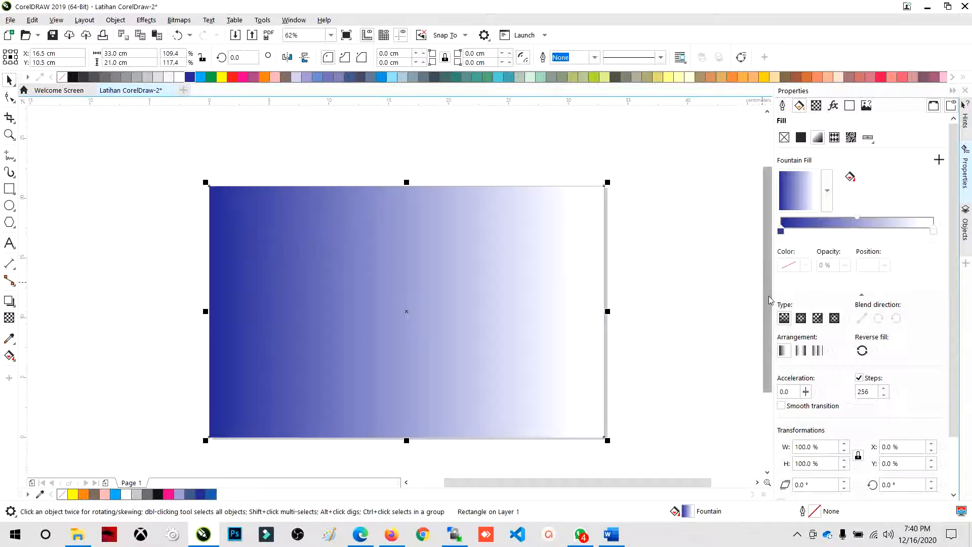
pyautogui.moveTo(768, 297); pyautogui.dragTo(768, 305)
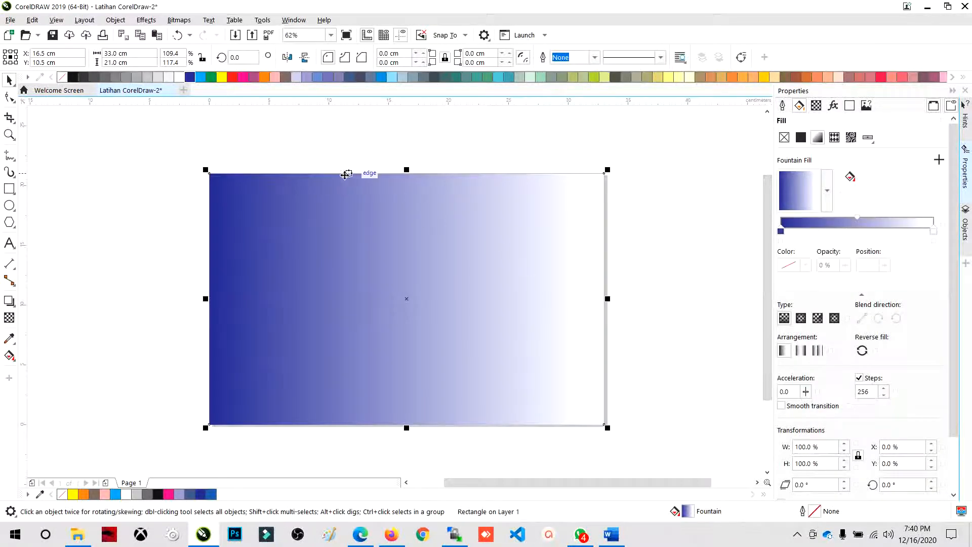
pyautogui.click(364, 146)
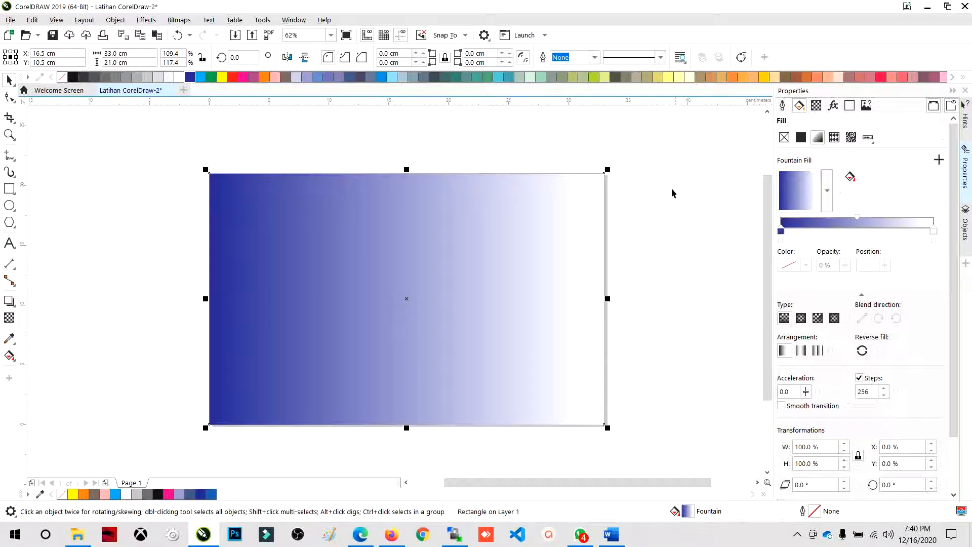
# - Set the start color of the rectangle's fountain fill to red from the CMYK Palette
pyautogui.click(782, 231)
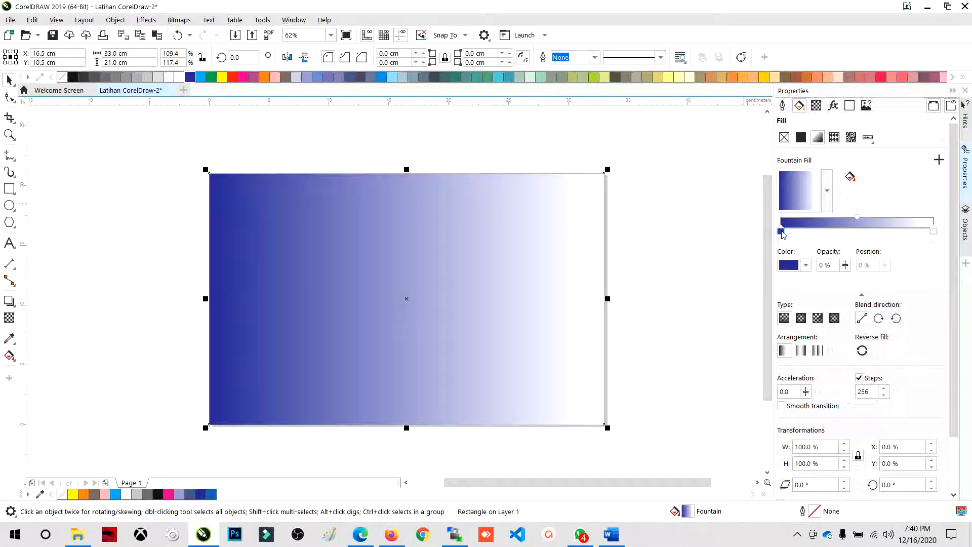
pyautogui.click(805, 266)
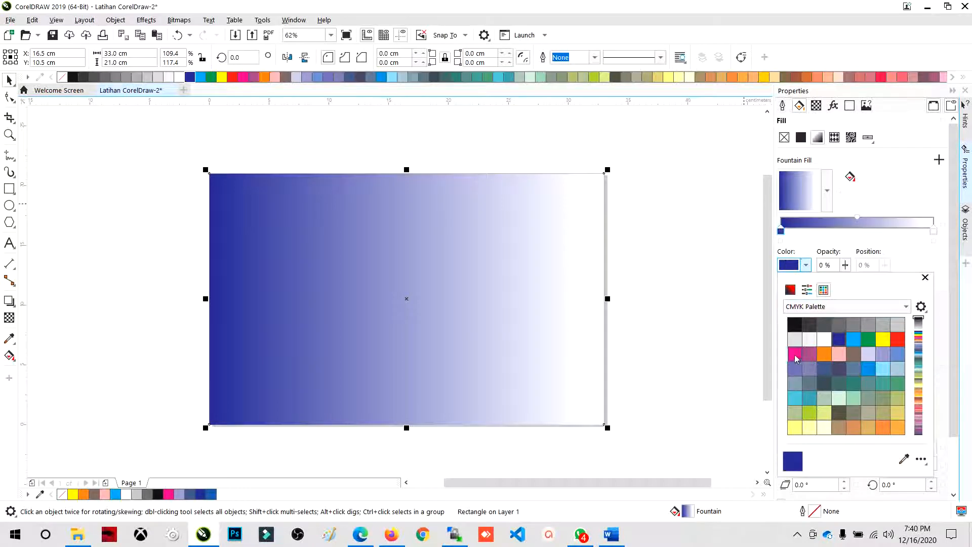
pyautogui.click(897, 340)
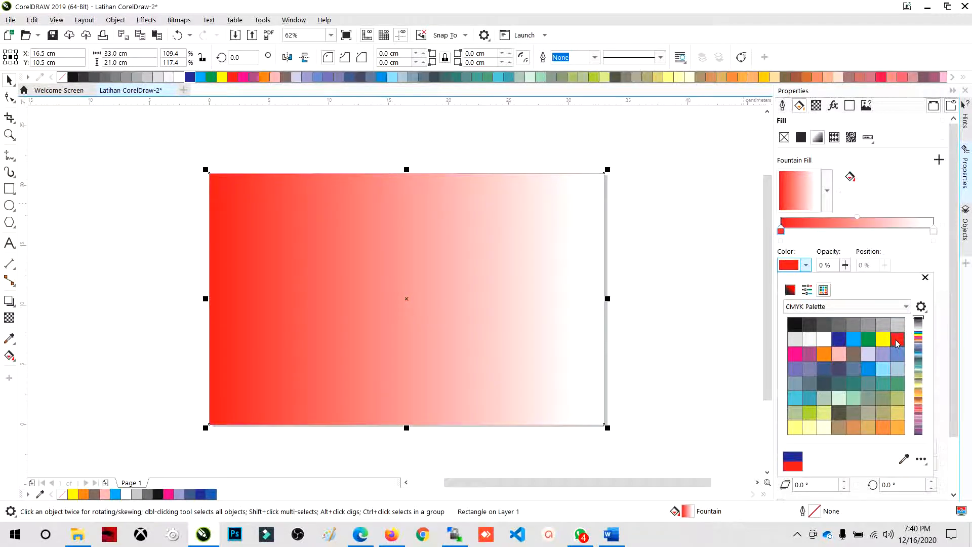
pyautogui.click(710, 237)
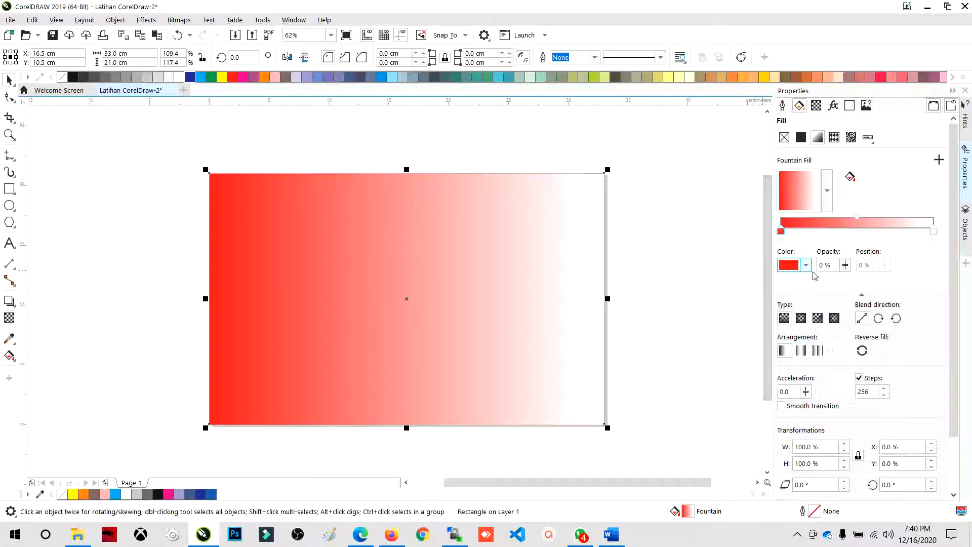
# - Set the end color of the fountain fill to dark blue from the CMYK Palette, and deselect the rectangle
pyautogui.click(937, 237)
pyautogui.click(934, 232)
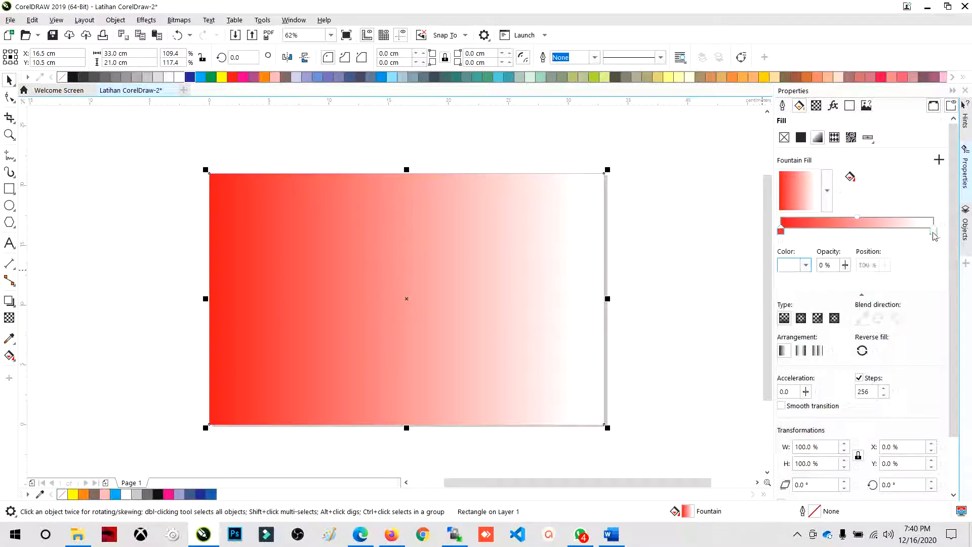
pyautogui.click(805, 268)
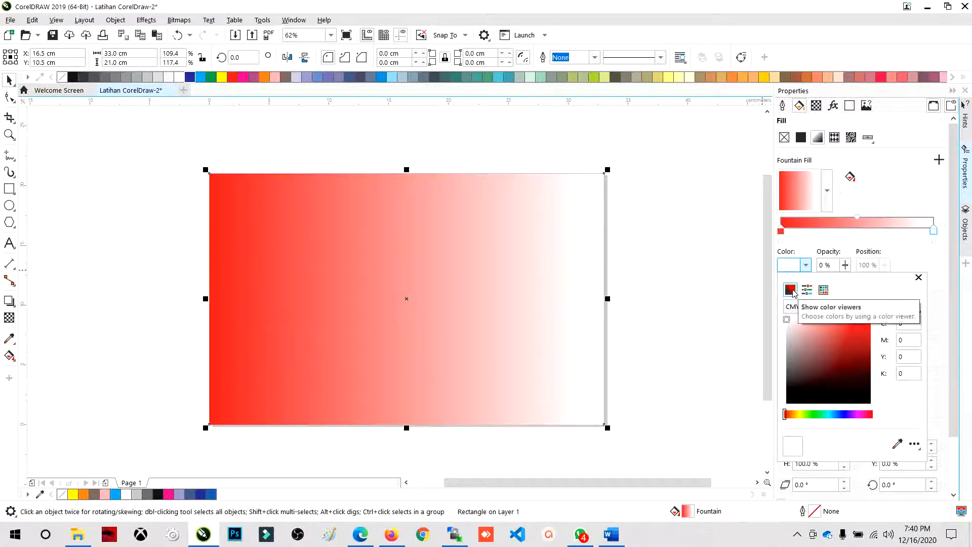
pyautogui.click(823, 291)
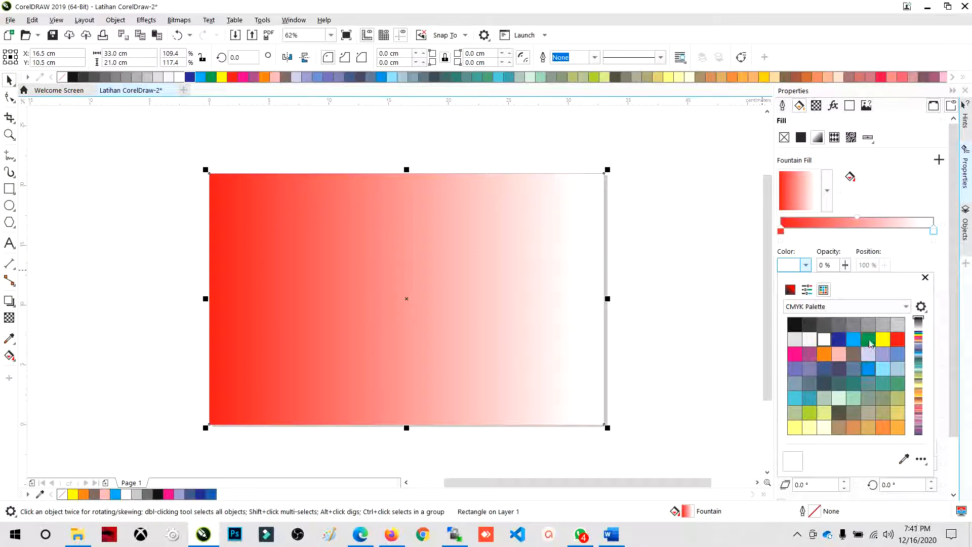
pyautogui.click(839, 339)
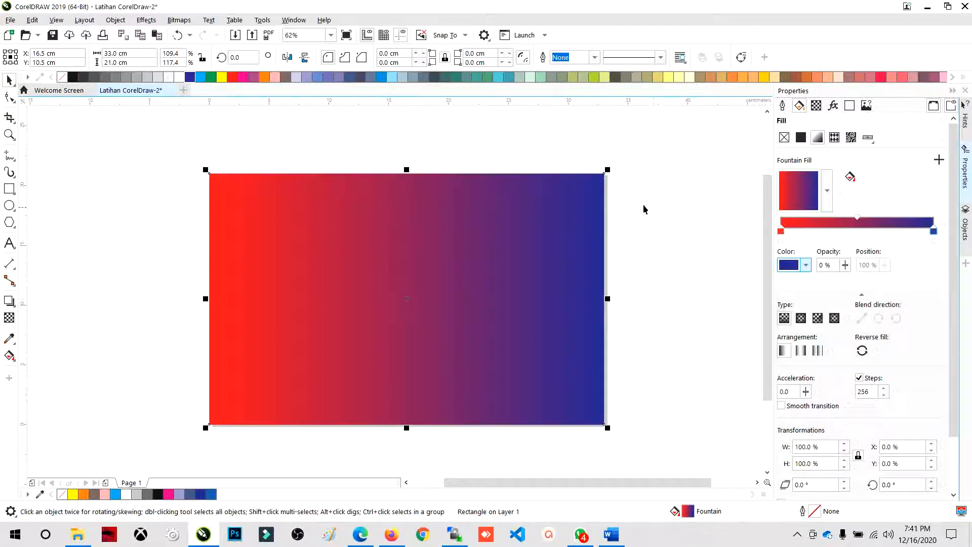
pyautogui.click(668, 205)
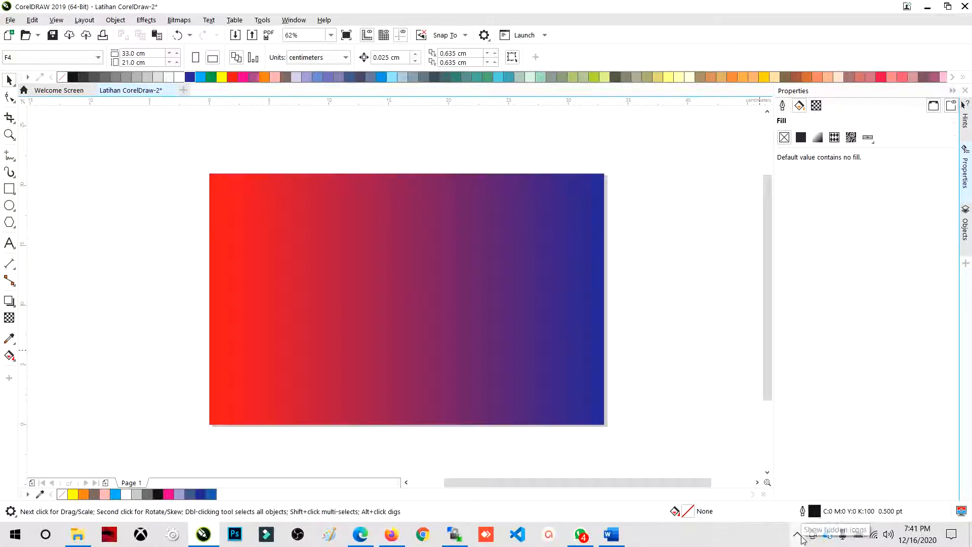
# - Try the pale-blue-to-dark-gray fountain fill preset on the rectangle, and undo it
pyautogui.click(453, 338)
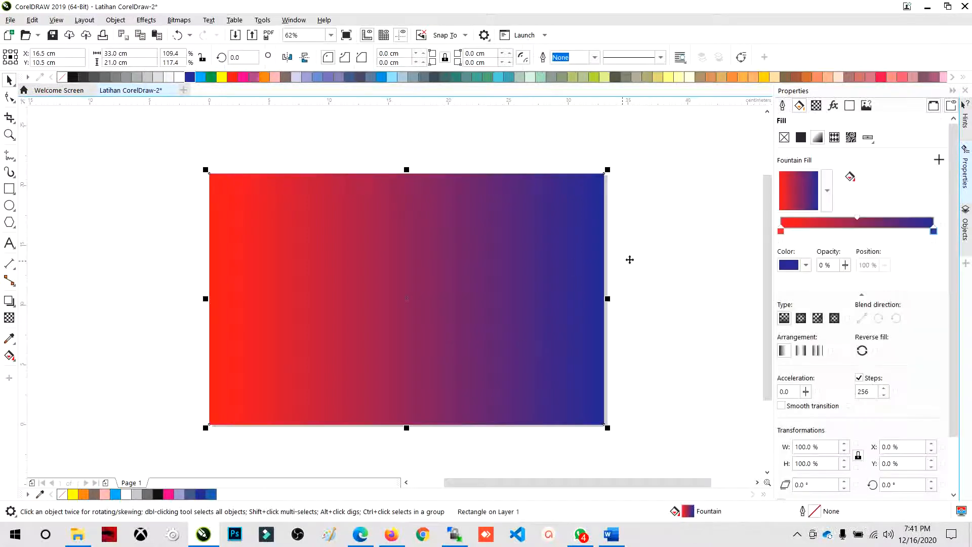
pyautogui.click(613, 252)
pyautogui.click(524, 257)
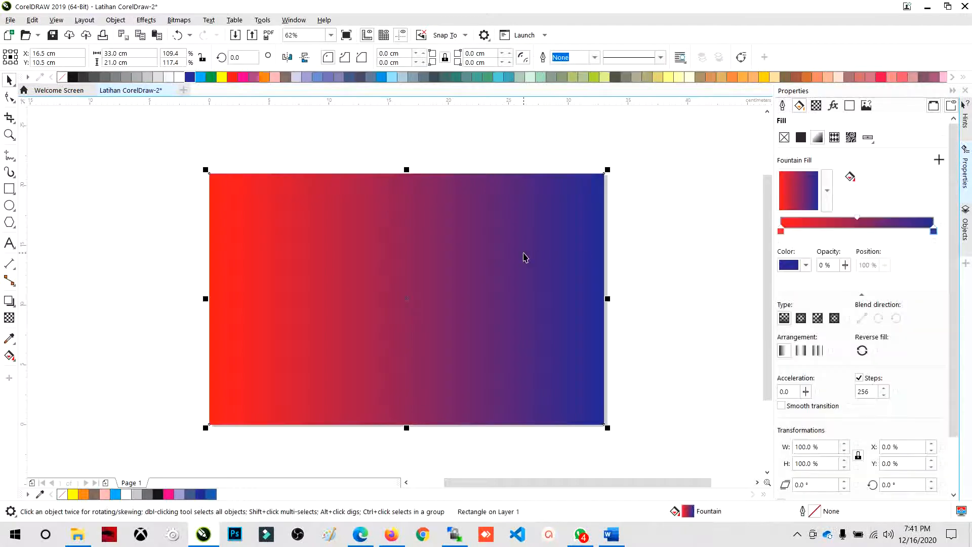
pyautogui.click(674, 248)
pyautogui.click(427, 216)
pyautogui.click(827, 192)
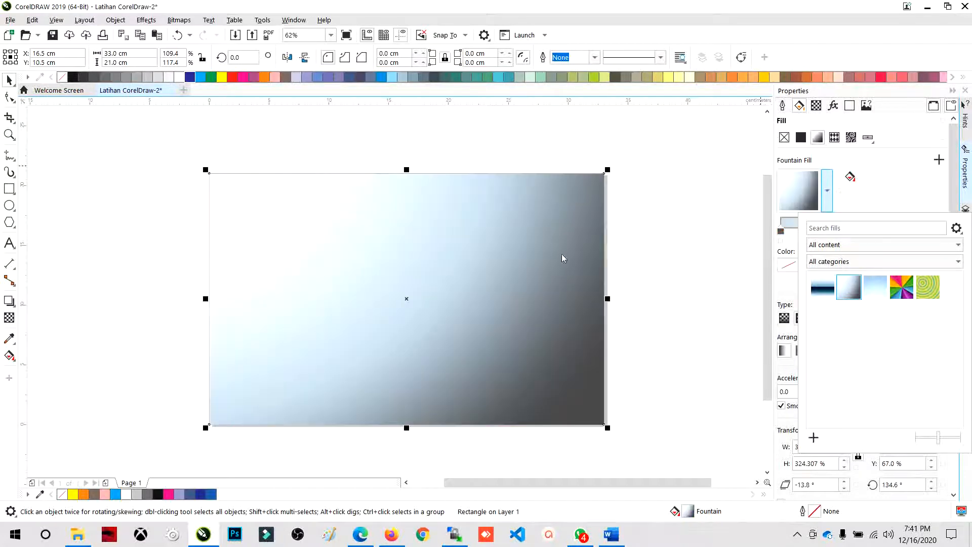
pyautogui.click(644, 238)
pyautogui.click(224, 141)
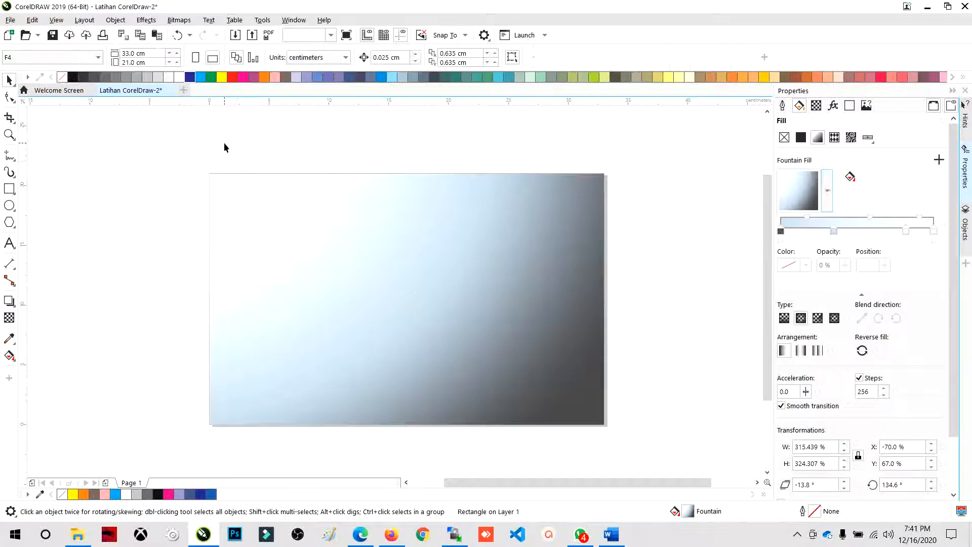
pyautogui.click(177, 35)
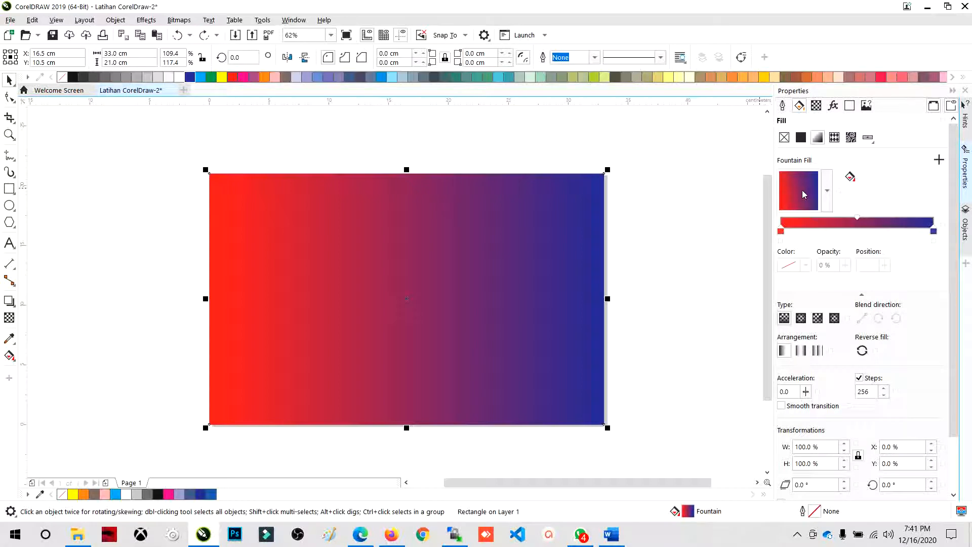
# - Rotate the rectangle's fountain fill to about 325.7°, running diagonally from red at the upper left to blue at the lower right
pyautogui.moveTo(803, 190); pyautogui.dragTo(785, 175)
pyautogui.click(685, 221)
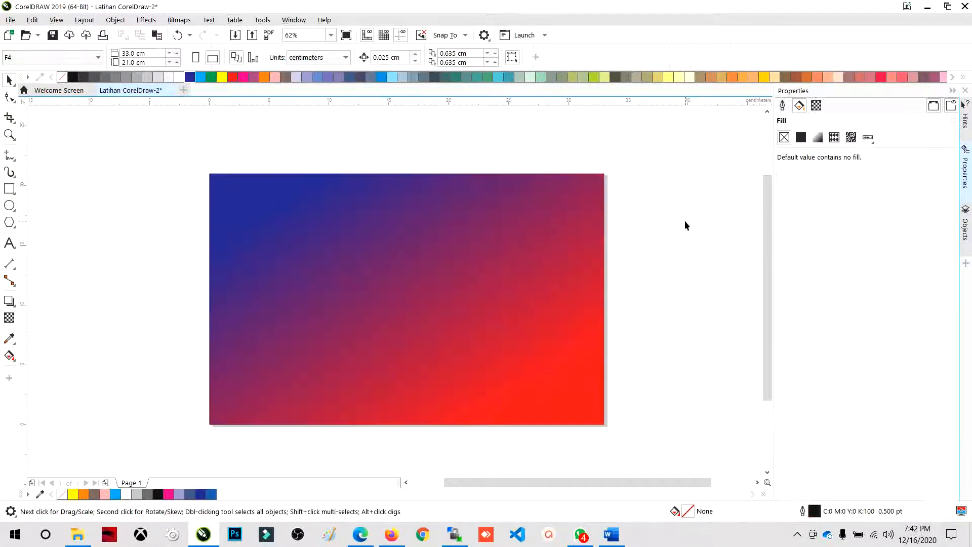
pyautogui.moveTo(586, 233); pyautogui.dragTo(594, 263)
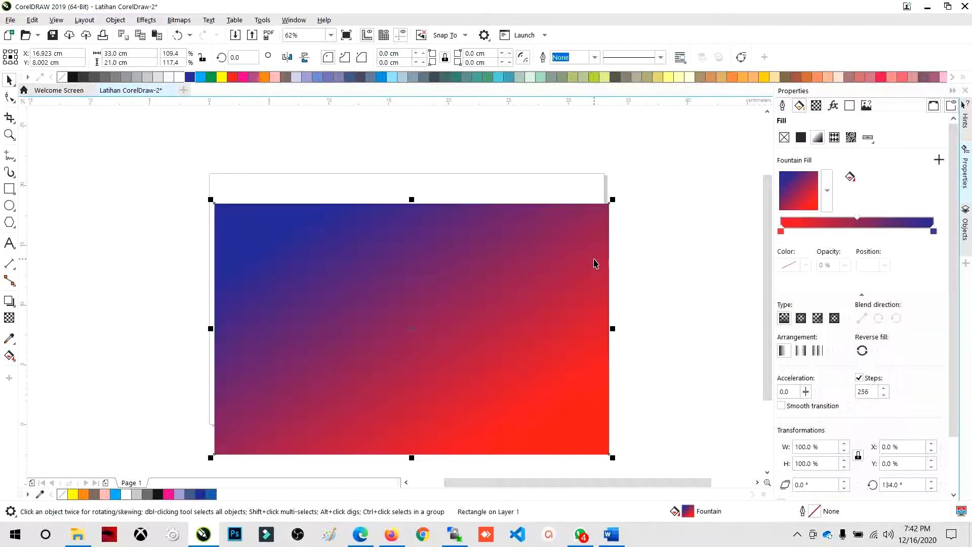
pyautogui.hotkey('ctrl', 'z')
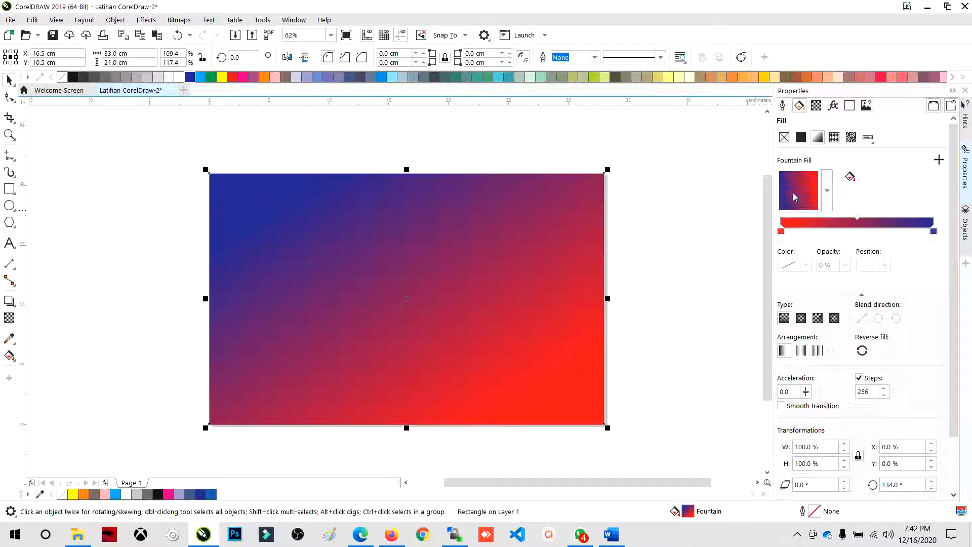
pyautogui.moveTo(793, 194); pyautogui.dragTo(818, 206)
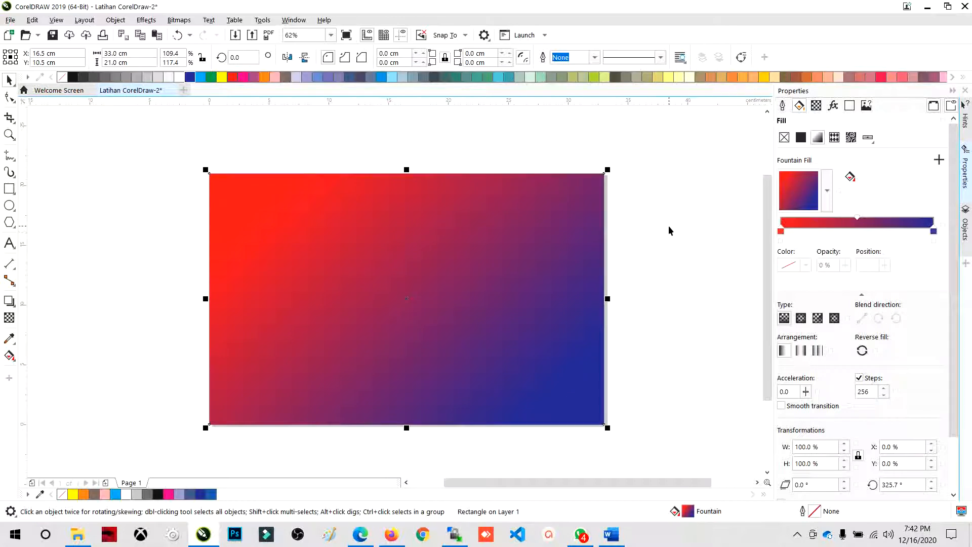
# - Set the fountain fill's start color to near-white and its end color to light gray from the CMYK Palette
pyautogui.click(781, 232)
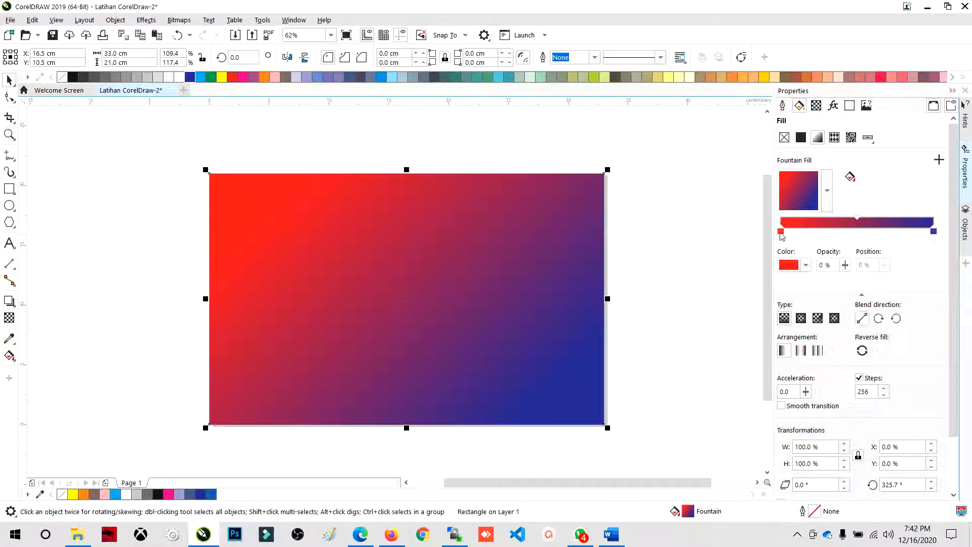
pyautogui.click(790, 265)
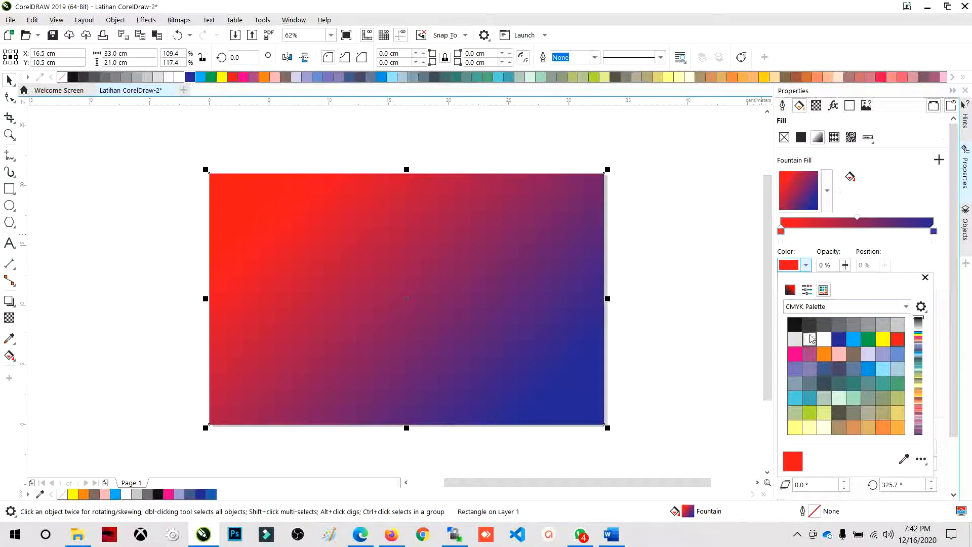
pyautogui.click(810, 338)
pyautogui.click(934, 232)
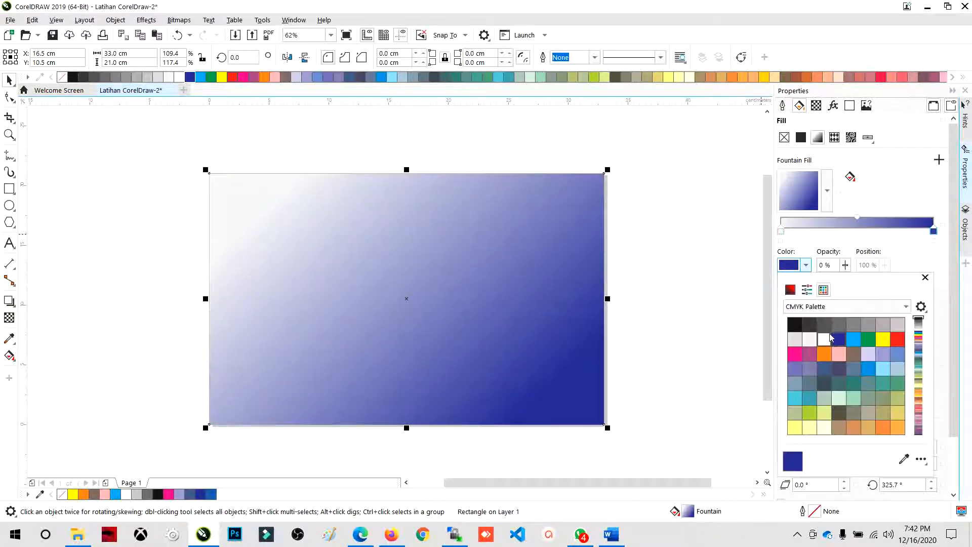
pyautogui.click(881, 326)
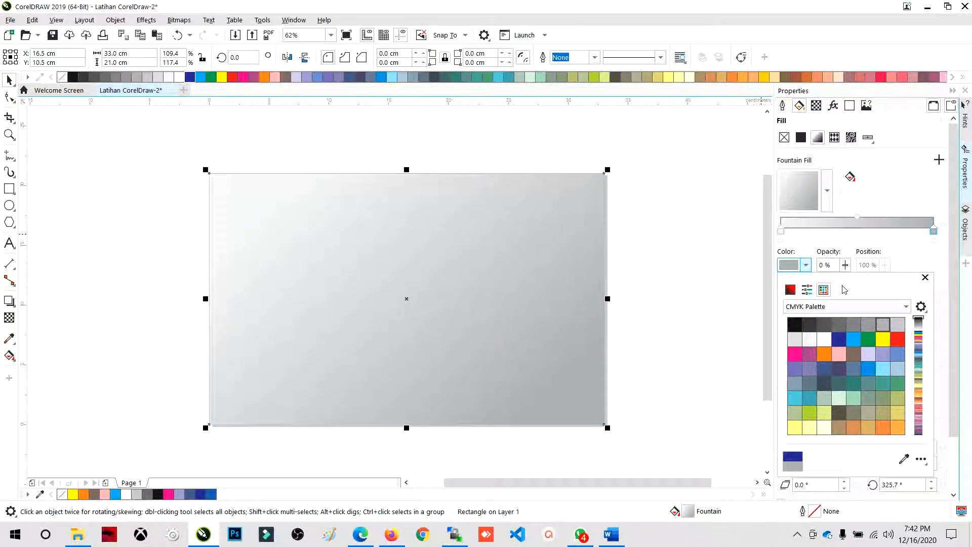
pyautogui.click(794, 339)
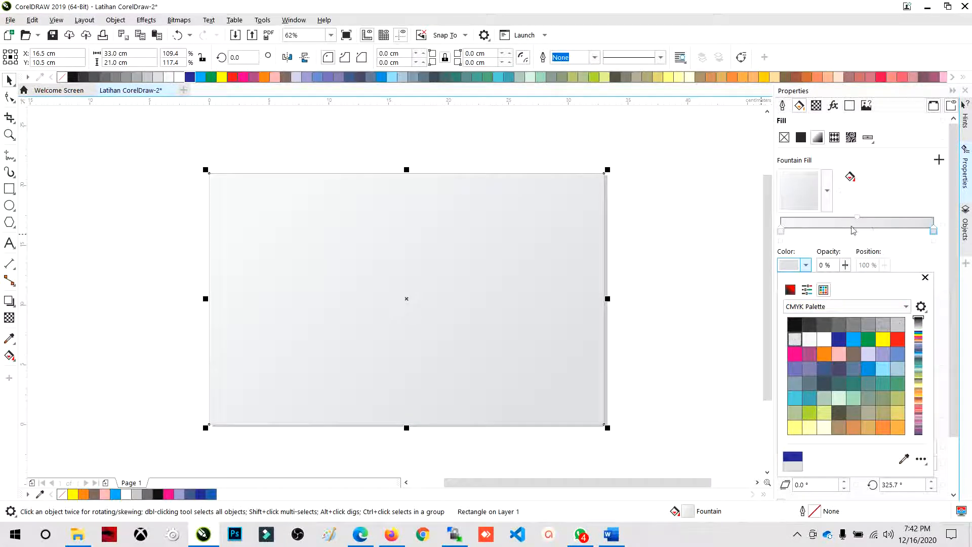
pyautogui.click(555, 216)
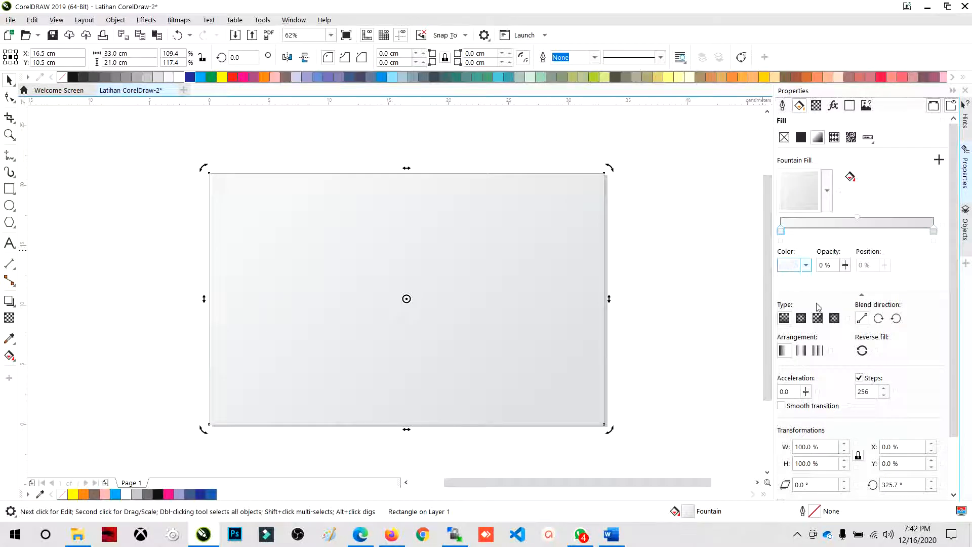
# - Set the fountain fill's start color to green and its end color to black from the CMYK Palette
pyautogui.click(810, 267)
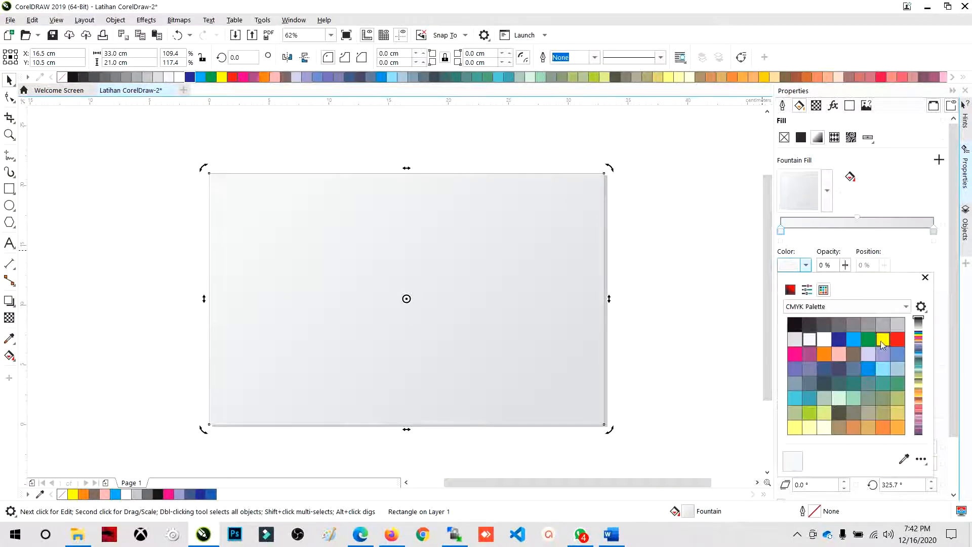
pyautogui.click(867, 338)
pyautogui.click(935, 236)
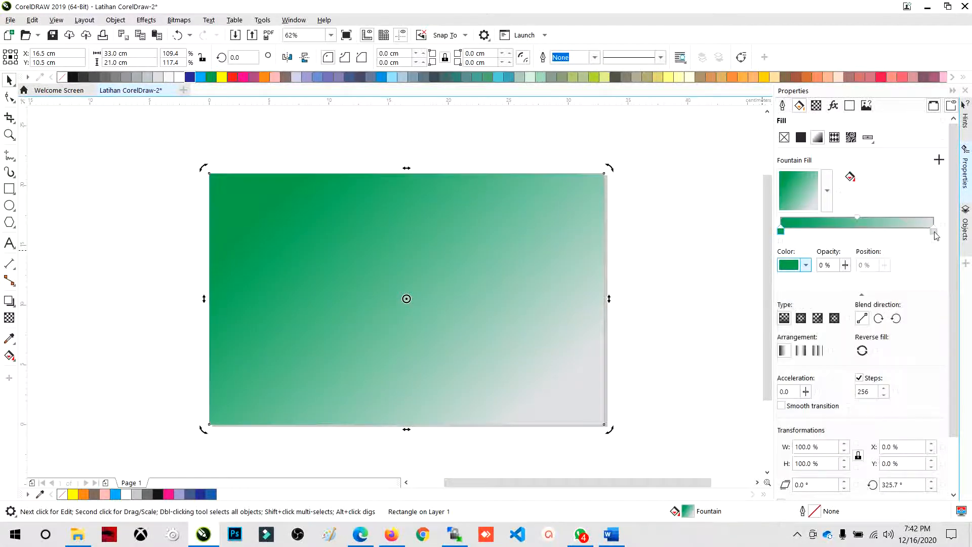
pyautogui.click(934, 232)
pyautogui.click(805, 265)
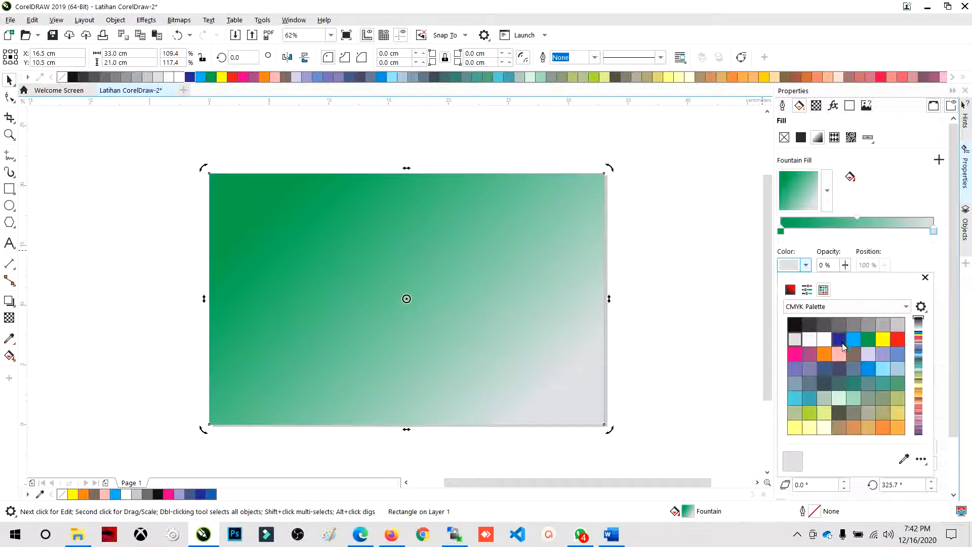
pyautogui.scroll(-5, 843, 355)
pyautogui.click(839, 426)
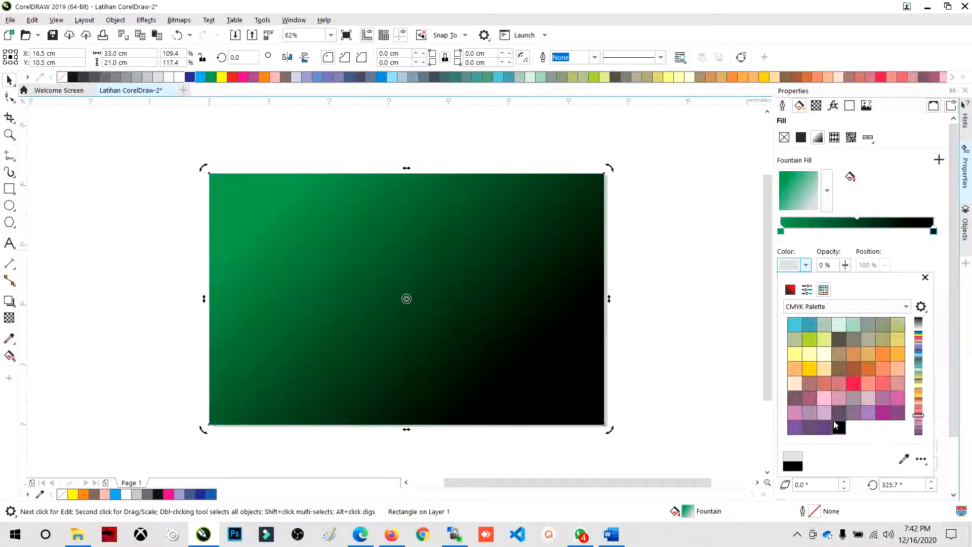
pyautogui.click(478, 165)
pyautogui.click(461, 186)
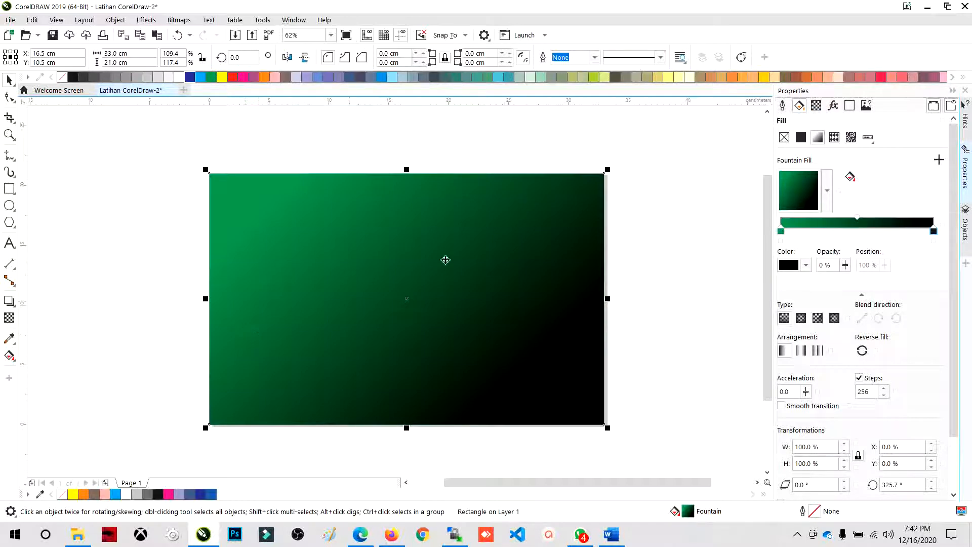
# - Add a middle color node at 49% of the fountain fill and color it yellow-green from the CMYK Palette
pyautogui.doubleClick(806, 235)
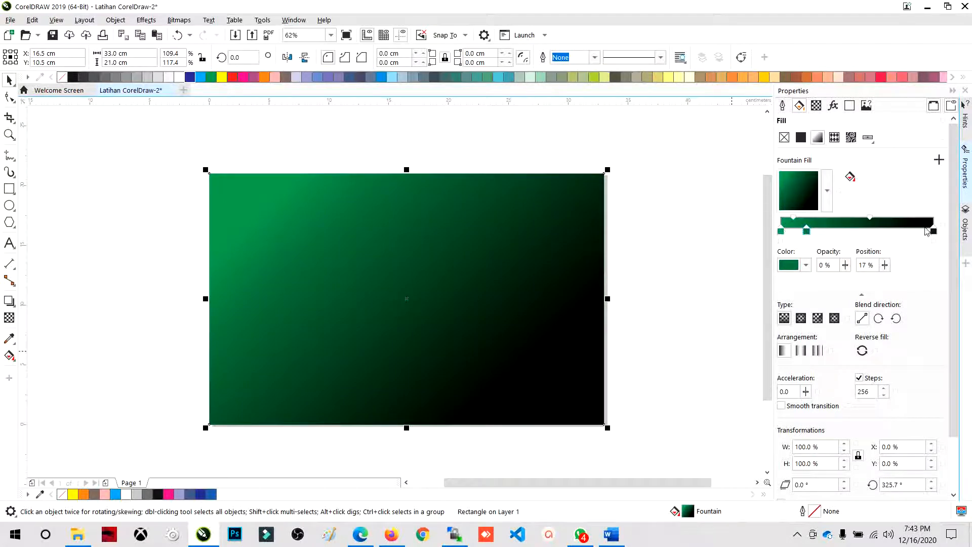
pyautogui.moveTo(809, 236); pyautogui.dragTo(855, 236)
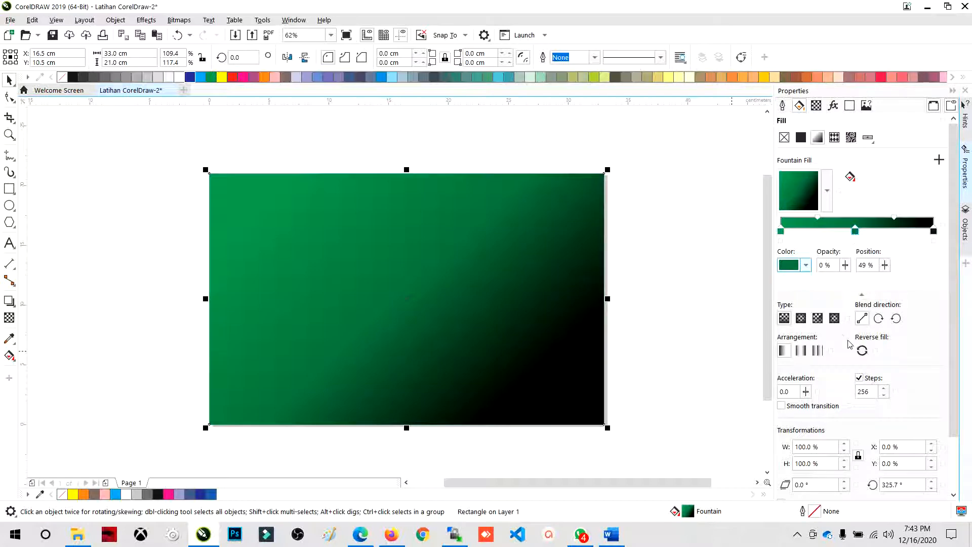
pyautogui.click(805, 264)
pyautogui.click(823, 290)
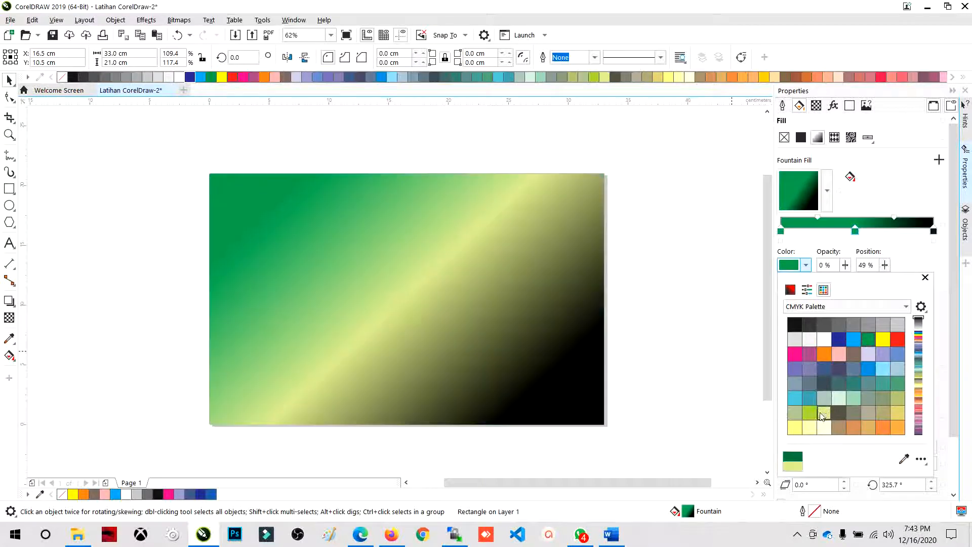
pyautogui.click(823, 413)
pyautogui.click(808, 413)
pyautogui.click(659, 258)
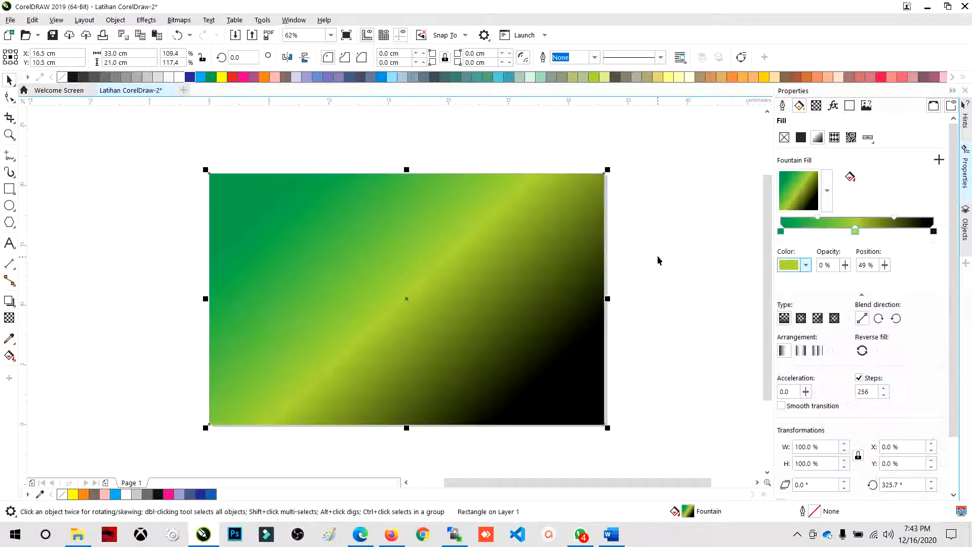
pyautogui.click(658, 248)
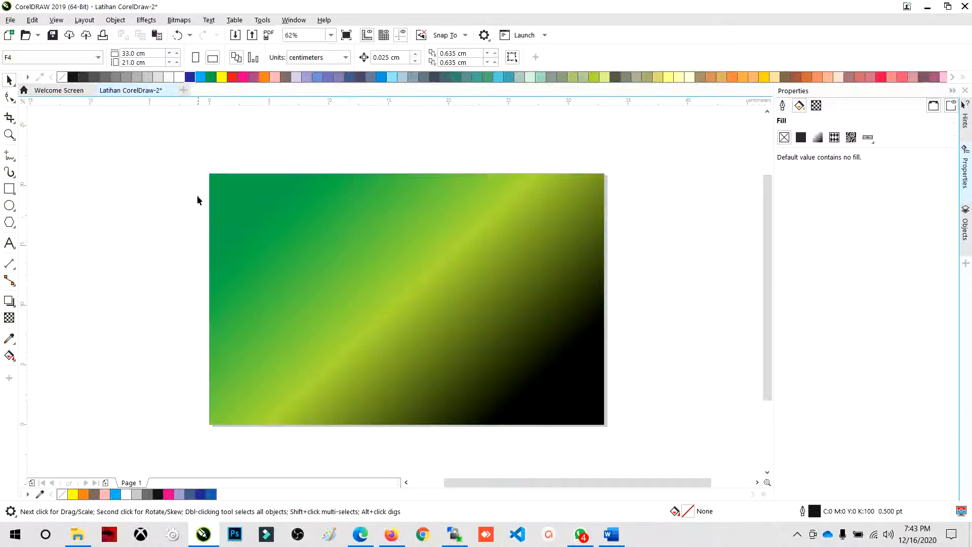
# - Try black from the CMYK Palette for the fountain fill's middle color node
pyautogui.click(489, 251)
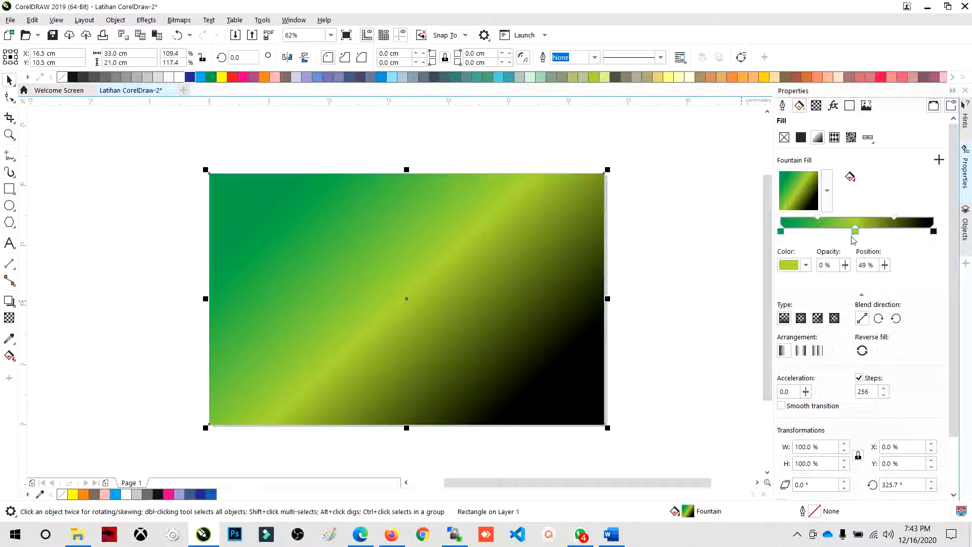
pyautogui.click(805, 267)
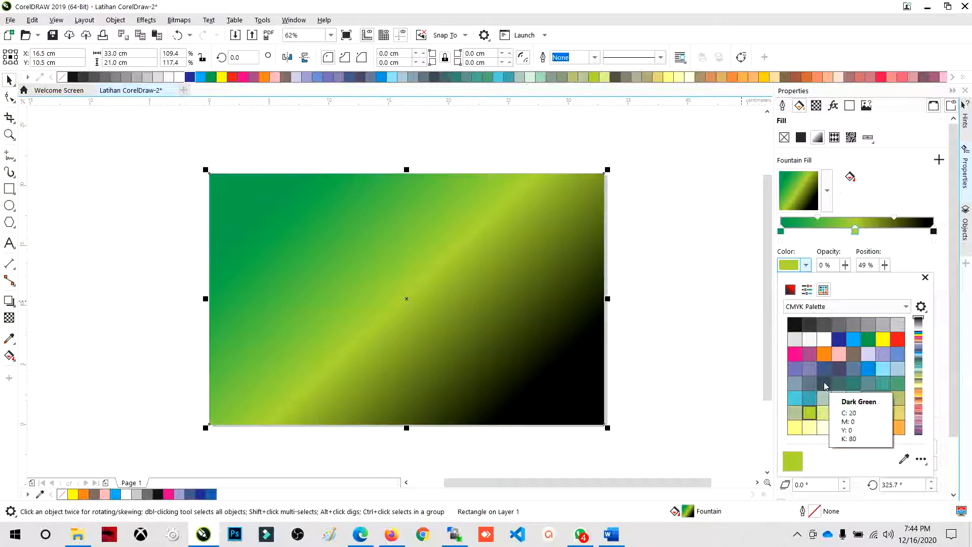
pyautogui.scroll(-3, 856, 379)
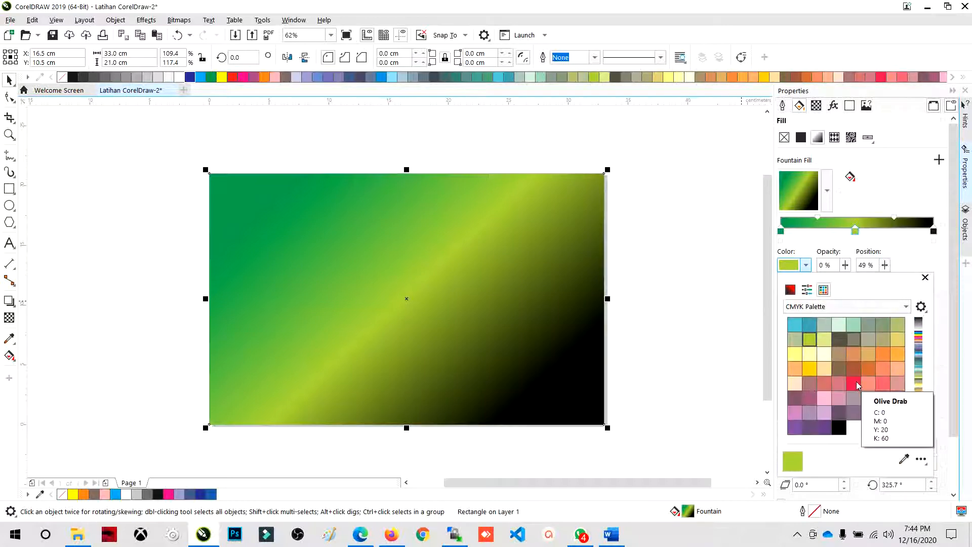
pyautogui.scroll(1, 842, 357)
pyautogui.scroll(3, 836, 364)
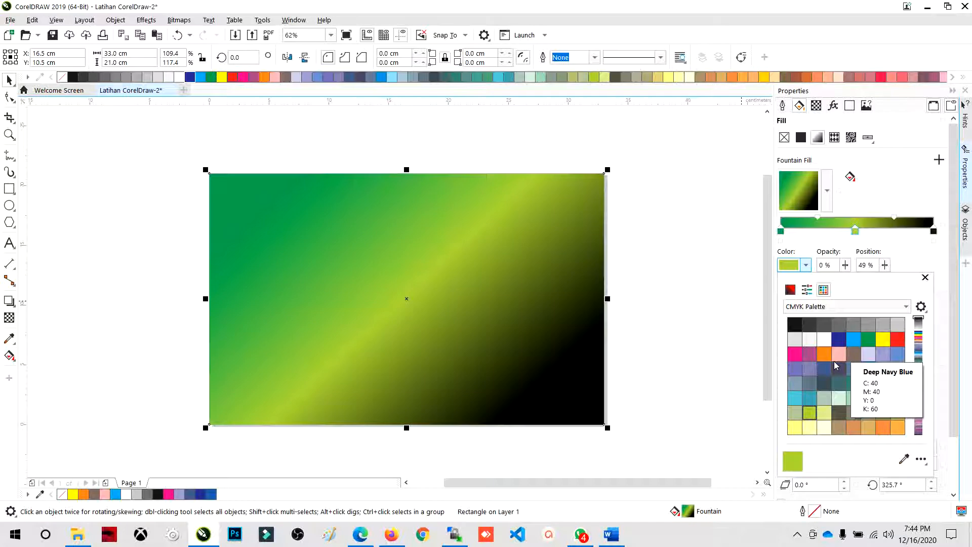
pyautogui.click(795, 325)
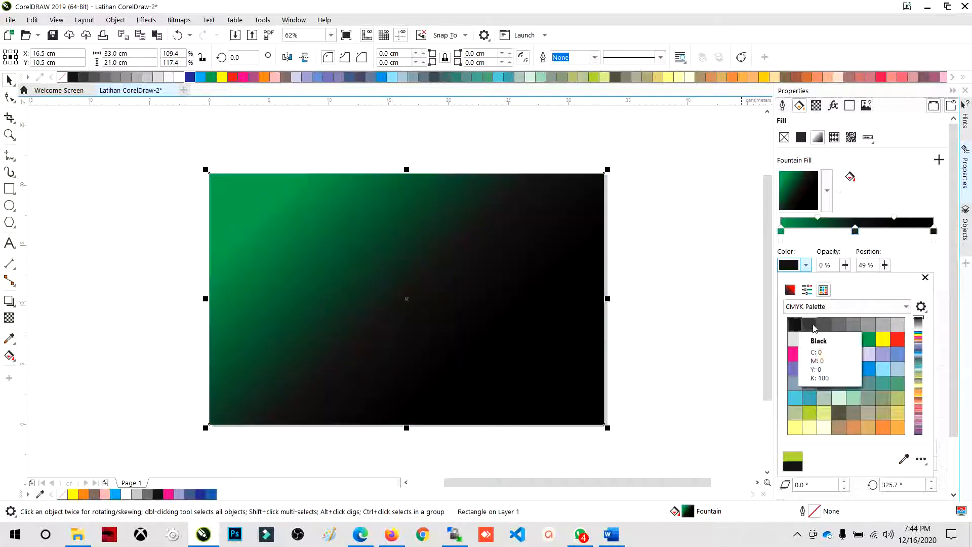
pyautogui.click(814, 328)
# - Compare green and yellow-green for the middle color node and settle on green
pyautogui.click(866, 340)
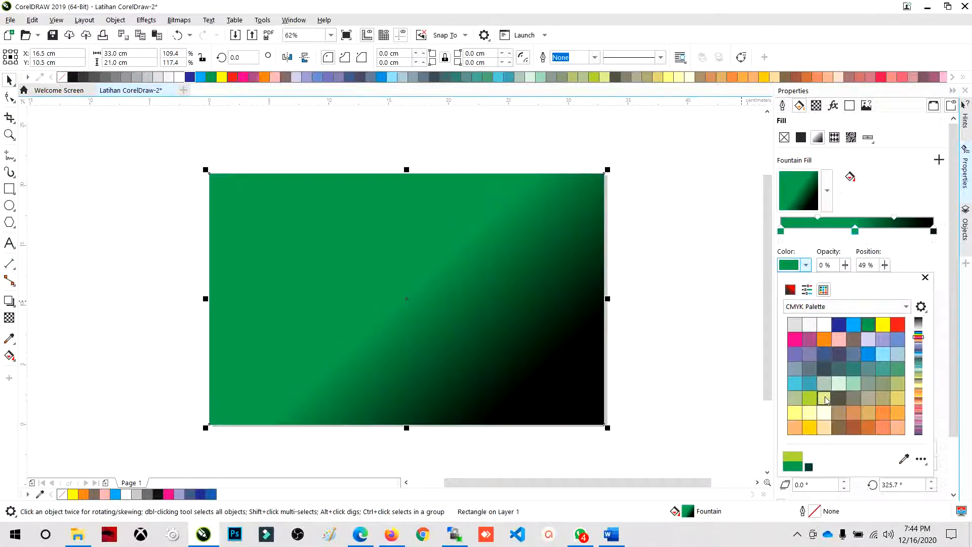
pyautogui.scroll(-1, 850, 374)
pyautogui.click(809, 398)
pyautogui.scroll(1, 881, 329)
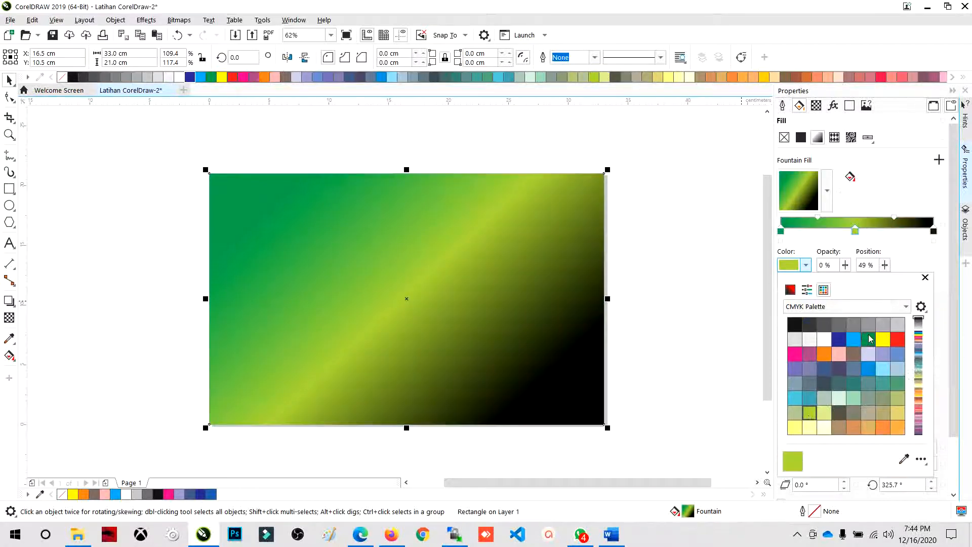
pyautogui.click(868, 339)
pyautogui.click(783, 243)
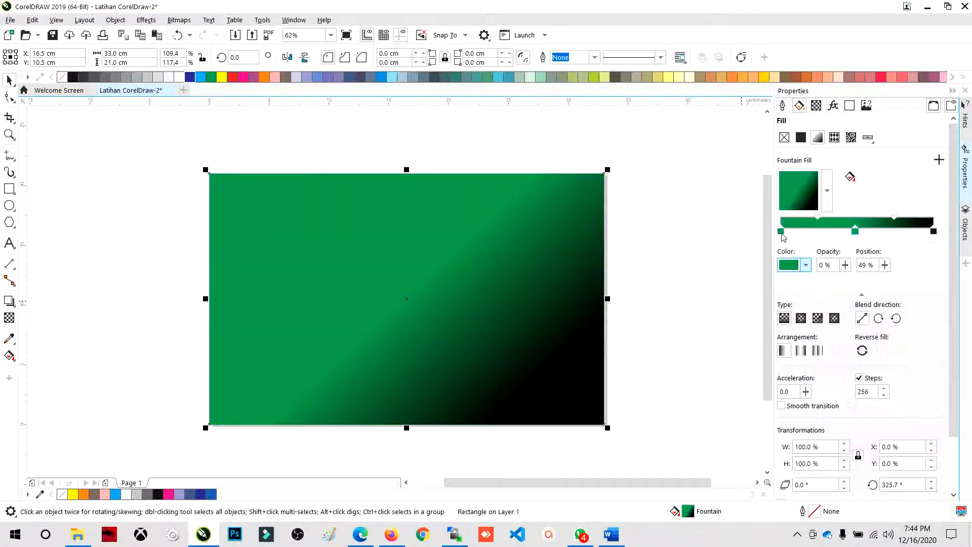
# - Compare light blue and green for the fountain fill's start node and settle on teal from the CMYK Palette
pyautogui.click(781, 231)
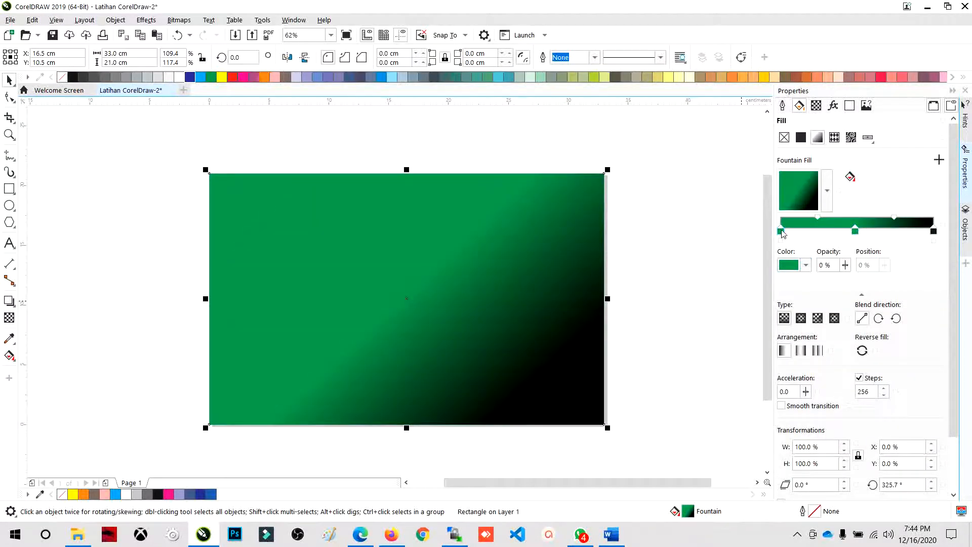
pyautogui.click(805, 265)
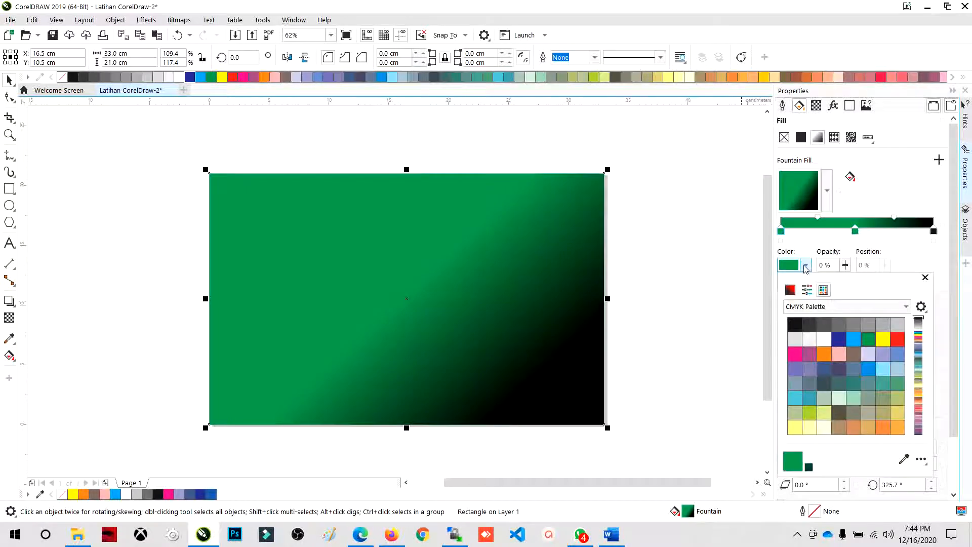
pyautogui.click(855, 339)
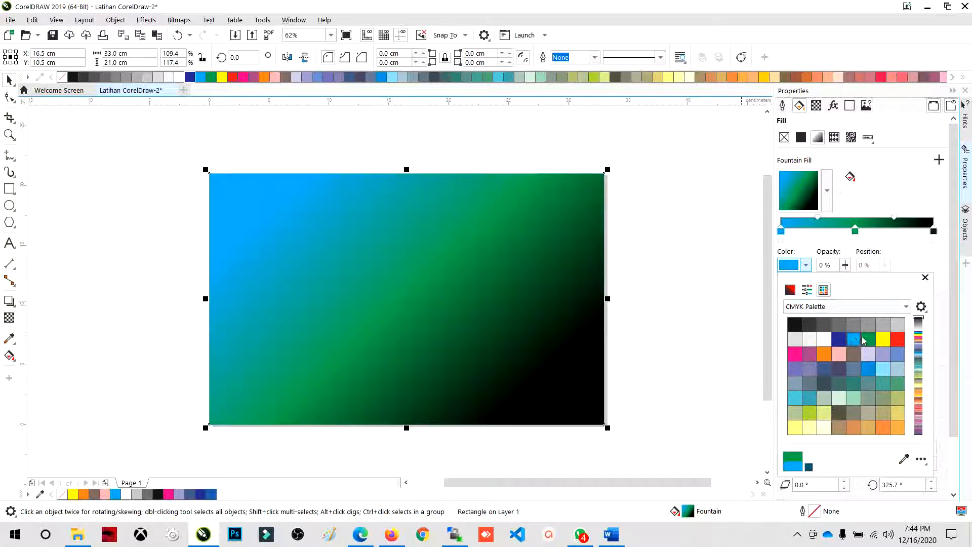
pyautogui.click(868, 339)
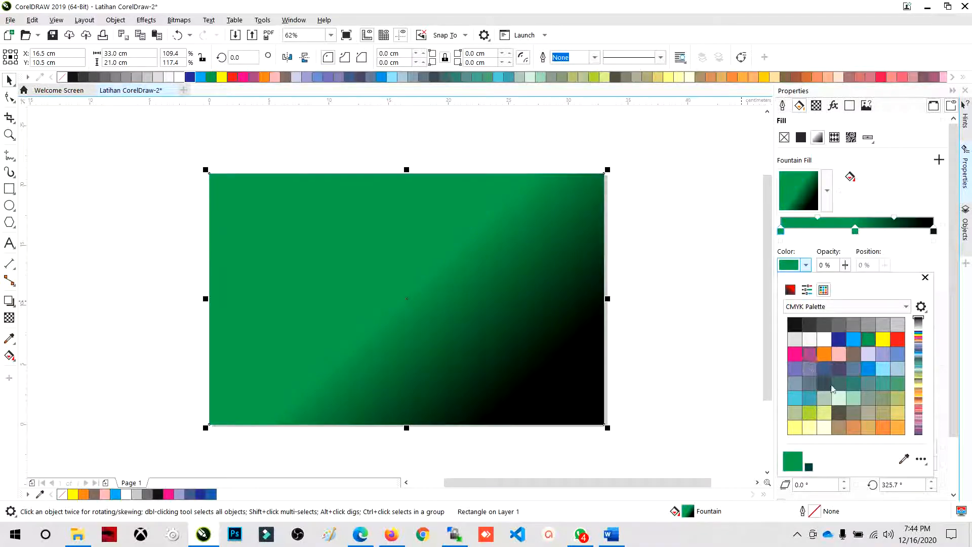
pyautogui.click(858, 382)
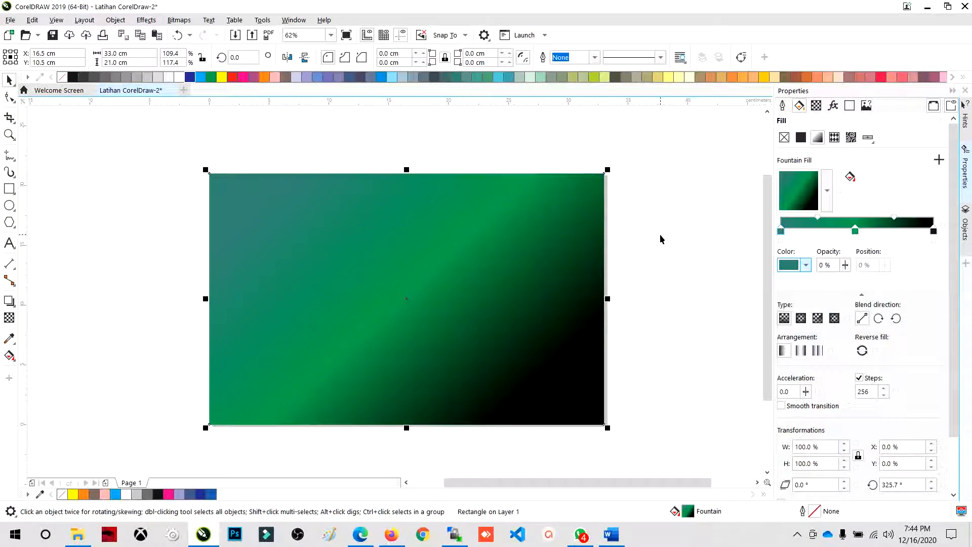
pyautogui.click(658, 217)
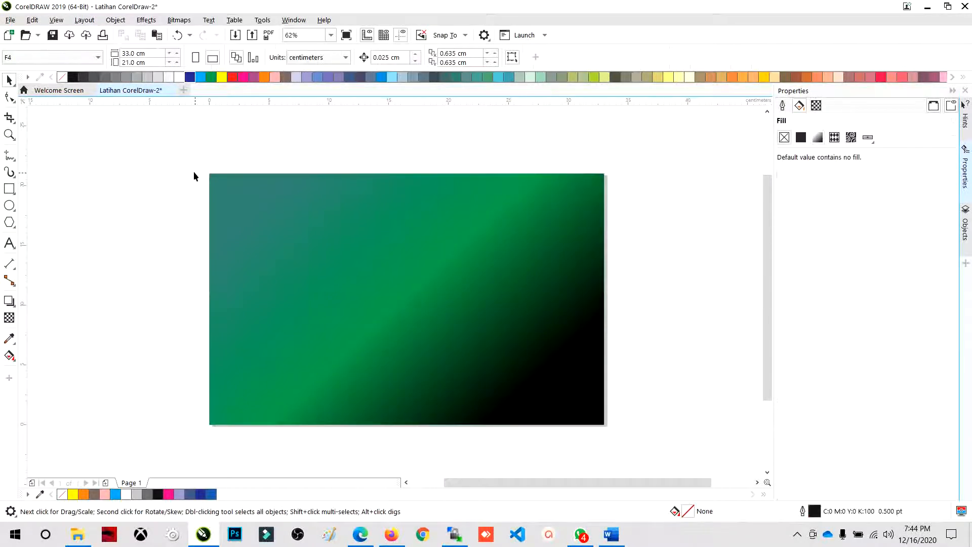
pyautogui.moveTo(324, 247); pyautogui.dragTo(635, 447)
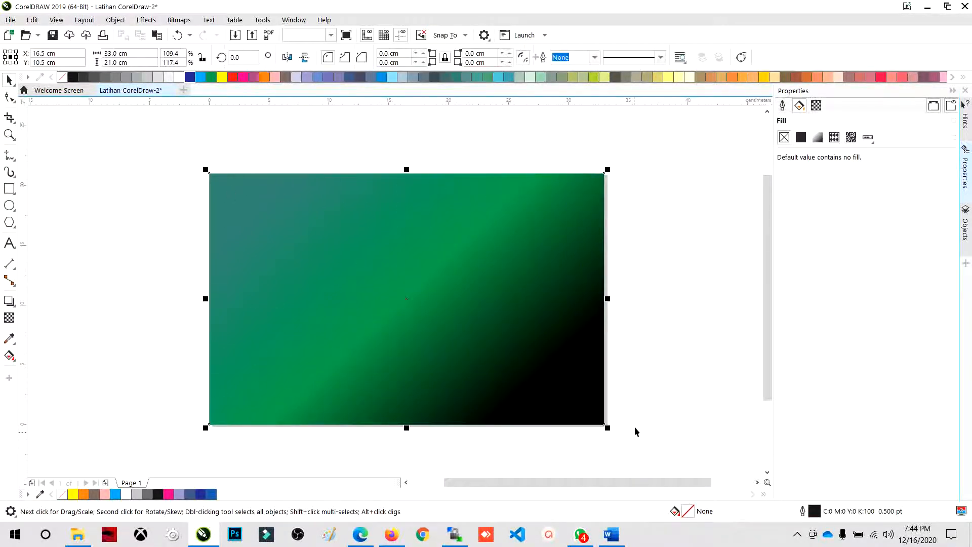
pyautogui.click(647, 389)
pyautogui.click(403, 268)
pyautogui.click(253, 153)
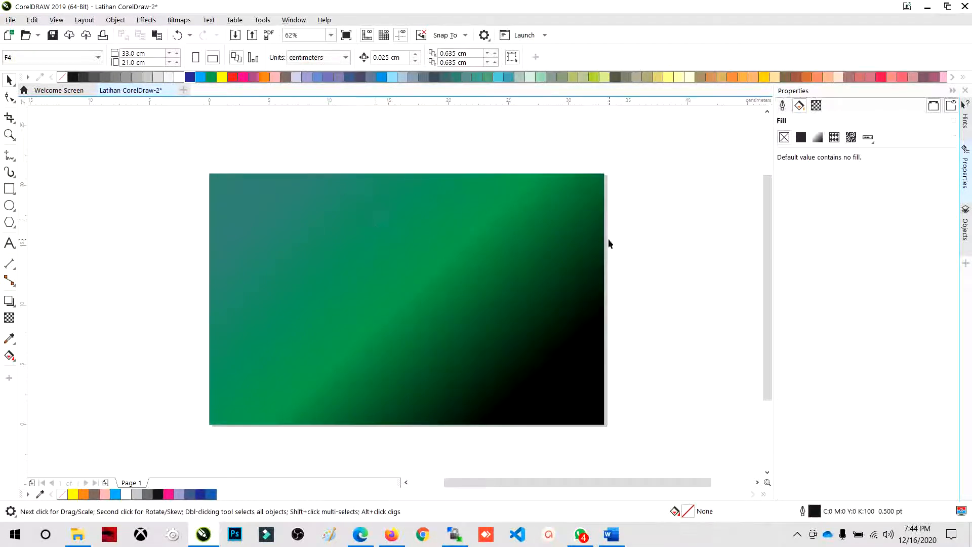
pyautogui.click(462, 222)
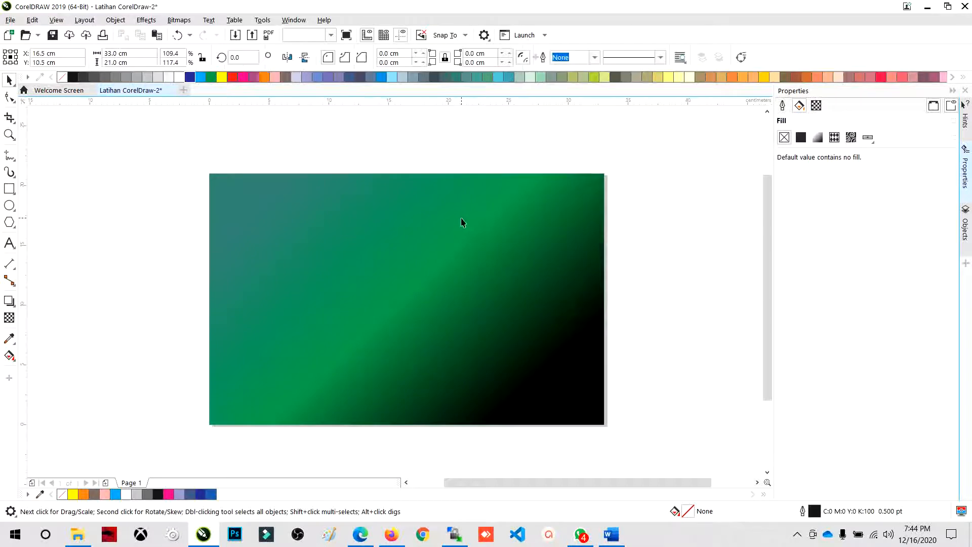
pyautogui.click(661, 229)
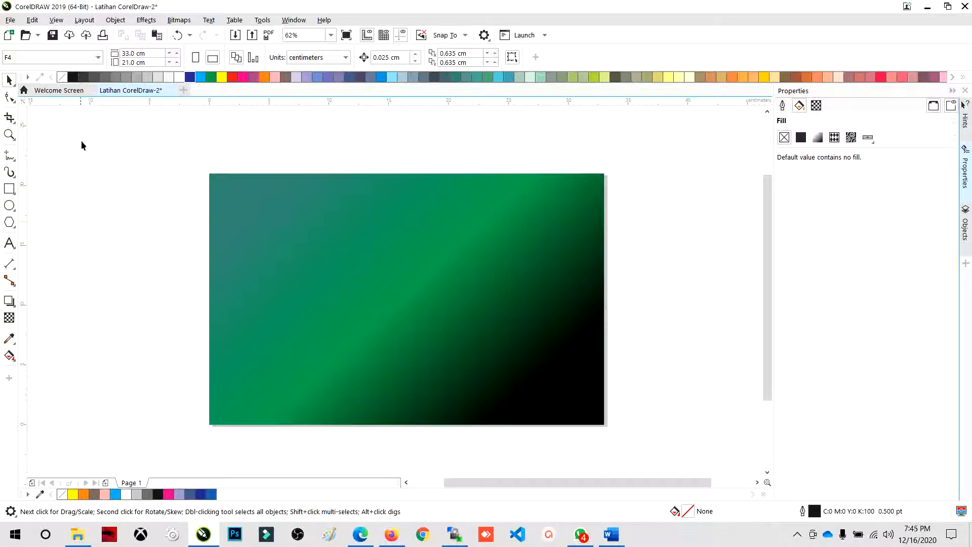
pyautogui.click(264, 179)
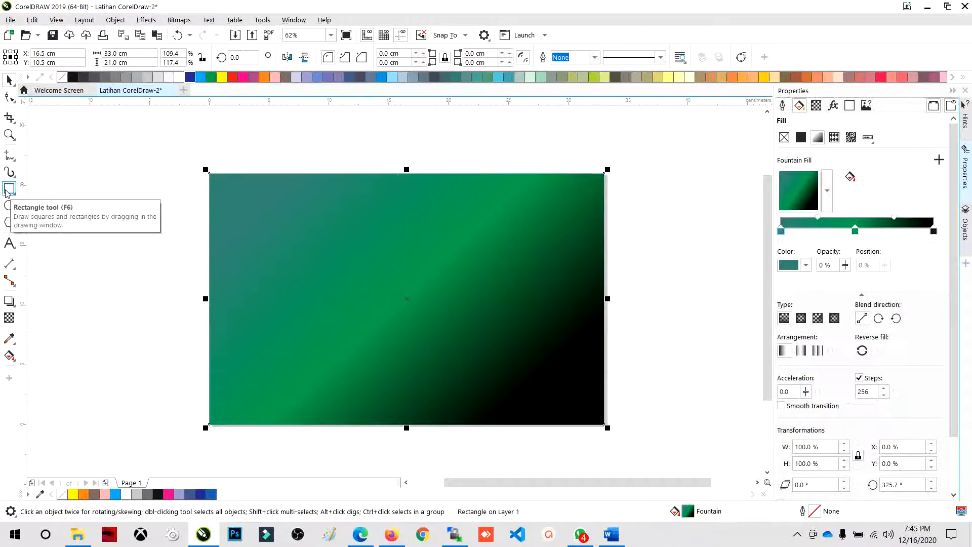
pyautogui.click(176, 191)
pyautogui.click(243, 208)
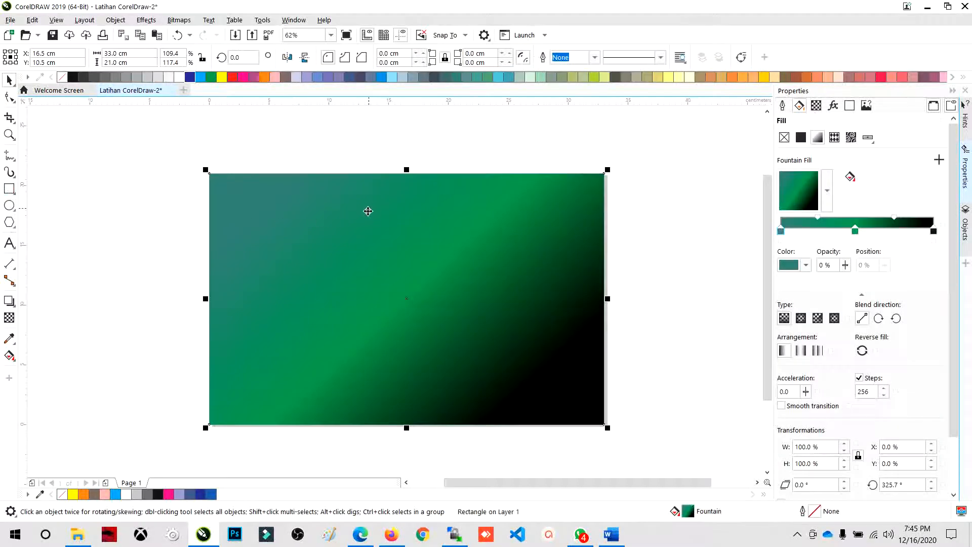
pyautogui.click(236, 160)
# - Move the rectangle away from the page, undo moves, and center it on the page again
pyautogui.click(238, 211)
pyautogui.moveTo(238, 210); pyautogui.dragTo(317, 281)
pyautogui.hotkey('ctrl', 'z')
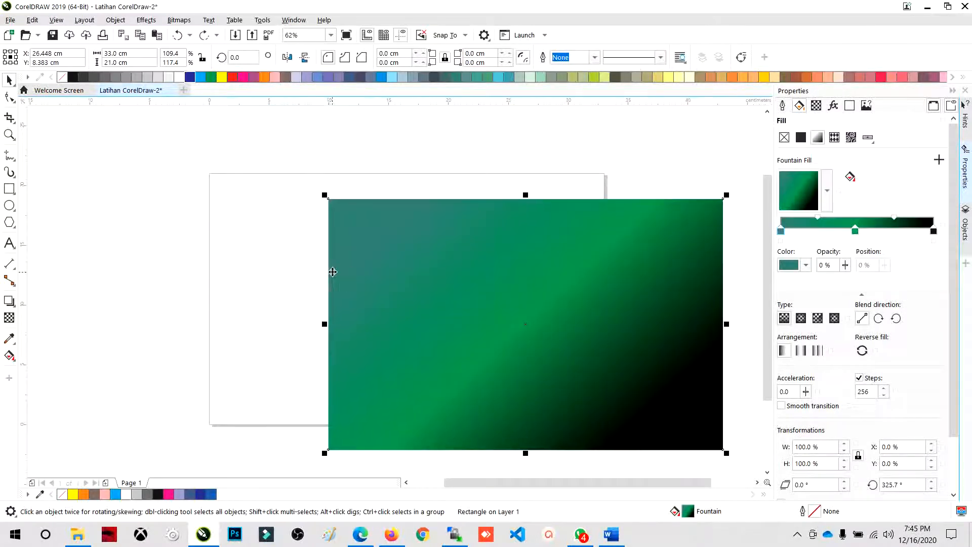
pyautogui.hotkey('ctrl', 'z')
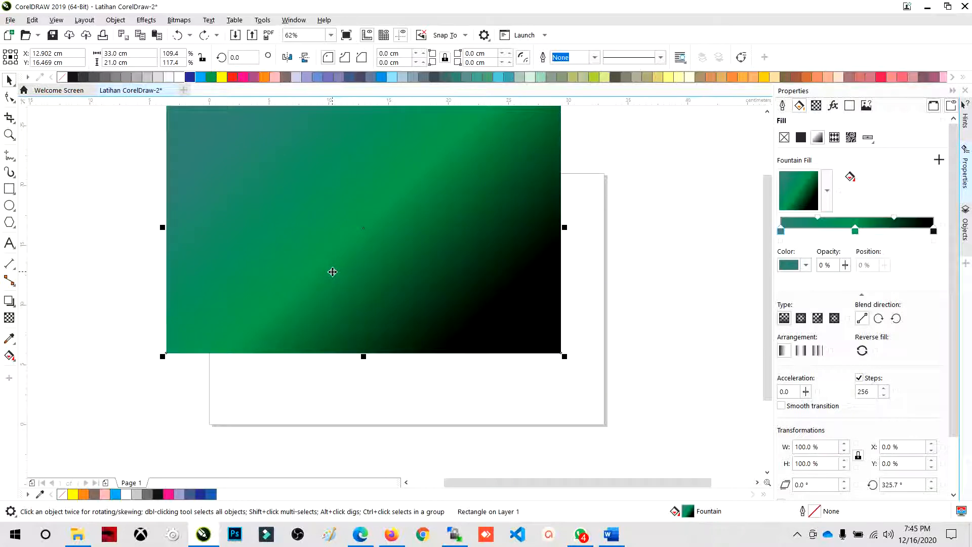
pyautogui.press('p')
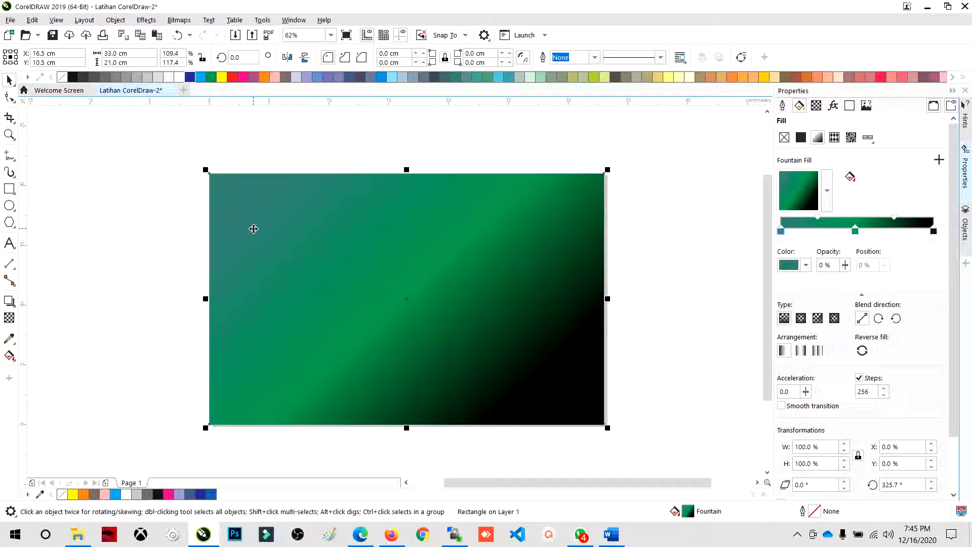
# - Try an offset duplicate of the rectangle and a centered copy scaled to about 28.9 by 18.4 cm, undoing both changes
pyautogui.moveTo(267, 216); pyautogui.dragTo(303, 272)
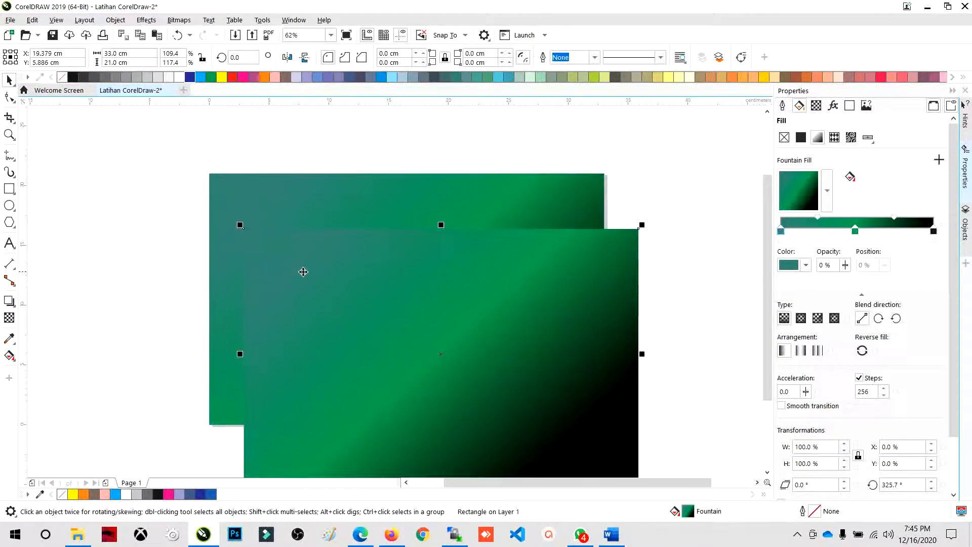
pyautogui.hotkey('ctrl', 'z')
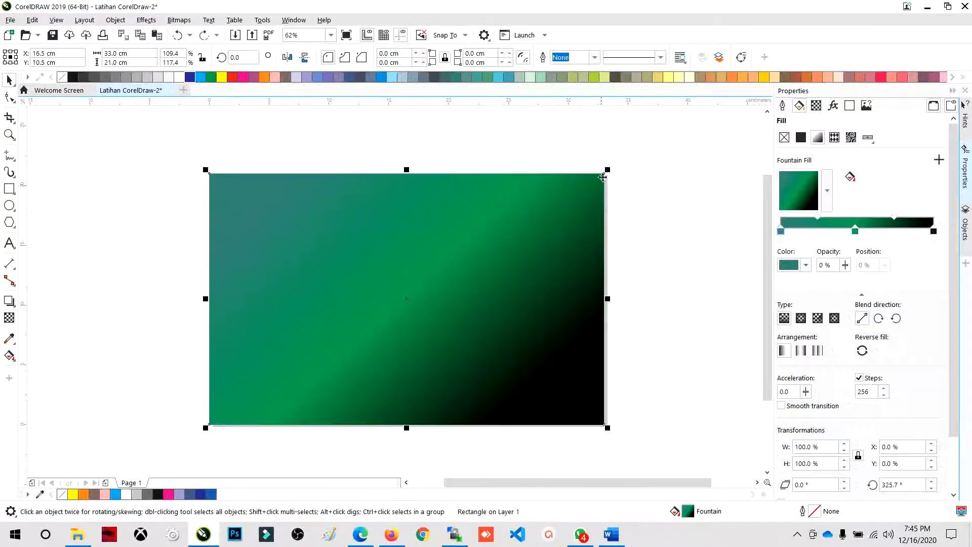
pyautogui.moveTo(602, 176); pyautogui.dragTo(577, 192)
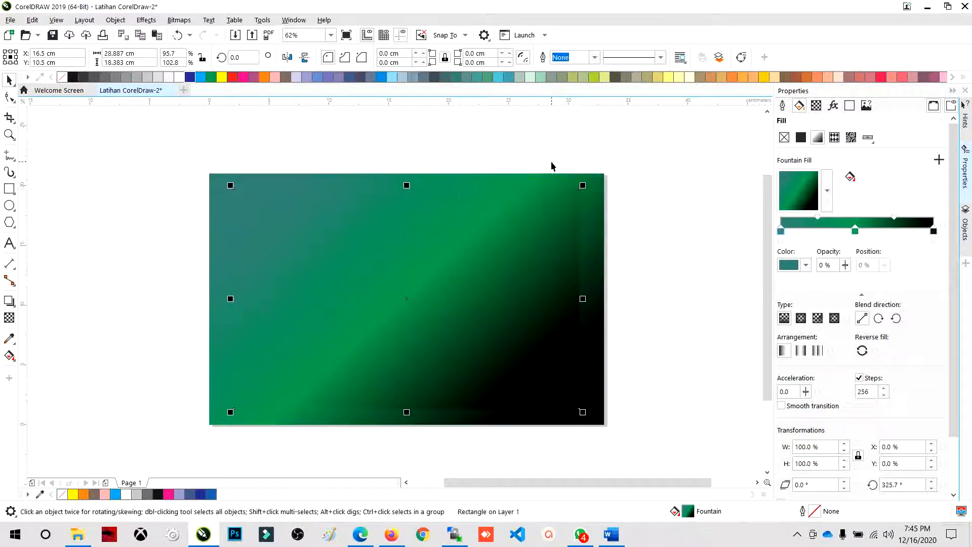
pyautogui.hotkey('ctrl', 'z')
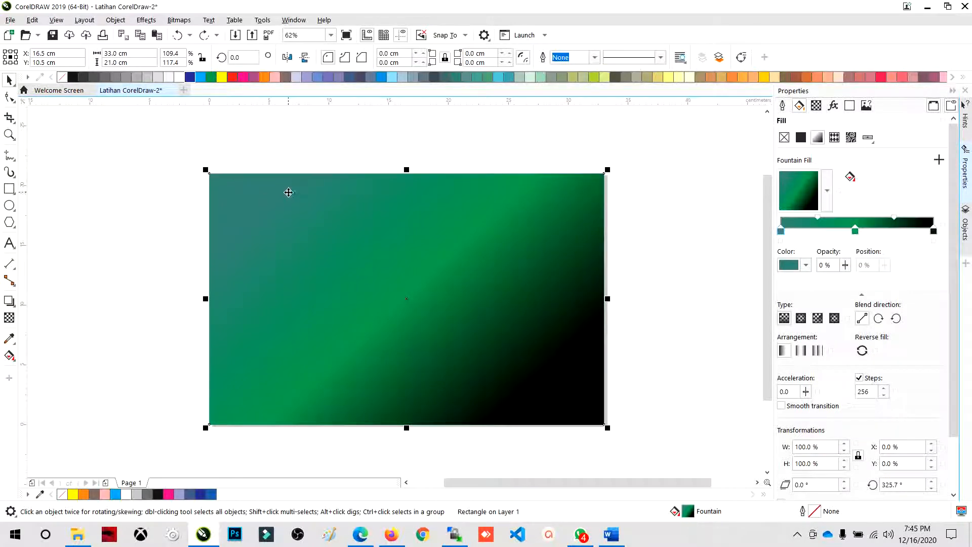
# - Place an offset duplicate of the rectangle centered at about X 22.8 cm, Y 14 cm and remove it
pyautogui.click(302, 141)
pyautogui.click(300, 202)
pyautogui.moveTo(317, 218); pyautogui.dragTo(423, 257)
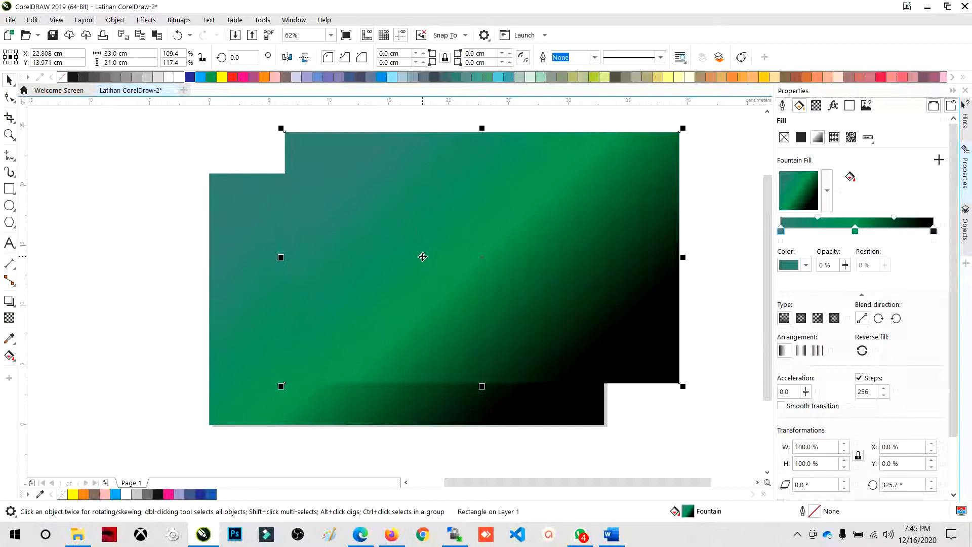
pyautogui.click(415, 232)
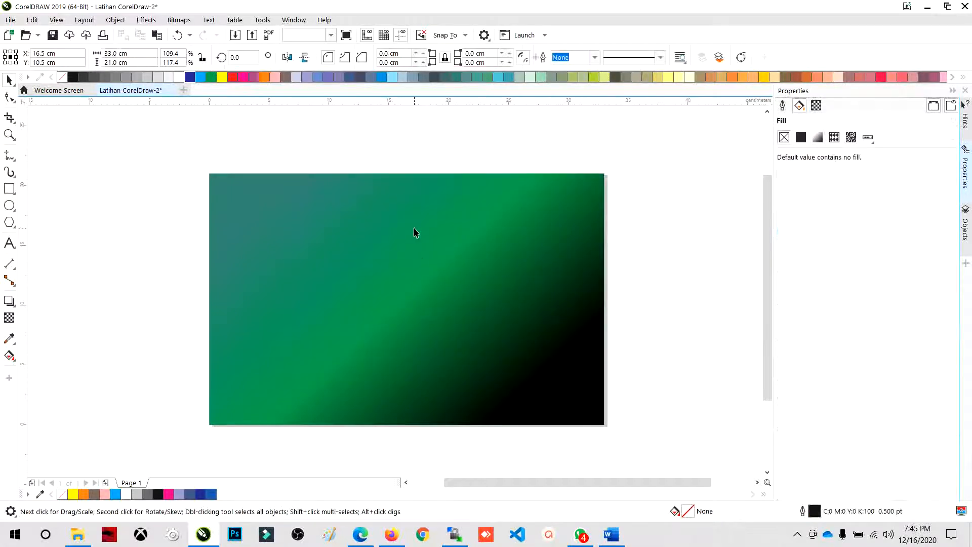
pyautogui.hotkey('ctrl', 's')
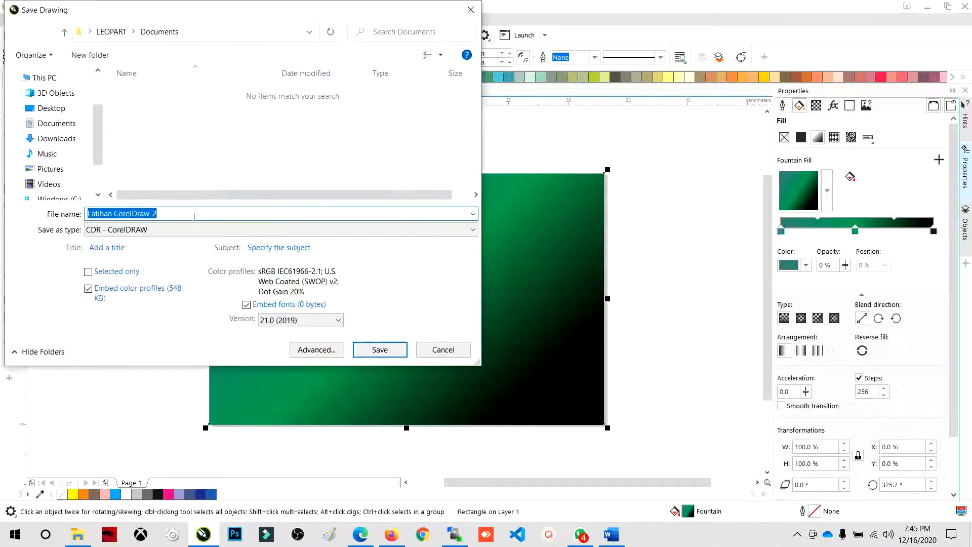
pyautogui.click(436, 349)
pyautogui.click(157, 166)
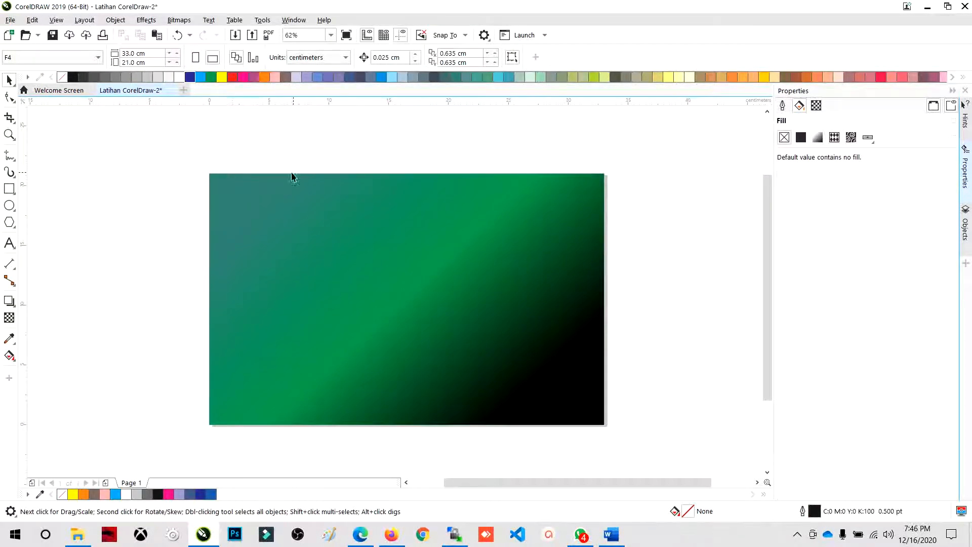
# - Place a duplicate of the rectangle lower on the page, centered at about X 17 cm, Y 3.6 cm, and delete it
pyautogui.click(256, 196)
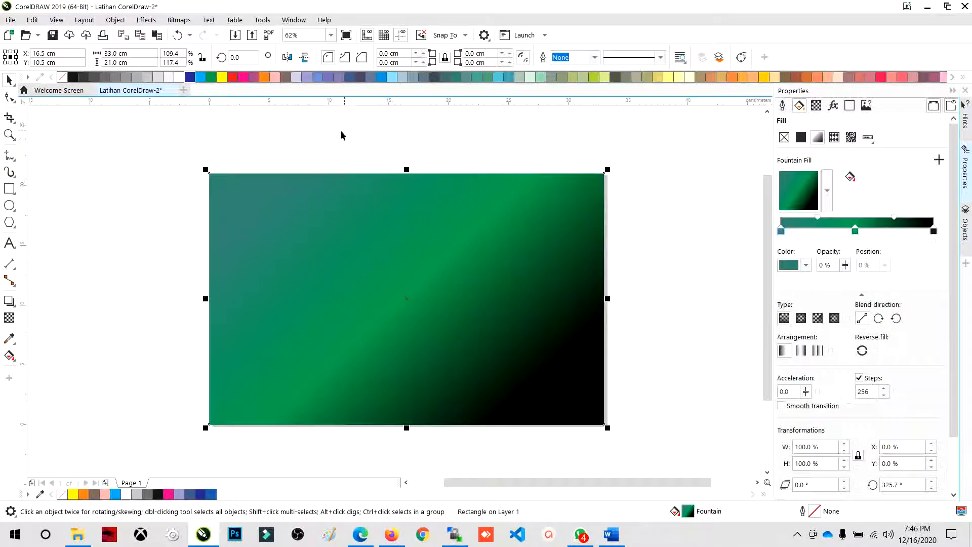
pyautogui.click(337, 151)
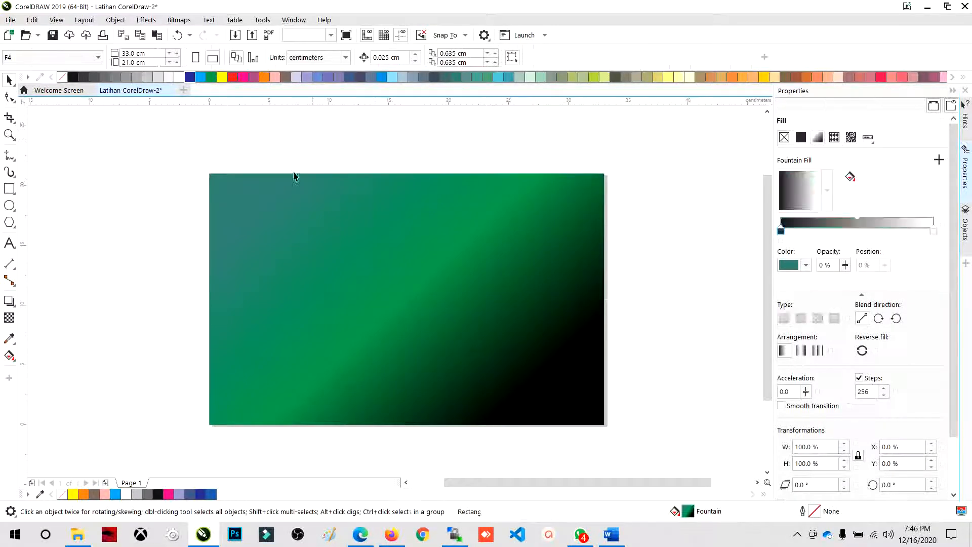
pyautogui.click(243, 195)
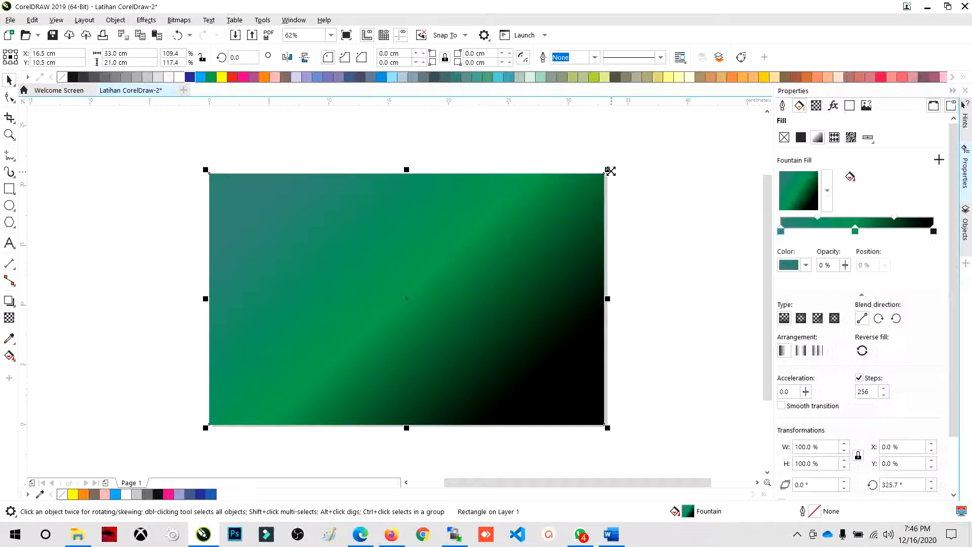
pyautogui.moveTo(438, 211); pyautogui.dragTo(443, 288)
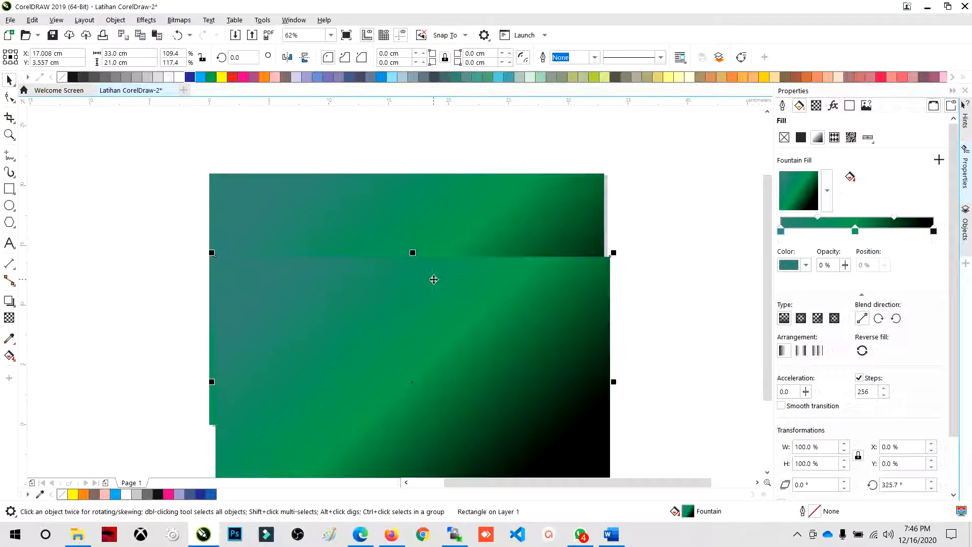
pyautogui.press('Delete')
# - Mirror the original rectangle repeatedly in both directions, leaving its fountain fill flipped vertically
pyautogui.click(433, 280)
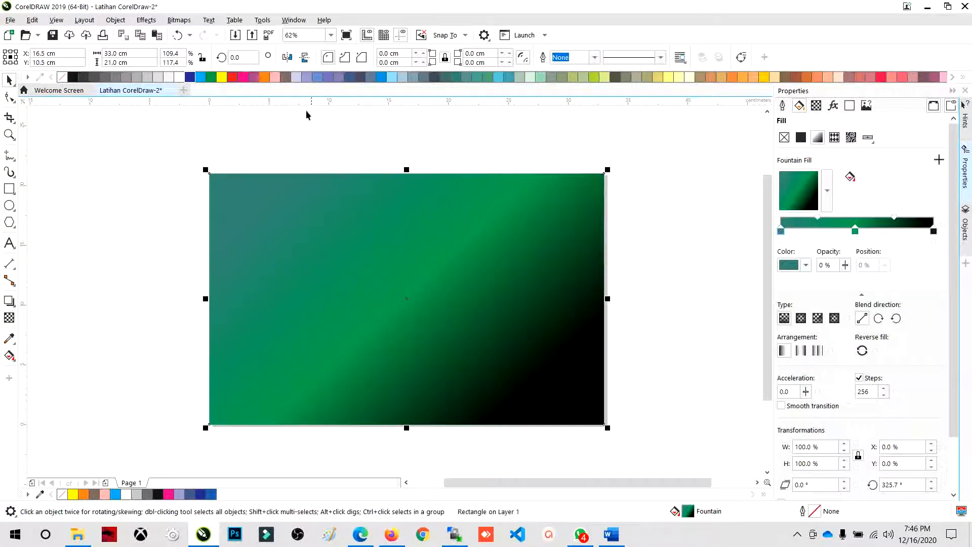
pyautogui.click(304, 60)
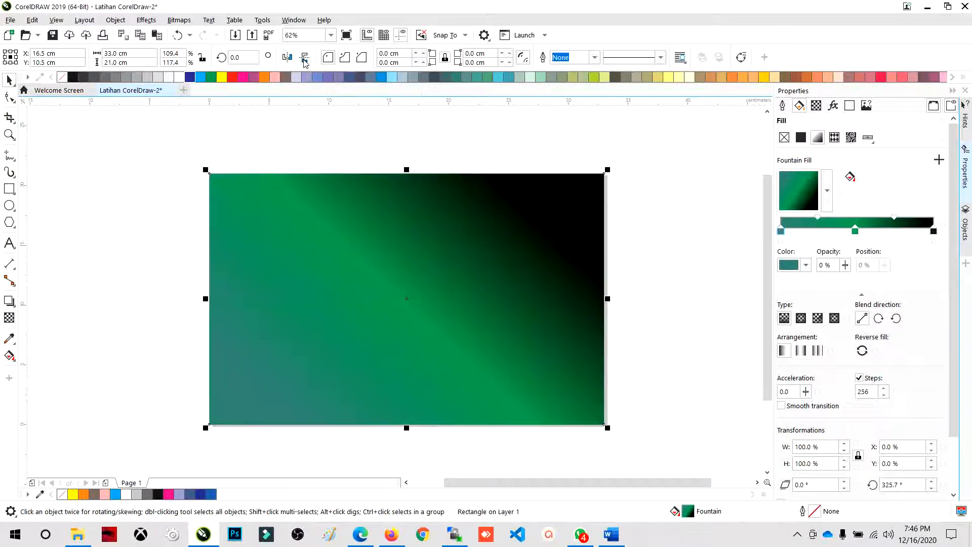
pyautogui.click(289, 59)
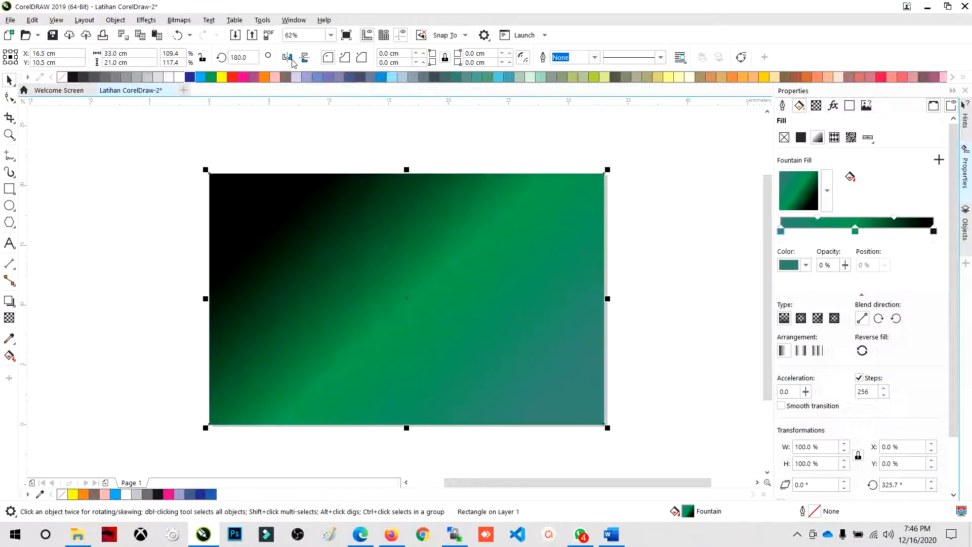
pyautogui.click(305, 59)
pyautogui.click(288, 59)
pyautogui.click(304, 60)
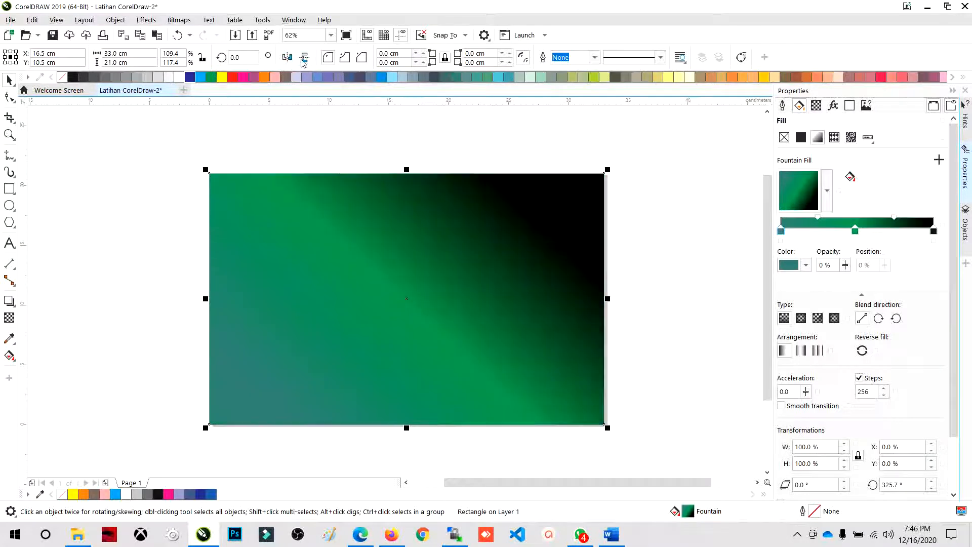
pyautogui.click(298, 139)
pyautogui.click(332, 189)
pyautogui.click(139, 153)
pyautogui.click(263, 200)
pyautogui.click(157, 372)
pyautogui.click(317, 306)
pyautogui.click(168, 180)
# - Try lowering the rectangle's top edge and undo the resize
pyautogui.click(238, 196)
pyautogui.moveTo(407, 168); pyautogui.dragTo(407, 228)
pyautogui.hotkey('ctrl', 'z')
pyautogui.click(195, 185)
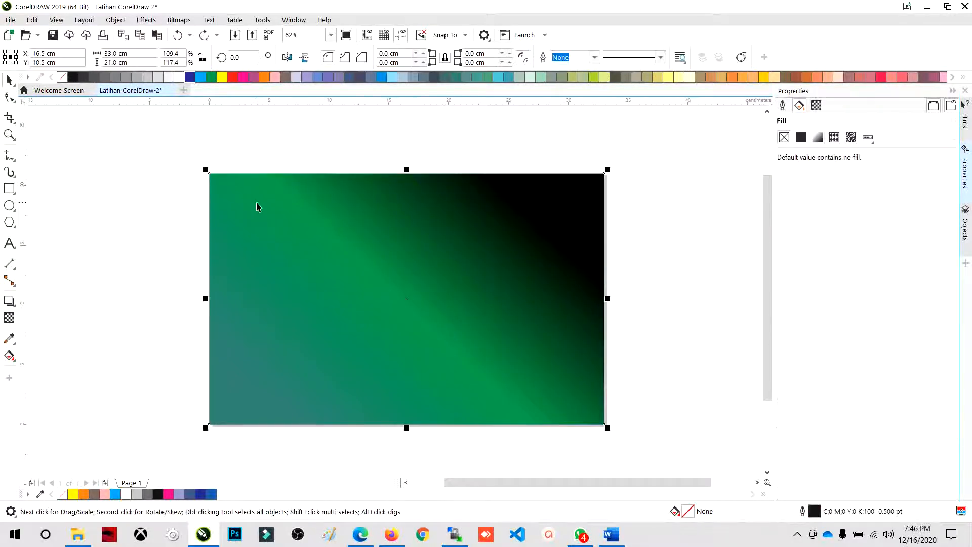
# - Try white and blue solid fills on the rectangle and undo the last two fill changes
pyautogui.click(256, 206)
pyautogui.click(170, 77)
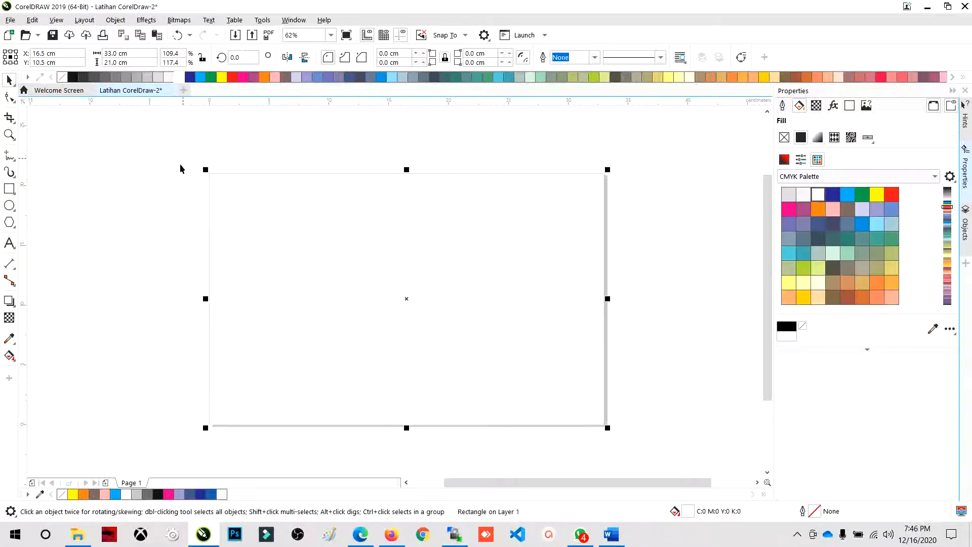
pyautogui.click(382, 79)
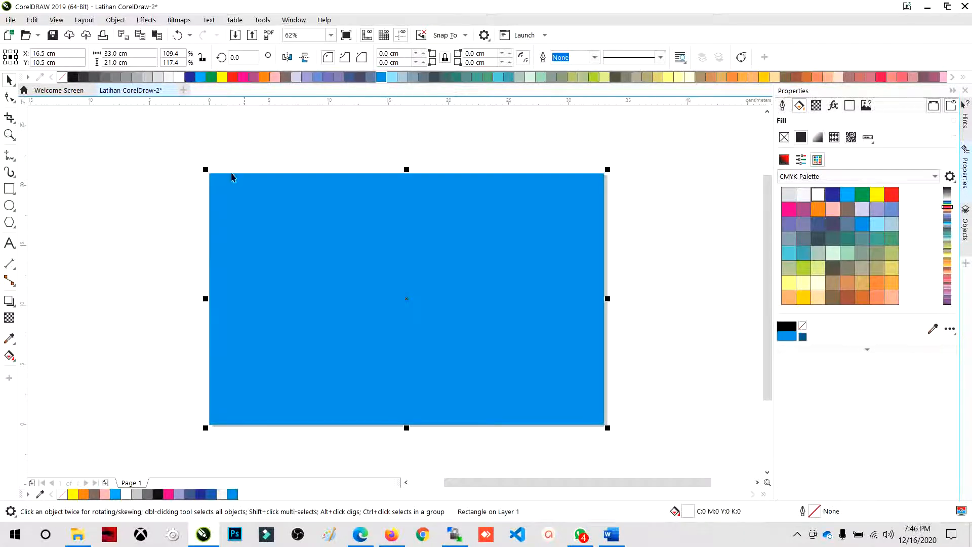
pyautogui.click(184, 218)
pyautogui.hotkey('ctrl', 'z')
pyautogui.hotkey('ctrl', 'z')
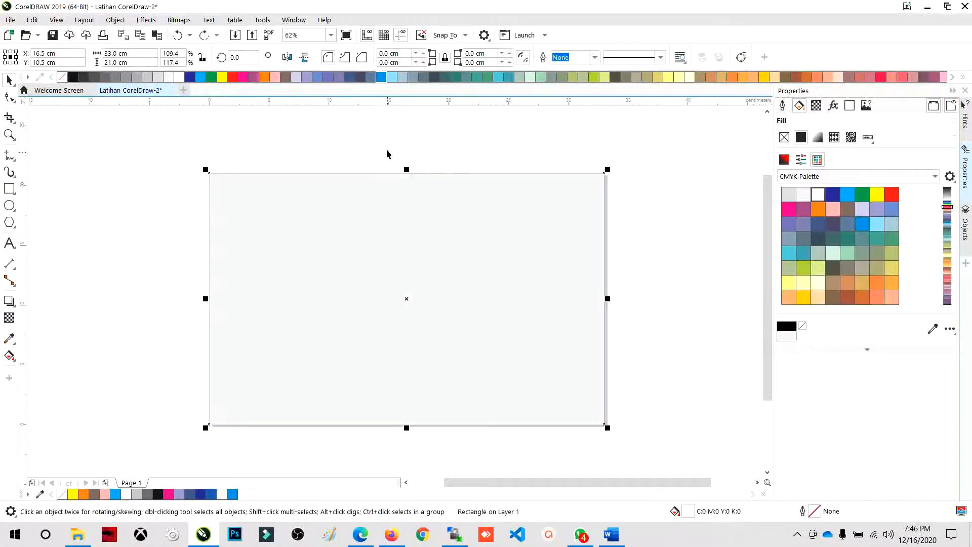
# - Lower the top edge of the front fountain-filled rectangle until it is a full-width strip about 6.9 cm high along the page's lower edge
pyautogui.click(393, 198)
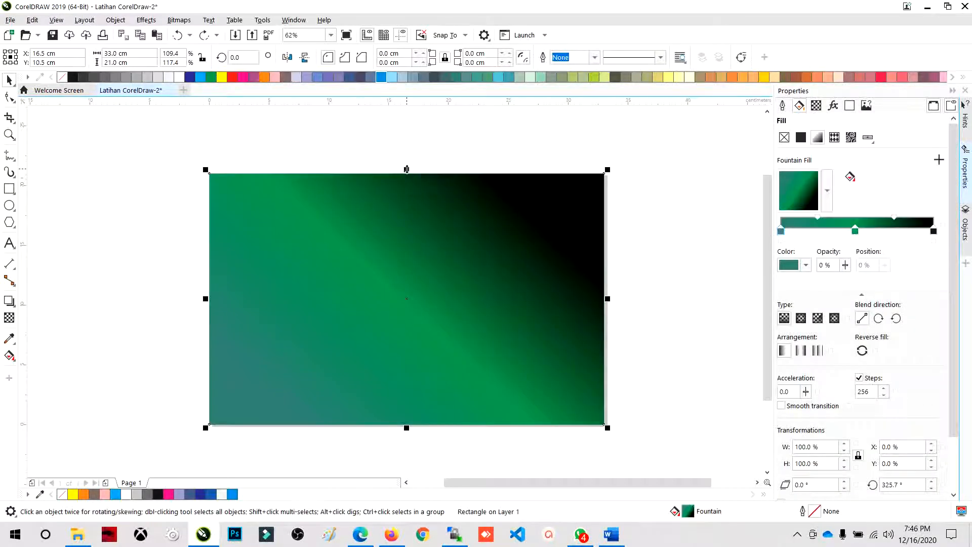
pyautogui.moveTo(406, 169); pyautogui.dragTo(390, 284)
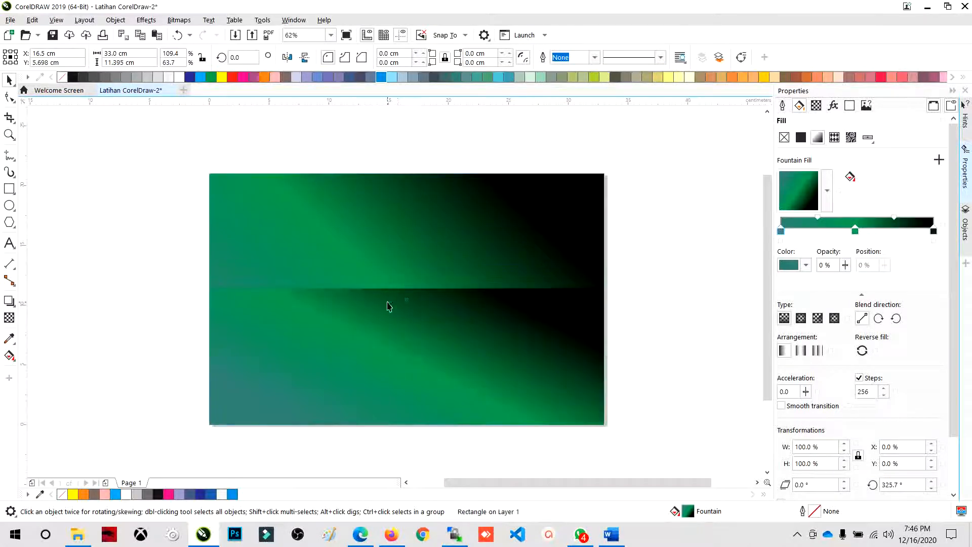
pyautogui.click(383, 209)
pyautogui.click(374, 322)
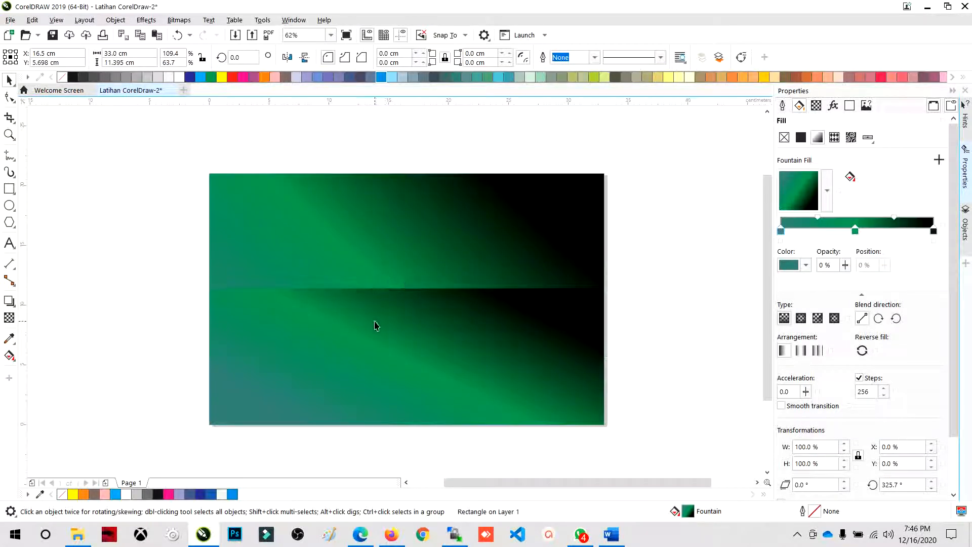
pyautogui.click(410, 288)
pyautogui.click(406, 286)
pyautogui.moveTo(406, 286); pyautogui.dragTo(399, 323)
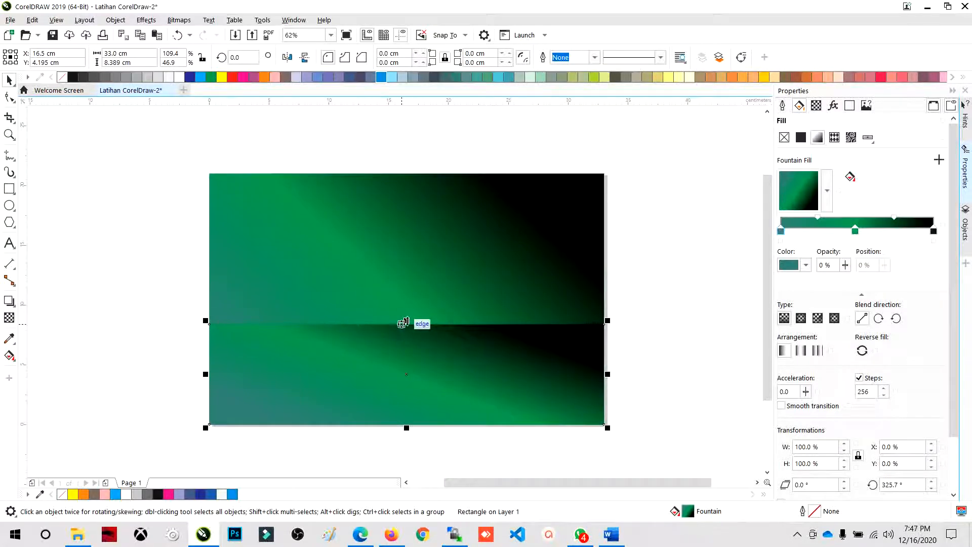
pyautogui.moveTo(406, 320)
pyautogui.mouseDown()
pyautogui.moveTo(417, 293)
pyautogui.moveTo(408, 338)
pyautogui.mouseUp()
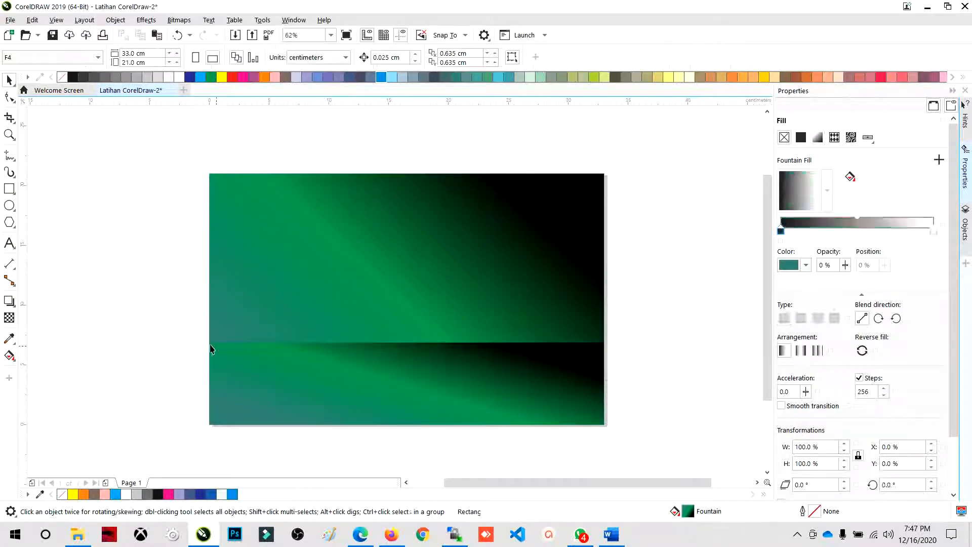
# - Convert the short strip rectangle in front to curves
pyautogui.rightClick(266, 361)
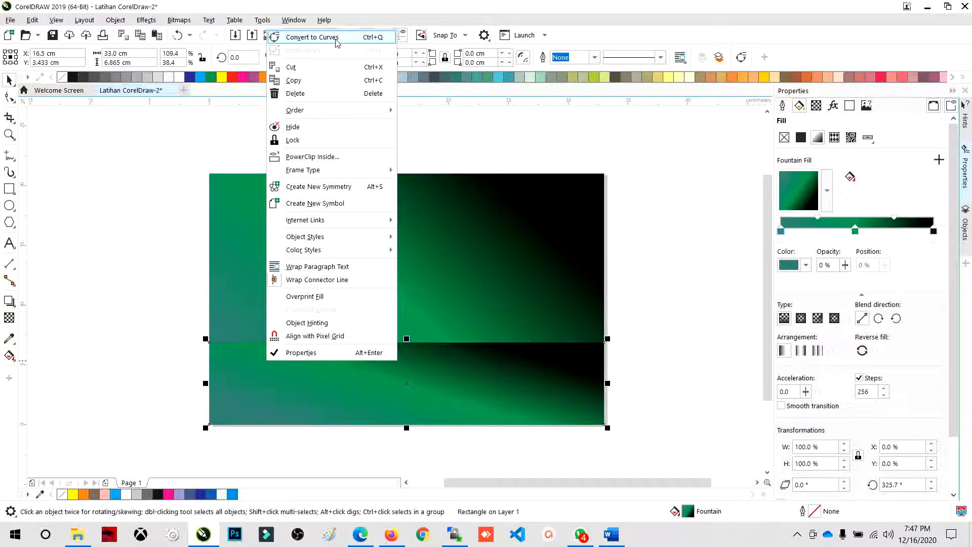
pyautogui.click(175, 232)
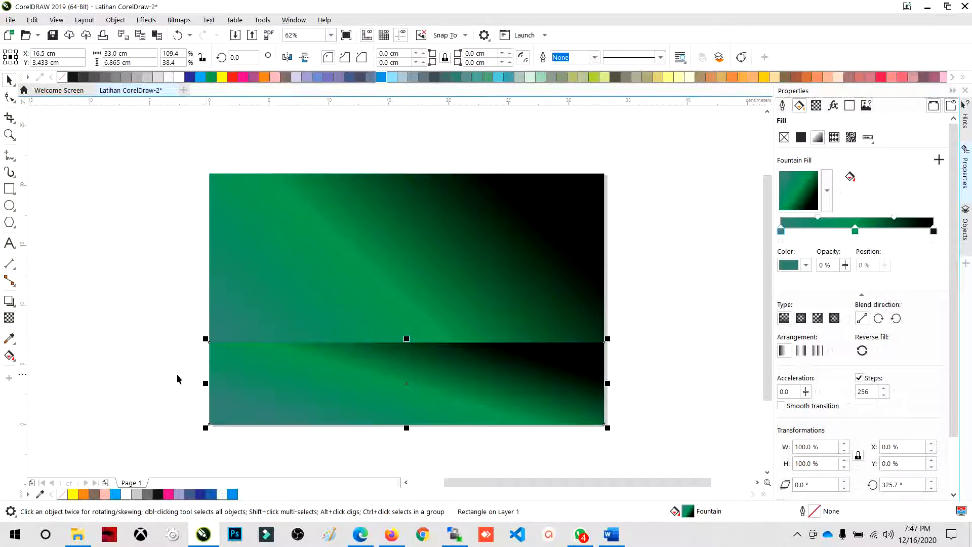
pyautogui.rightClick(252, 377)
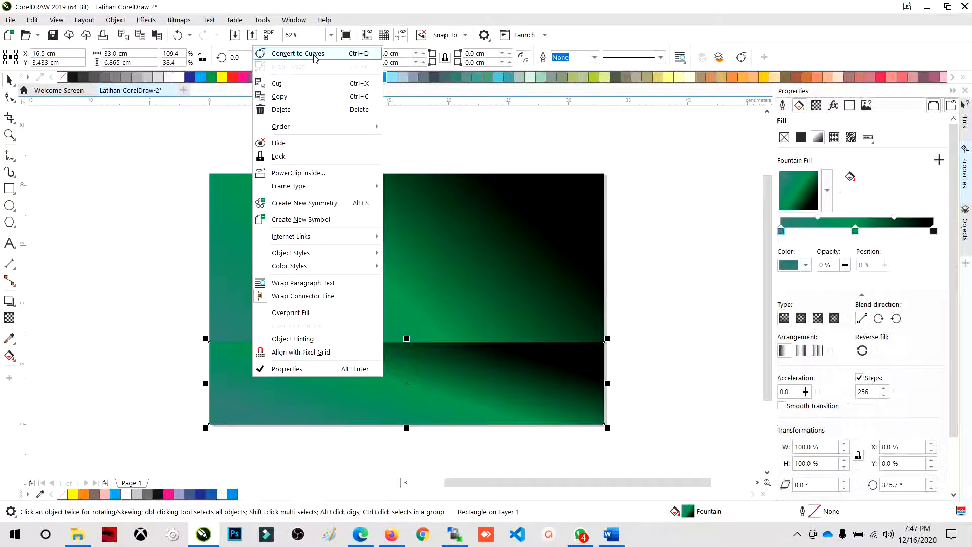
pyautogui.click(131, 198)
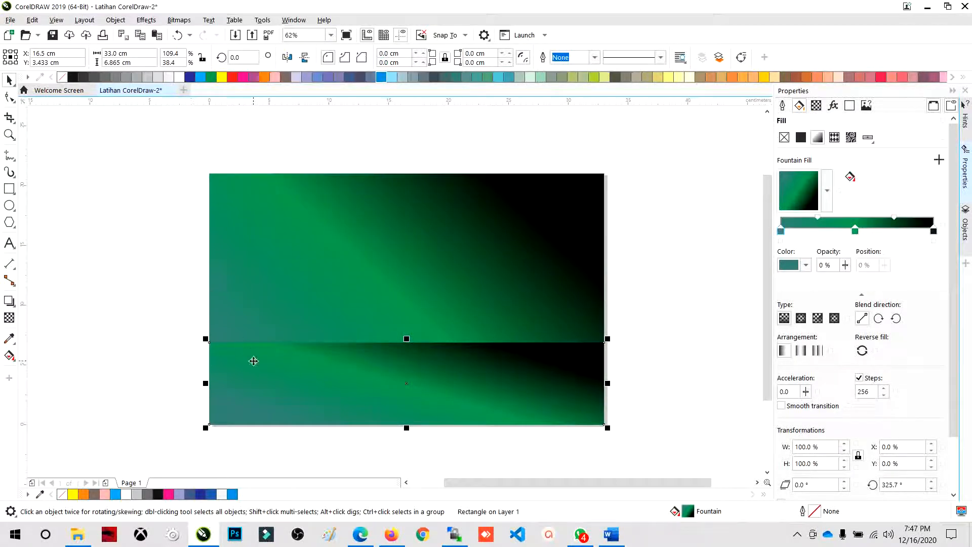
pyautogui.rightClick(440, 361)
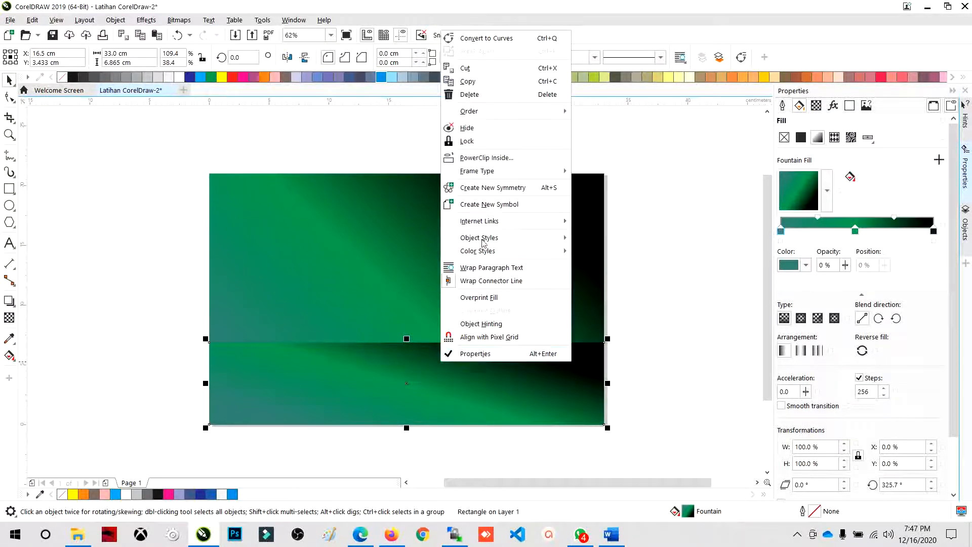
pyautogui.click(500, 39)
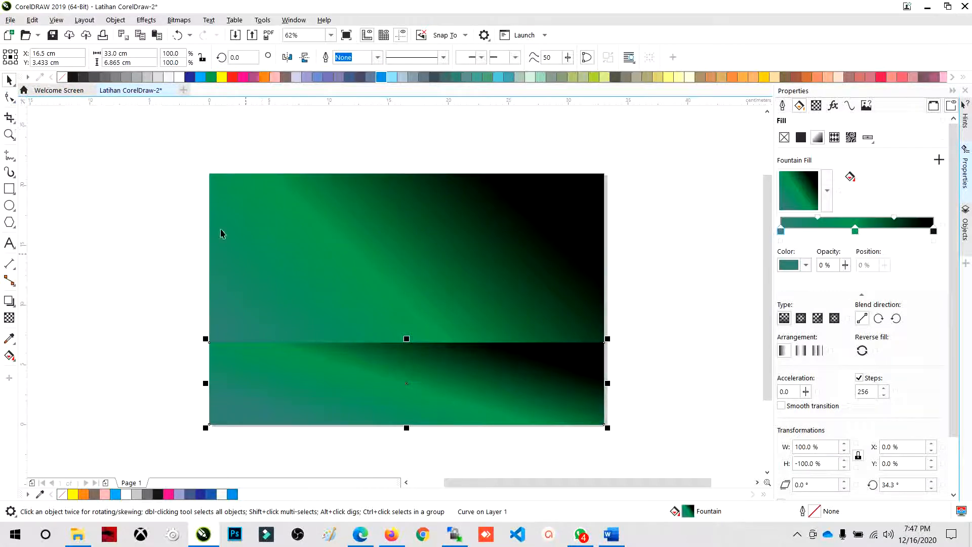
# - Fill the converted strip with solid yellow and deselect it
pyautogui.click(128, 187)
pyautogui.click(252, 367)
pyautogui.click(221, 77)
pyautogui.click(197, 311)
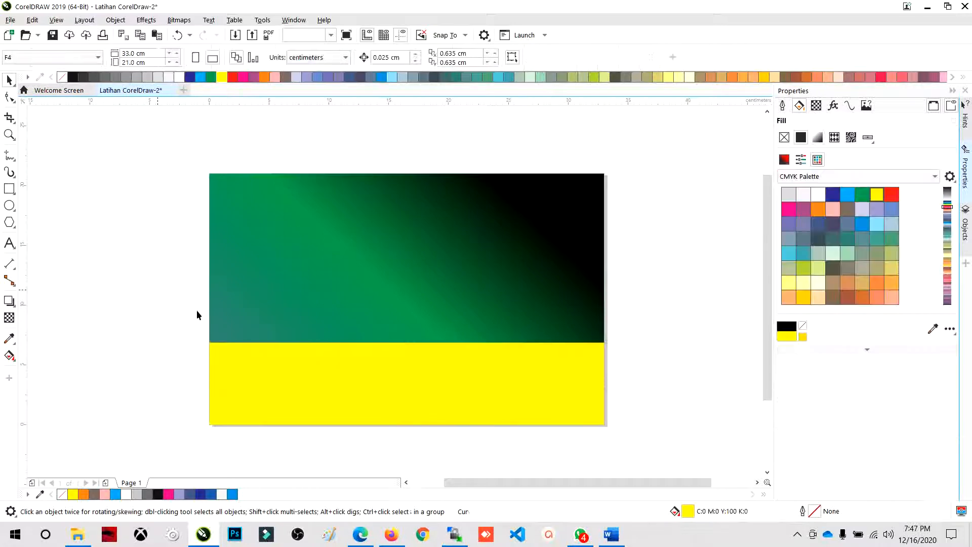
# - Examine the corner nodes of the yellow curve with the Shape tool
pyautogui.click(419, 390)
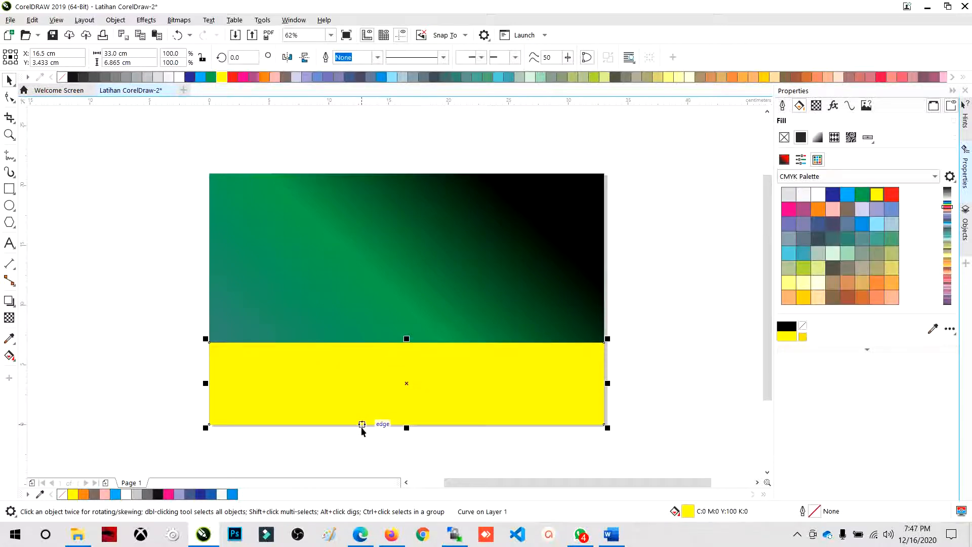
pyautogui.scroll(1, 347, 440)
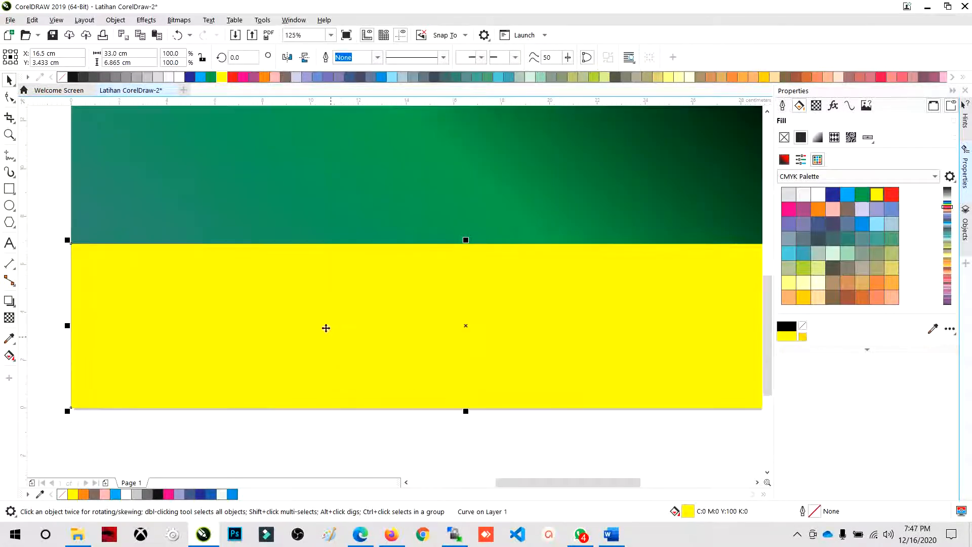
pyautogui.scroll(-1, 325, 328)
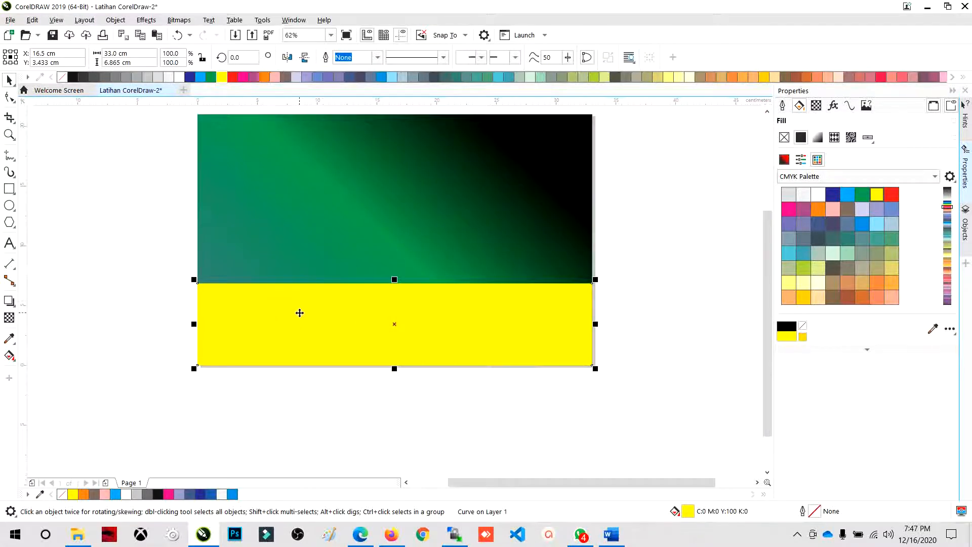
pyautogui.rightClick(299, 312)
pyautogui.click(168, 271)
pyautogui.click(15, 100)
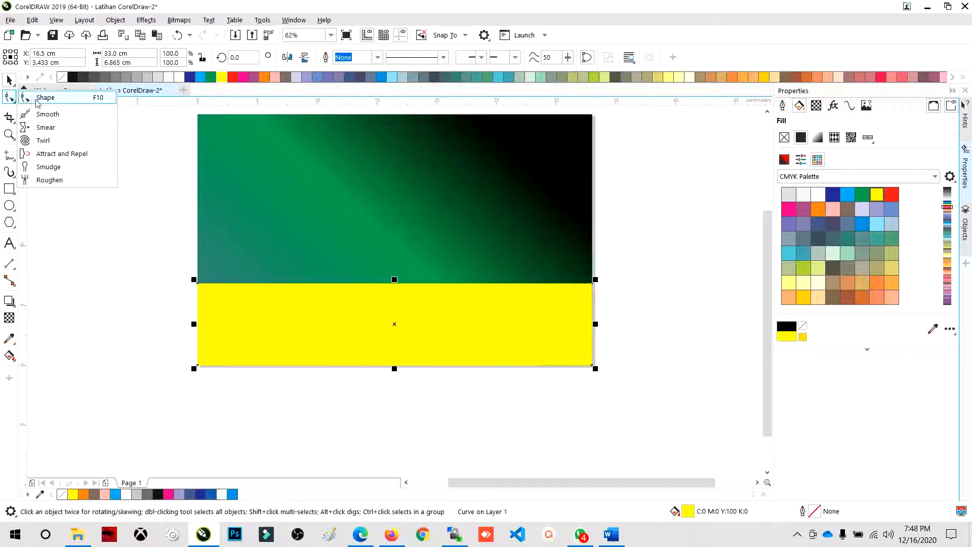
pyautogui.click(37, 101)
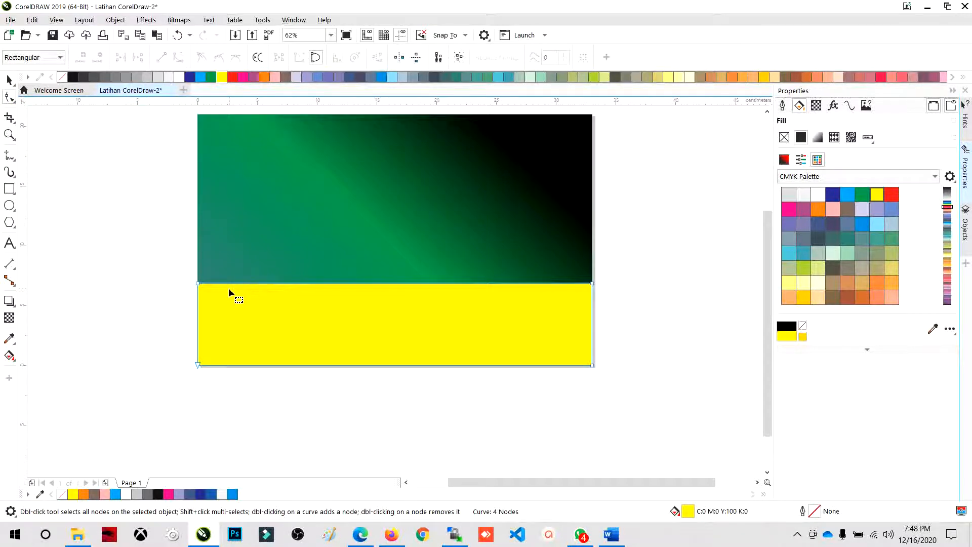
pyautogui.scroll(2, 229, 288)
pyautogui.scroll(-2, 183, 400)
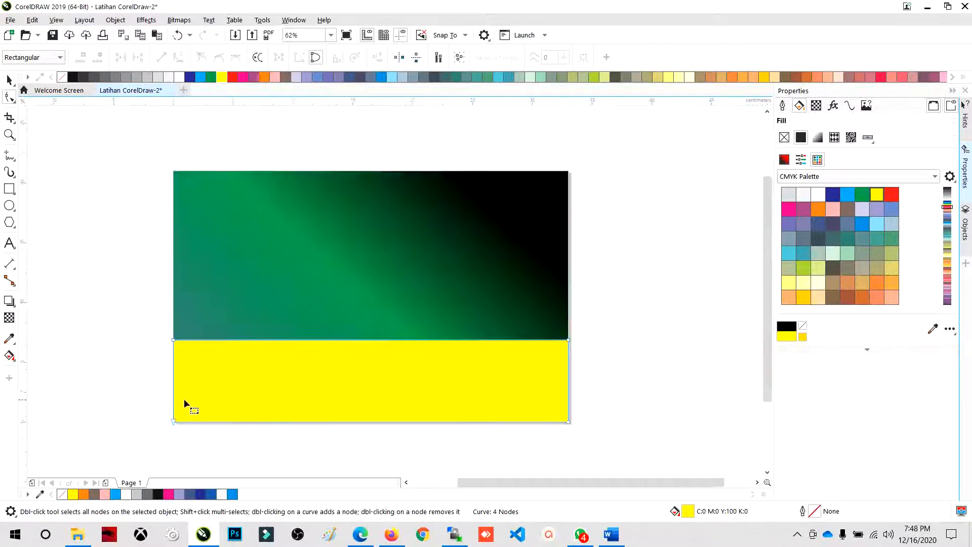
pyautogui.scroll(4, 534, 446)
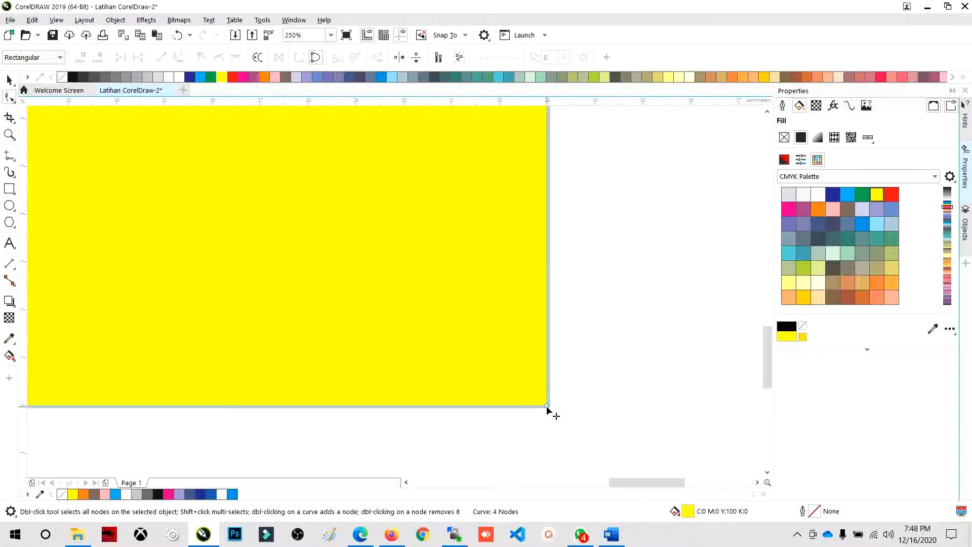
pyautogui.click(548, 407)
pyautogui.scroll(-3, 564, 413)
pyautogui.scroll(1, 566, 333)
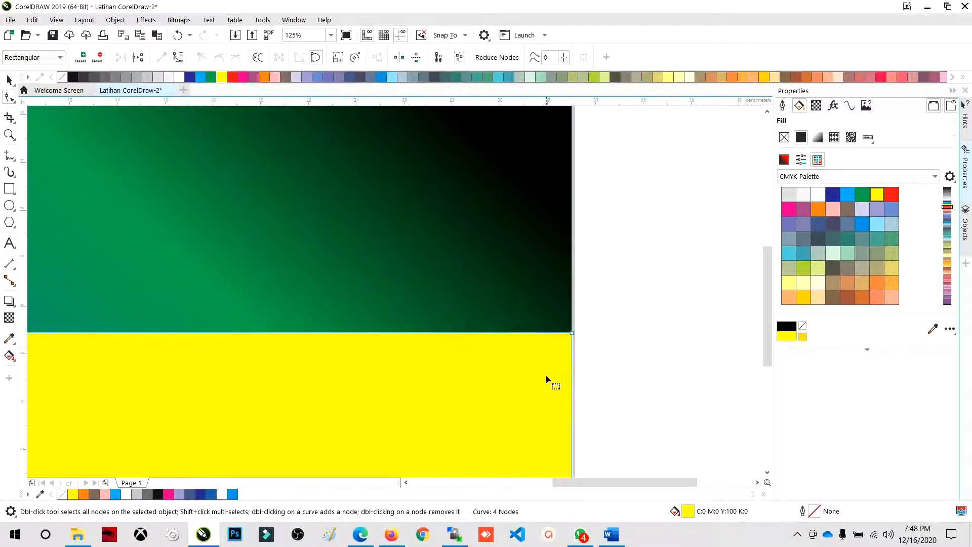
pyautogui.scroll(-2, 545, 375)
# - Compare the corner handles of the unconverted green rectangle with the nodes of the yellow curve
pyautogui.click(419, 303)
pyautogui.scroll(1, 349, 276)
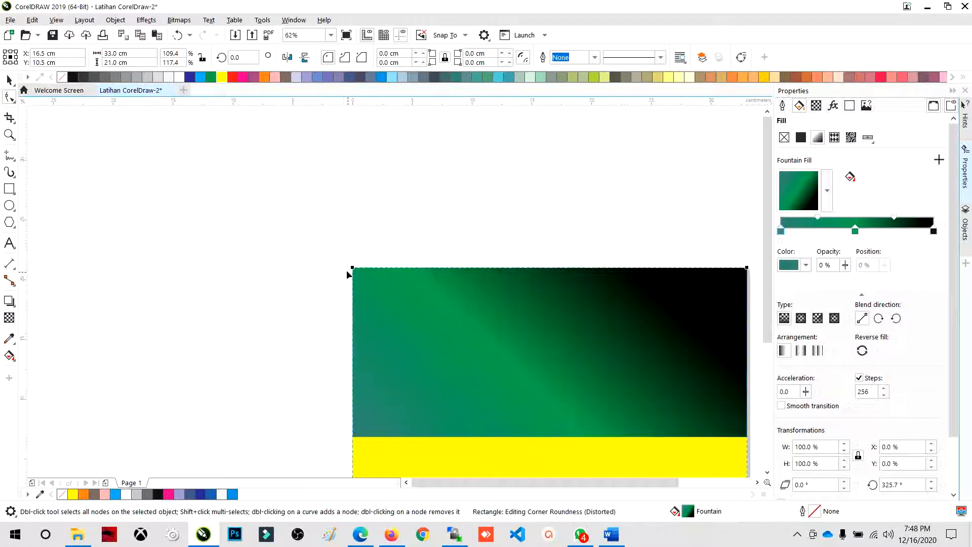
pyautogui.scroll(-1, 382, 281)
pyautogui.scroll(1, 403, 414)
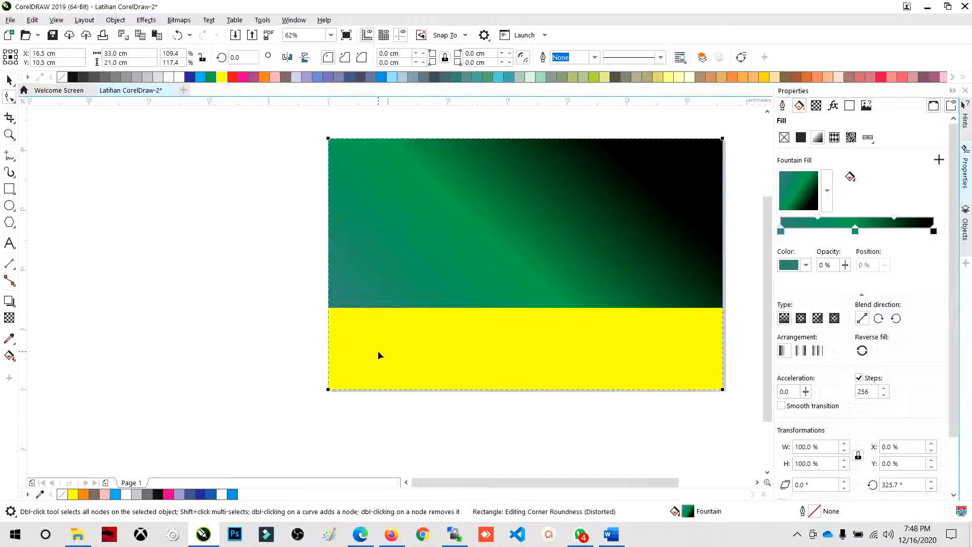
pyautogui.click(320, 315)
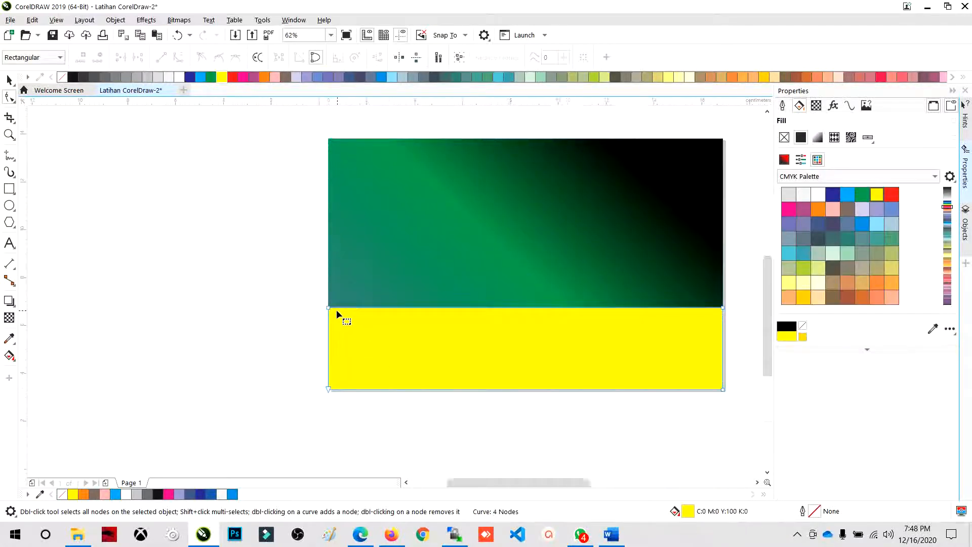
pyautogui.scroll(1, 339, 314)
pyautogui.click(318, 305)
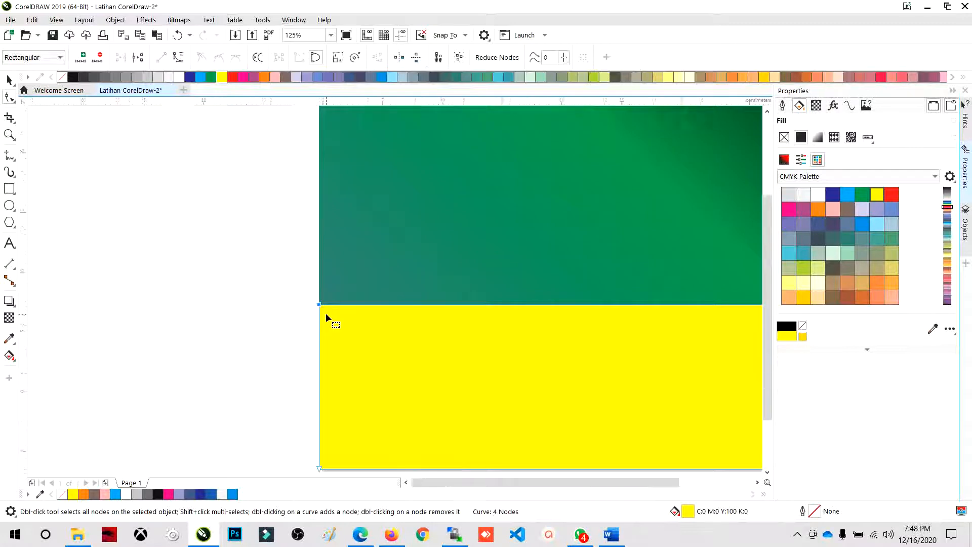
pyautogui.scroll(-1, 326, 315)
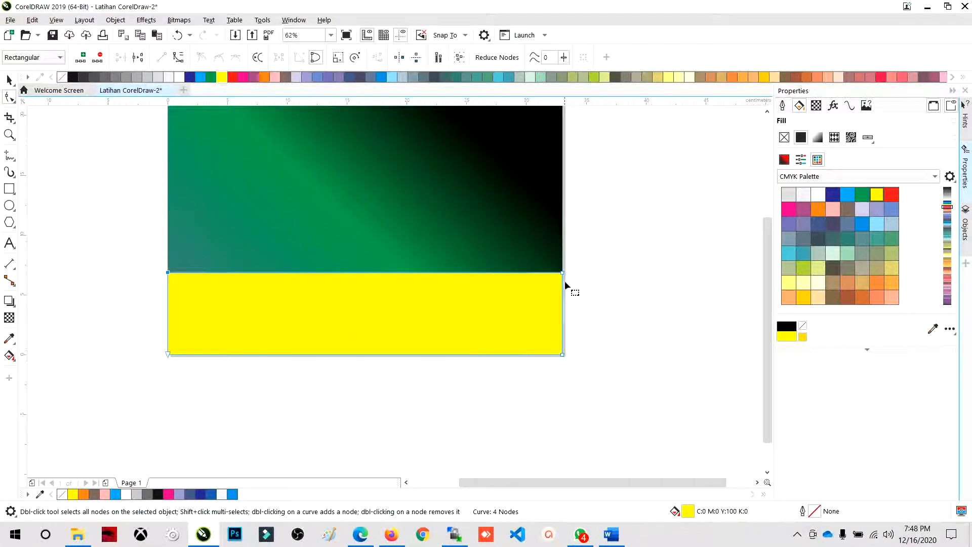
# - Try moving the yellow curve's upper-right node beyond the page and rounding the green rectangle's corners to about 3.8 cm, and undo both changes
pyautogui.moveTo(561, 273); pyautogui.dragTo(630, 314)
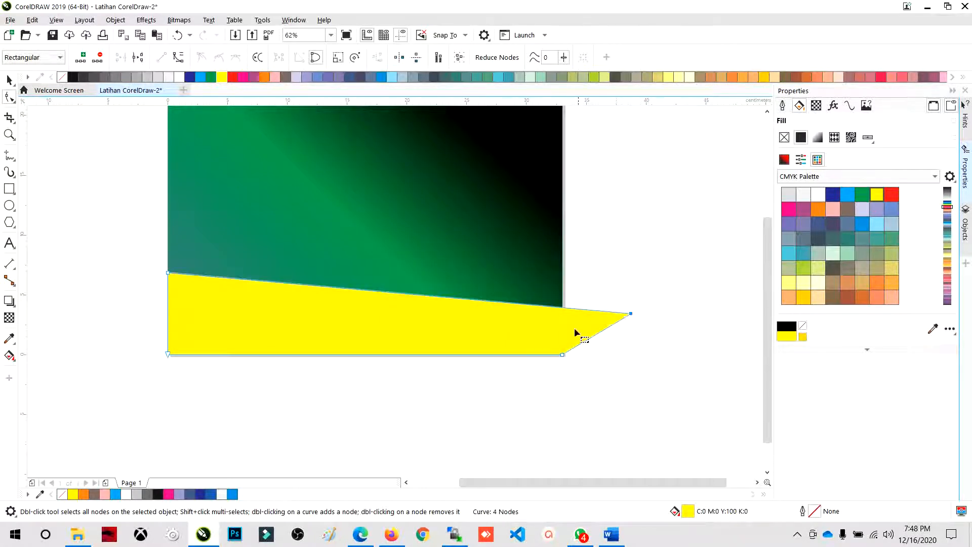
pyautogui.scroll(-1, 534, 275)
pyautogui.scroll(1, 525, 267)
pyautogui.click(526, 268)
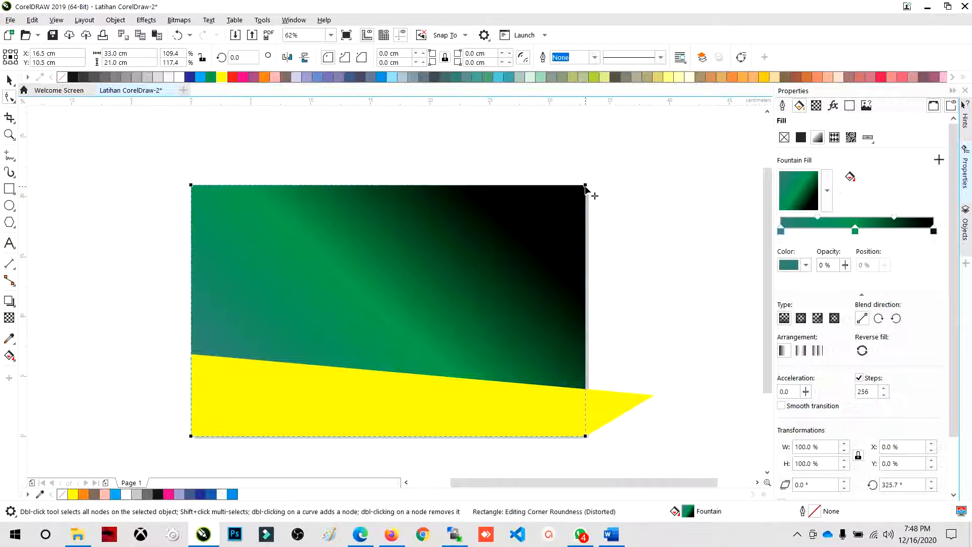
pyautogui.moveTo(585, 186); pyautogui.dragTo(643, 229)
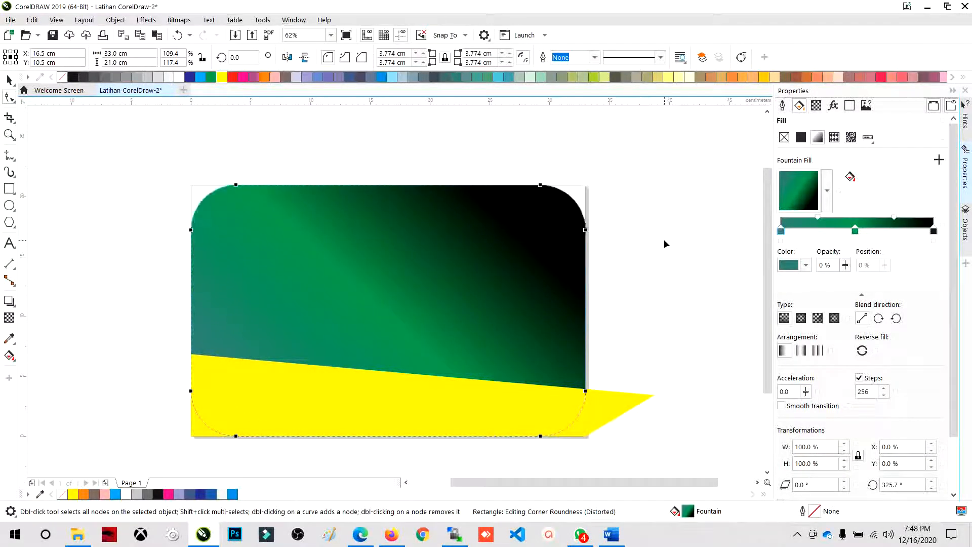
pyautogui.hotkey('ctrl', 'z')
pyautogui.hotkey('ctrl', 'z')
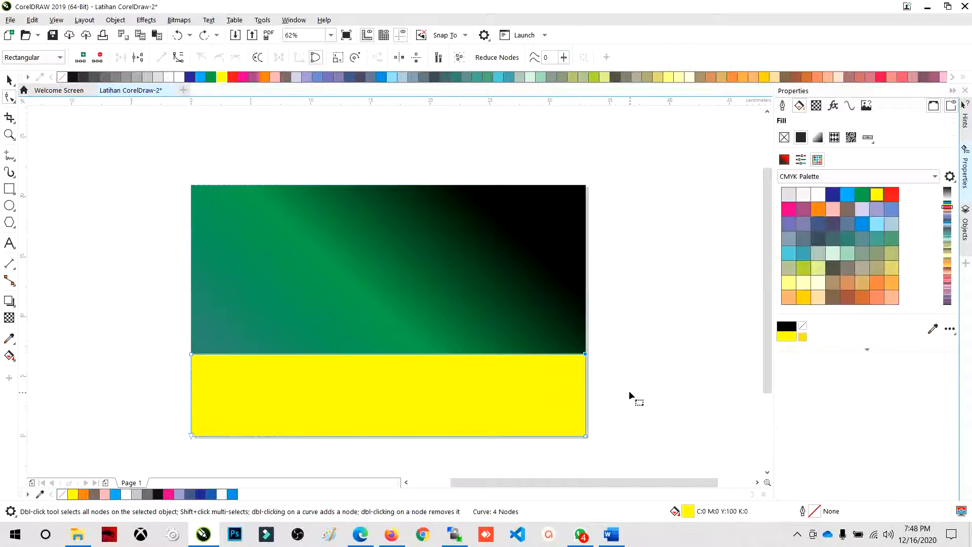
# - Slant the yellow curve's top edge by lowering its upper-right node along the page edge to about half the opposite side's height, and deselect it
pyautogui.click(632, 371)
pyautogui.scroll(-1, 533, 315)
pyautogui.scroll(1, 521, 357)
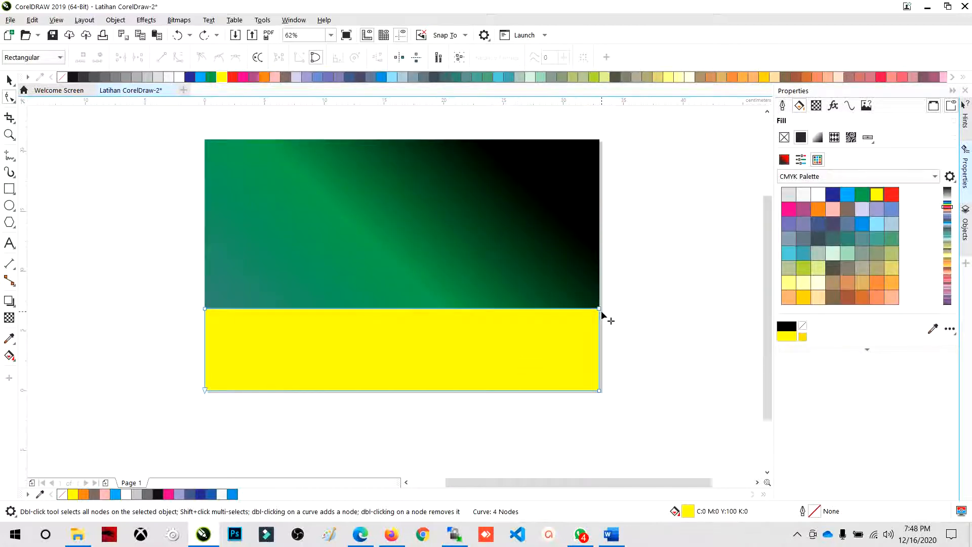
pyautogui.moveTo(600, 309); pyautogui.dragTo(600, 342)
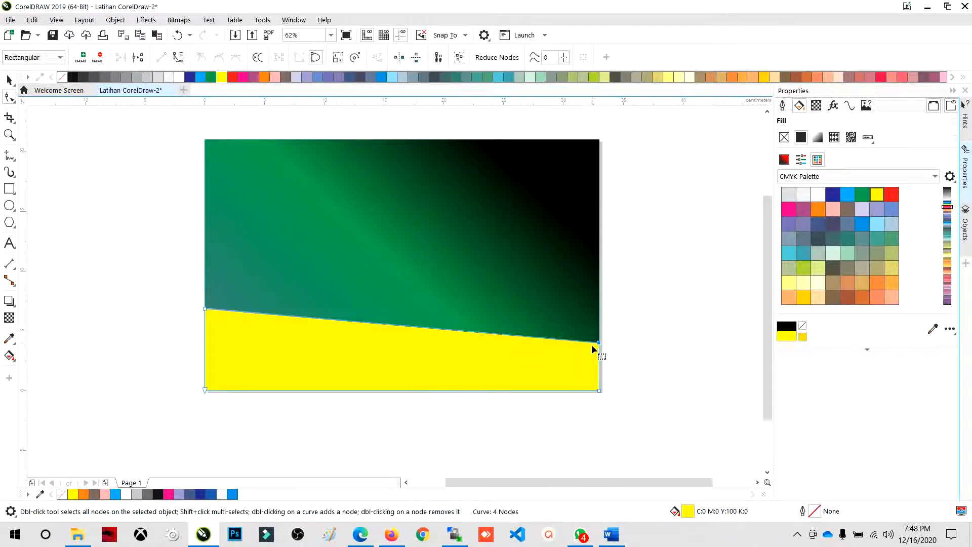
pyautogui.scroll(-1, 595, 349)
pyautogui.scroll(1, 559, 368)
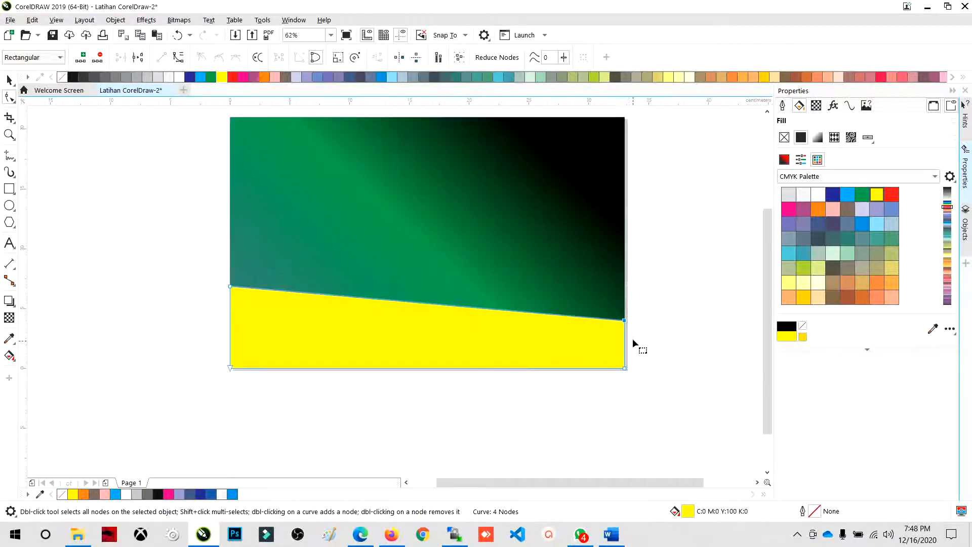
pyautogui.moveTo(623, 321); pyautogui.dragTo(625, 328)
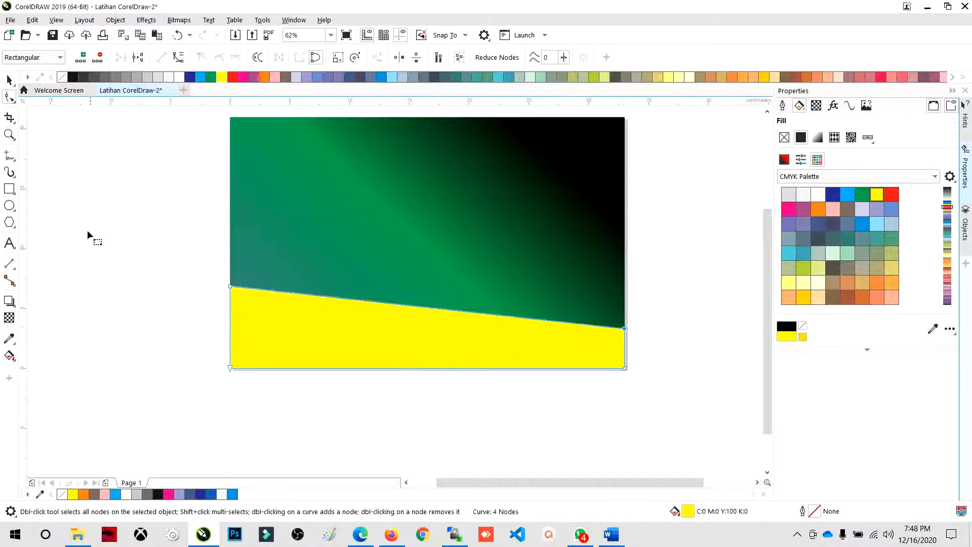
pyautogui.press('space')
pyautogui.click(75, 177)
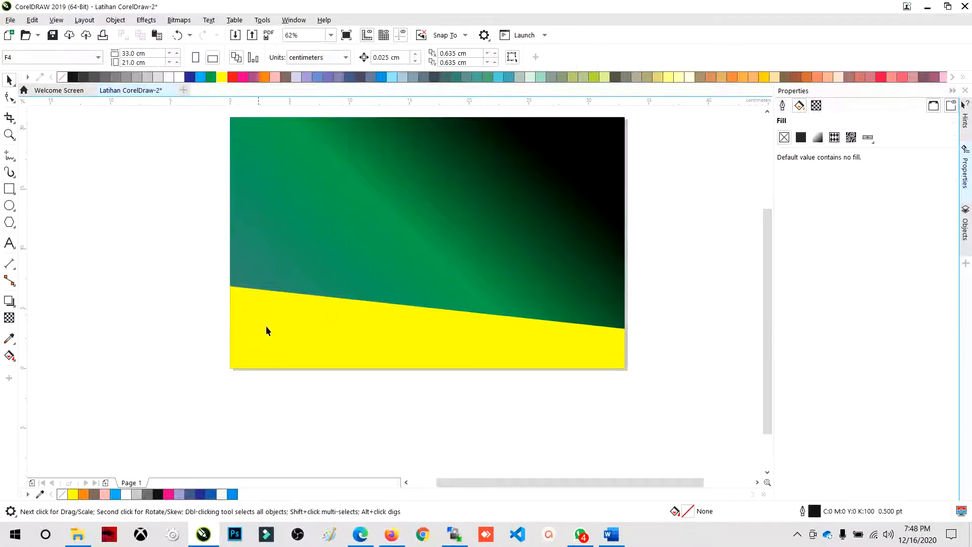
# - Apply a linear fountain fill to the yellow strip, remove its middle green colour node, and rotate the gradient to about 13.8°
pyautogui.scroll(-1, 276, 329)
pyautogui.scroll(1, 318, 333)
pyautogui.click(319, 332)
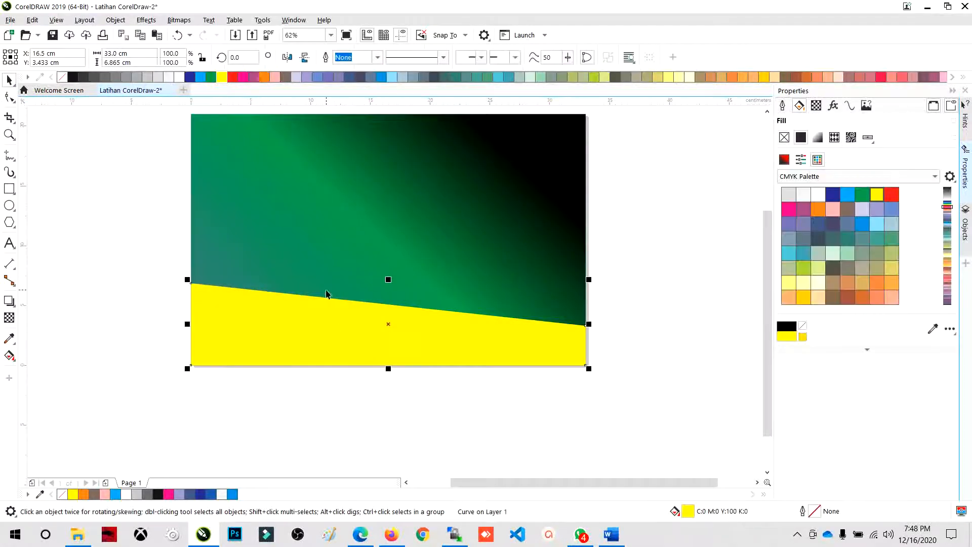
pyautogui.click(816, 138)
pyautogui.doubleClick(855, 232)
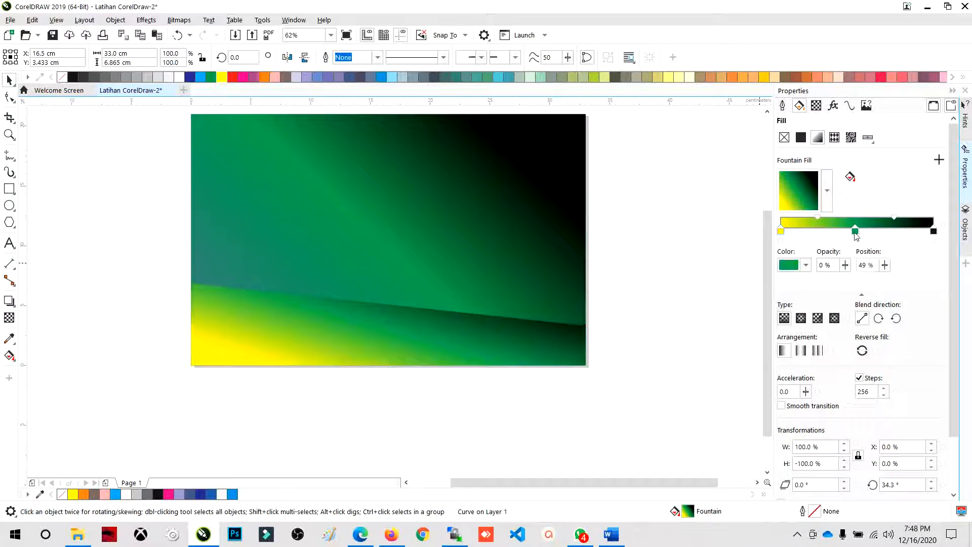
pyautogui.click(814, 191)
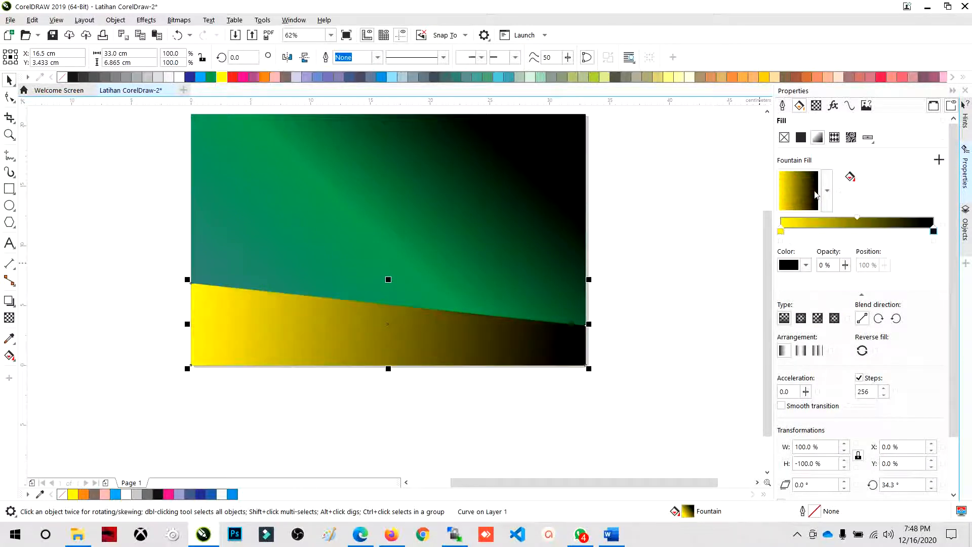
pyautogui.click(814, 187)
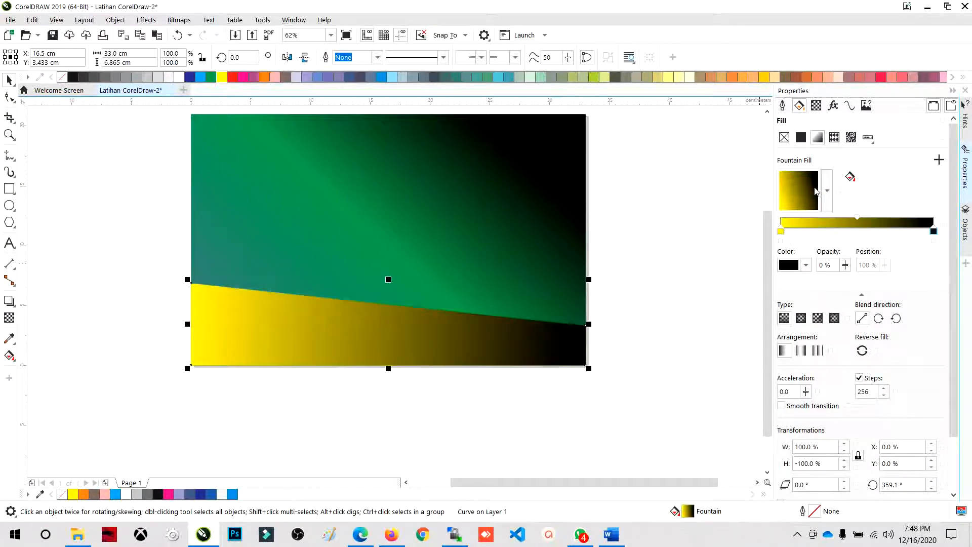
# - Set the strip's gradient end colour to golden yellow and its start colour to pale yellow, and deselect the strip
pyautogui.click(933, 232)
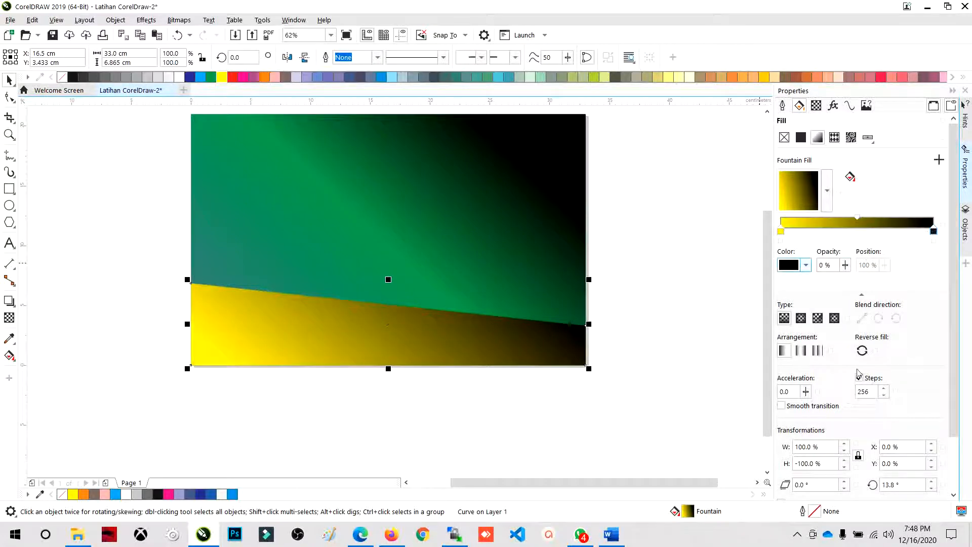
pyautogui.click(805, 265)
pyautogui.click(810, 369)
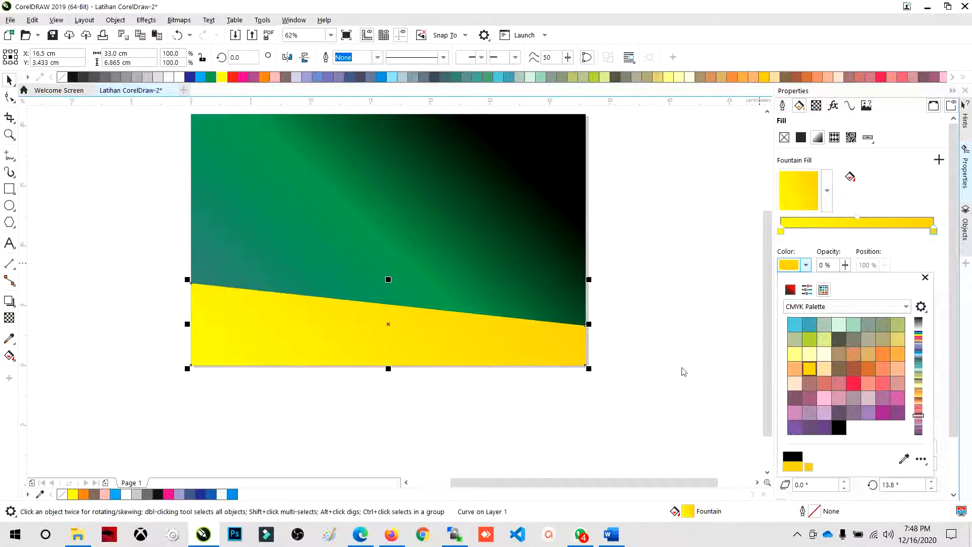
pyautogui.click(782, 232)
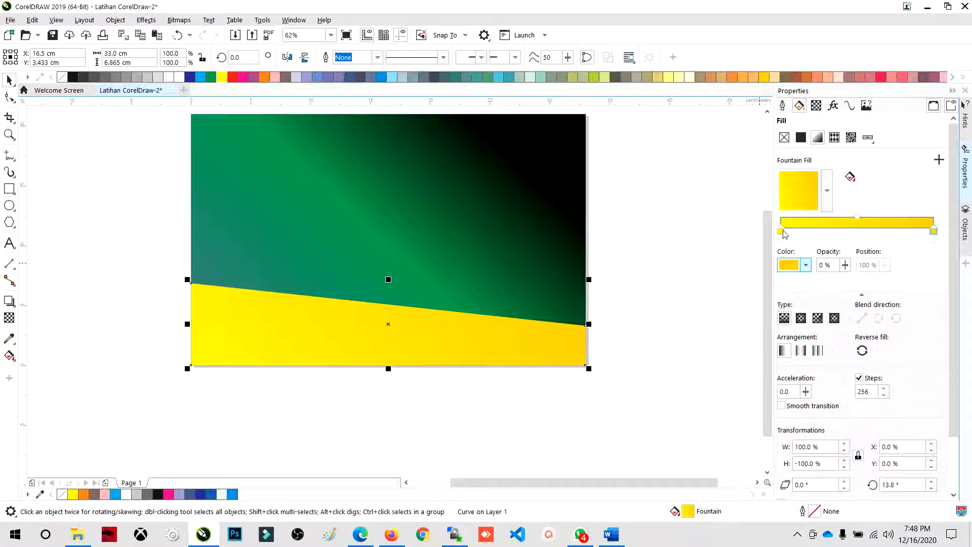
pyautogui.click(806, 265)
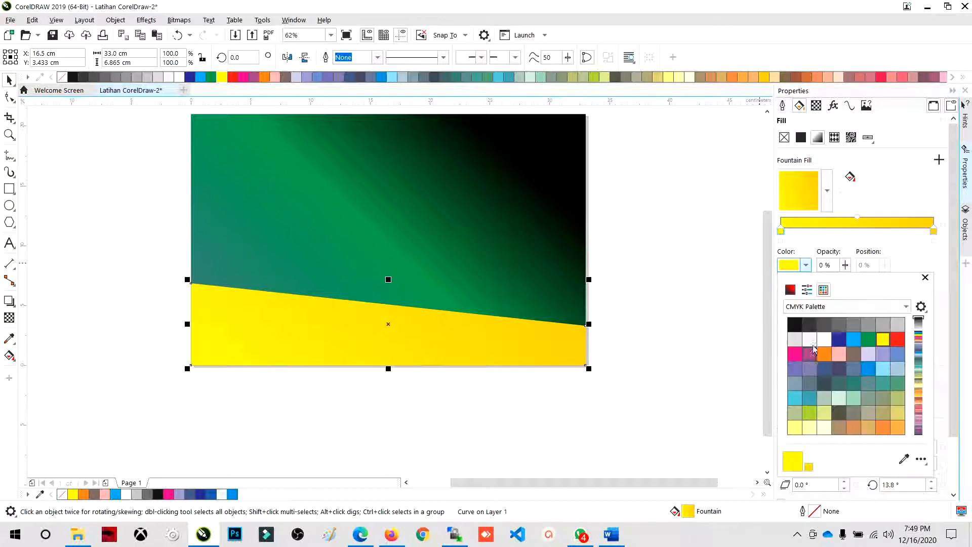
pyautogui.click(809, 429)
pyautogui.click(654, 381)
# - Examine the strip's pale-to-golden yellow gradient against the green background
pyautogui.scroll(-1, 542, 400)
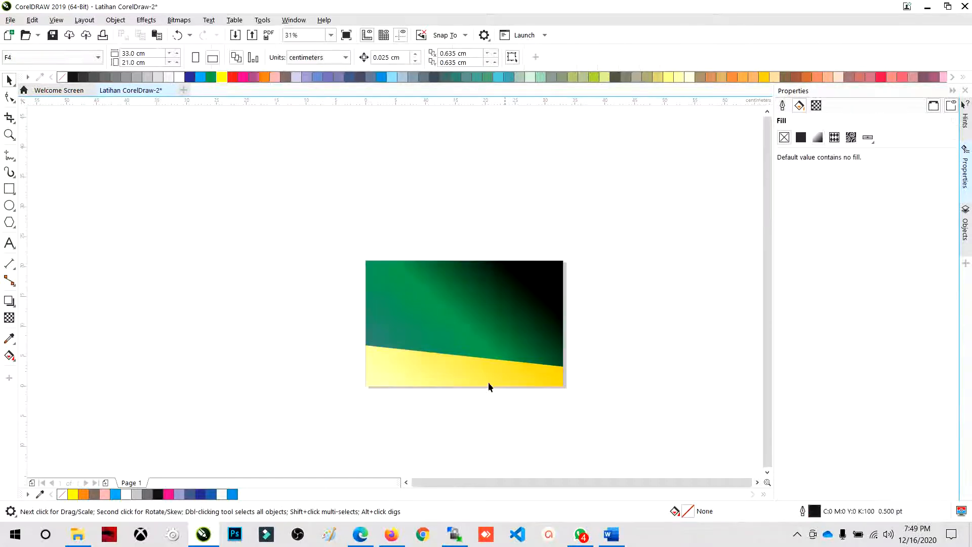
pyautogui.scroll(1, 432, 354)
pyautogui.click(432, 355)
pyautogui.scroll(-1, 519, 382)
pyautogui.scroll(1, 516, 336)
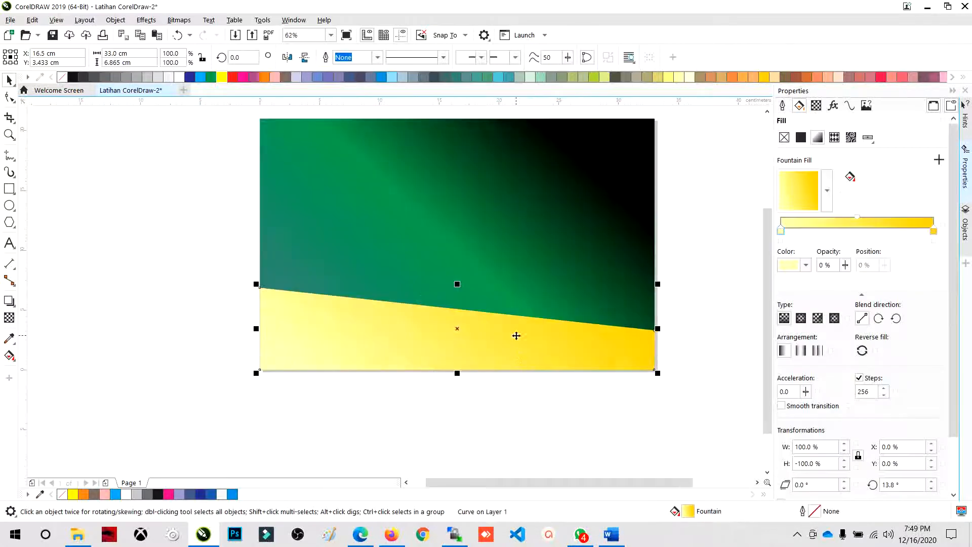
pyautogui.scroll(-1, 232, 290)
pyautogui.scroll(1, 310, 273)
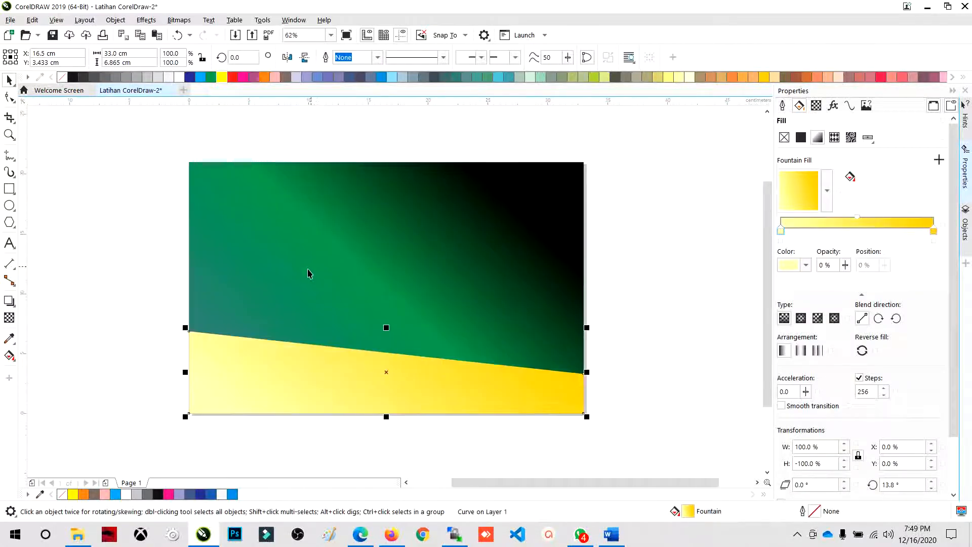
pyautogui.click(120, 286)
pyautogui.scroll(-1, 303, 323)
pyautogui.scroll(1, 304, 330)
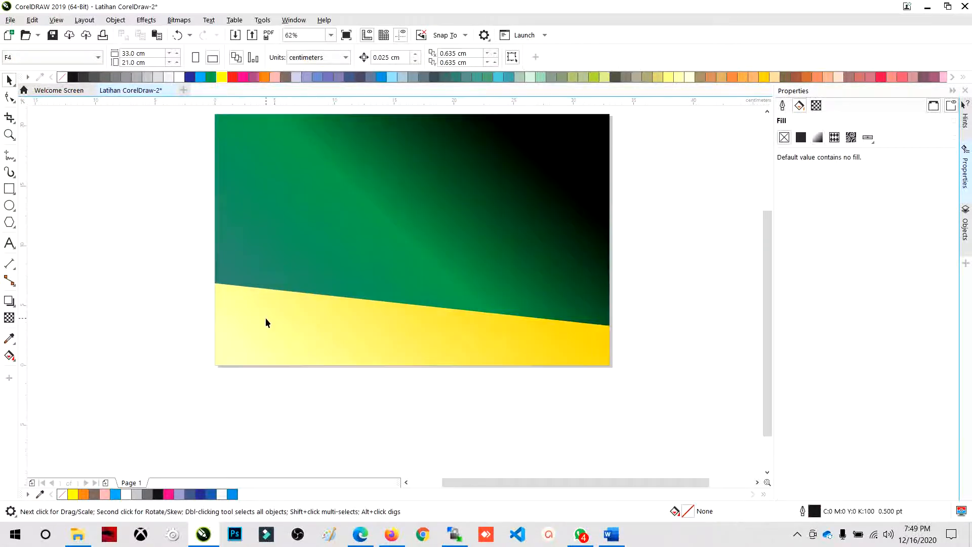
# - Convert the slanted top edge of the yellow strip from a straight line segment to a curve with the Shape tool
pyautogui.click(9, 97)
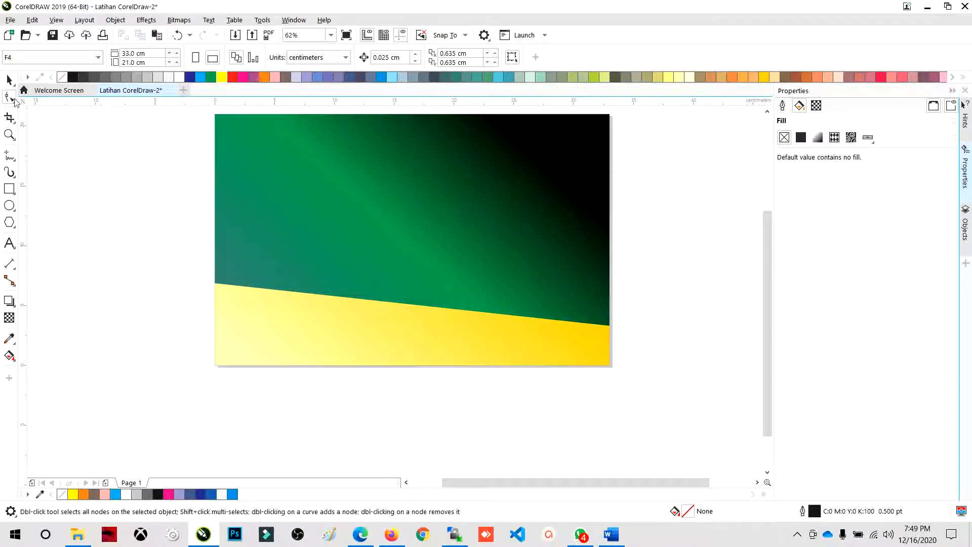
pyautogui.click(352, 299)
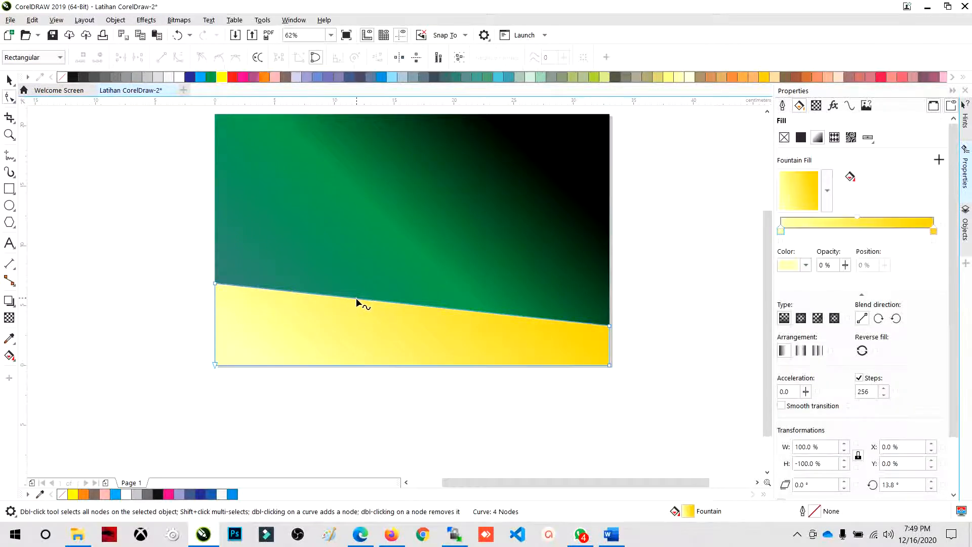
pyautogui.scroll(1, 352, 299)
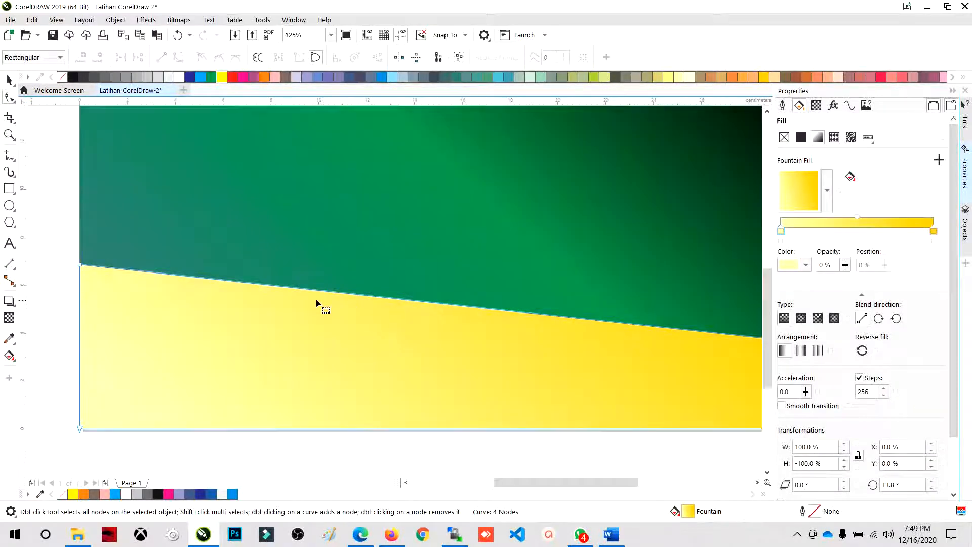
pyautogui.click(80, 265)
pyautogui.scroll(7, 202, 278)
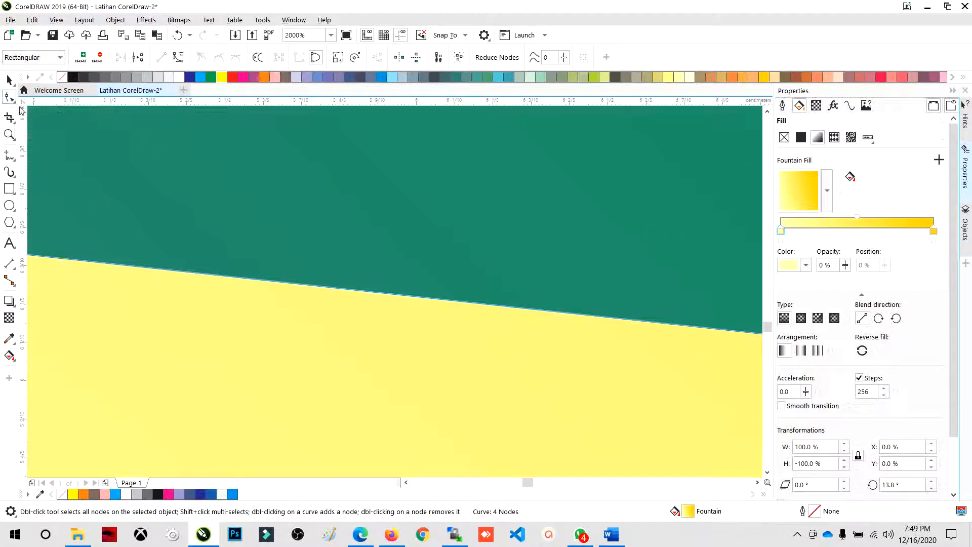
pyautogui.click(205, 275)
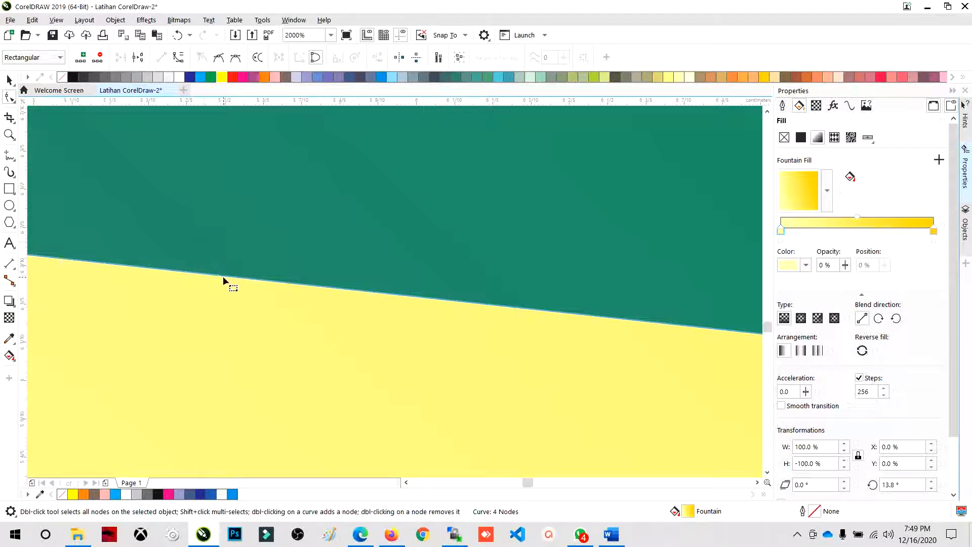
pyautogui.click(227, 277)
pyautogui.click(177, 58)
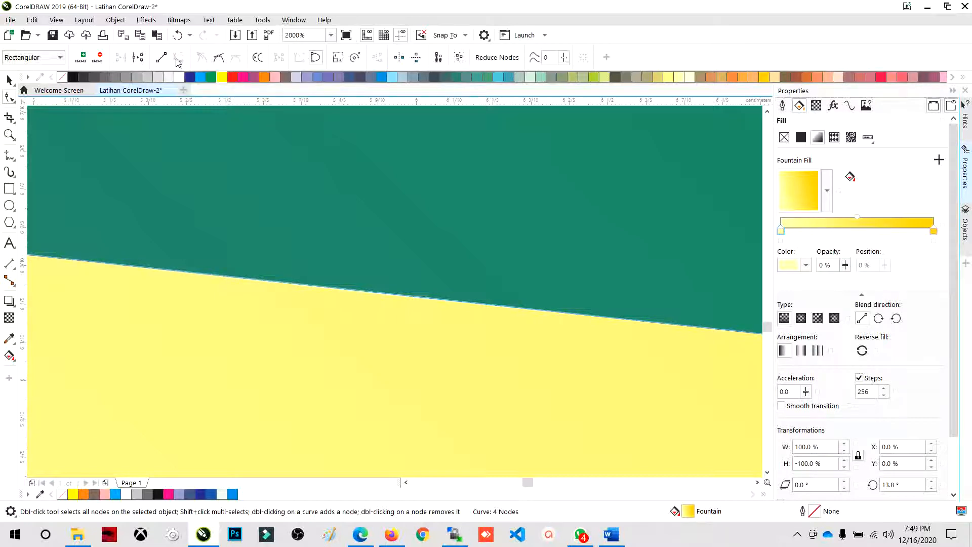
# - Examine the control handles along the strip's converted top edge
pyautogui.scroll(-6, 396, 364)
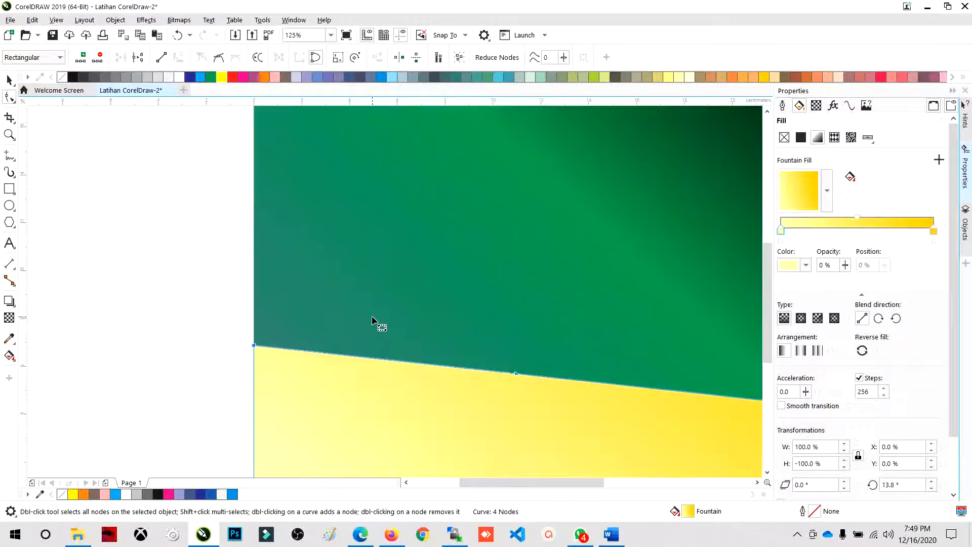
pyautogui.scroll(-1, 372, 315)
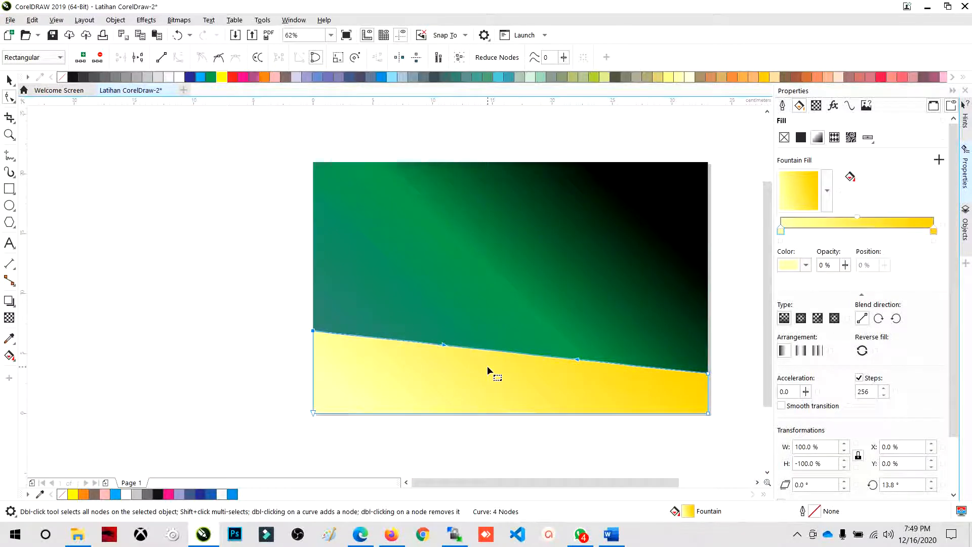
pyautogui.scroll(-1, 506, 368)
pyautogui.scroll(2, 517, 373)
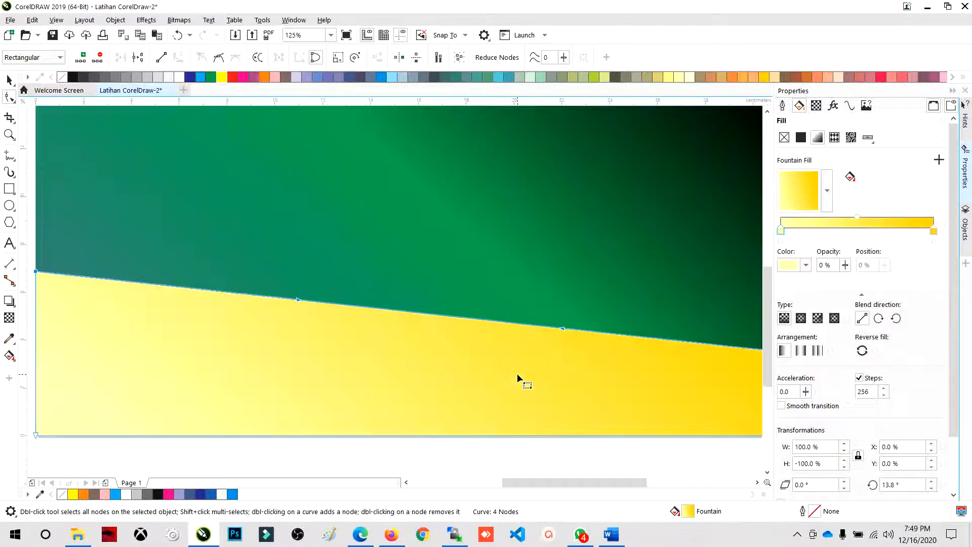
pyautogui.scroll(-1, 517, 373)
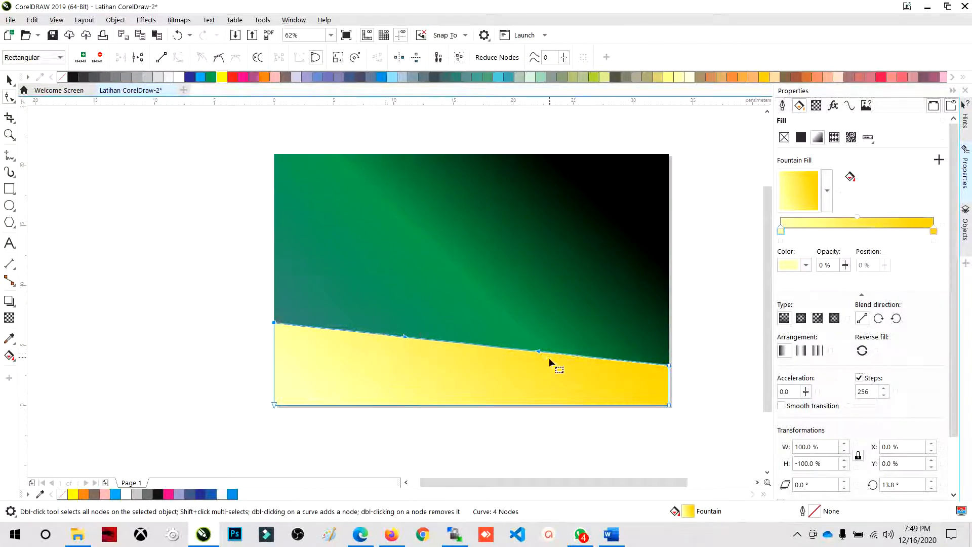
pyautogui.scroll(1, 599, 391)
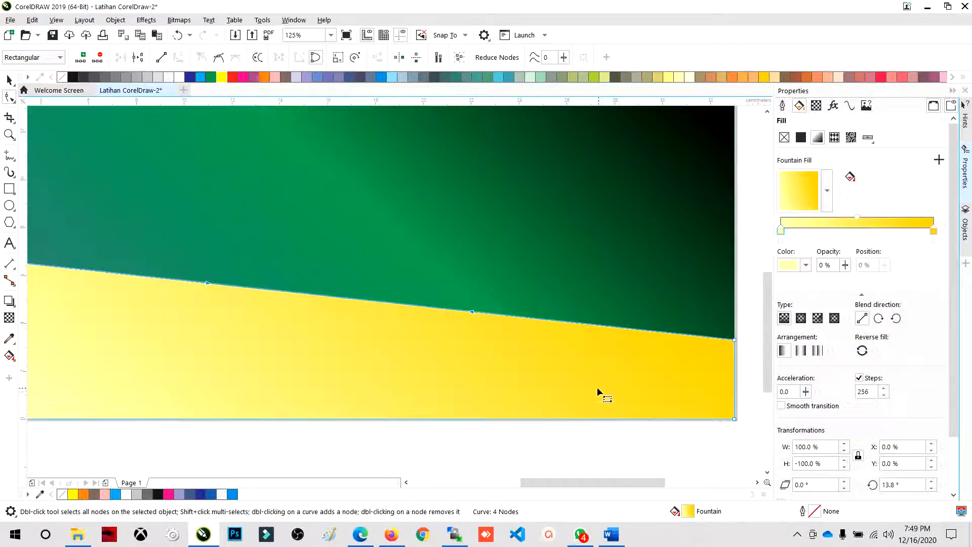
pyautogui.scroll(-1, 555, 375)
pyautogui.scroll(1, 554, 375)
pyautogui.scroll(-1, 554, 374)
pyautogui.scroll(1, 554, 372)
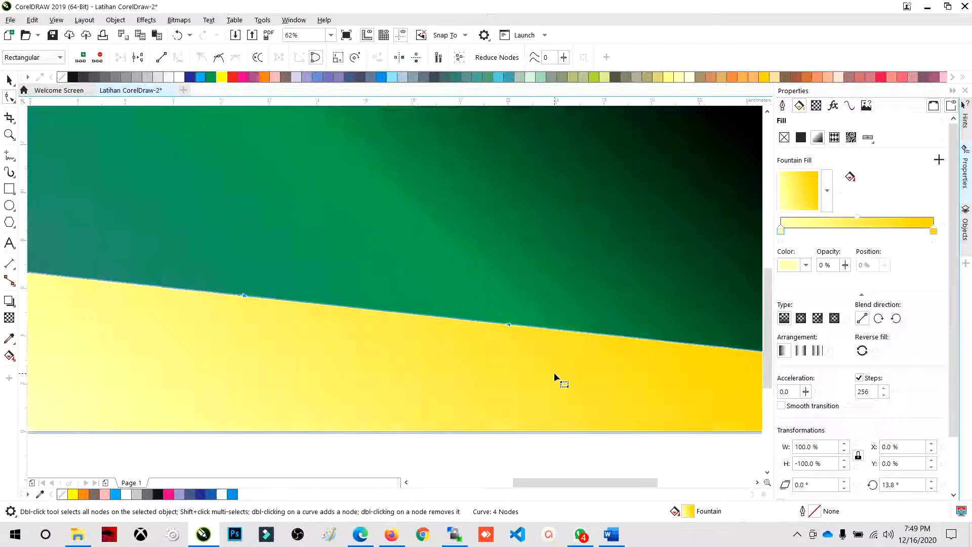
pyautogui.scroll(-1, 553, 372)
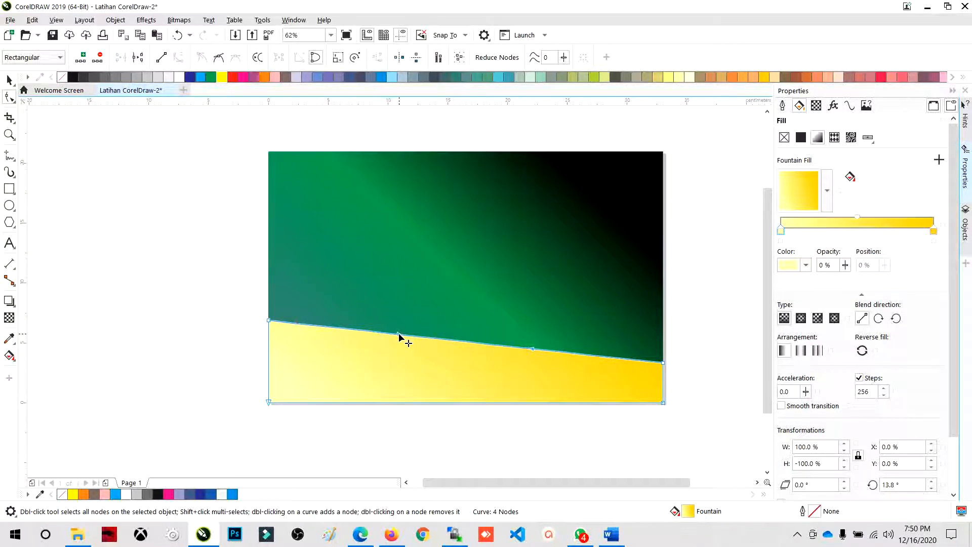
# - Bend the yellow strip's top edge into an S-shaped wave, dipping on the left and cresting on the right, then deselect it
pyautogui.moveTo(398, 335); pyautogui.dragTo(378, 418)
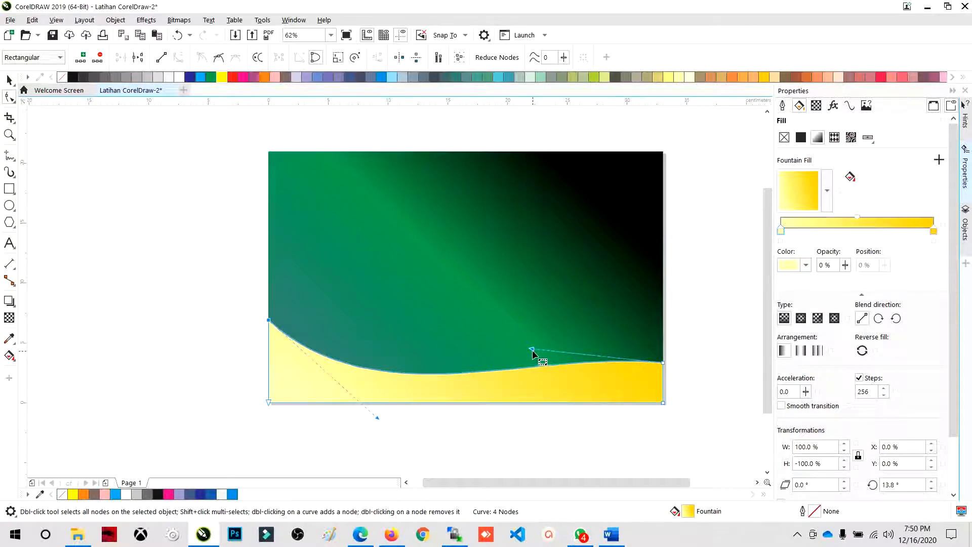
pyautogui.moveTo(532, 349); pyautogui.dragTo(525, 270)
pyautogui.moveTo(378, 420); pyautogui.dragTo(422, 433)
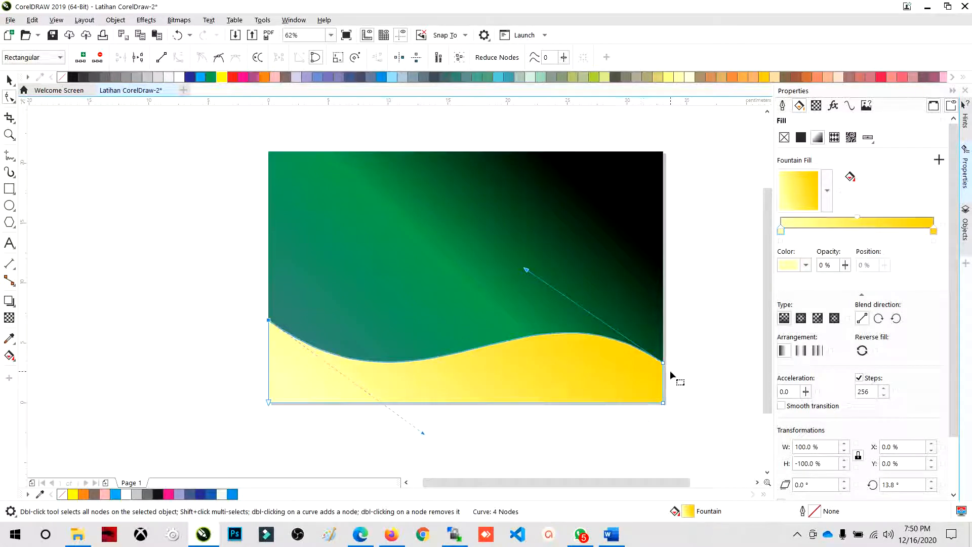
pyautogui.moveTo(526, 270); pyautogui.dragTo(547, 262)
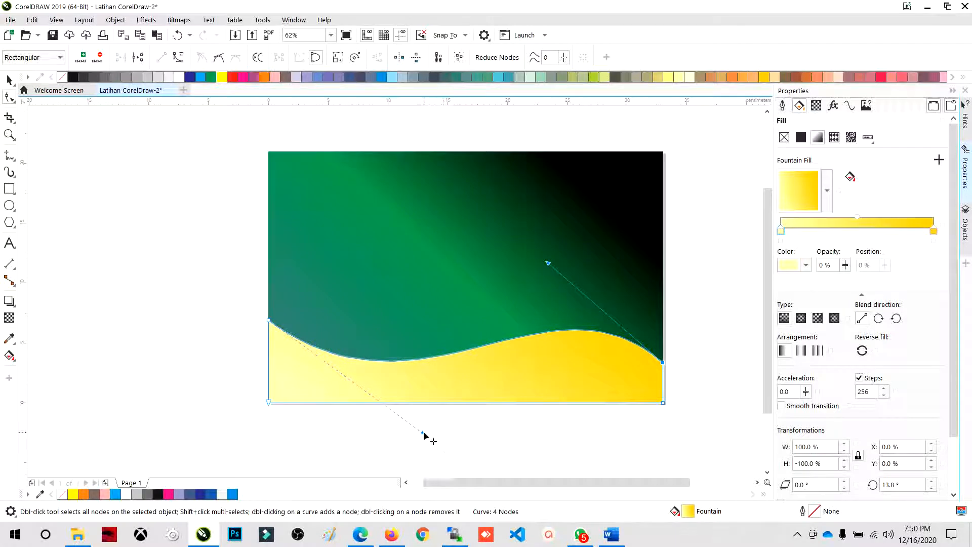
pyautogui.moveTo(424, 433); pyautogui.dragTo(443, 438)
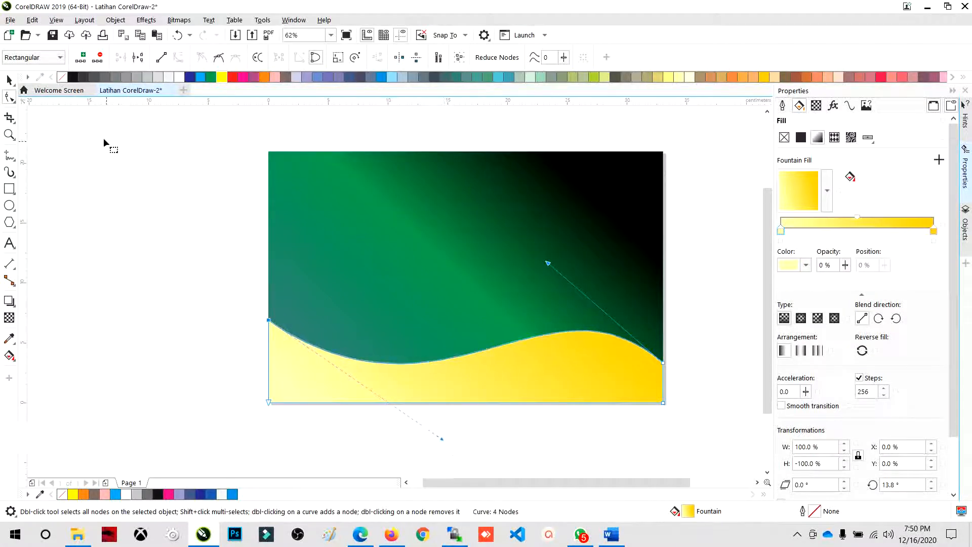
pyautogui.click(9, 81)
pyautogui.click(164, 178)
pyautogui.scroll(-1, 468, 287)
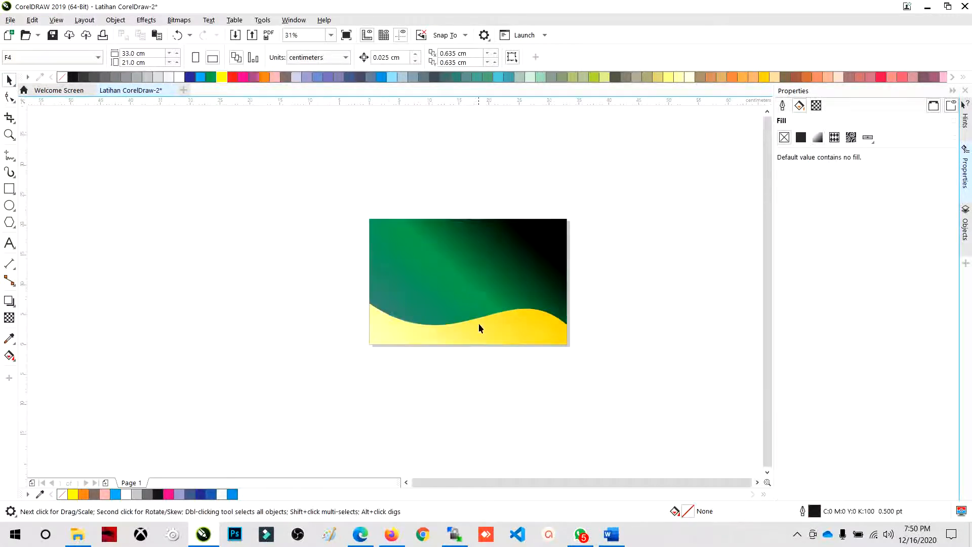
pyautogui.scroll(1, 479, 330)
pyautogui.scroll(-1, 480, 330)
pyautogui.scroll(1, 481, 292)
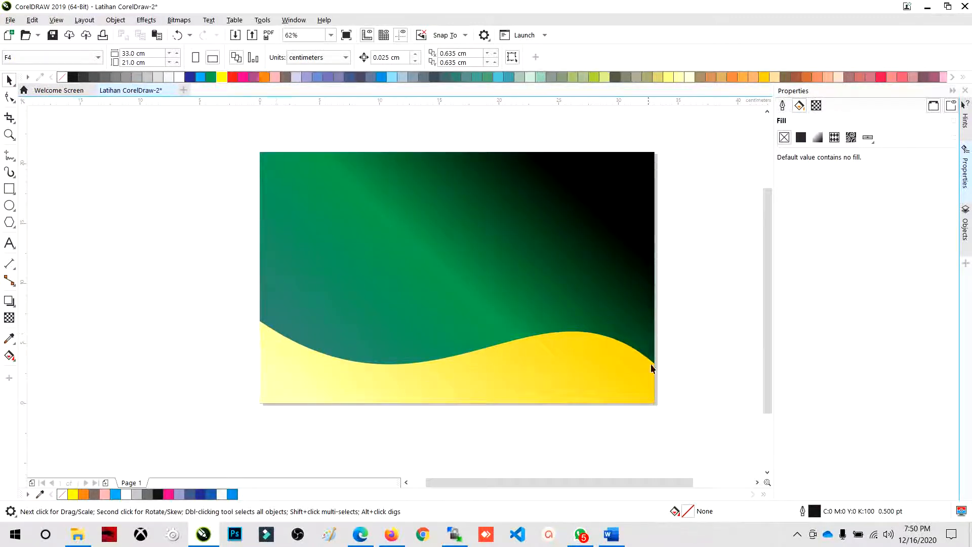
# - Make a copy of the yellow wave strip squashed towards its bottom edge to about 88.6% height, and deselect it
pyautogui.click(311, 375)
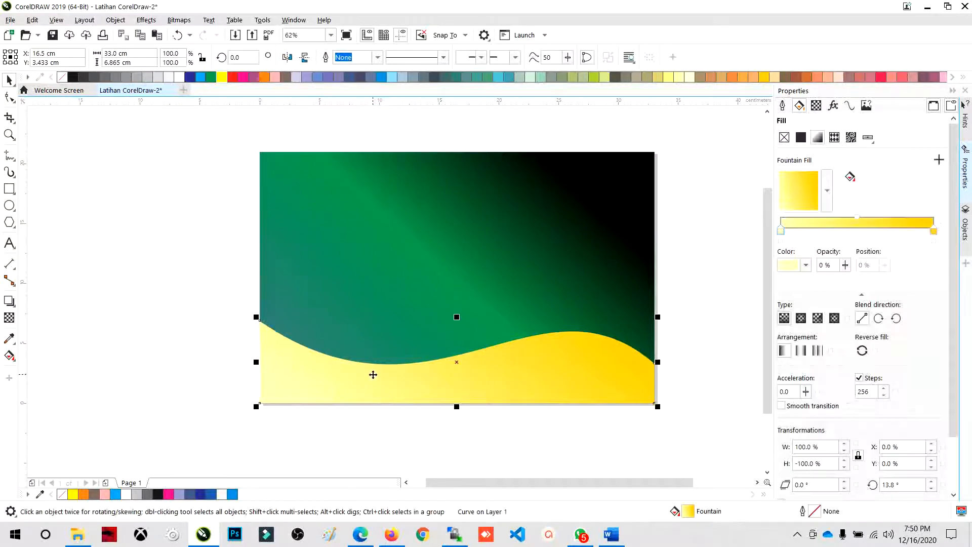
pyautogui.click(506, 464)
pyautogui.click(516, 393)
pyautogui.moveTo(456, 316); pyautogui.dragTo(455, 325)
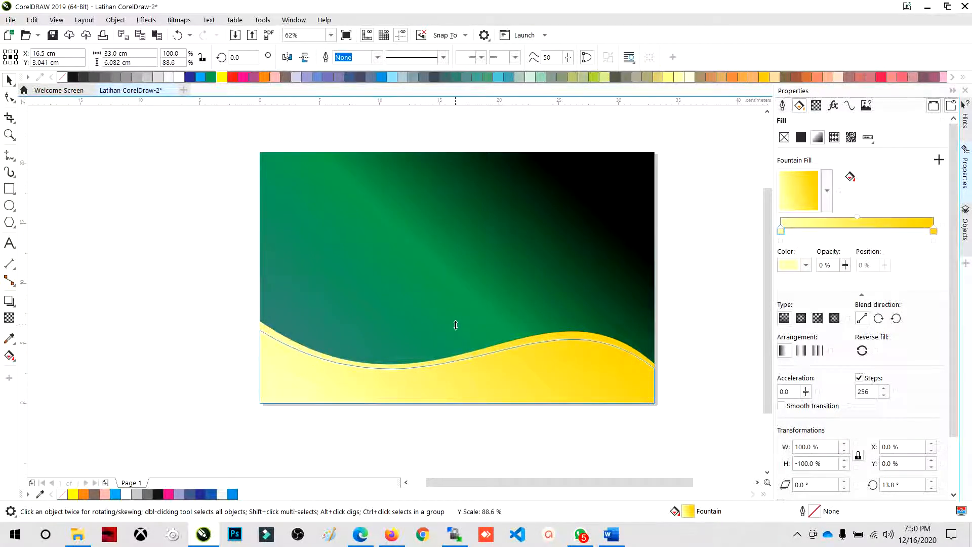
pyautogui.moveTo(456, 325); pyautogui.dragTo(456, 326)
pyautogui.click(506, 439)
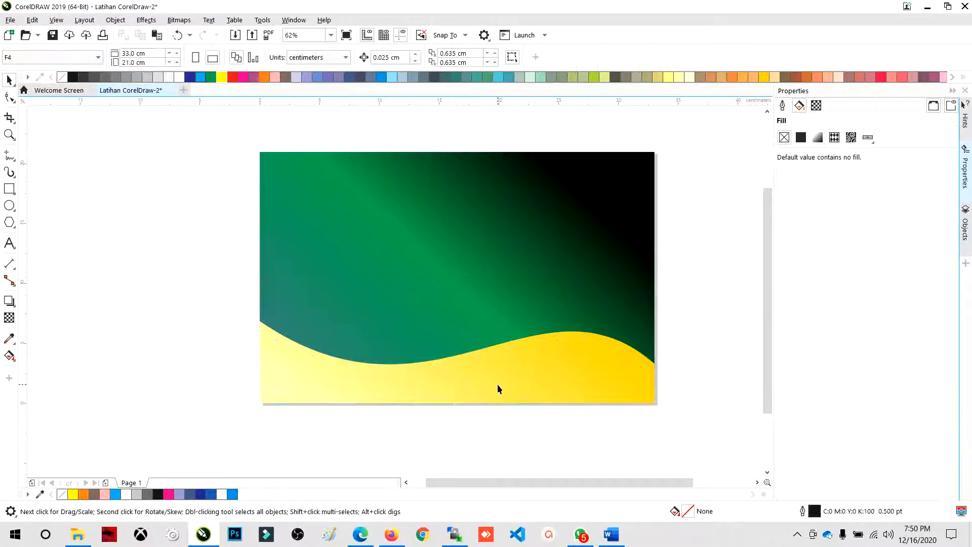
# - Select the taller wave strip behind the copy and try a gold fill, then fill it orange
pyautogui.click(506, 395)
pyautogui.hotkey('ctrl', 'z')
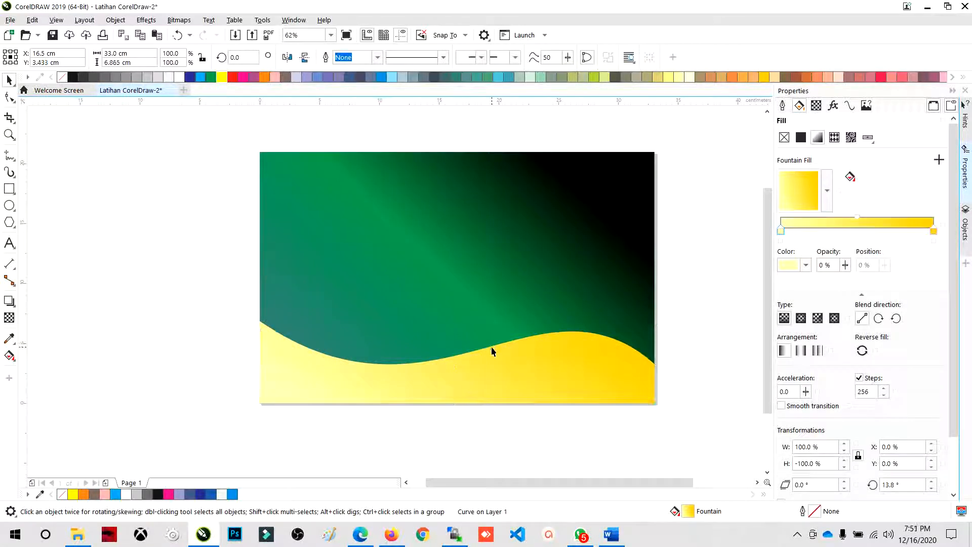
pyautogui.click(766, 77)
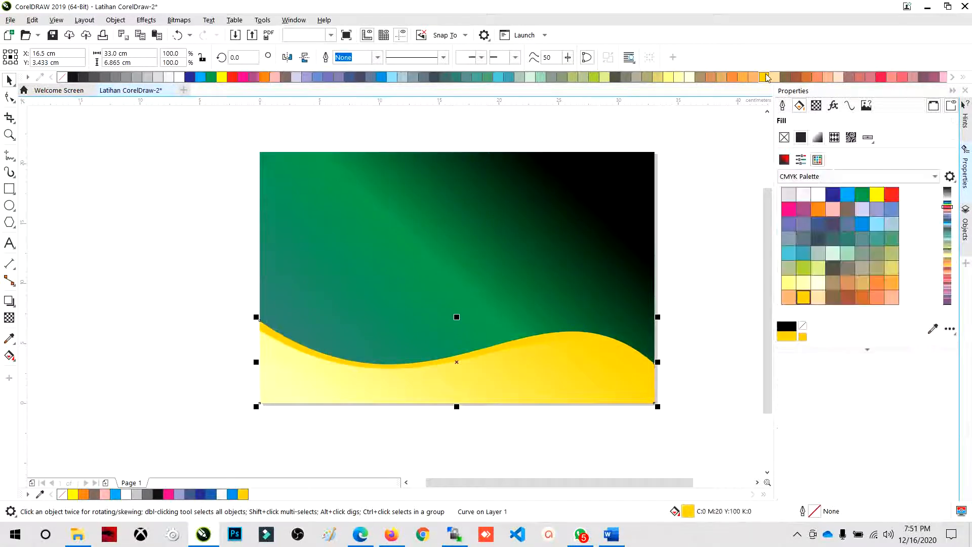
pyautogui.click(264, 77)
pyautogui.click(232, 311)
# - Raise the top-right node of the front yellow strip until it meets the right end of the orange strip's edge
pyautogui.click(507, 402)
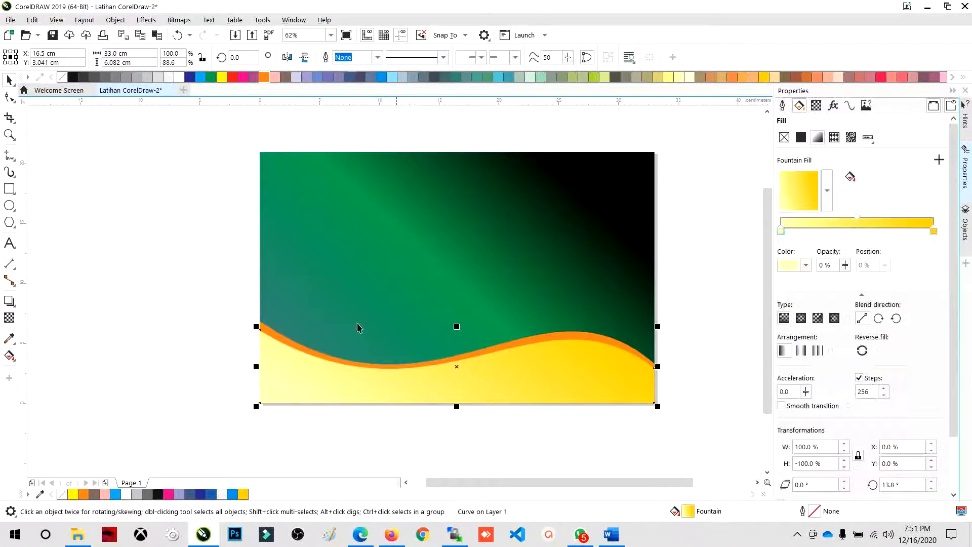
pyautogui.click(9, 96)
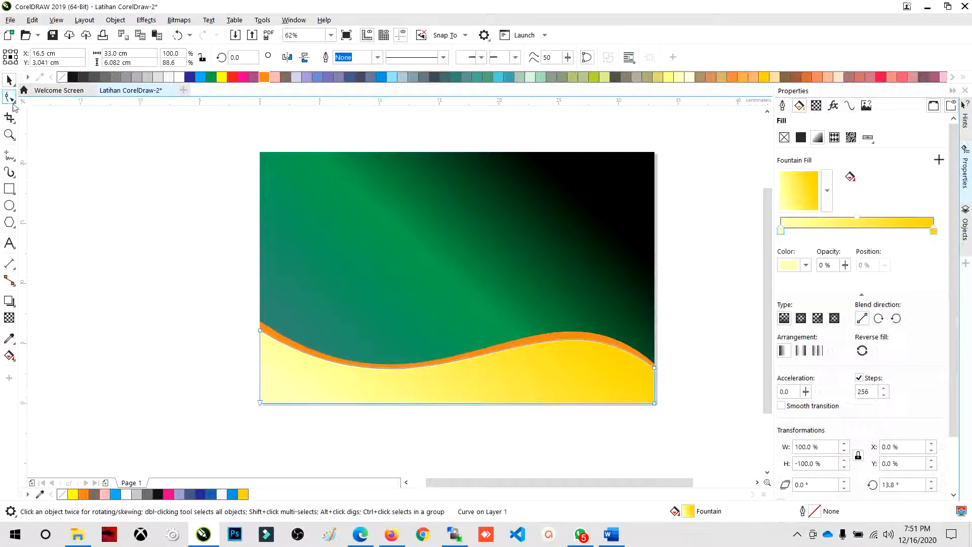
pyautogui.click(655, 368)
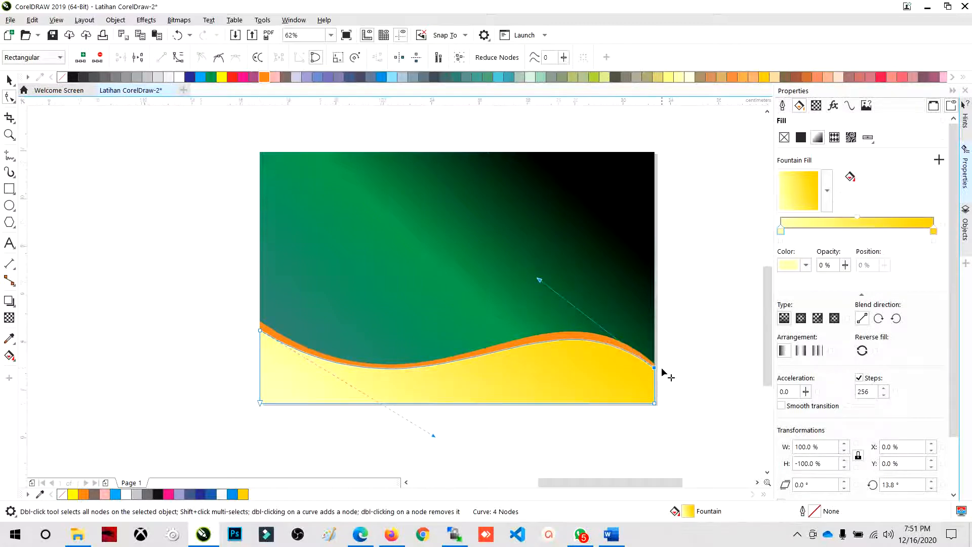
pyautogui.scroll(2, 656, 370)
pyautogui.moveTo(646, 367); pyautogui.dragTo(647, 359)
pyautogui.scroll(-1, 642, 367)
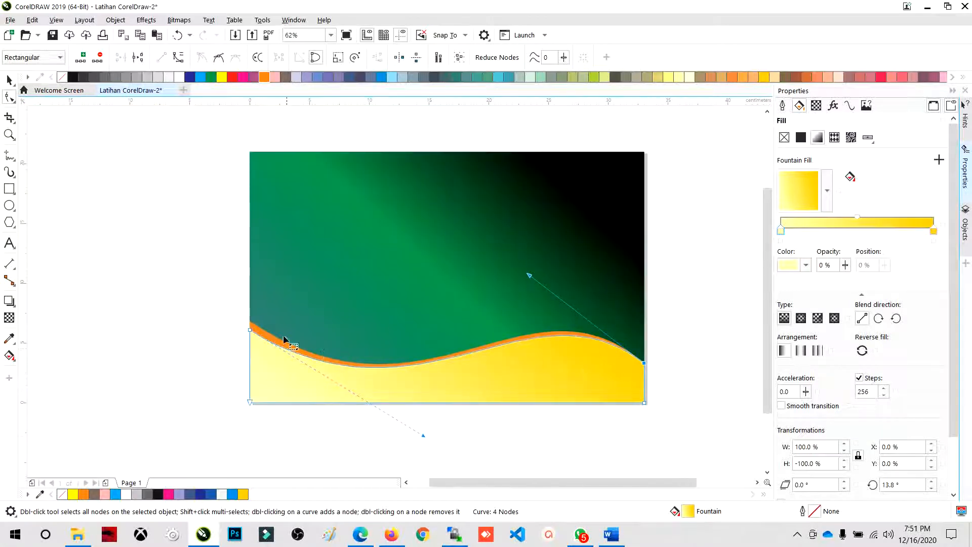
# - Raise the top-left node of the orange strip along the page edge, making the strip about 7.4 cm tall
pyautogui.click(254, 329)
pyautogui.scroll(2, 253, 328)
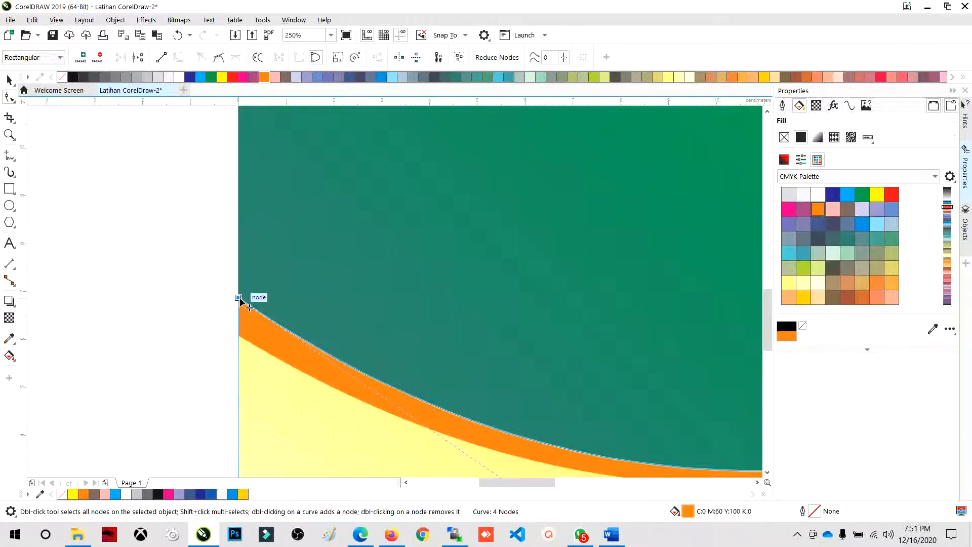
pyautogui.moveTo(238, 299); pyautogui.dragTo(237, 271)
pyautogui.scroll(-2, 321, 249)
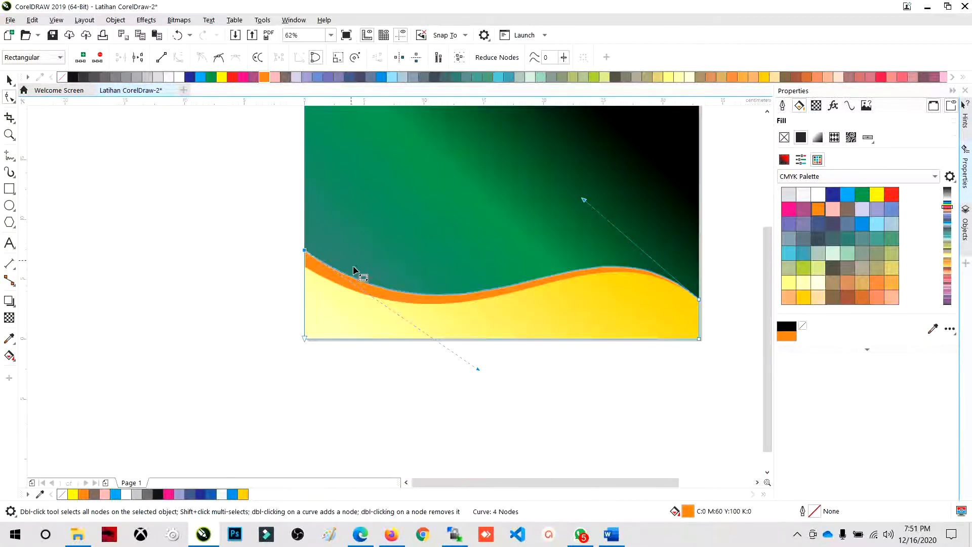
# - Examine how the orange band tapers along the wave between the green background and the yellow strip
pyautogui.scroll(1, 643, 283)
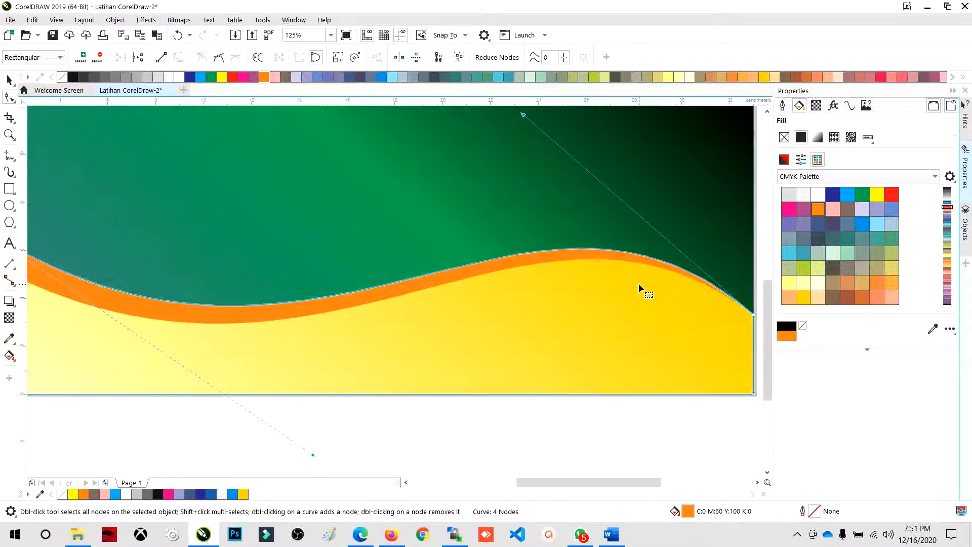
pyautogui.click(638, 284)
pyautogui.click(631, 260)
pyautogui.scroll(-1, 634, 325)
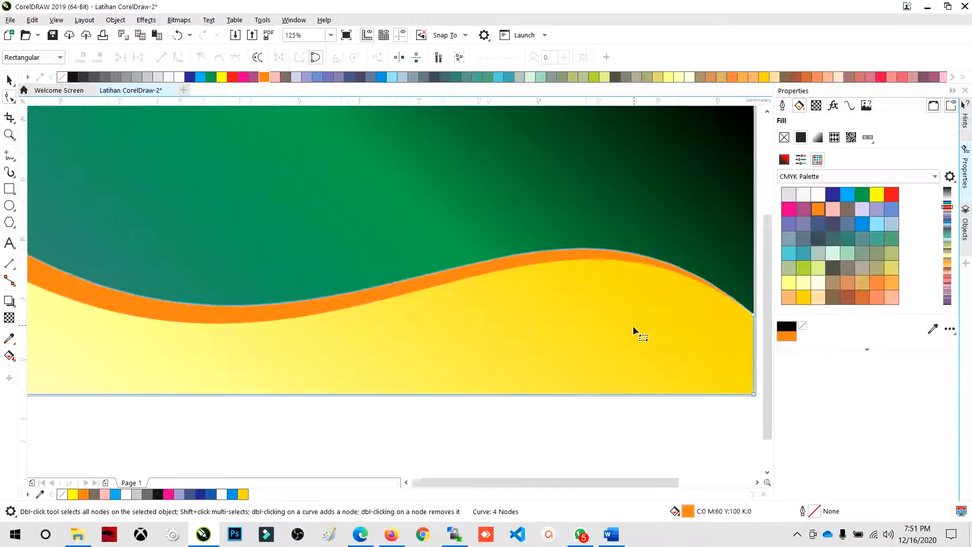
pyautogui.click(490, 337)
pyautogui.click(8, 81)
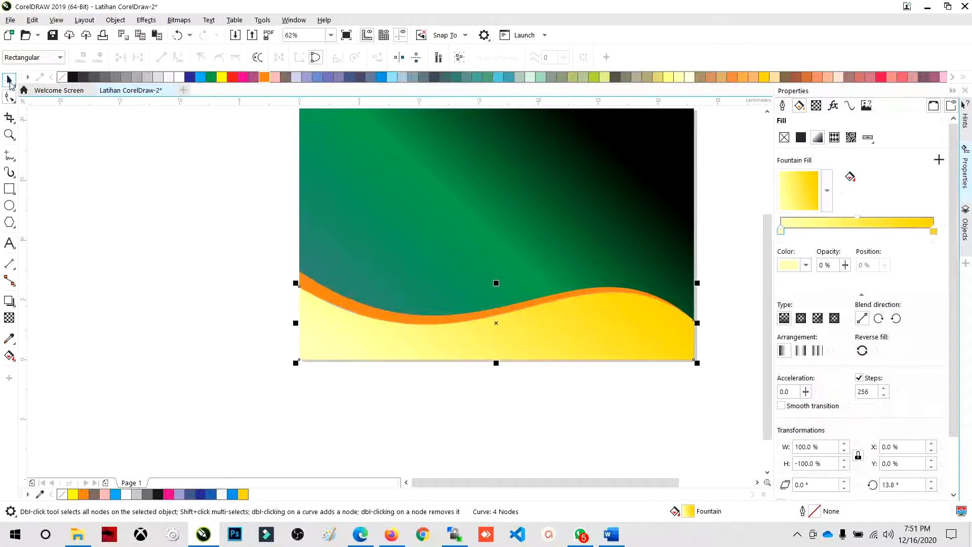
pyautogui.click(200, 294)
pyautogui.scroll(-2, 326, 375)
pyautogui.scroll(1, 334, 373)
pyautogui.scroll(1, 334, 371)
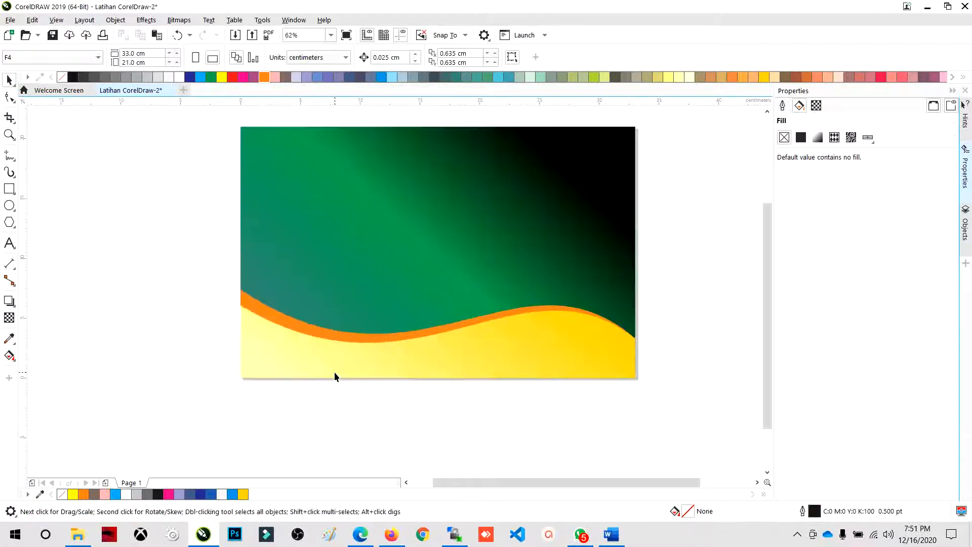
pyautogui.scroll(-1, 334, 371)
pyautogui.scroll(1, 333, 360)
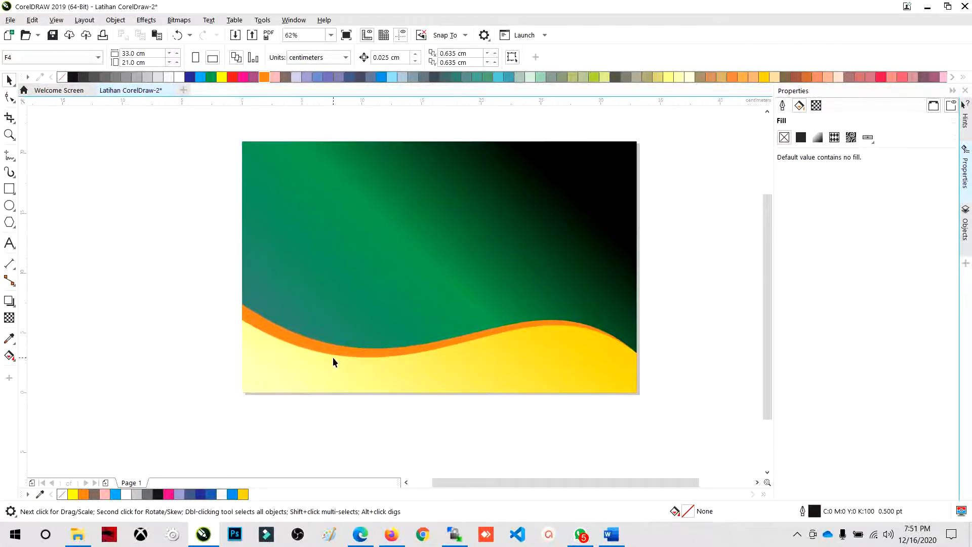
# - Make another copy of the yellow gradient strip, squashed towards its bottom edge to about 5.2 cm high
pyautogui.click(408, 355)
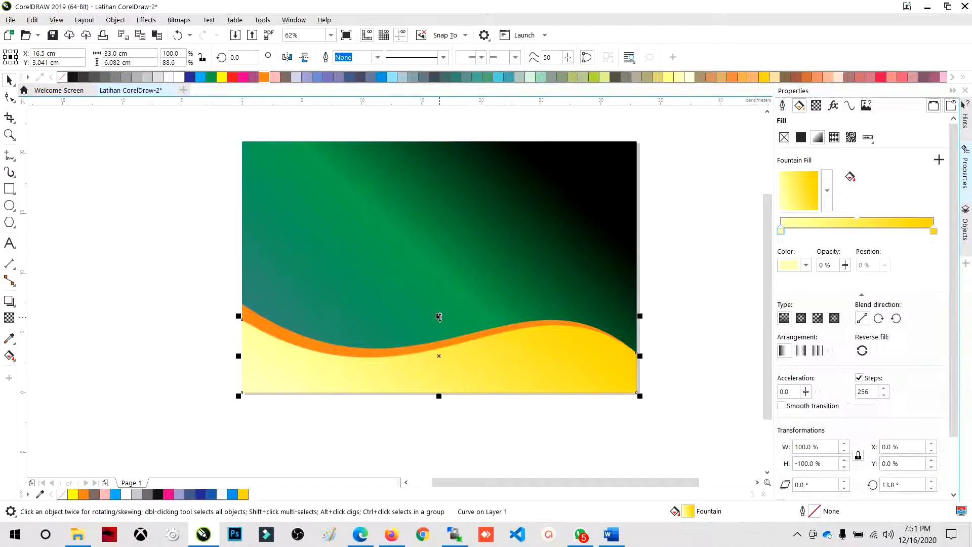
pyautogui.click(170, 326)
pyautogui.click(383, 361)
pyautogui.moveTo(439, 316); pyautogui.dragTo(440, 326)
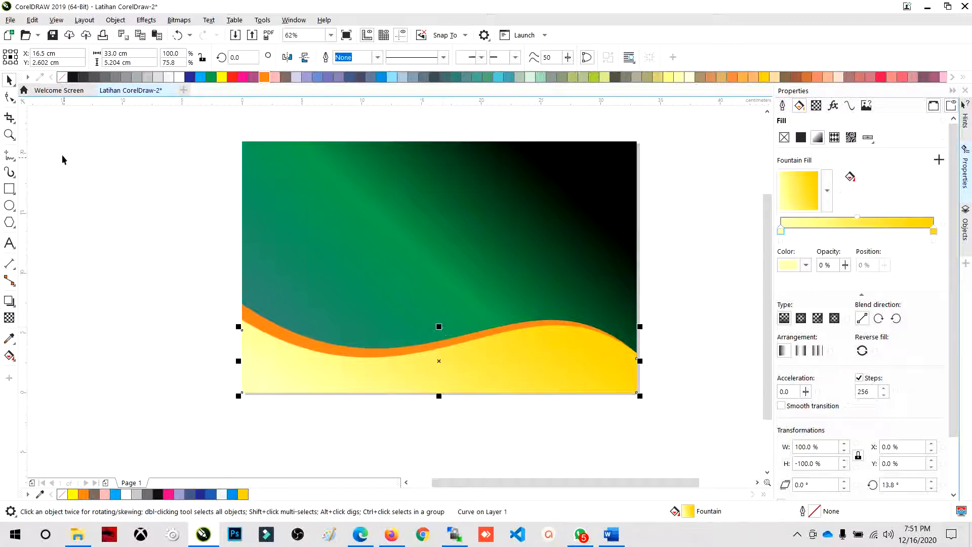
# - Raise the new copy's top-left node to the left end of the strip behind it and pull its curve handle down to deepen the dip
pyautogui.click(9, 102)
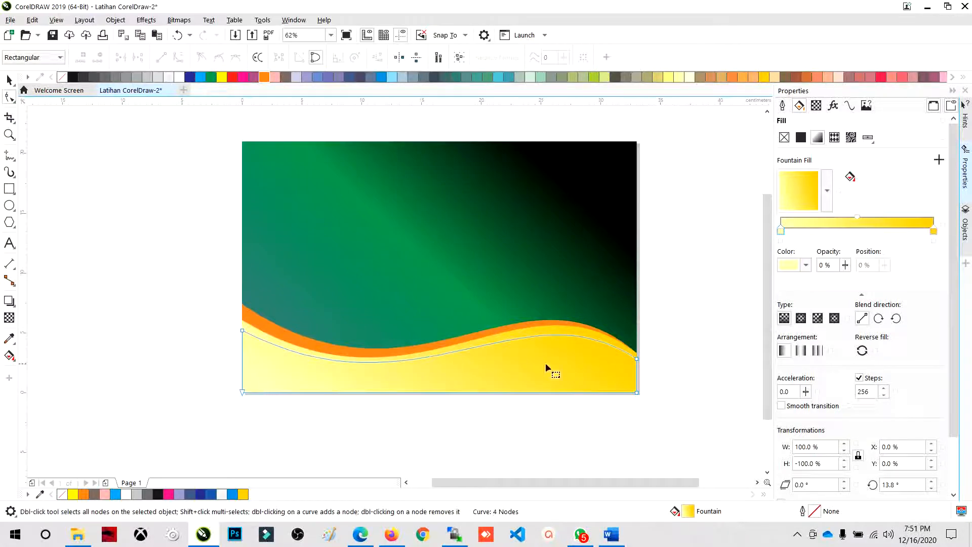
pyautogui.moveTo(242, 331); pyautogui.dragTo(242, 323)
pyautogui.moveTo(415, 410); pyautogui.dragTo(394, 426)
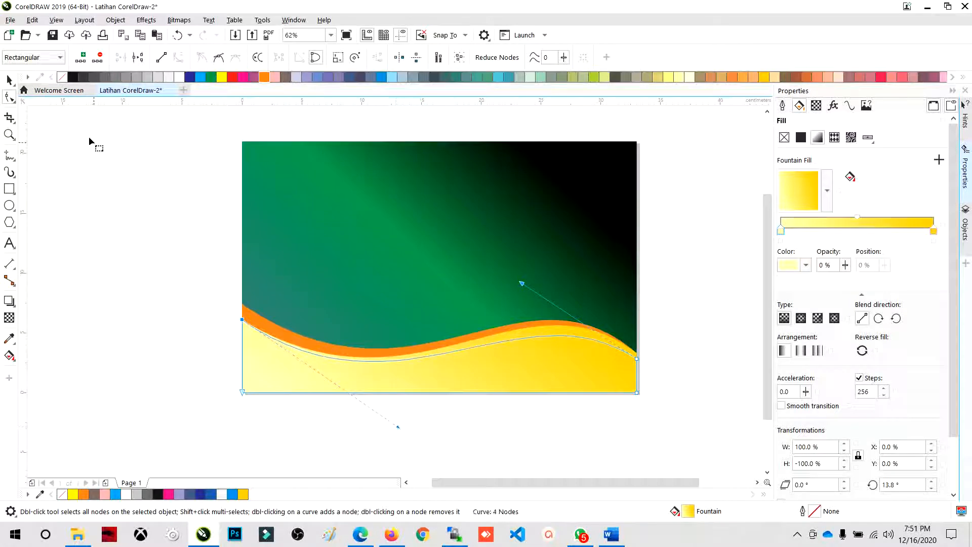
pyautogui.click(9, 80)
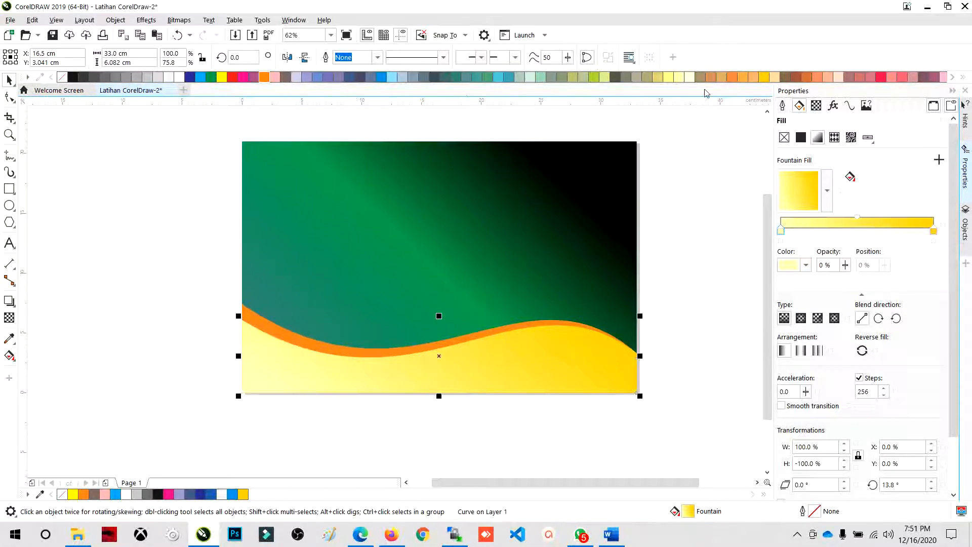
# - Fill the front wave strip with solid golden yellow and deselect it
pyautogui.click(764, 76)
pyautogui.click(672, 227)
pyautogui.scroll(-2, 491, 254)
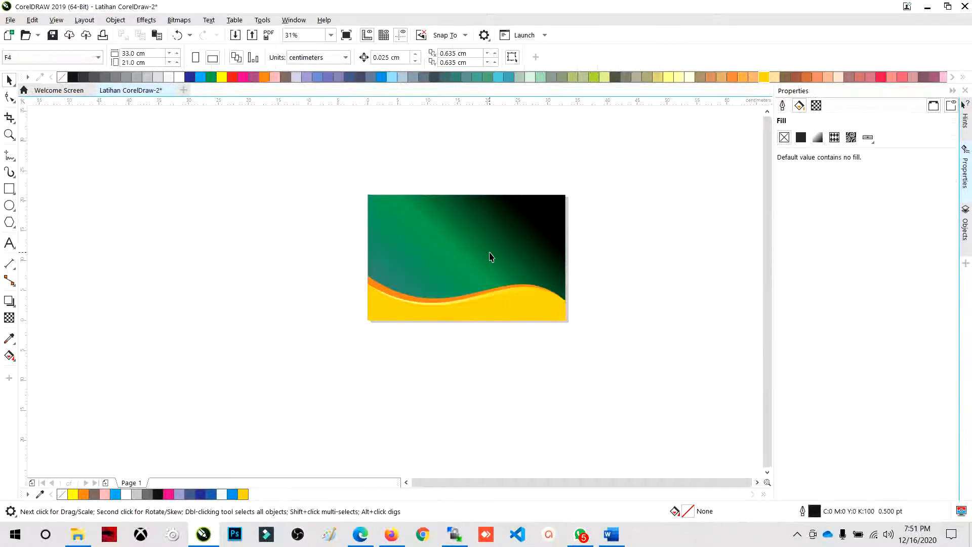
pyautogui.scroll(2, 466, 311)
# - Change the fill of the rearmost orange wave strip to bright yellow
pyautogui.click(425, 299)
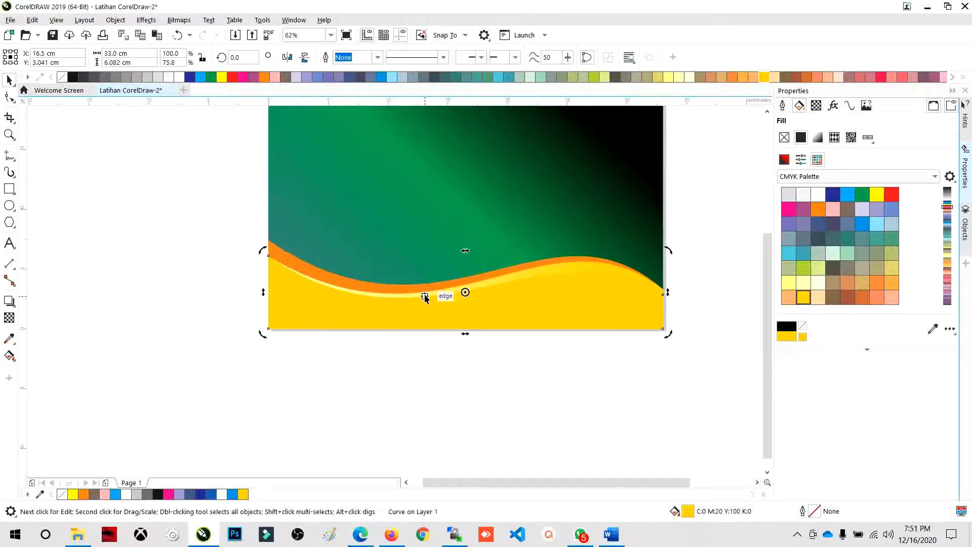
pyautogui.click(425, 293)
pyautogui.click(426, 287)
pyautogui.click(421, 377)
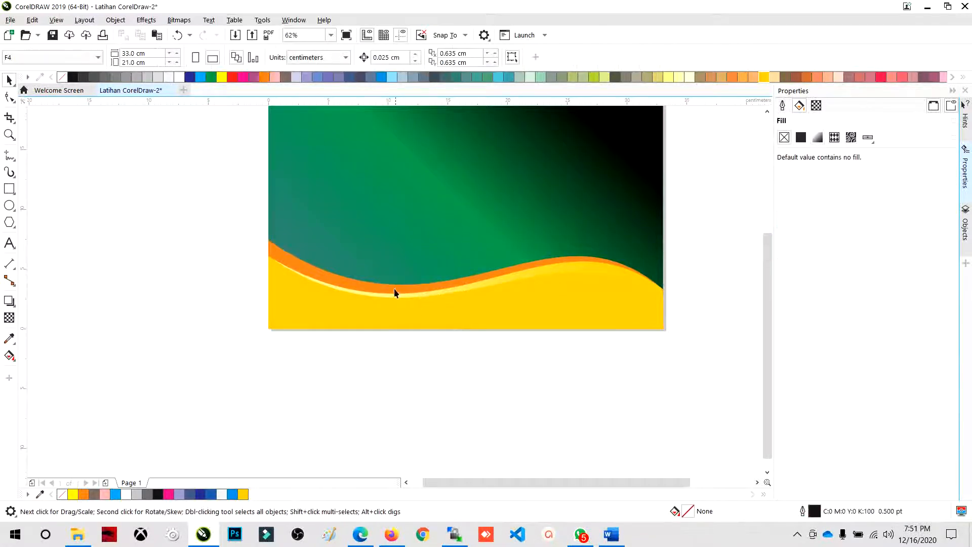
pyautogui.click(377, 287)
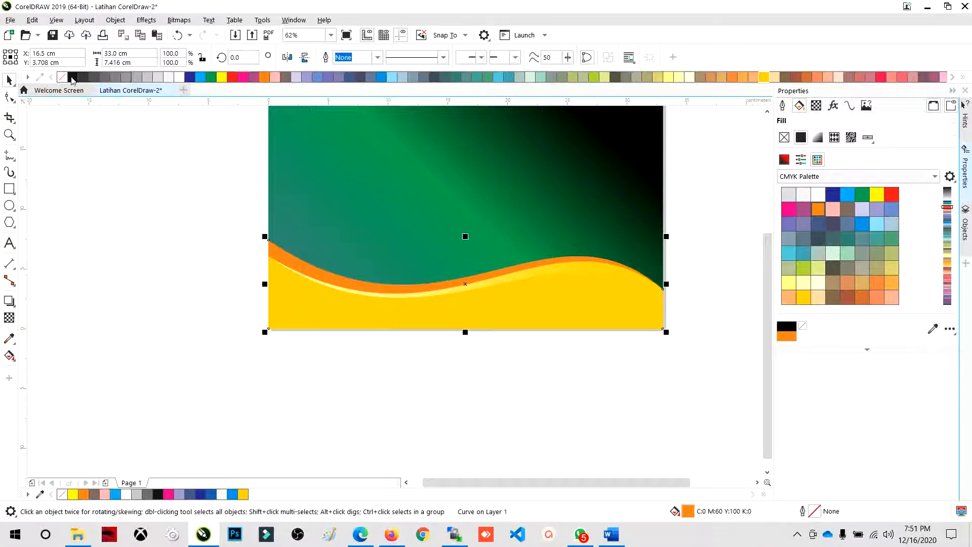
pyautogui.click(222, 77)
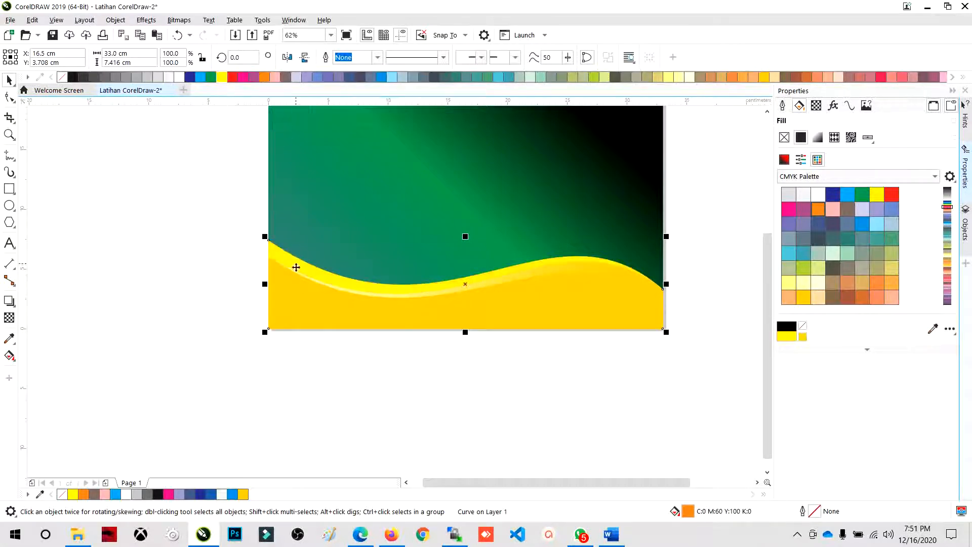
# - Fill the middle gradient wave strip with red and the front wave strip with black
pyautogui.click(539, 271)
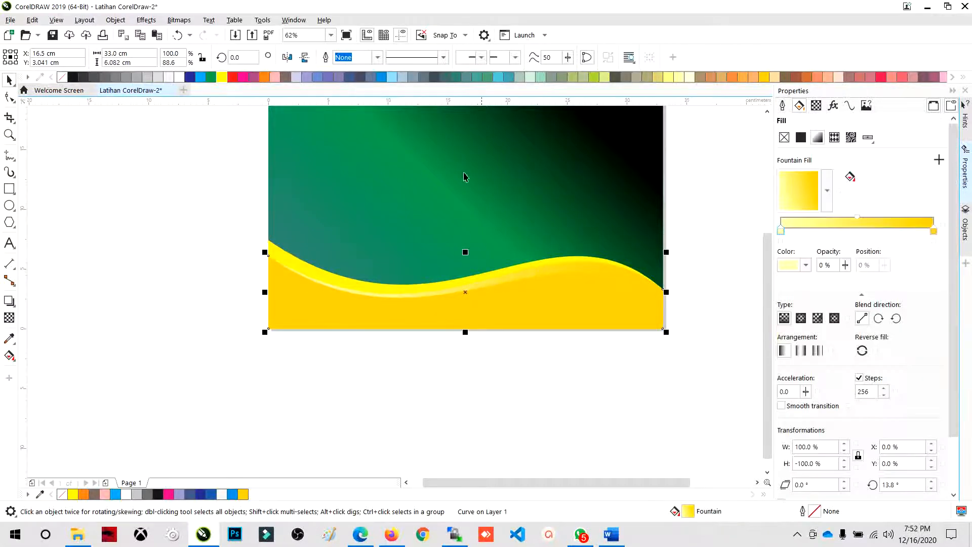
pyautogui.click(232, 77)
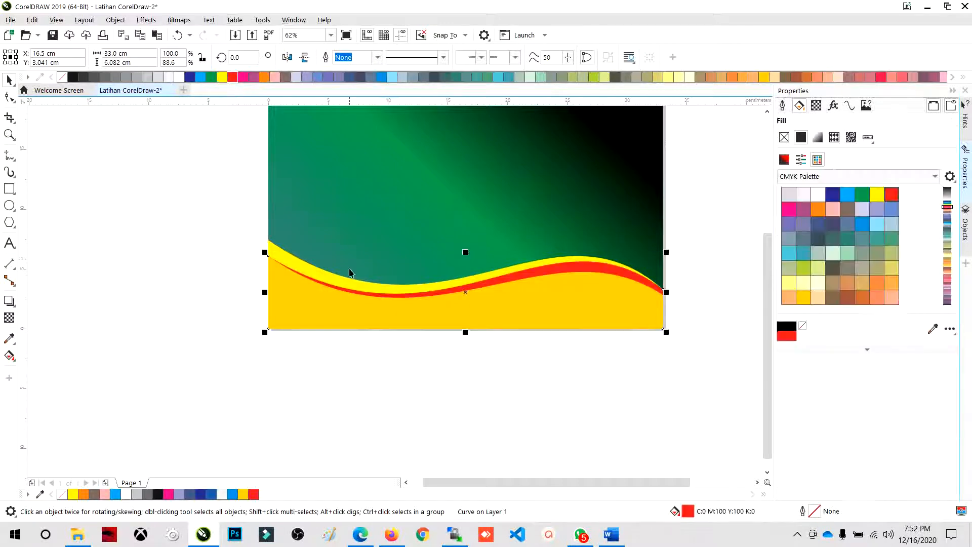
pyautogui.click(73, 77)
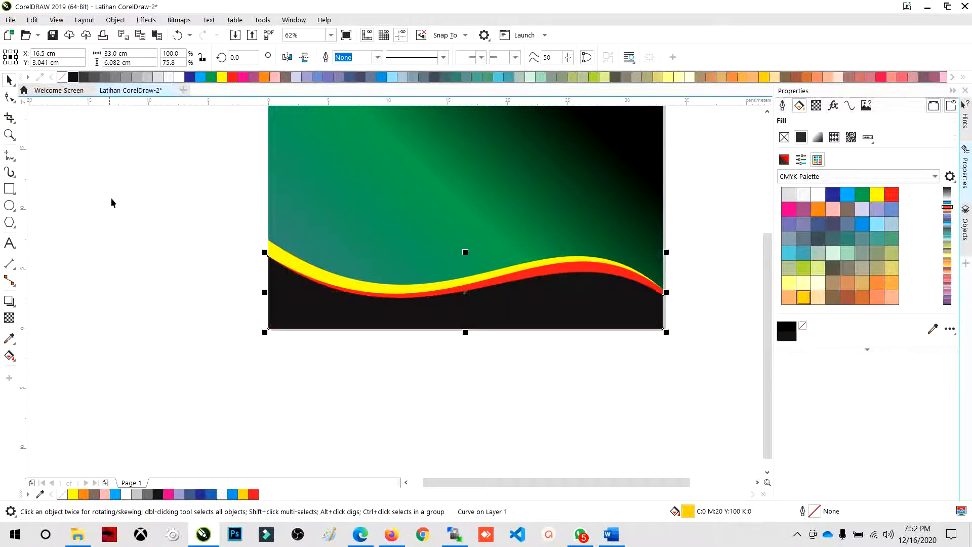
pyautogui.click(317, 342)
pyautogui.scroll(-2, 317, 342)
pyautogui.scroll(2, 362, 282)
pyautogui.click(363, 282)
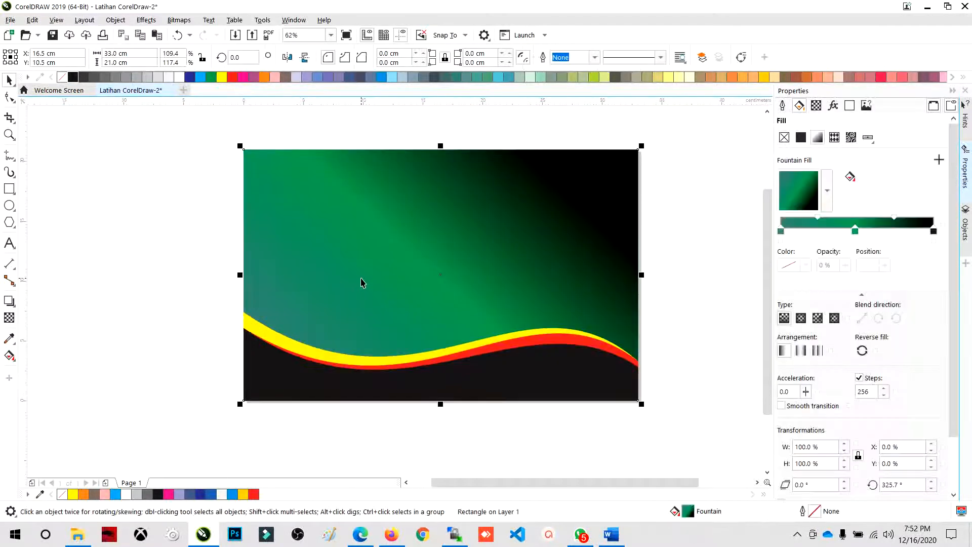
pyautogui.click(171, 317)
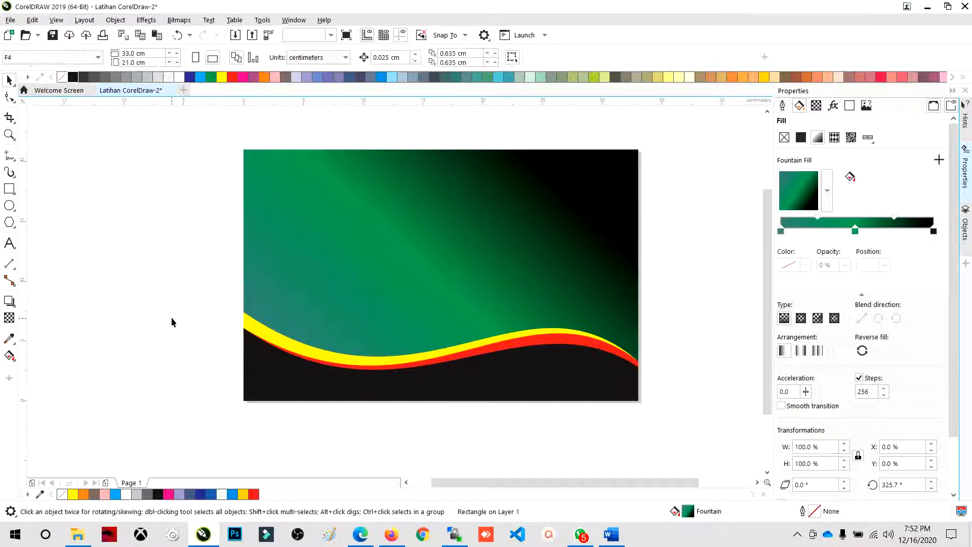
pyautogui.click(276, 347)
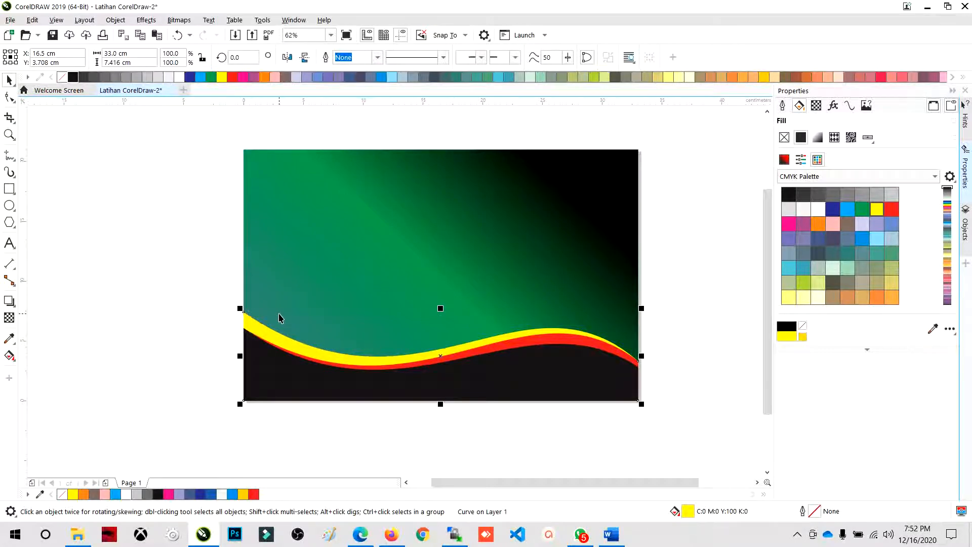
pyautogui.click(150, 326)
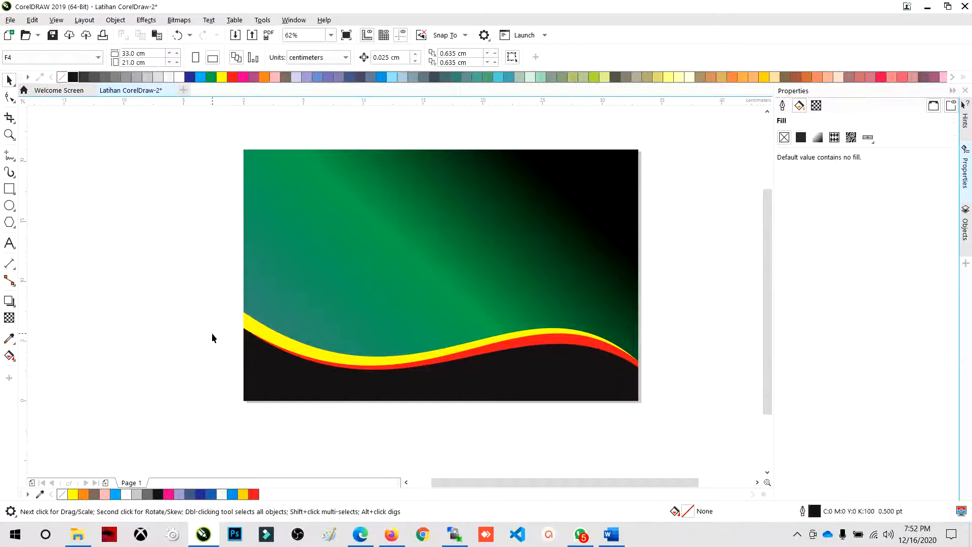
# - Undo the latest colour changes made to the three wave strips
pyautogui.hotkey('ctrl', 'z')
pyautogui.hotkey('ctrl', 'z')
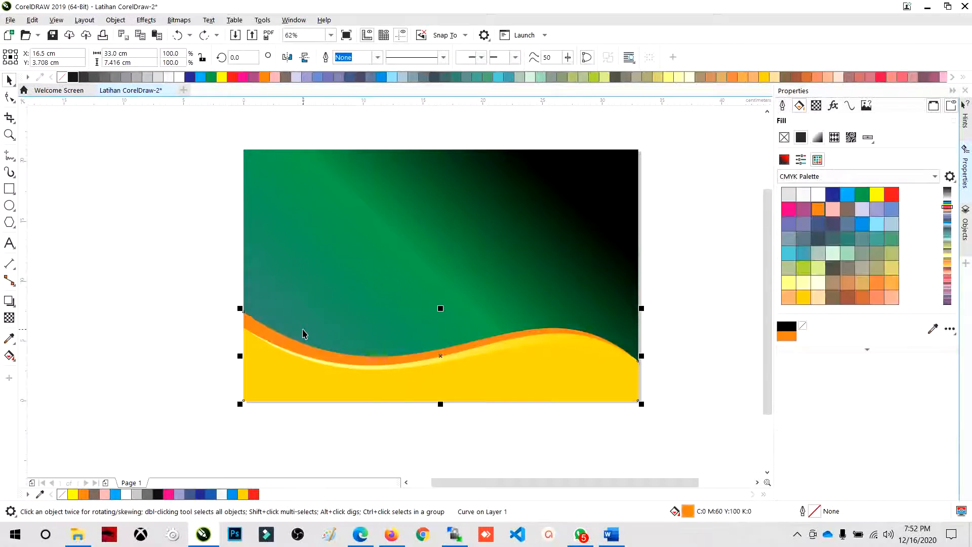
# - Set the start colour of the background rectangle's fountain fill to white and its end colour to light grey
pyautogui.click(326, 336)
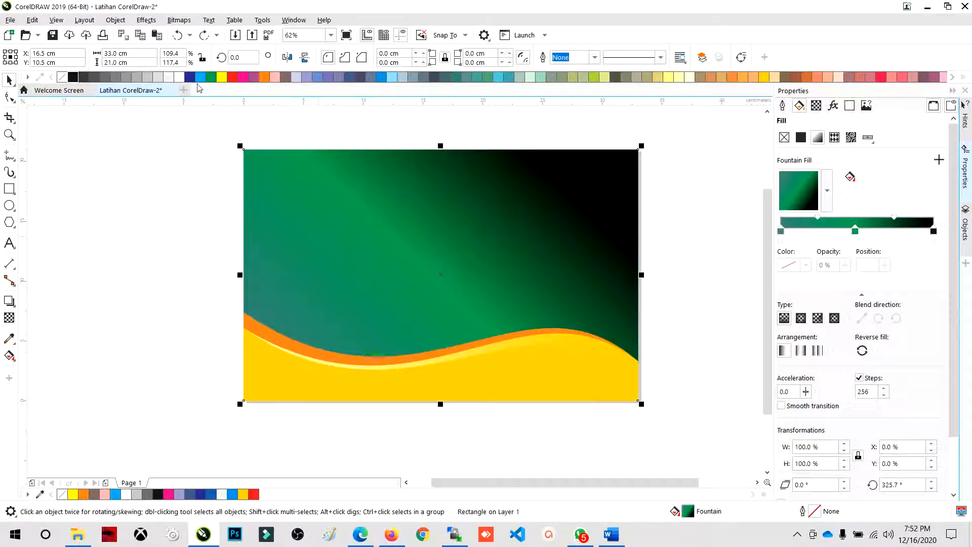
pyautogui.click(780, 232)
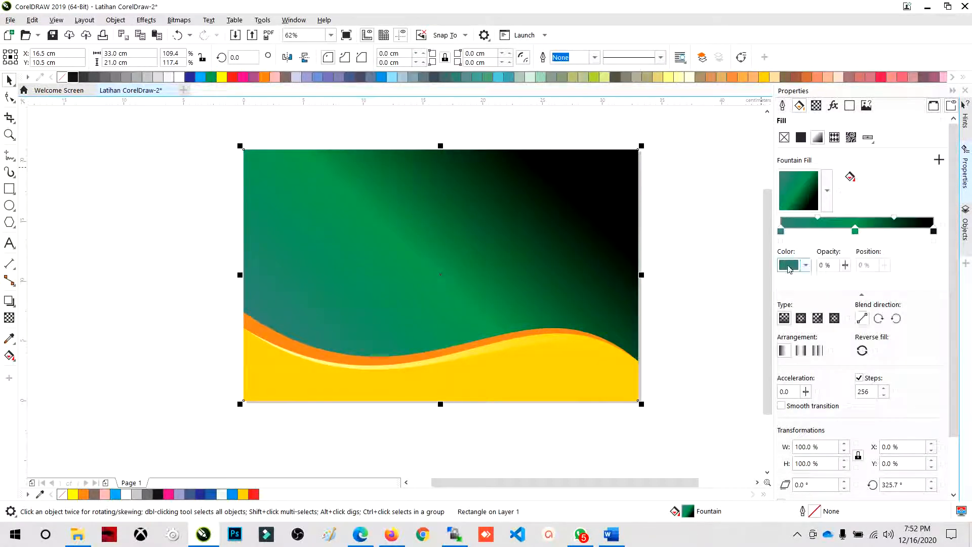
pyautogui.click(805, 265)
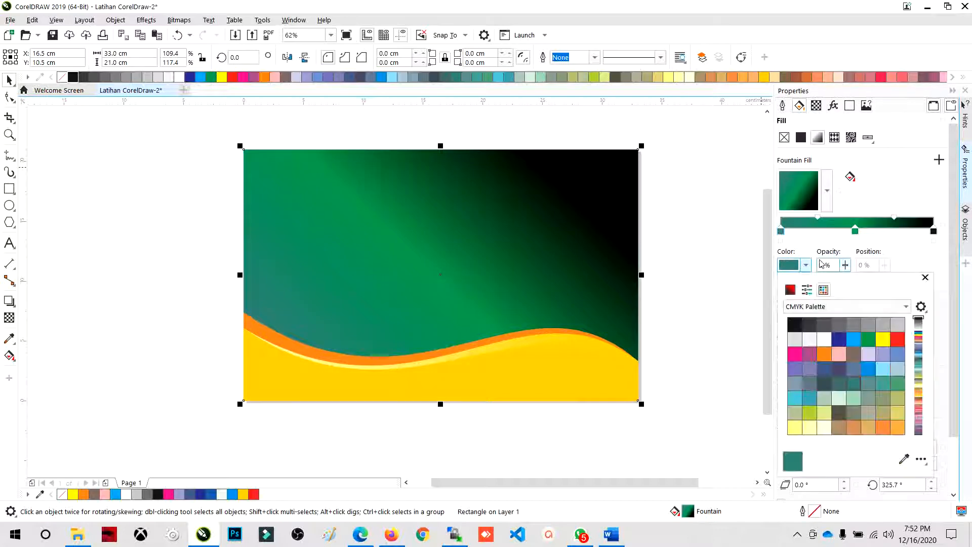
pyautogui.click(809, 339)
pyautogui.click(934, 230)
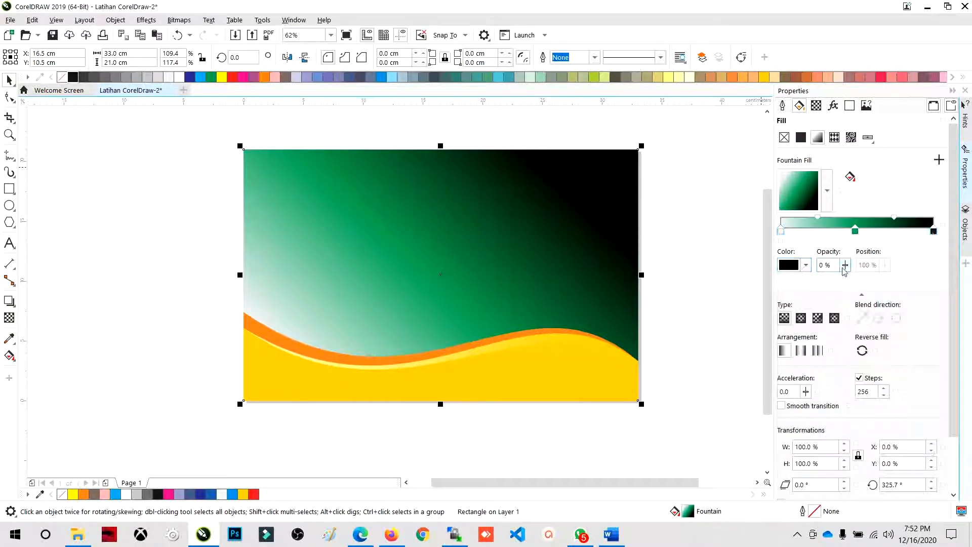
pyautogui.click(806, 266)
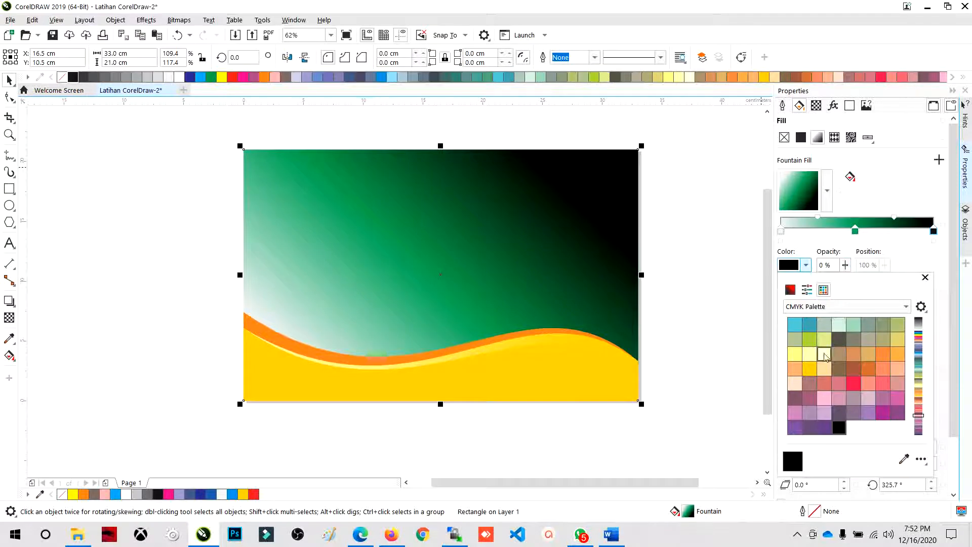
pyautogui.scroll(5, 825, 357)
pyautogui.click(794, 340)
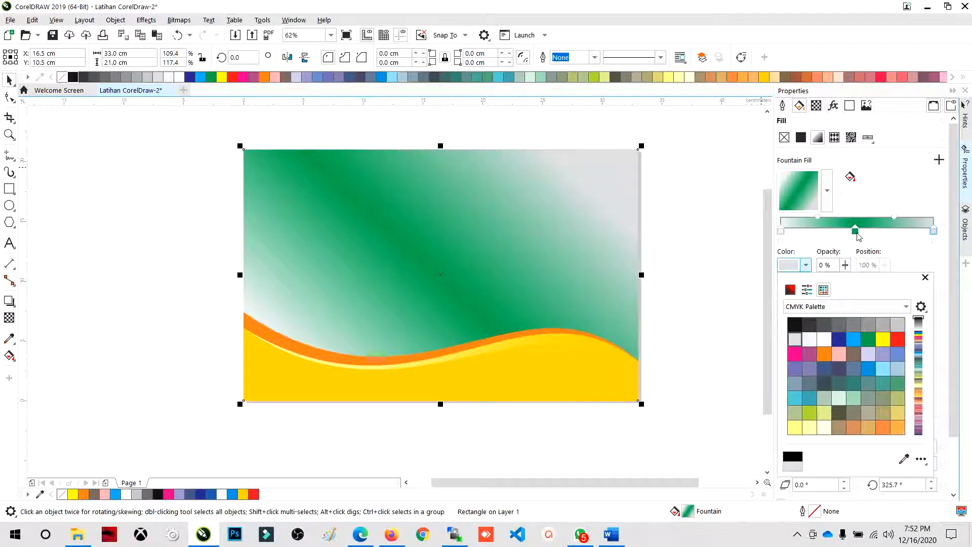
# - Change the middle colour of the background's fountain fill from green to white and deselect the rectangle
pyautogui.click(856, 231)
pyautogui.click(806, 265)
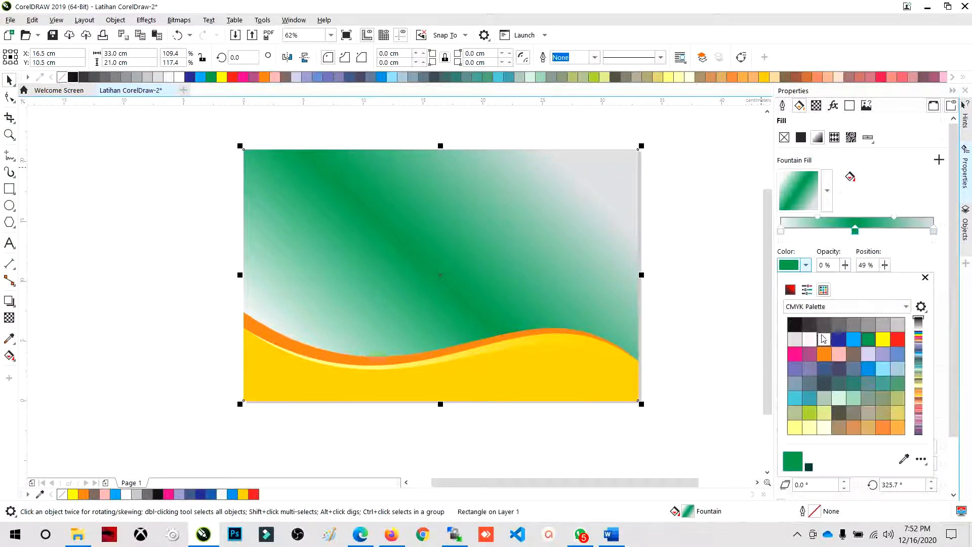
pyautogui.click(824, 339)
pyautogui.click(105, 239)
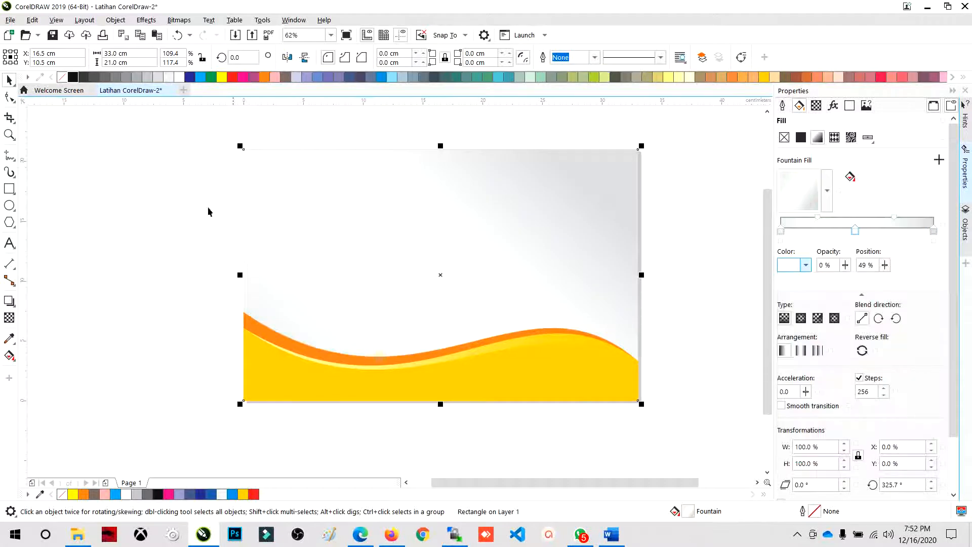
pyautogui.click(231, 284)
# - Fill the rearmost wave strip with black and the middle gradient wave strip with bright yellow
pyautogui.click(318, 352)
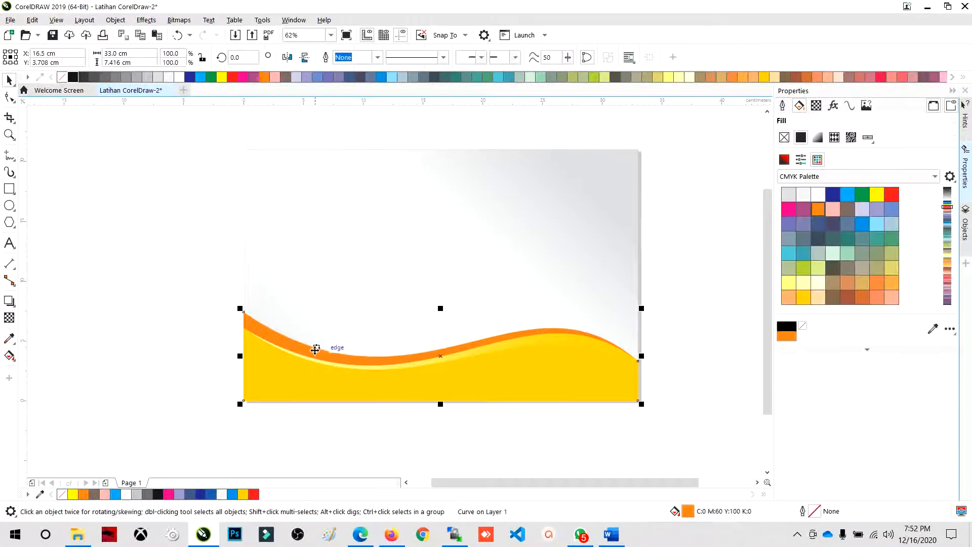
pyautogui.click(73, 76)
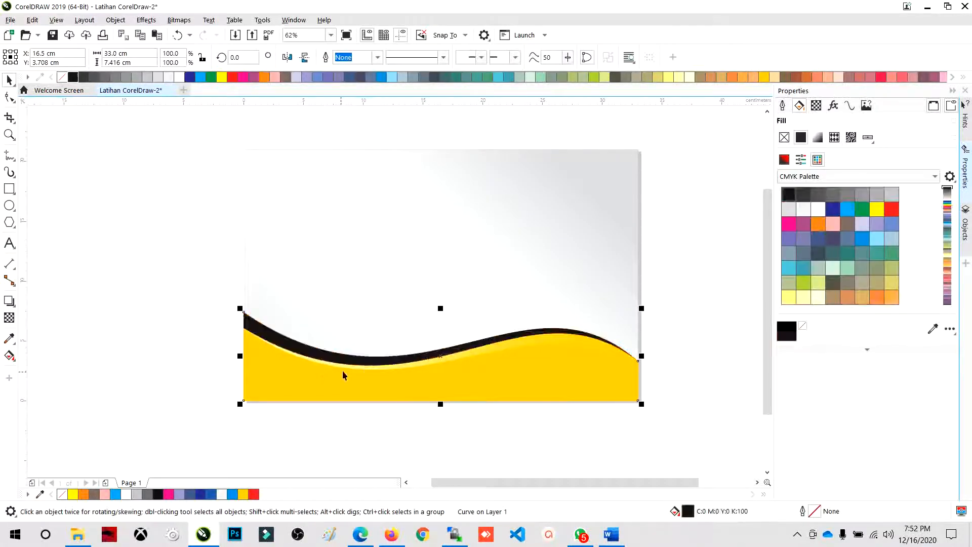
pyautogui.click(359, 366)
pyautogui.click(222, 77)
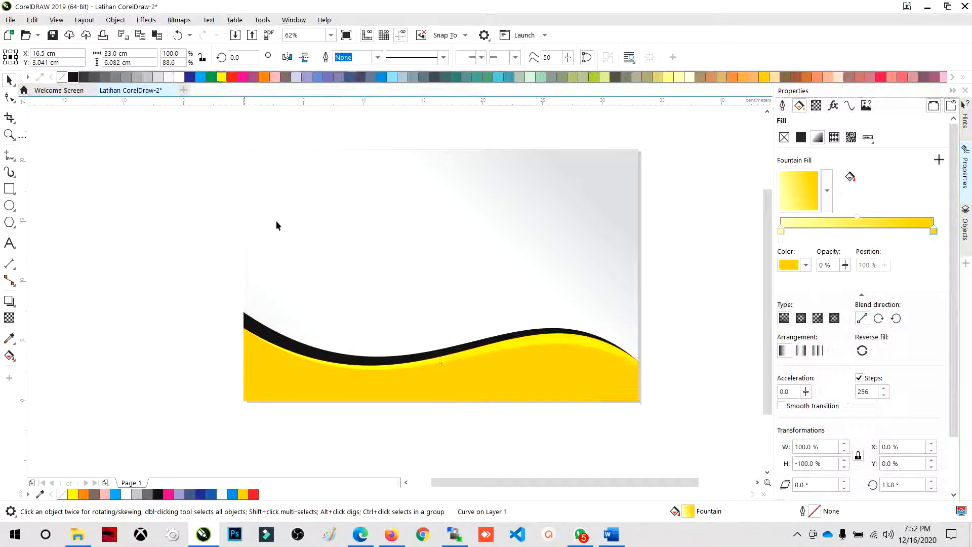
# - Fill the front golden wave strip with red and clear the selection
pyautogui.click(335, 393)
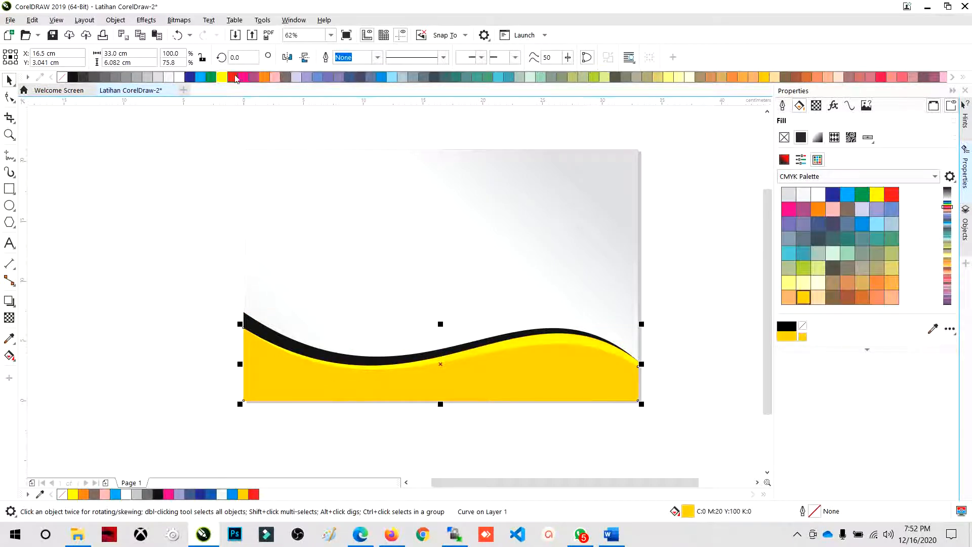
pyautogui.click(233, 77)
pyautogui.click(141, 270)
pyautogui.scroll(-2, 369, 304)
pyautogui.scroll(2, 387, 334)
pyautogui.scroll(-2, 386, 334)
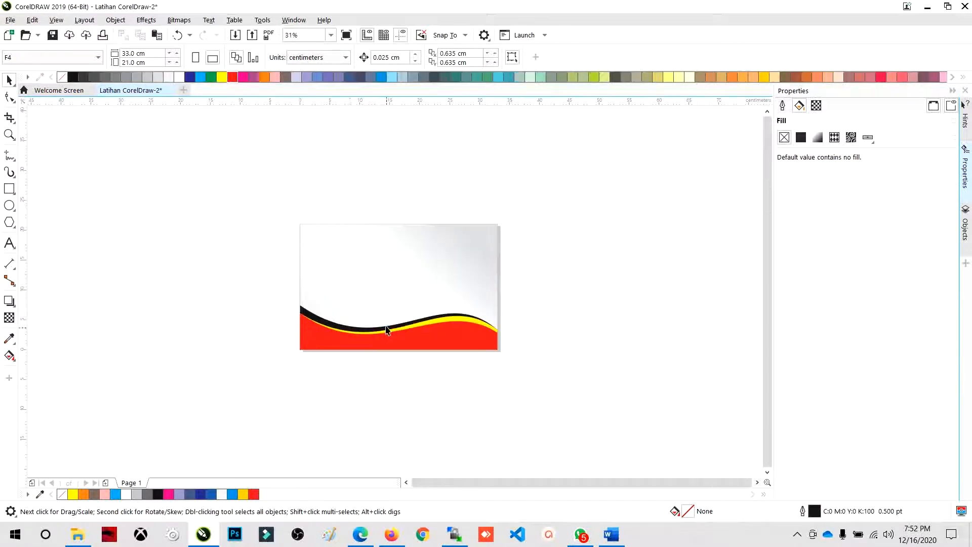
pyautogui.scroll(2, 350, 303)
pyautogui.moveTo(517, 428); pyautogui.dragTo(698, 454)
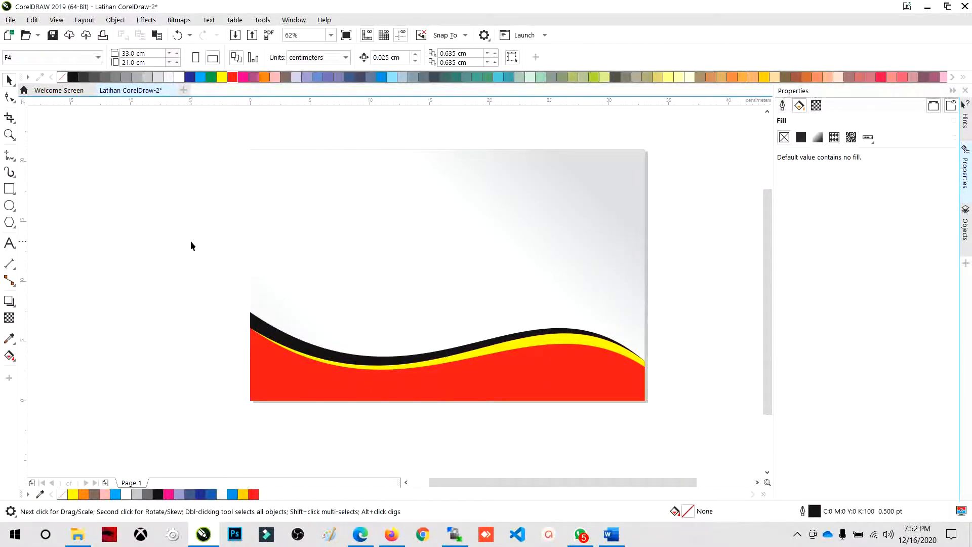
# - Try selecting several objects at once with marquees, around the three wave strips and around the whole page, and clear the selection
pyautogui.moveTo(191, 241); pyautogui.dragTo(695, 429)
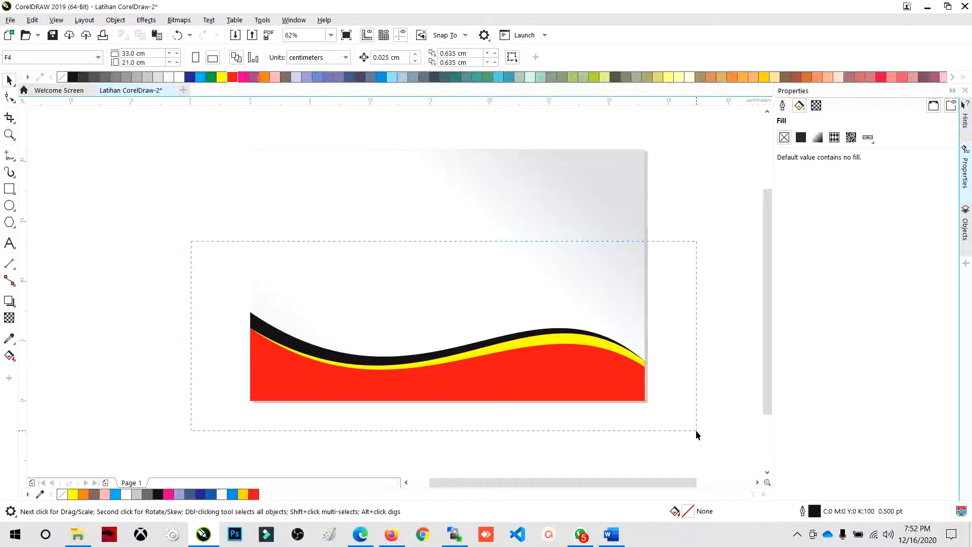
pyautogui.moveTo(696, 430); pyautogui.dragTo(695, 430)
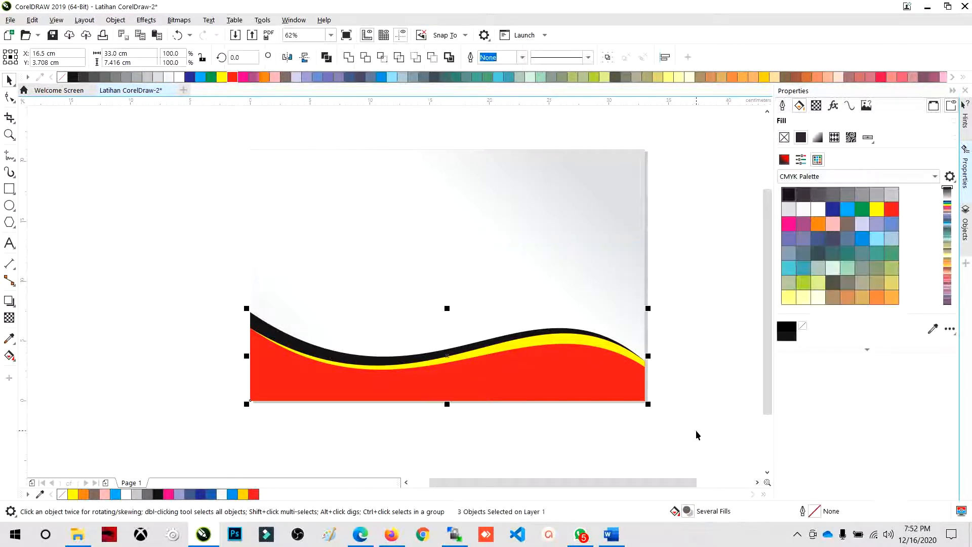
pyautogui.click(696, 429)
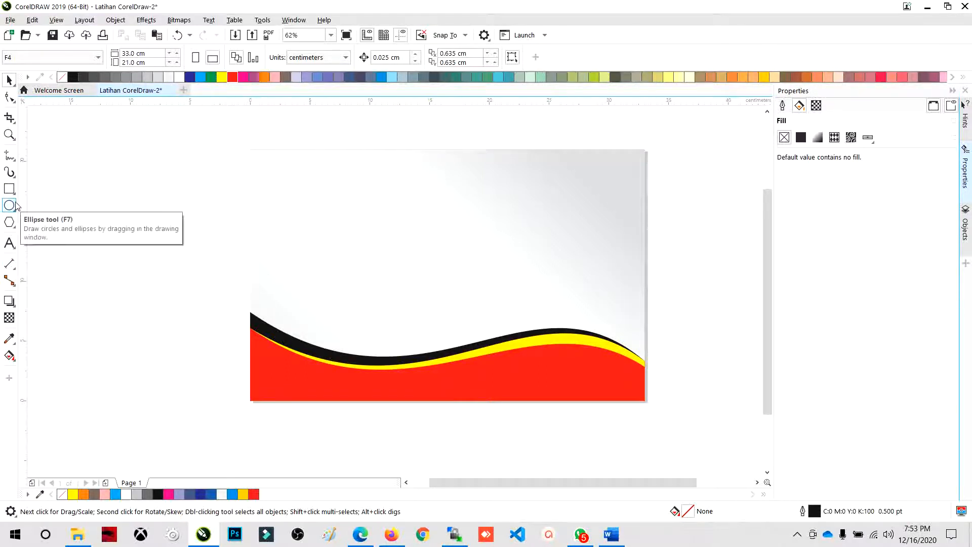
pyautogui.moveTo(212, 134); pyautogui.dragTo(679, 419)
pyautogui.click(679, 419)
pyautogui.moveTo(223, 135); pyautogui.dragTo(662, 421)
pyautogui.click(668, 418)
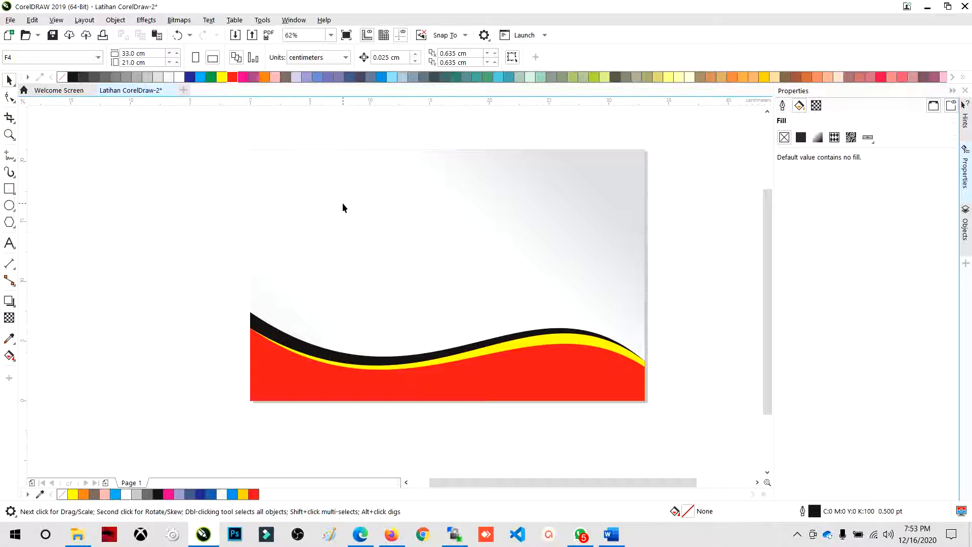
pyautogui.click(12, 194)
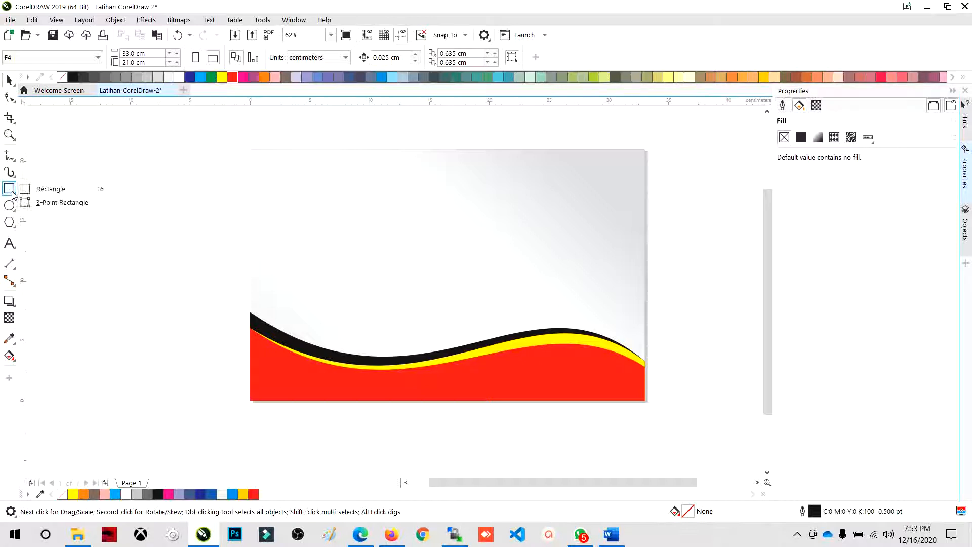
pyautogui.click(50, 190)
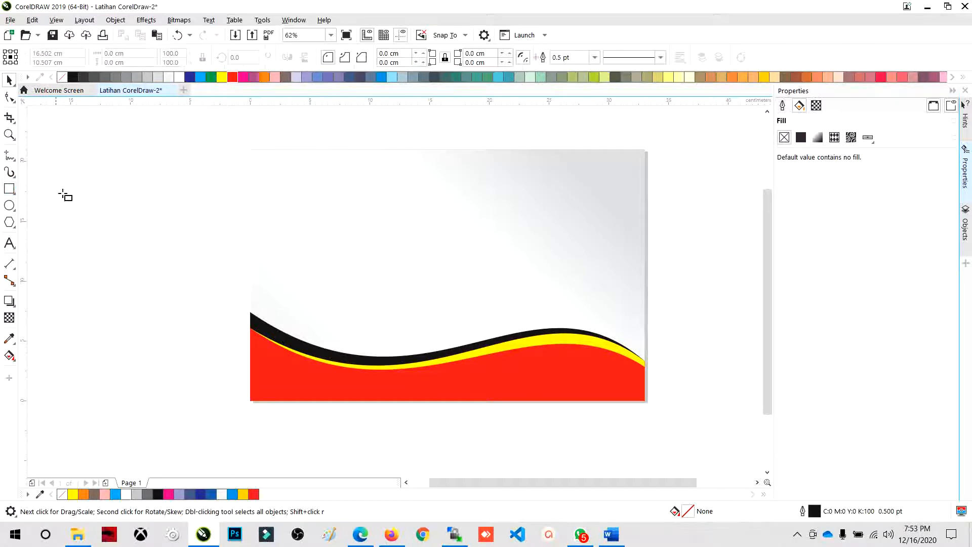
pyautogui.click(9, 80)
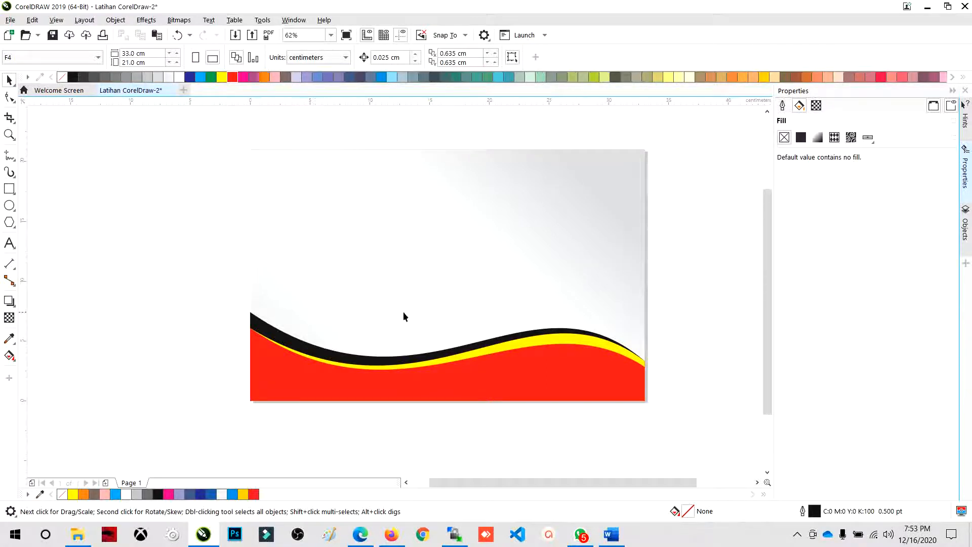
# - Select the black rear strip and the yellow middle strip individually and clear the selection
pyautogui.moveTo(178, 271); pyautogui.dragTo(260, 330)
pyautogui.click(260, 331)
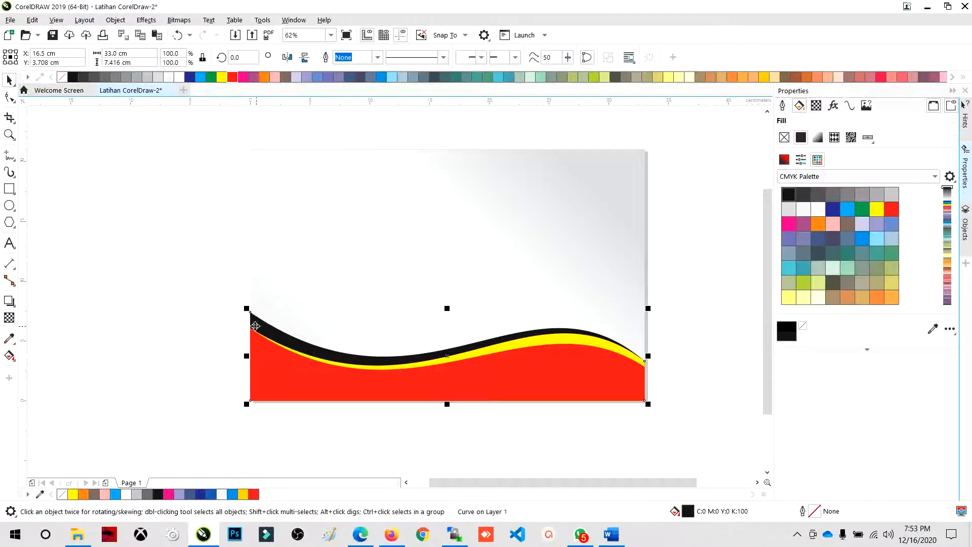
pyautogui.moveTo(178, 274); pyautogui.dragTo(215, 298)
pyautogui.moveTo(687, 448); pyautogui.dragTo(275, 337)
pyautogui.click(291, 337)
pyautogui.click(220, 320)
pyautogui.click(267, 334)
pyautogui.click(541, 341)
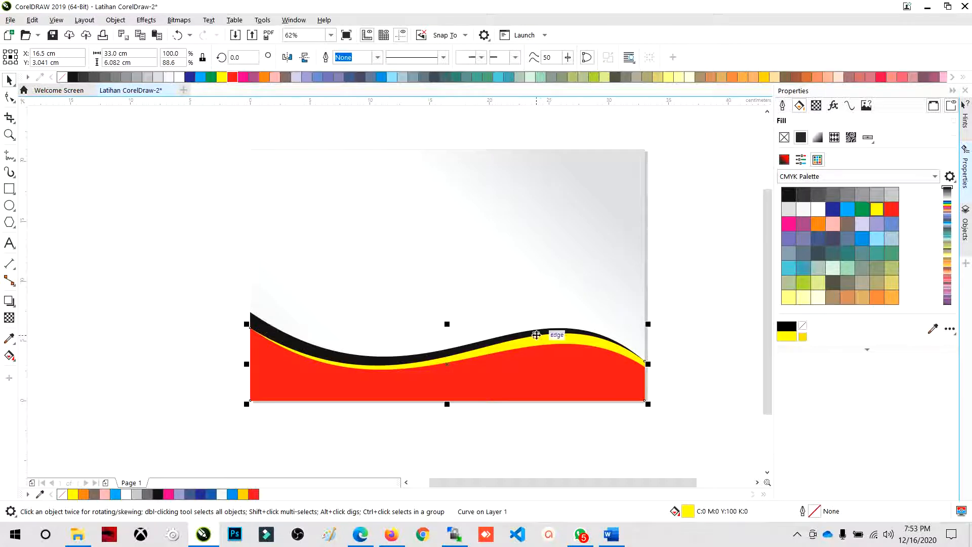
pyautogui.press('Escape')
# - Add the black, yellow and red wave strips to one selection, move them together down and to the left, and undo the move
pyautogui.click(256, 329)
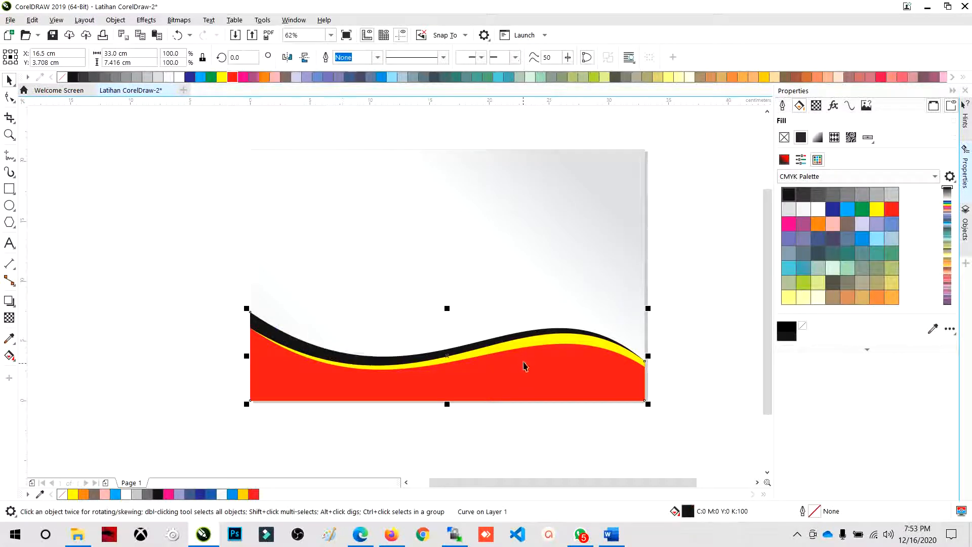
pyautogui.keyDown('shift'); pyautogui.click(528, 344); pyautogui.keyUp('shift')
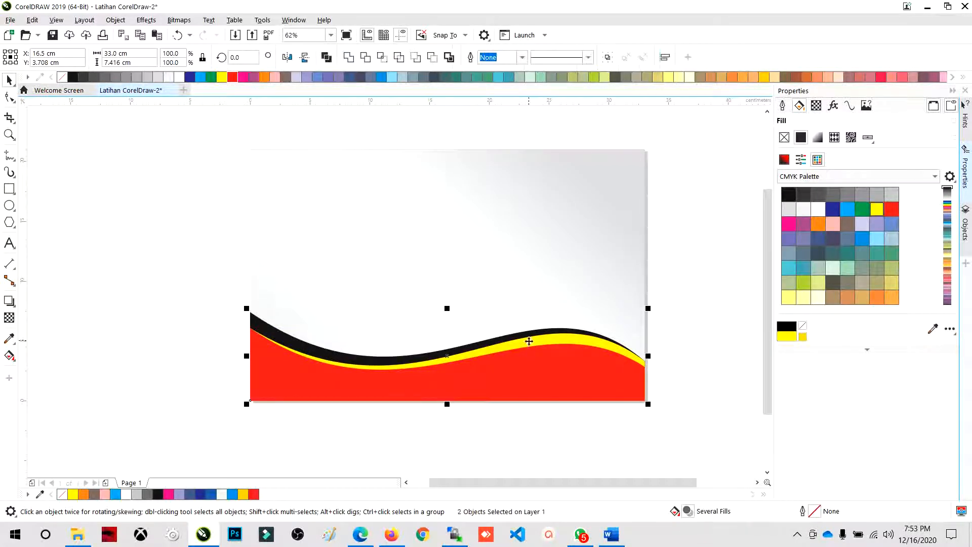
pyautogui.keyDown('shift'); pyautogui.click(529, 360); pyautogui.keyUp('shift')
pyautogui.moveTo(588, 385); pyautogui.dragTo(374, 350)
pyautogui.hotkey('ctrl', 'z')
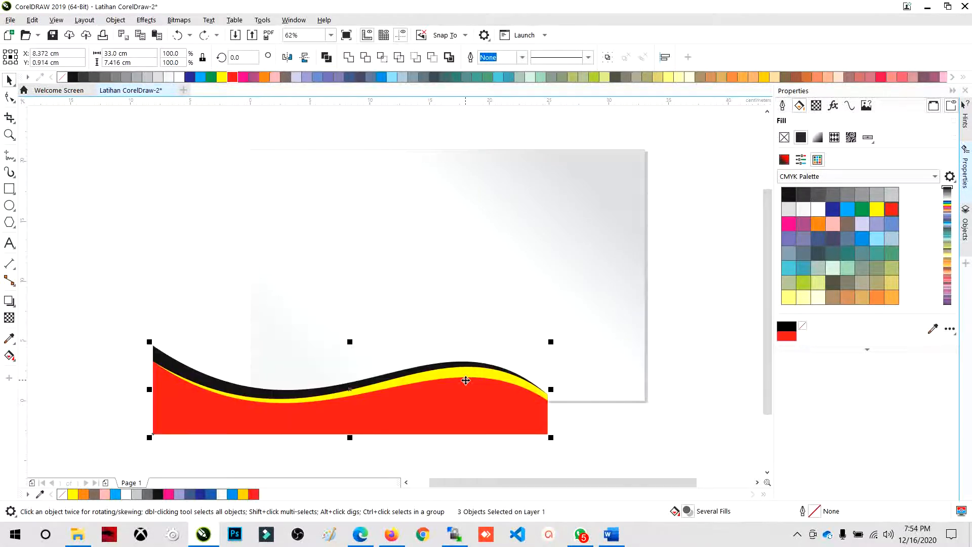
pyautogui.moveTo(463, 377); pyautogui.dragTo(559, 344)
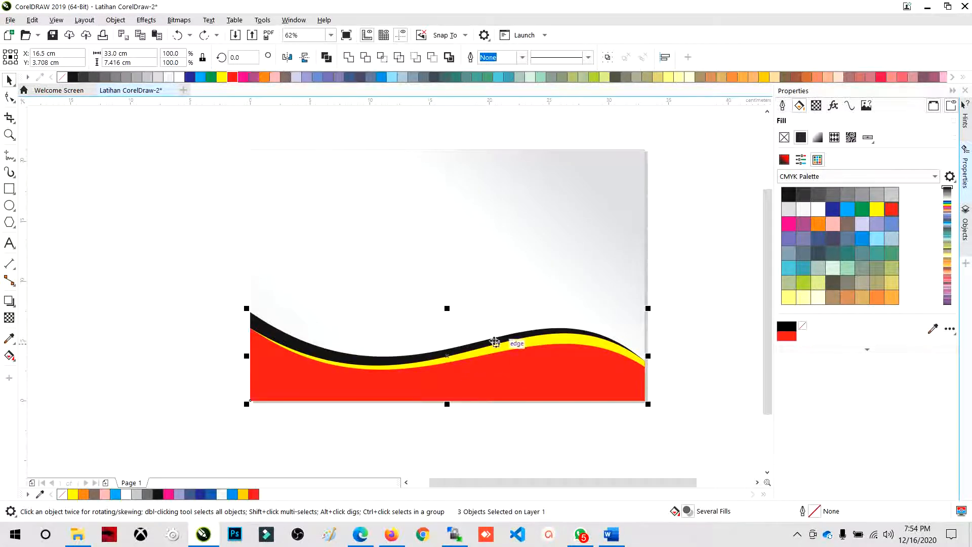
# - Group the black, yellow and red wave strips into one object and clear the selection
pyautogui.rightClick(477, 365)
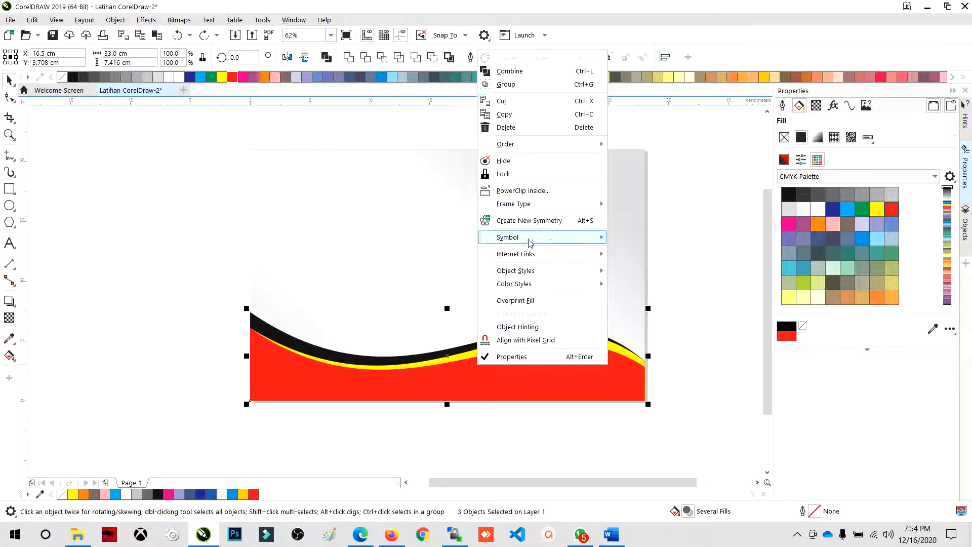
pyautogui.click(171, 177)
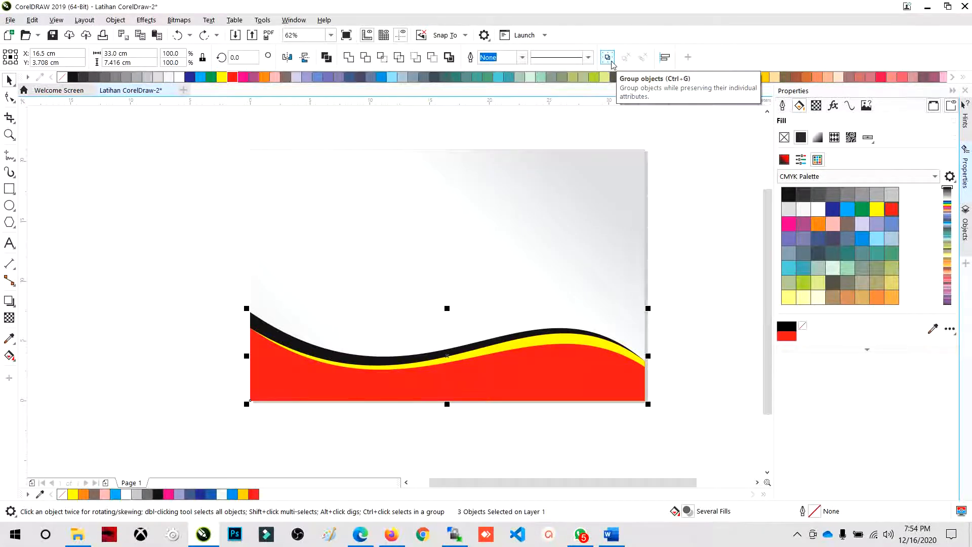
pyautogui.click(162, 310)
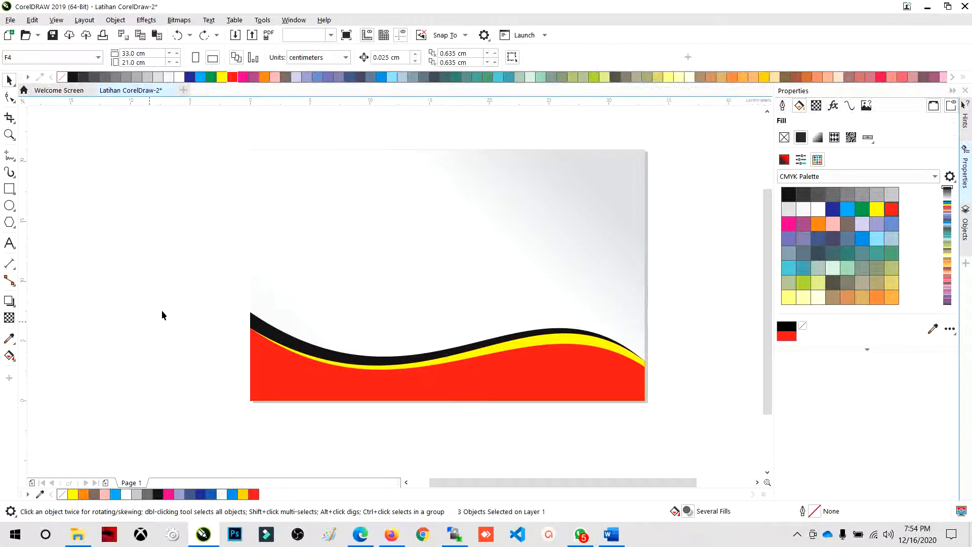
pyautogui.moveTo(172, 266); pyautogui.dragTo(554, 369)
pyautogui.moveTo(111, 213); pyautogui.dragTo(117, 216)
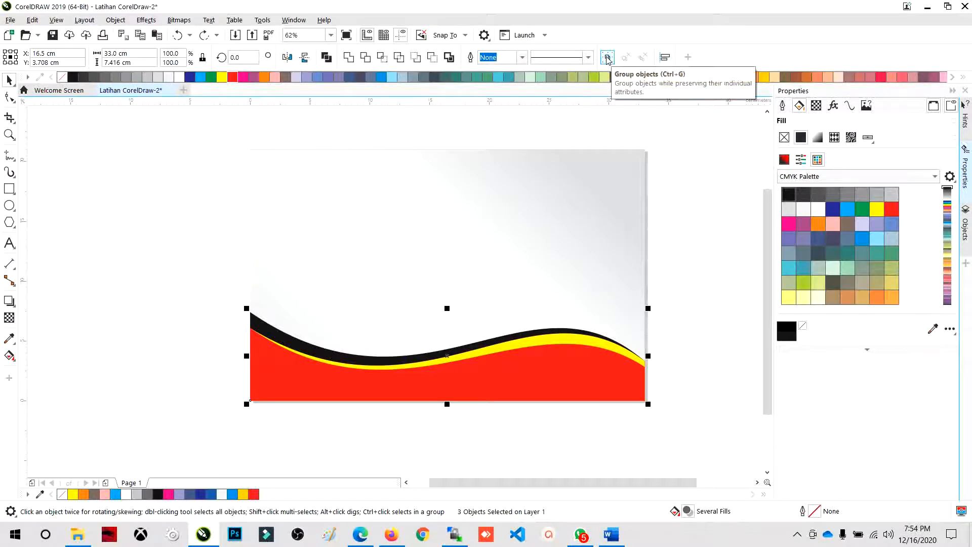
pyautogui.click(607, 58)
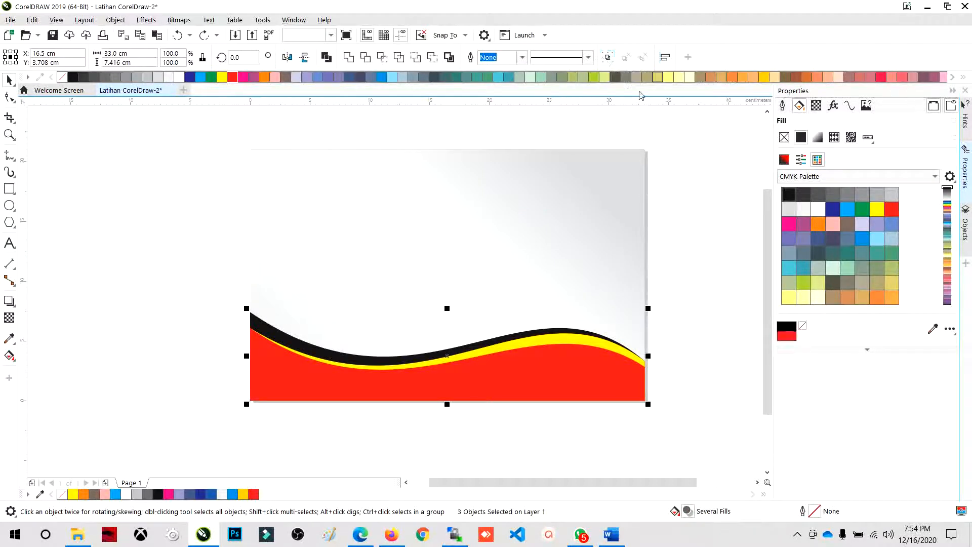
pyautogui.click(679, 184)
# - Try a dark blue fill on the grouped wave strips, undo it and clear the selection
pyautogui.click(472, 354)
pyautogui.keyDown('alt'); pyautogui.click(476, 362); pyautogui.keyUp('alt')
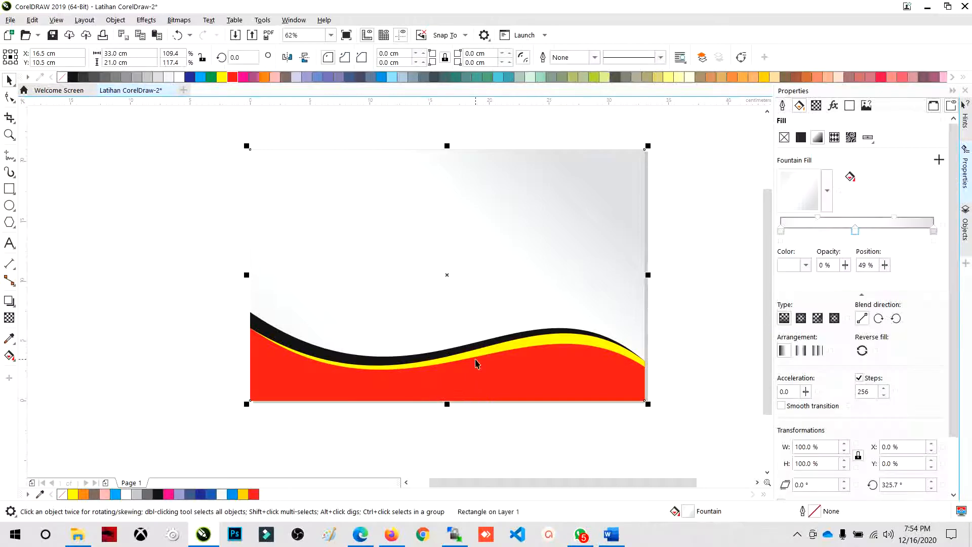
pyautogui.click(476, 362)
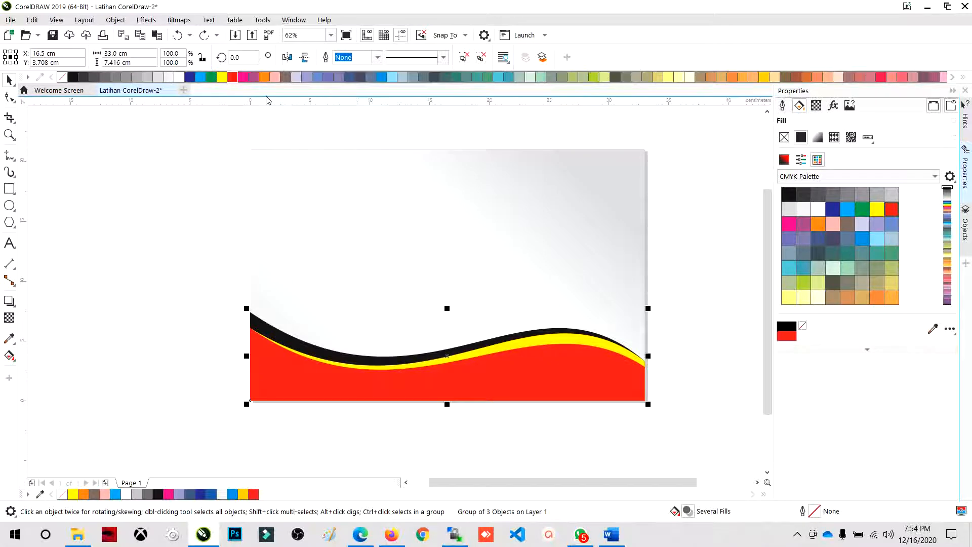
pyautogui.click(191, 77)
pyautogui.hotkey('ctrl', 'z')
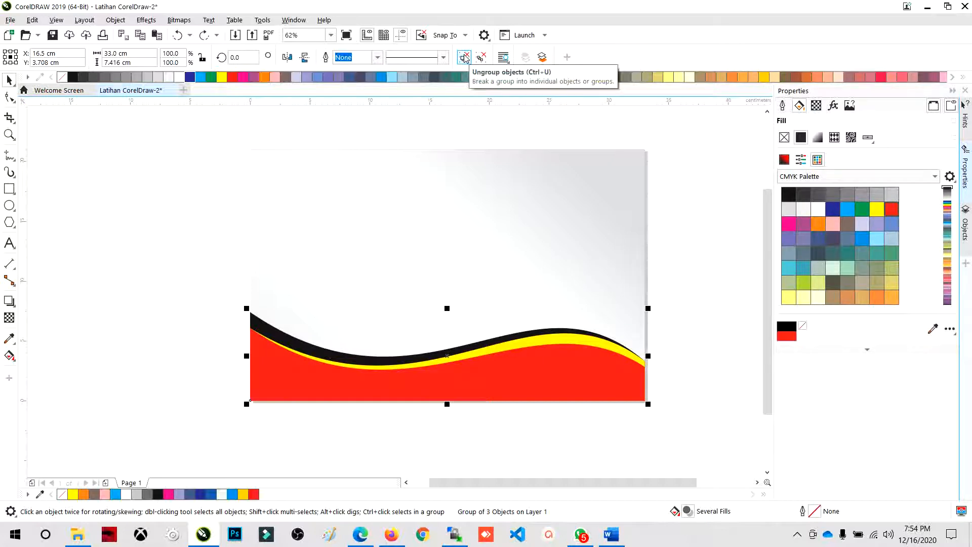
pyautogui.click(672, 397)
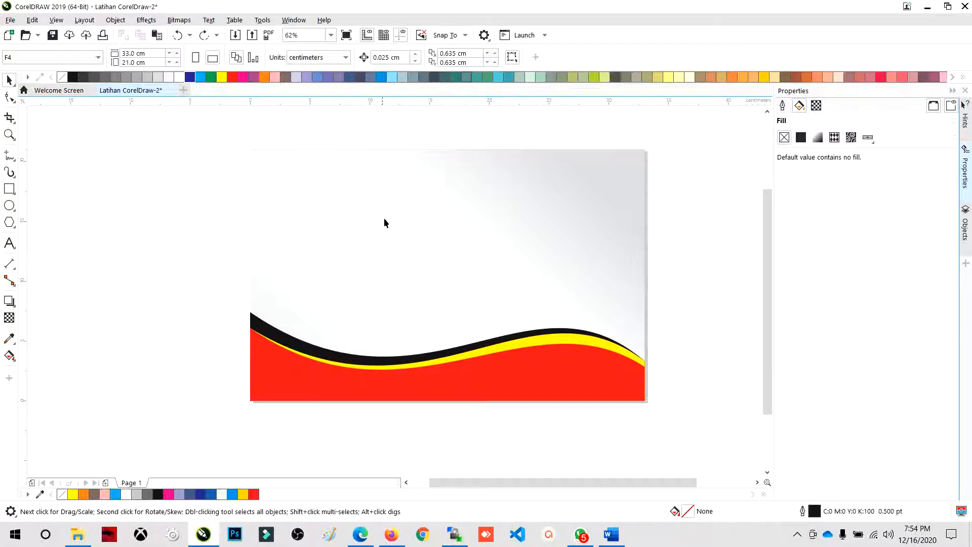
# - Try moving the gradient background rectangle down and to the right, undo the move and clear the selection
pyautogui.click(325, 172)
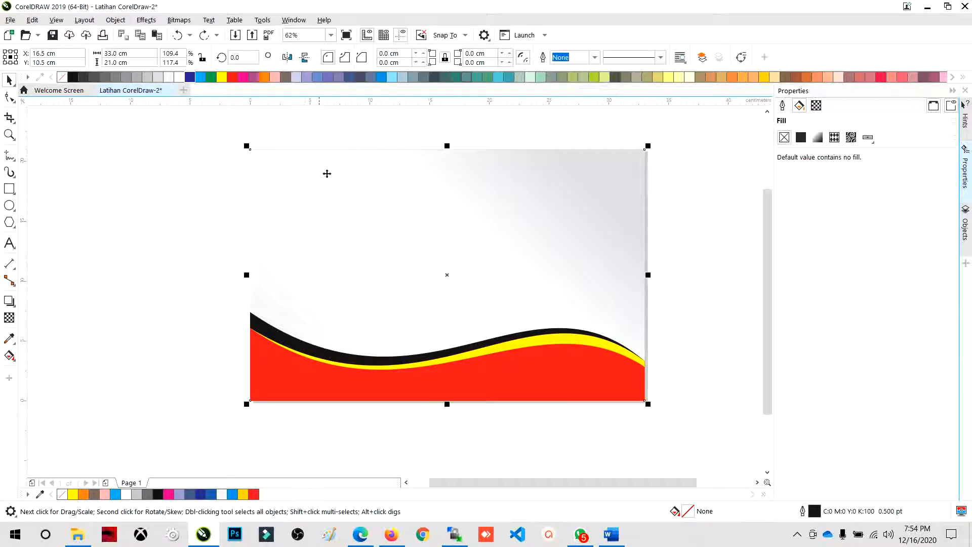
pyautogui.moveTo(340, 198); pyautogui.dragTo(385, 228)
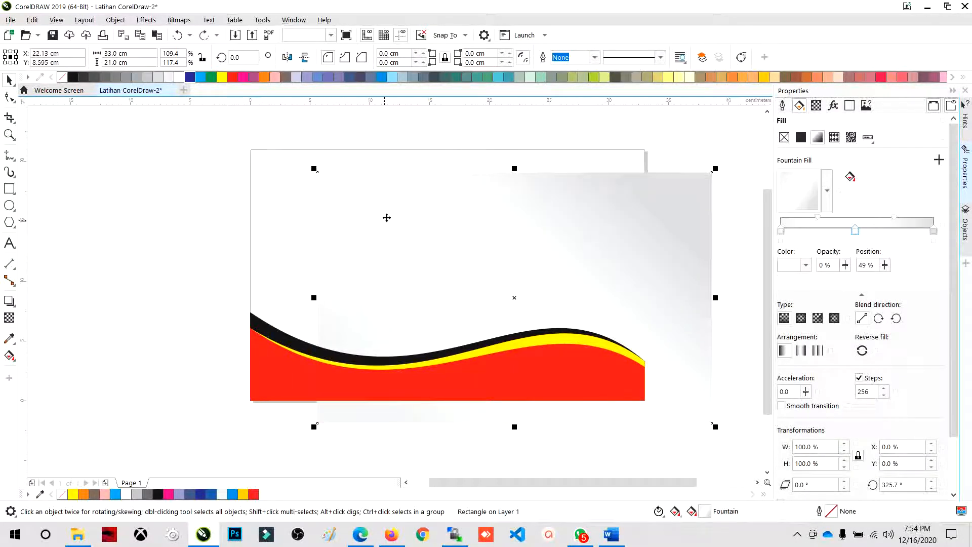
pyautogui.hotkey('ctrl', 'z')
pyautogui.click(228, 229)
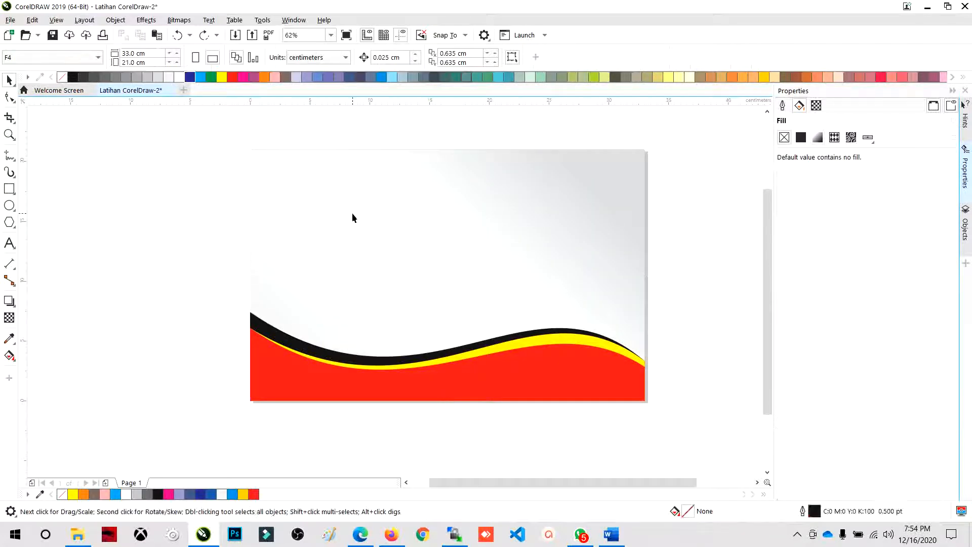
# - Try moving the gradient background rectangle down and to the left, and undo the moves
pyautogui.click(353, 218)
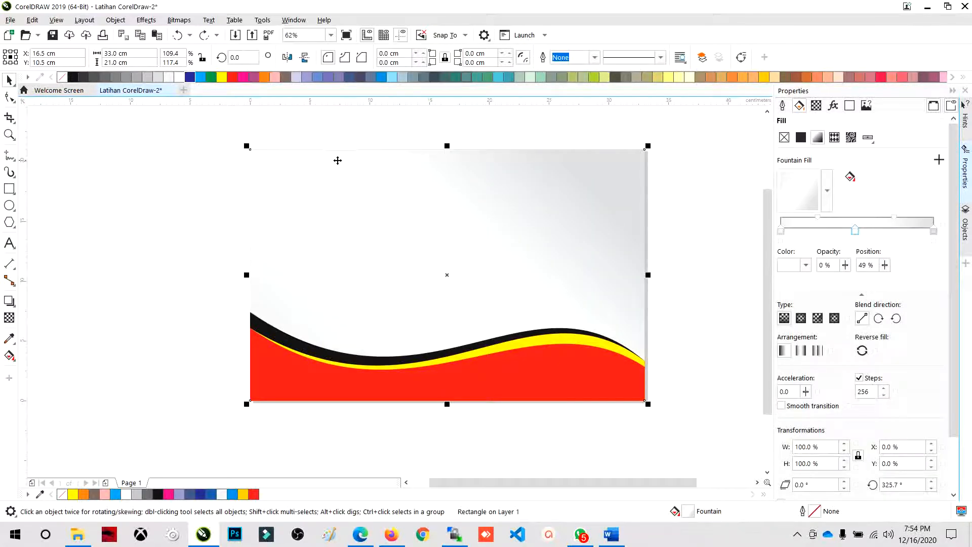
pyautogui.rightClick(389, 208)
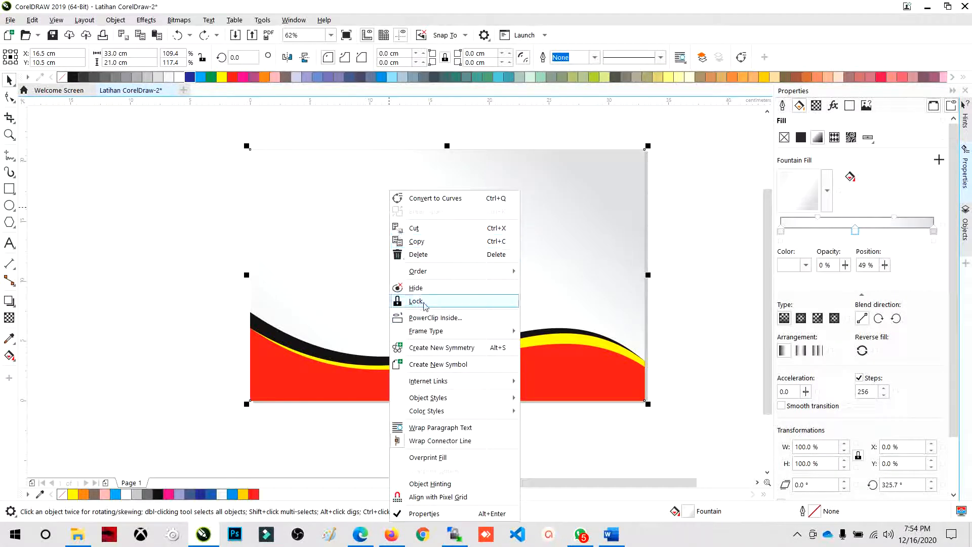
pyautogui.click(423, 304)
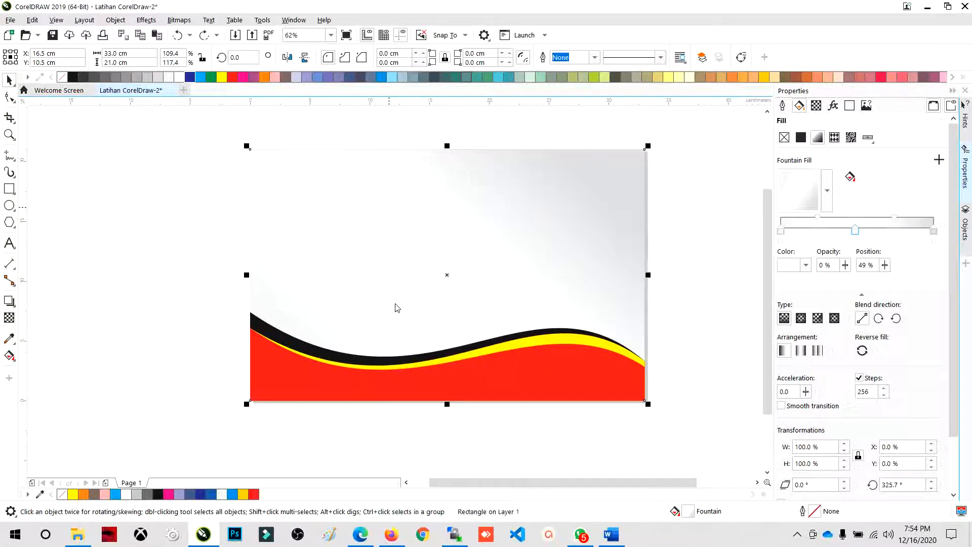
pyautogui.click(222, 268)
pyautogui.click(280, 200)
pyautogui.moveTo(283, 199); pyautogui.dragTo(186, 241)
pyautogui.moveTo(346, 252); pyautogui.dragTo(247, 253)
pyautogui.hotkey('ctrl', 'z')
pyautogui.hotkey('ctrl', 'z')
pyautogui.hotkey('ctrl', 'z')
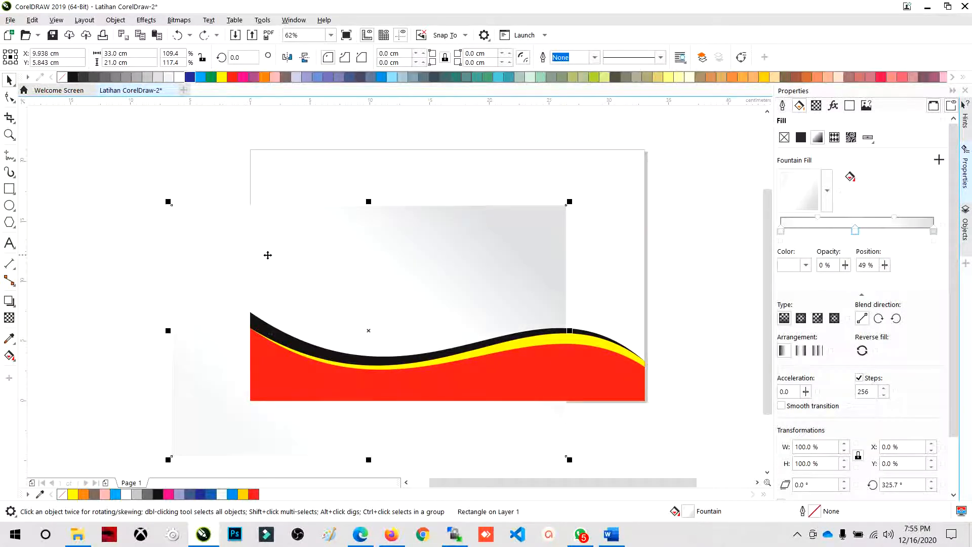
# - Lock the gradient background rectangle in place and clear the selection
pyautogui.rightClick(328, 231)
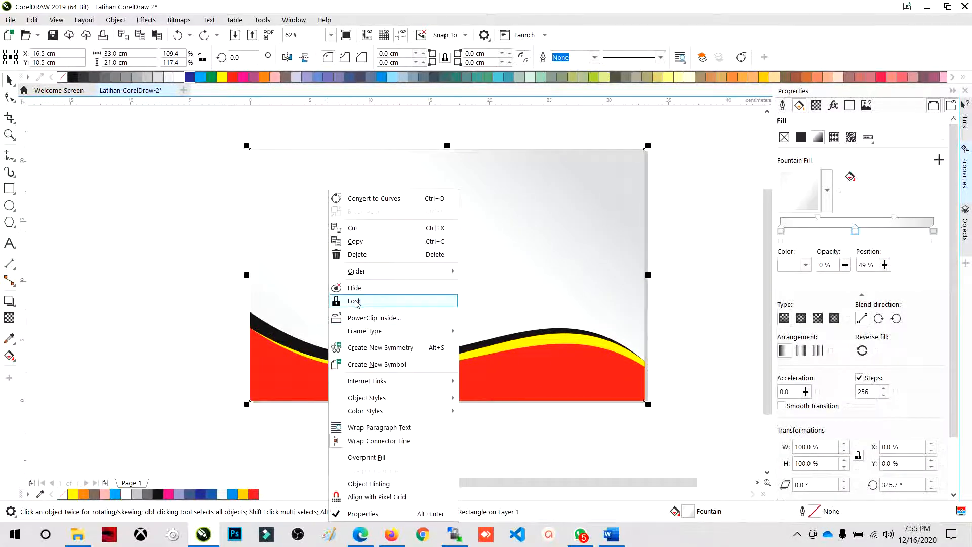
pyautogui.click(355, 301)
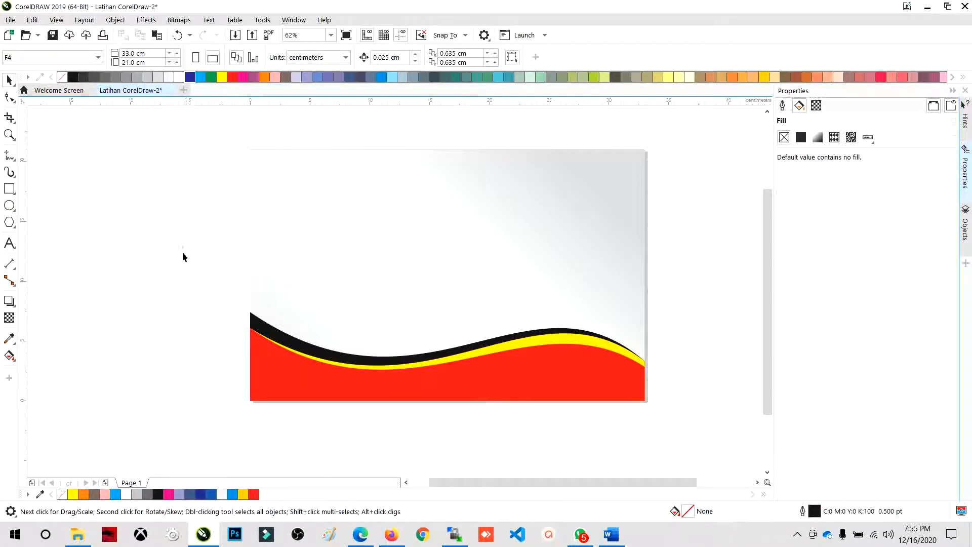
pyautogui.moveTo(681, 434); pyautogui.dragTo(681, 436)
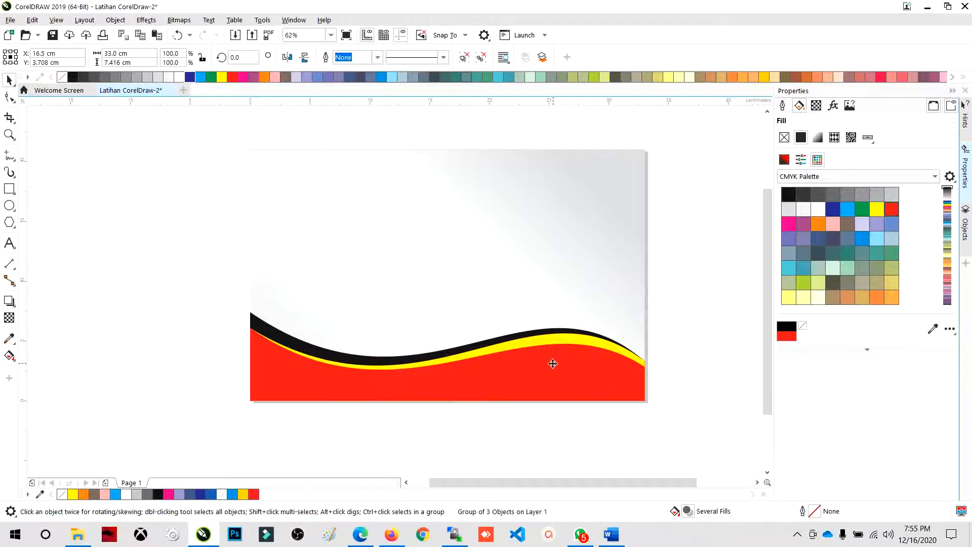
# - Lock the grouped black, yellow and red wave strips in place and clear the selection
pyautogui.moveTo(551, 360)
pyautogui.mouseDown()
pyautogui.moveTo(432, 283)
pyautogui.moveTo(562, 369)
pyautogui.mouseUp()
pyautogui.rightClick(510, 362)
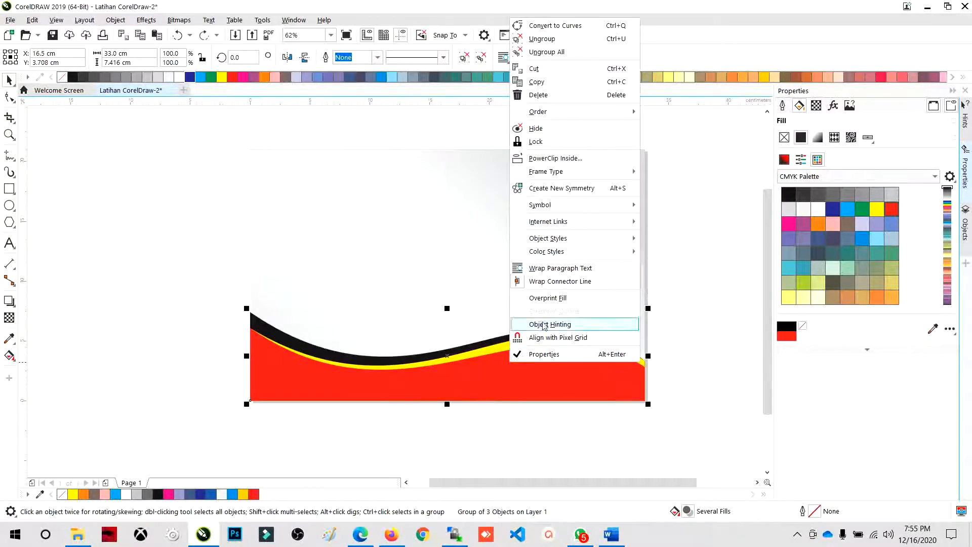
pyautogui.click(536, 142)
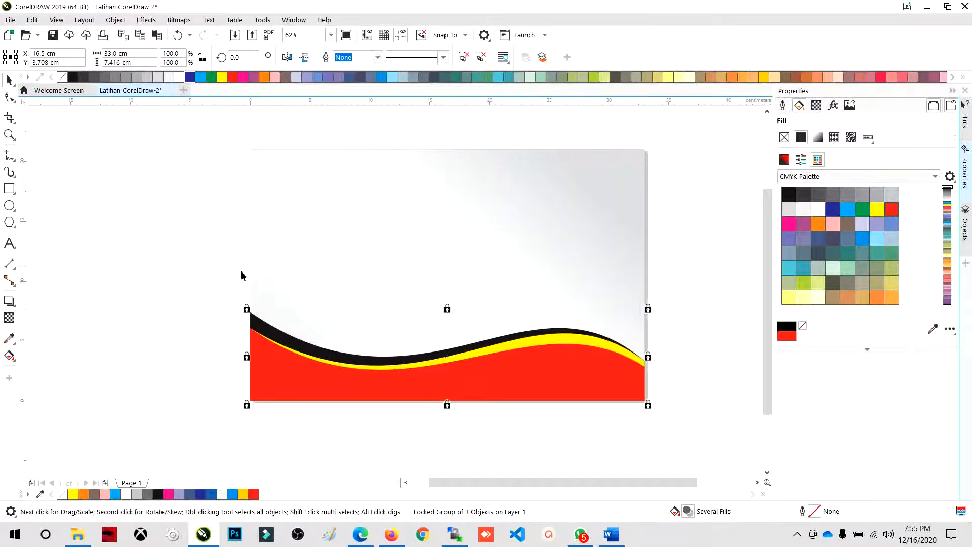
pyautogui.scroll(-2, 351, 344)
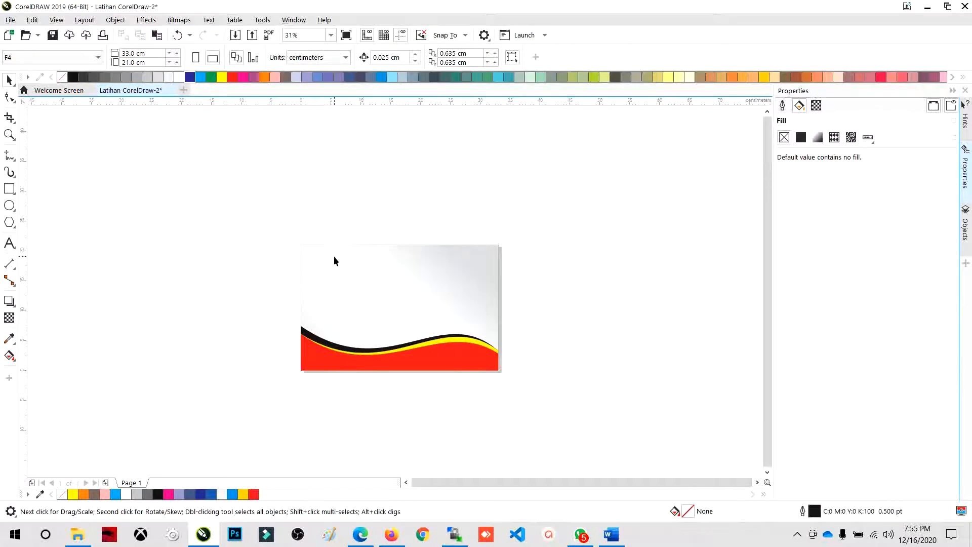
# - Draw a square about 6.3 cm wide in the upper-left area of the page with the Rectangle tool
pyautogui.scroll(2, 389, 356)
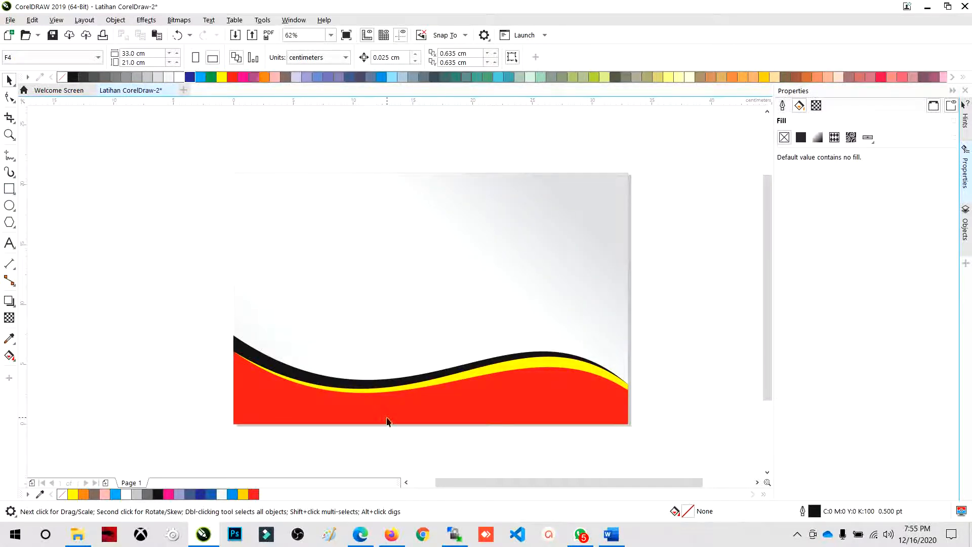
pyautogui.click(8, 190)
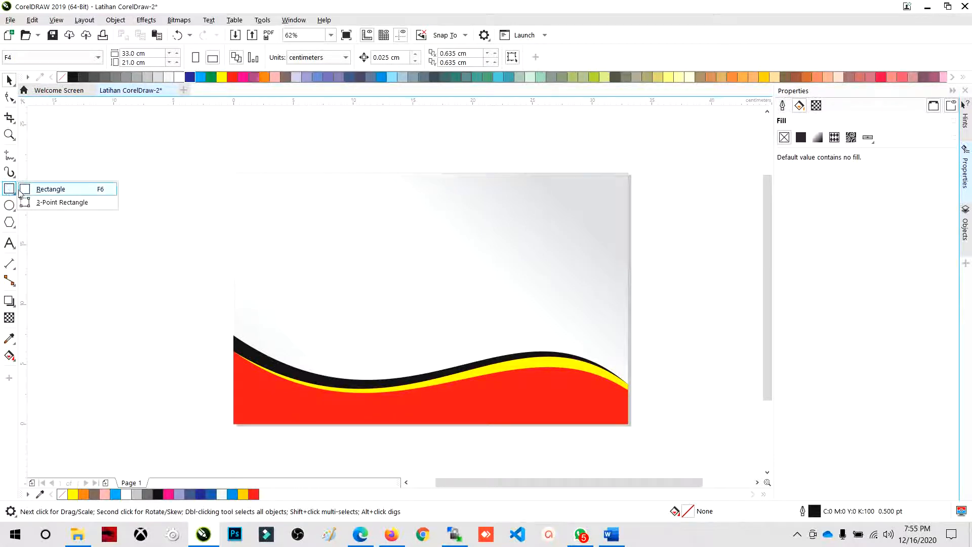
pyautogui.click(41, 189)
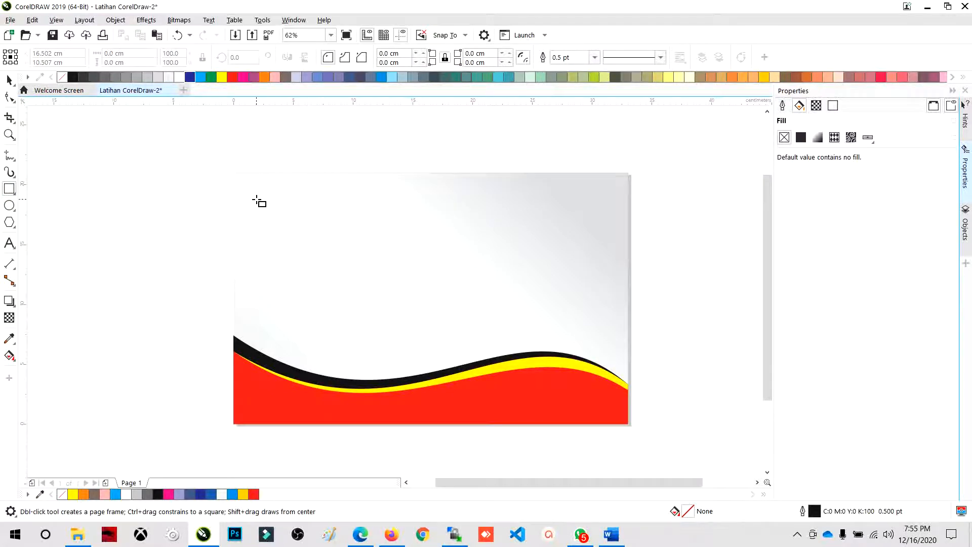
pyautogui.moveTo(256, 199); pyautogui.dragTo(332, 275)
pyautogui.click(10, 80)
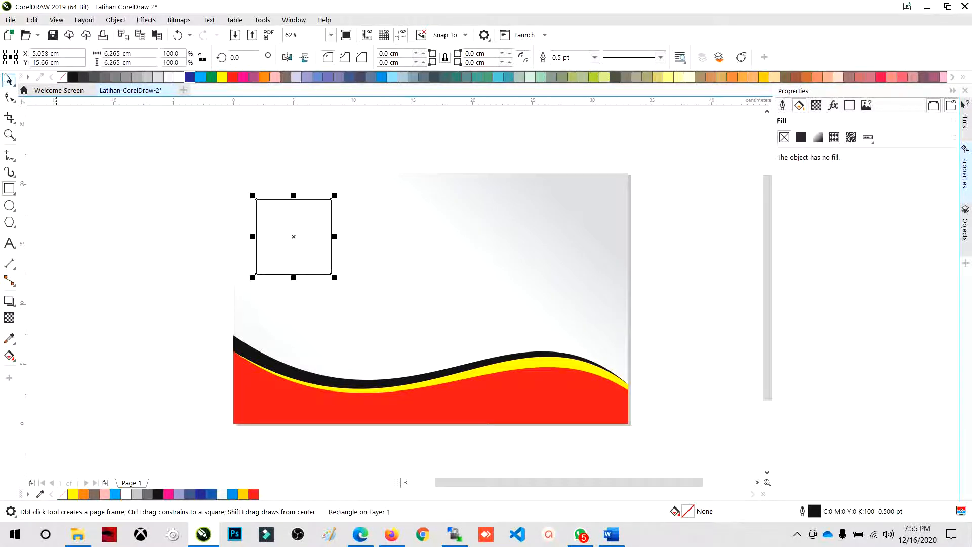
pyautogui.click(257, 235)
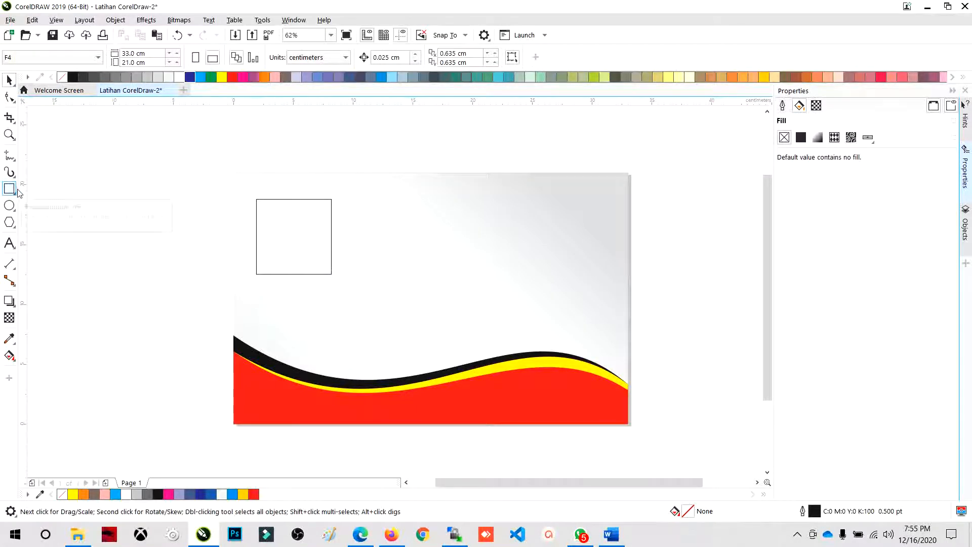
# - Set the square's width and height to 6 cm and move it right, near the middle of the page
pyautogui.click(293, 231)
pyautogui.click(139, 54)
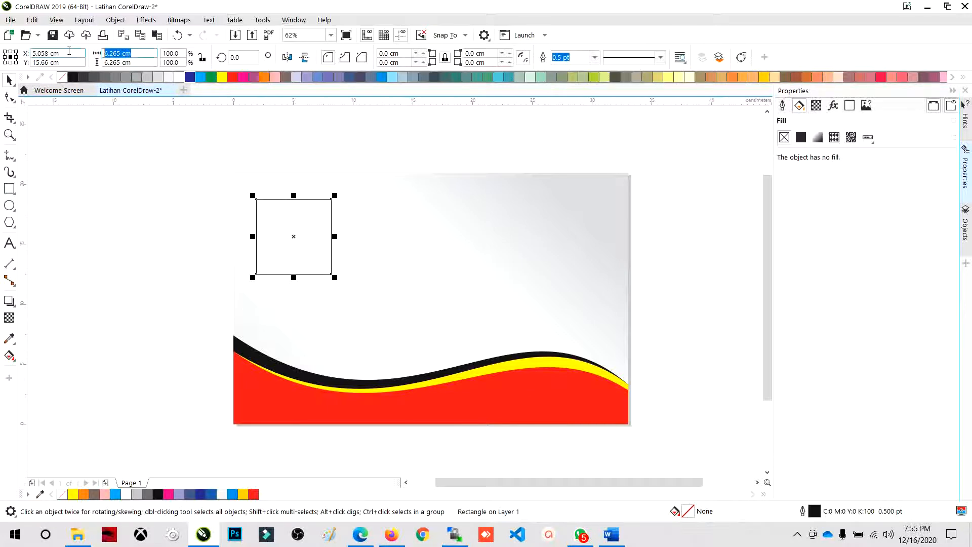
pyautogui.write('6')
pyautogui.press('Tab')
pyautogui.write('6')
pyautogui.press('Return')
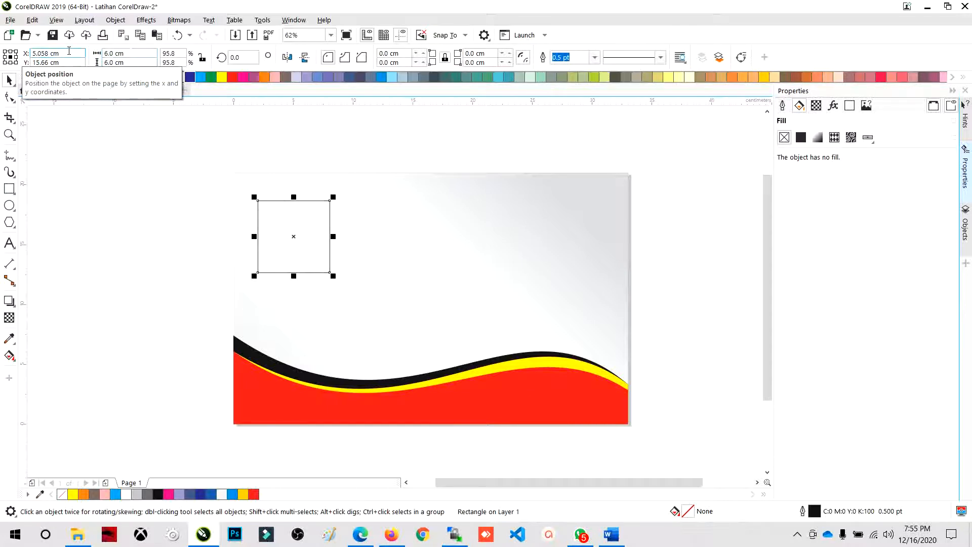
pyautogui.moveTo(320, 237); pyautogui.dragTo(413, 250)
# - Fill the square with green and remove its outline
pyautogui.scroll(2, 413, 250)
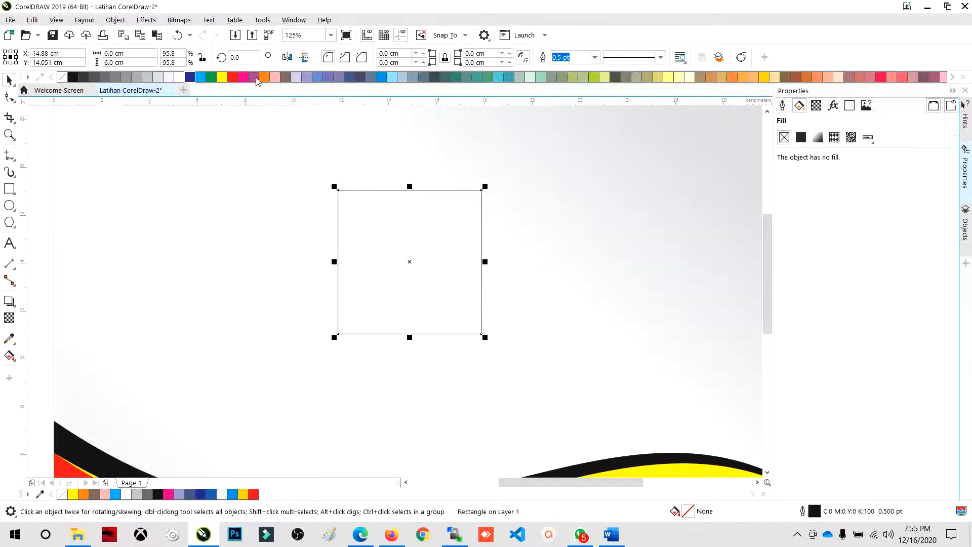
pyautogui.click(211, 77)
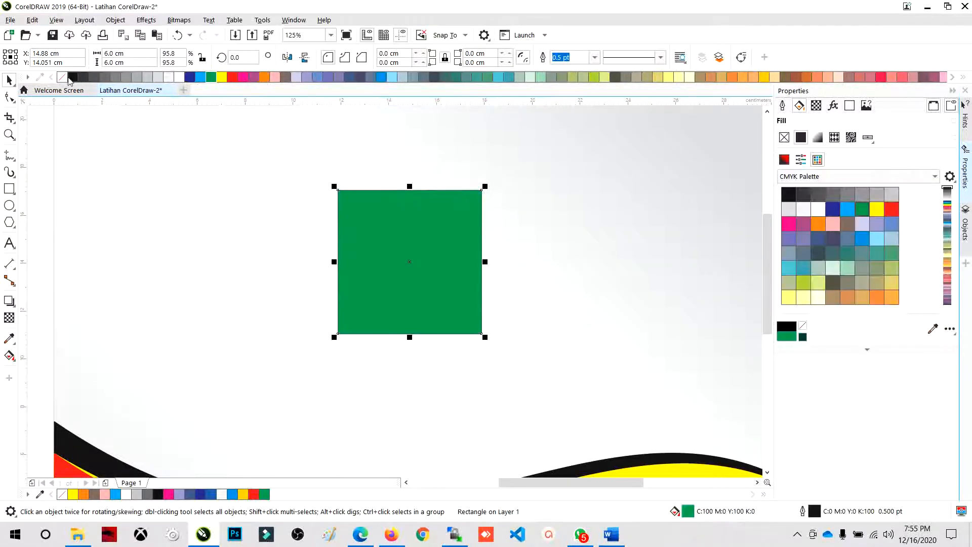
pyautogui.rightClick(62, 77)
pyautogui.scroll(-1, 416, 263)
pyautogui.click(406, 161)
pyautogui.click(419, 242)
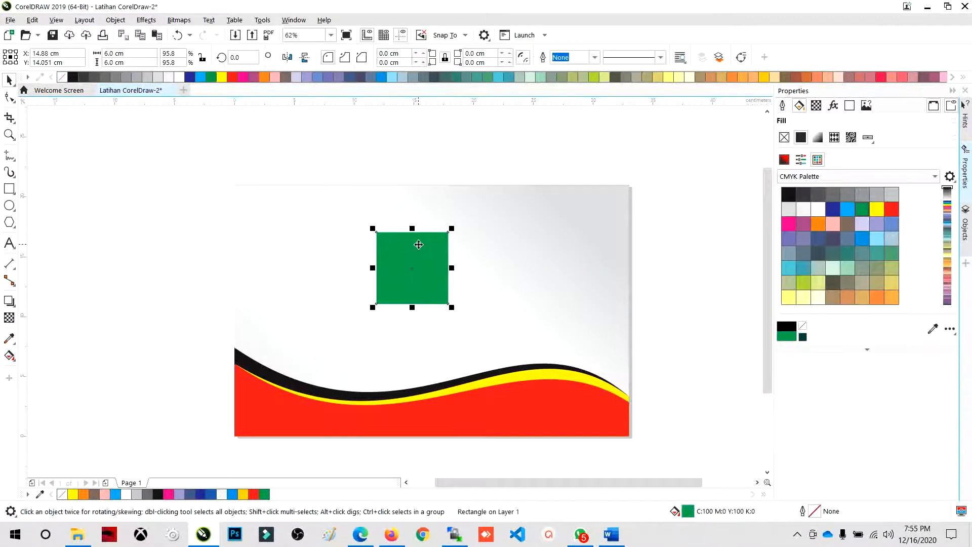
# - Draw a circle about 4.3 cm in diameter to the left of the green square with the Ellipse tool
pyautogui.scroll(1, 419, 244)
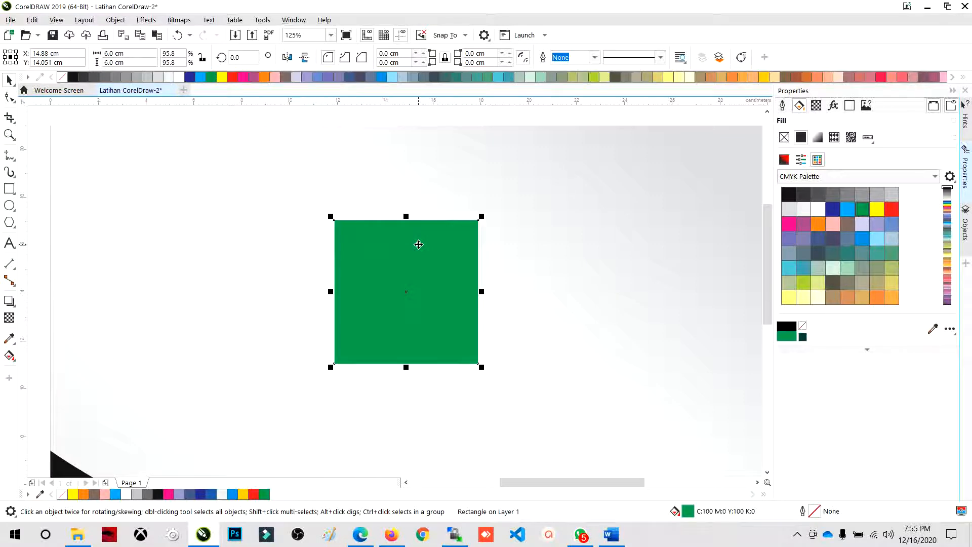
pyautogui.click(6, 206)
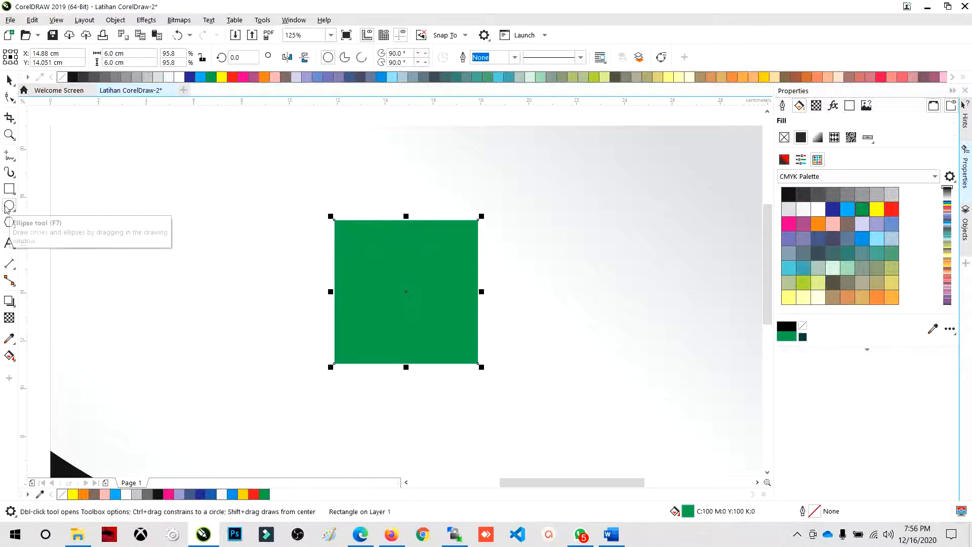
pyautogui.moveTo(203, 222); pyautogui.dragTo(257, 326)
pyautogui.click(10, 79)
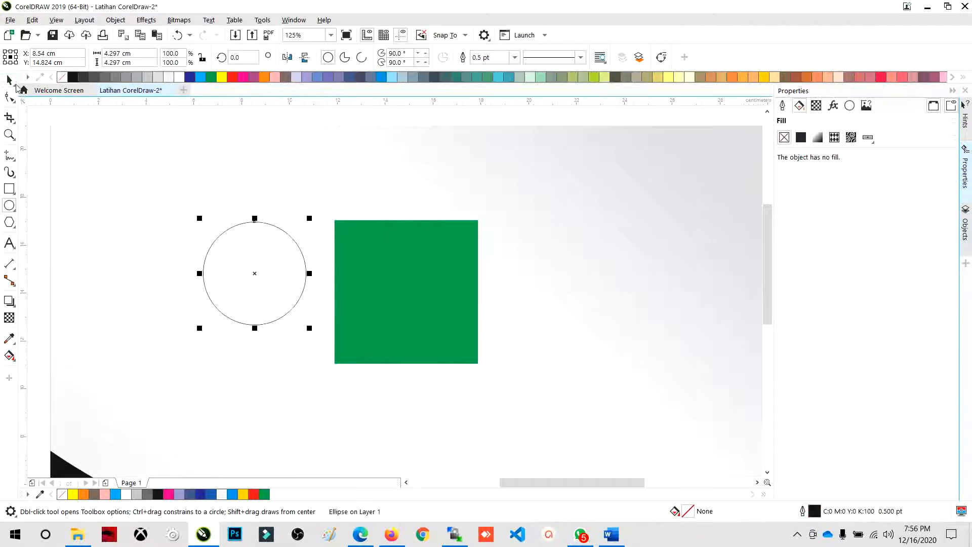
# - Shift the green square slightly to the right and place the circle on top of it, near its middle
pyautogui.click(302, 203)
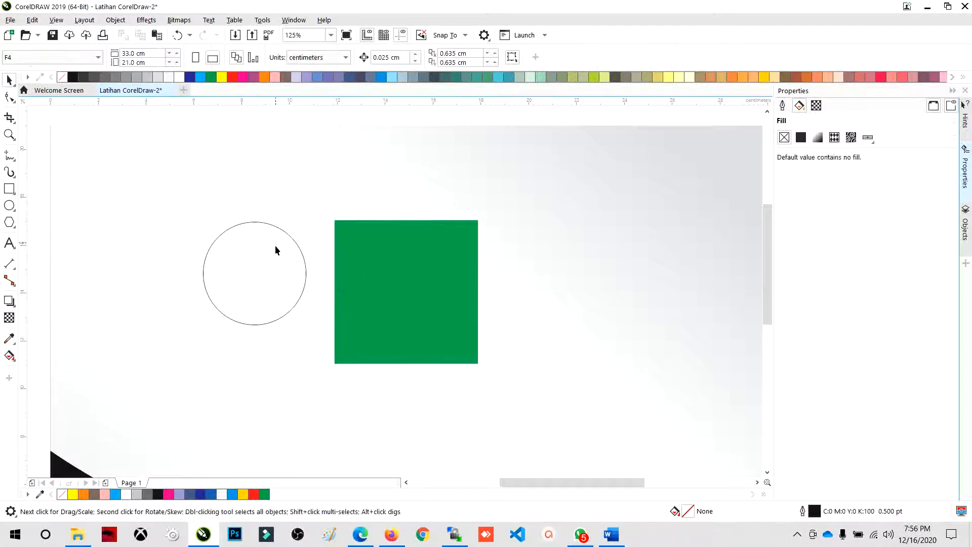
pyautogui.click(295, 263)
pyautogui.moveTo(257, 243); pyautogui.dragTo(432, 262)
pyautogui.hotkey('ctrl', 'z')
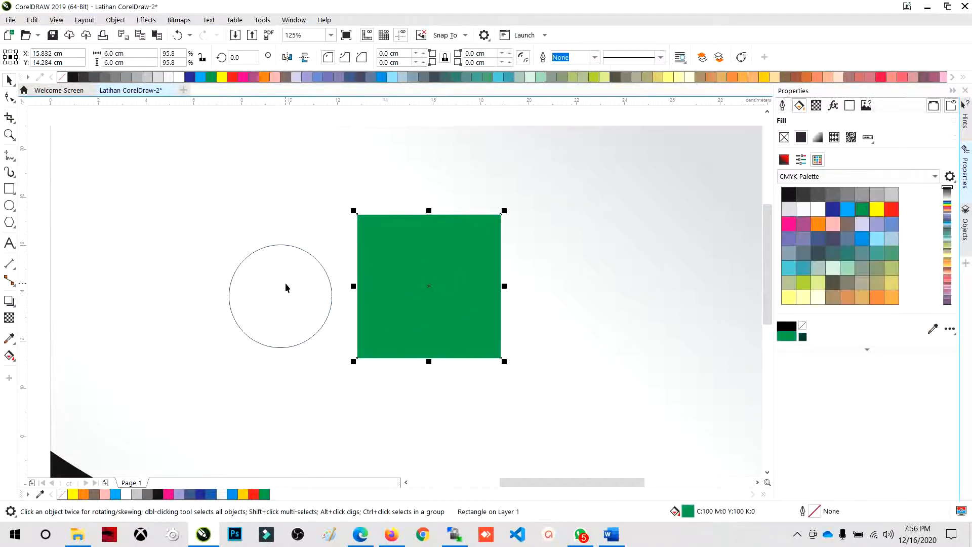
pyautogui.moveTo(305, 290); pyautogui.dragTo(416, 267)
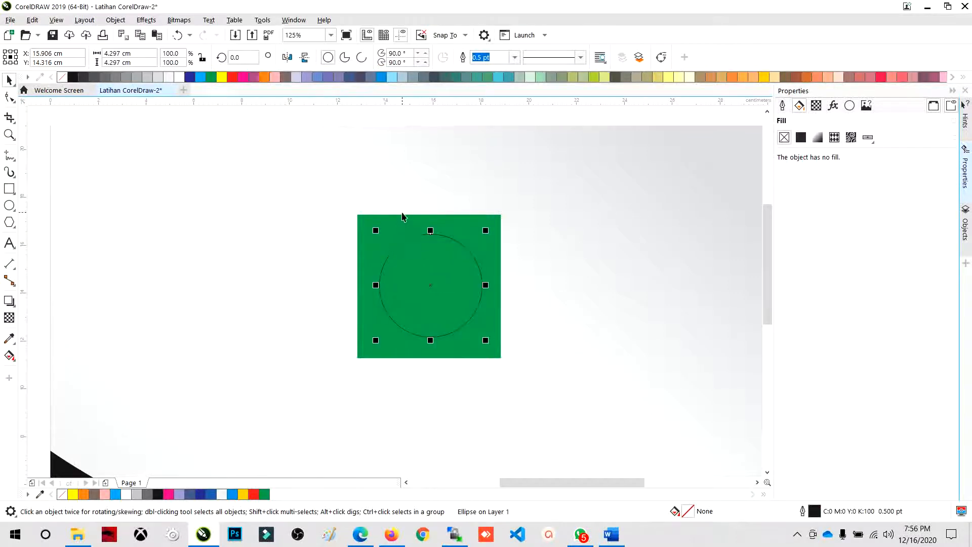
# - Select the circle and the green square together and align the circle's centre exactly with the square's centre
pyautogui.moveTo(300, 121); pyautogui.dragTo(540, 403)
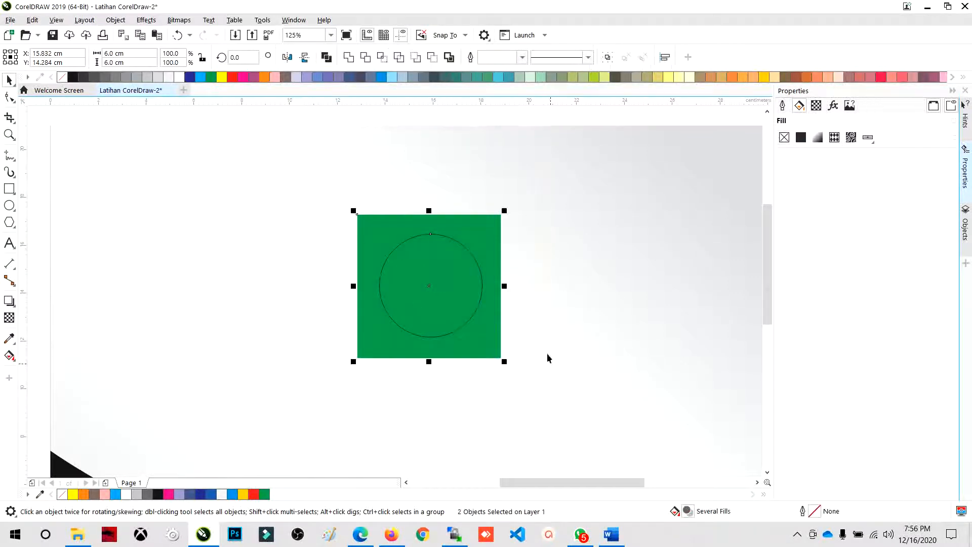
pyautogui.moveTo(304, 120); pyautogui.dragTo(578, 444)
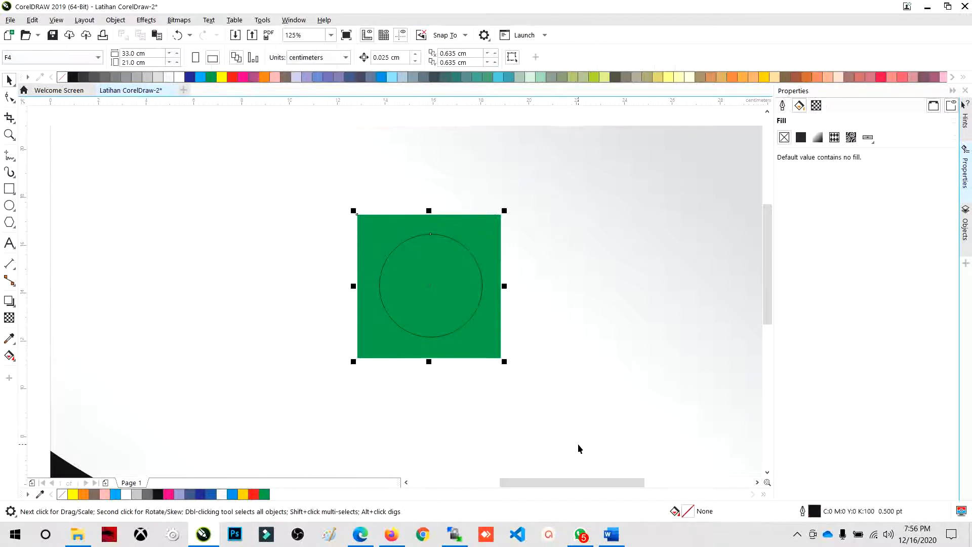
pyautogui.moveTo(298, 117); pyautogui.dragTo(329, 157)
pyautogui.moveTo(582, 434); pyautogui.dragTo(582, 433)
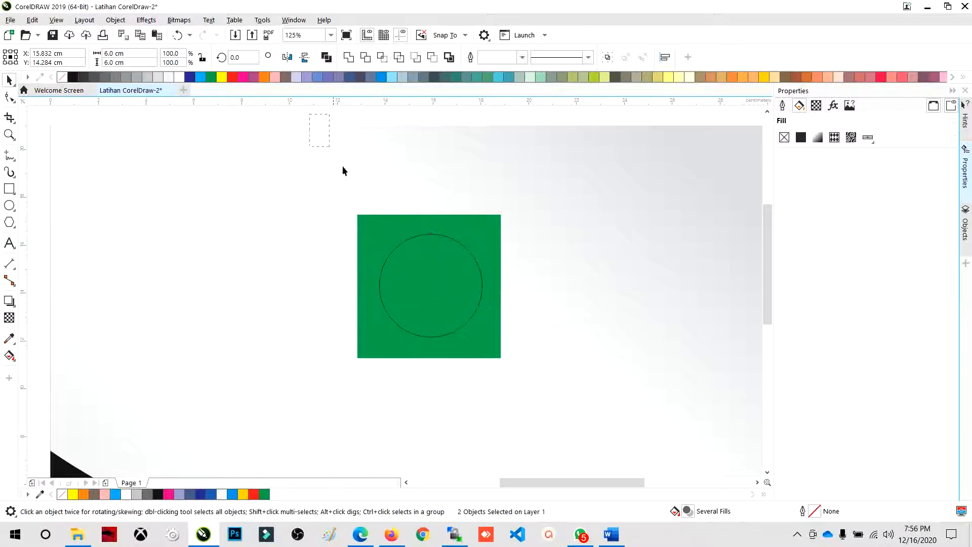
pyautogui.click(462, 292)
pyautogui.keyDown('shift'); pyautogui.click(394, 227); pyautogui.keyUp('shift')
pyautogui.moveTo(309, 119); pyautogui.dragTo(385, 255)
pyautogui.moveTo(542, 424); pyautogui.dragTo(561, 425)
pyautogui.moveTo(324, 120); pyautogui.dragTo(406, 281)
pyautogui.moveTo(568, 411); pyautogui.dragTo(567, 411)
pyautogui.press('c')
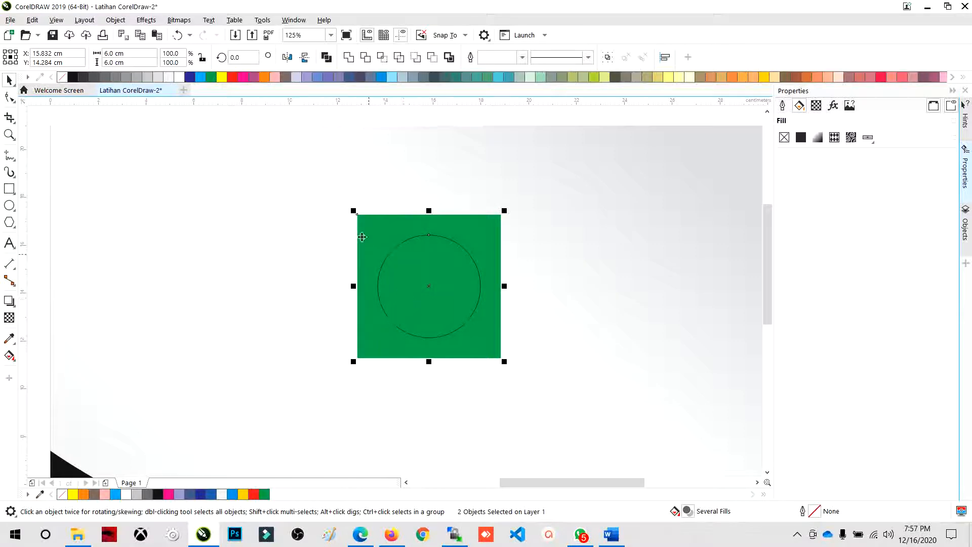
pyautogui.click(397, 249)
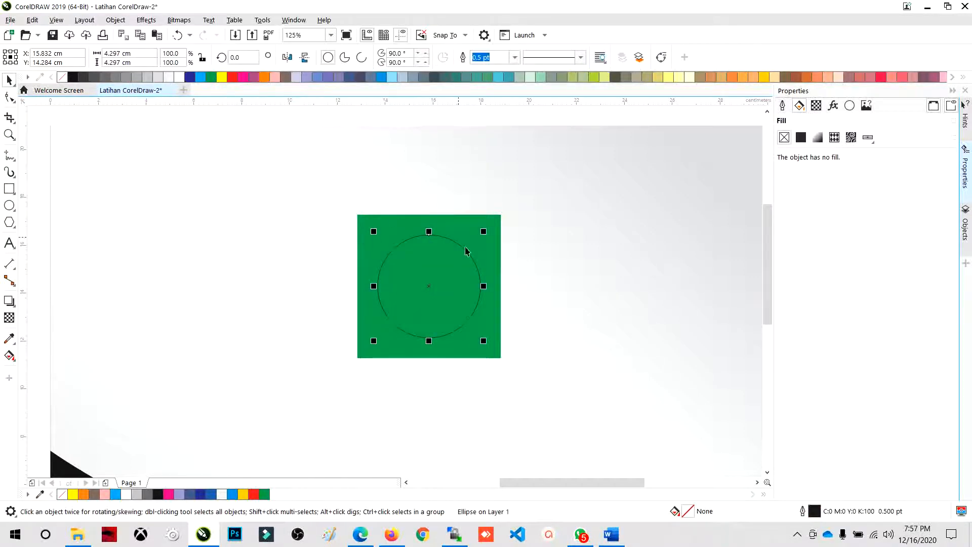
pyautogui.scroll(-2, 390, 236)
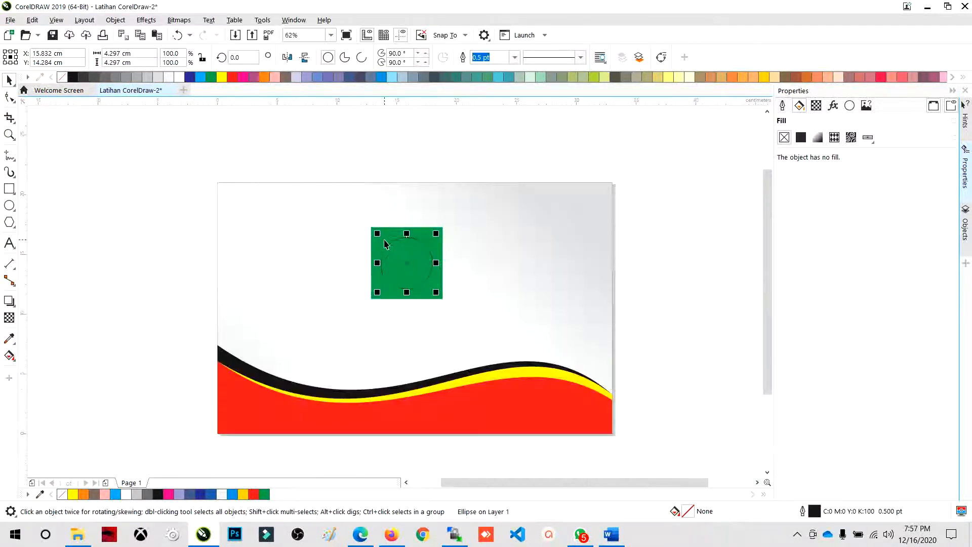
pyautogui.scroll(2, 399, 252)
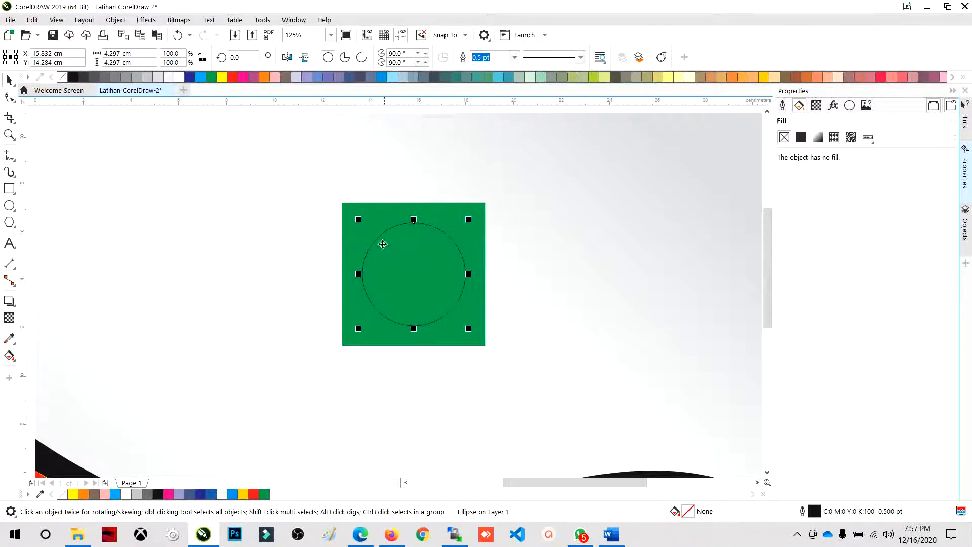
pyautogui.moveTo(282, 126); pyautogui.dragTo(539, 413)
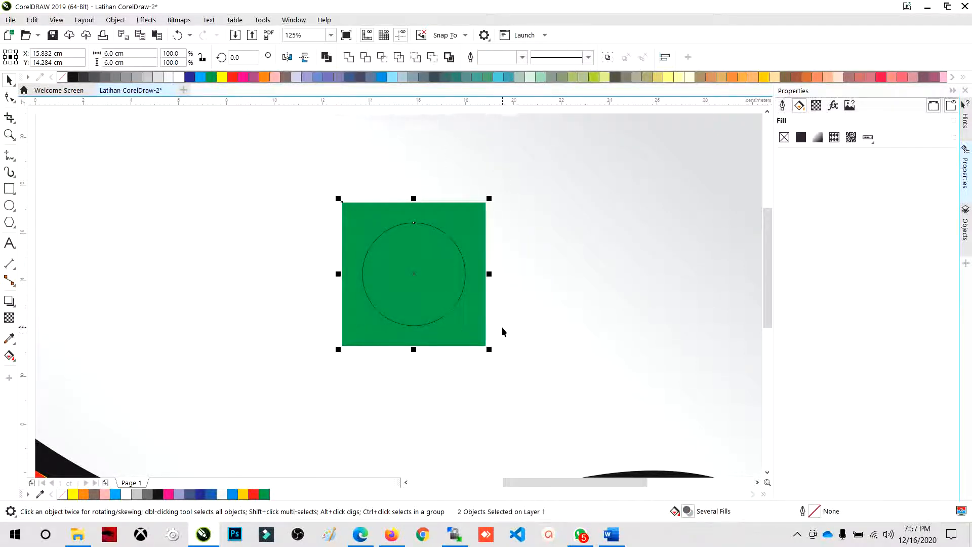
pyautogui.scroll(-2, 451, 248)
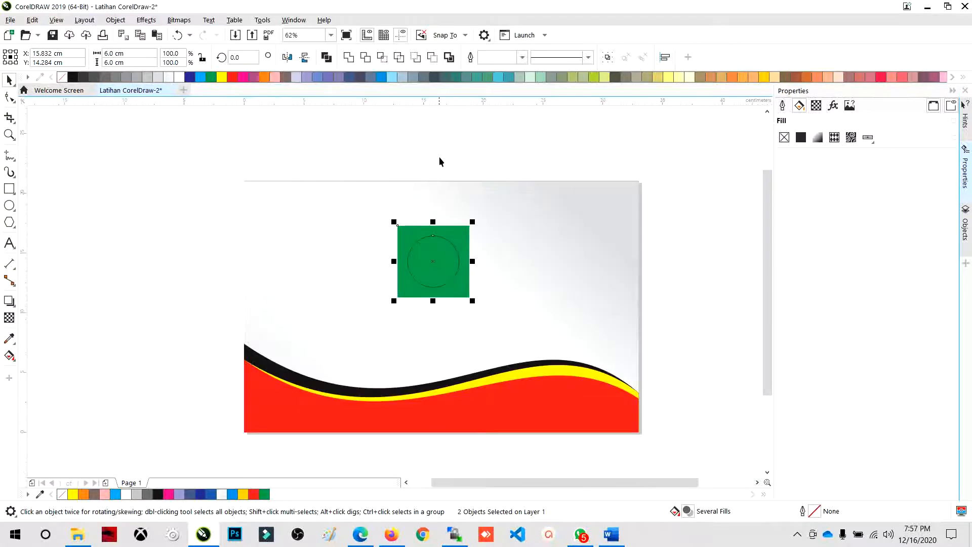
pyautogui.click(439, 157)
pyautogui.scroll(2, 433, 267)
# - Enlarge the circle inside the green square very slightly, to a diameter of 4.307 cm
pyautogui.click(433, 267)
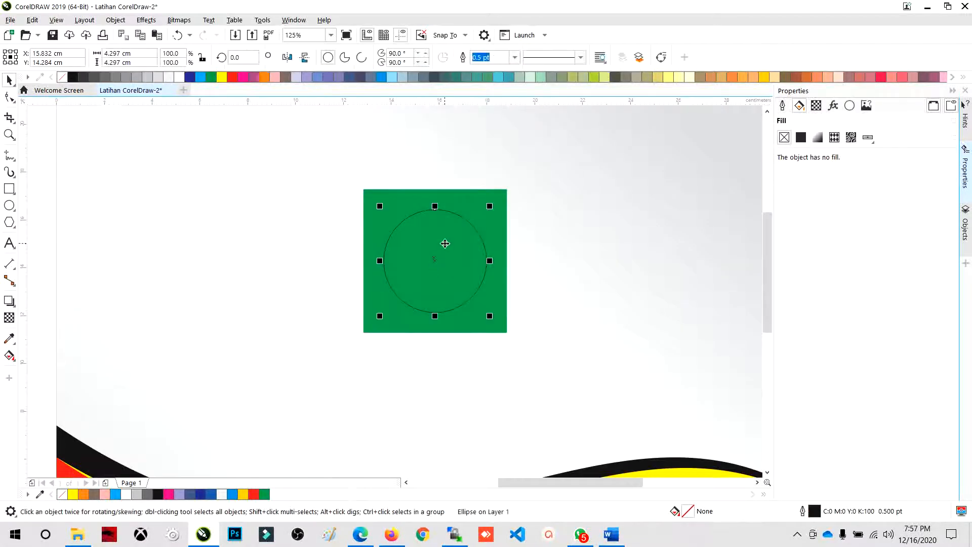
pyautogui.moveTo(490, 203); pyautogui.dragTo(491, 200)
pyautogui.keyDown('shift'); pyautogui.click(412, 199); pyautogui.keyUp('shift')
pyautogui.press('Escape')
# - Fill the circle inside the green square with yellow
pyautogui.scroll(-1, 364, 208)
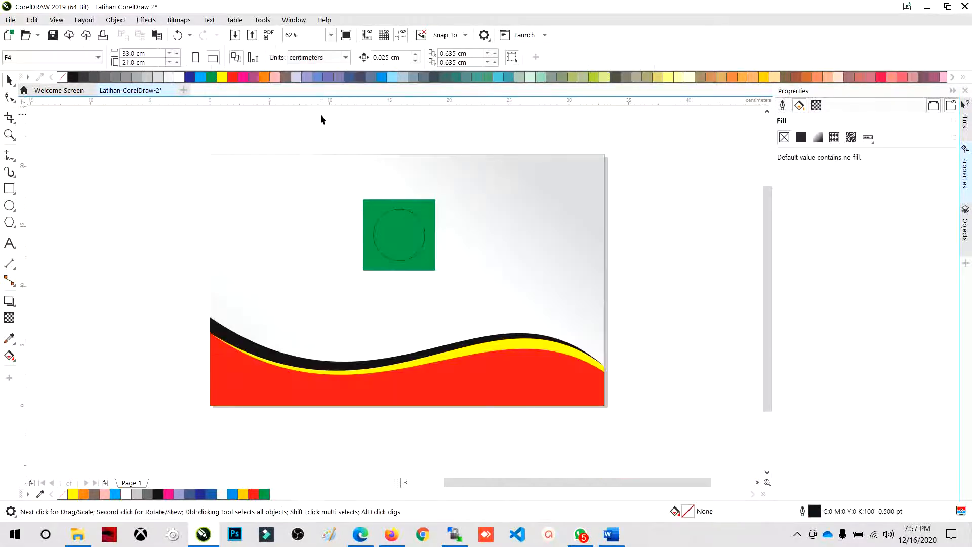
pyautogui.moveTo(509, 324); pyautogui.dragTo(508, 322)
pyautogui.scroll(1, 381, 216)
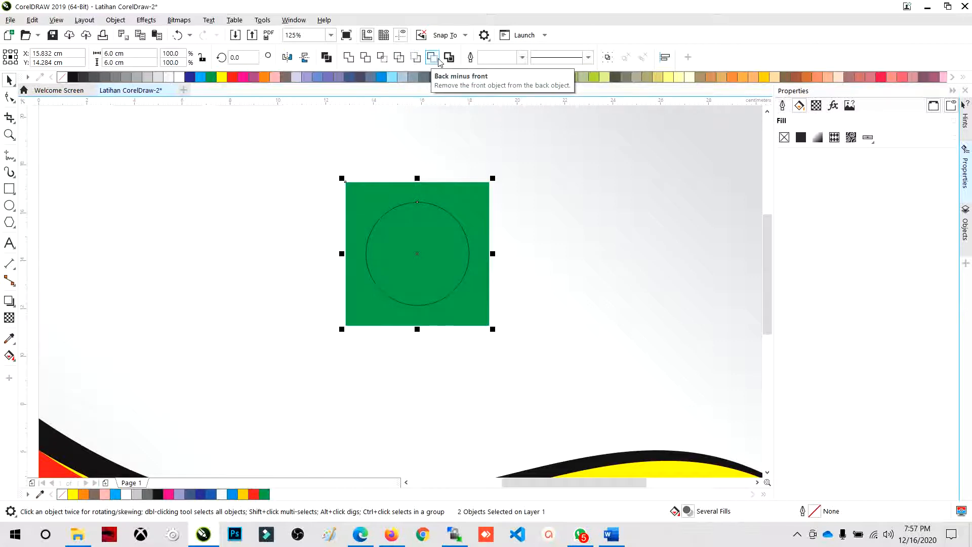
pyautogui.click(338, 176)
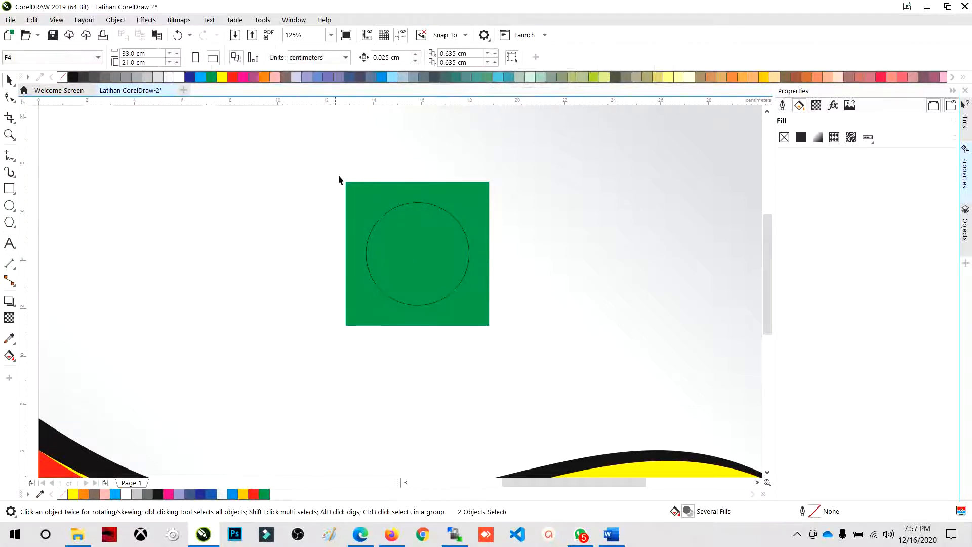
pyautogui.click(406, 207)
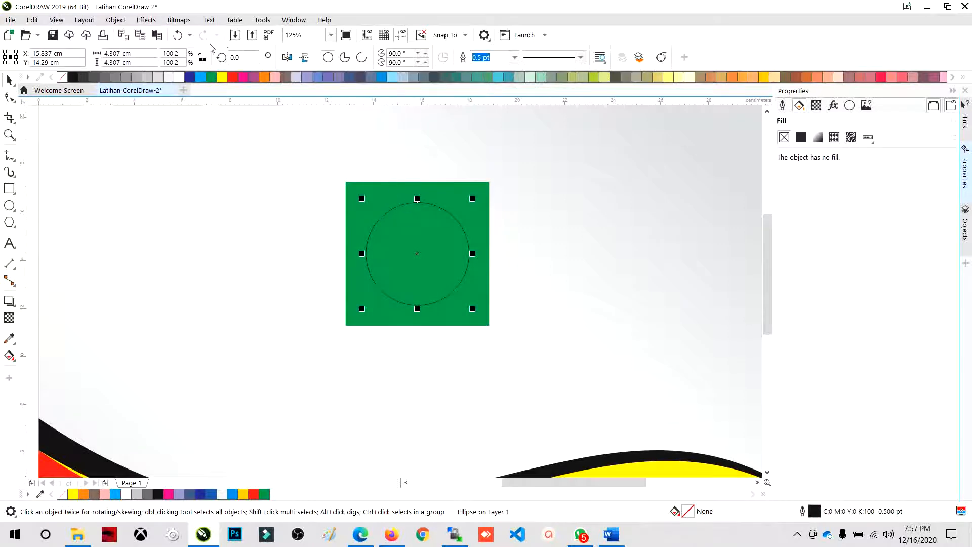
pyautogui.click(222, 77)
pyautogui.press('Escape')
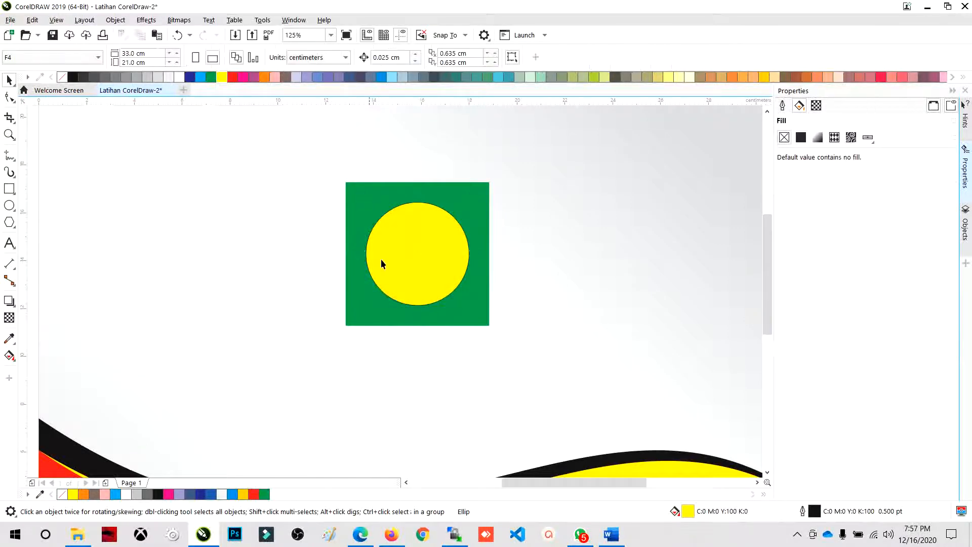
# - Try welding the yellow circle to the green square with the circle overlapping the square's right edge, and undo the weld and the move
pyautogui.click(382, 260)
pyautogui.keyDown('shift'); pyautogui.click(376, 190); pyautogui.keyUp('shift')
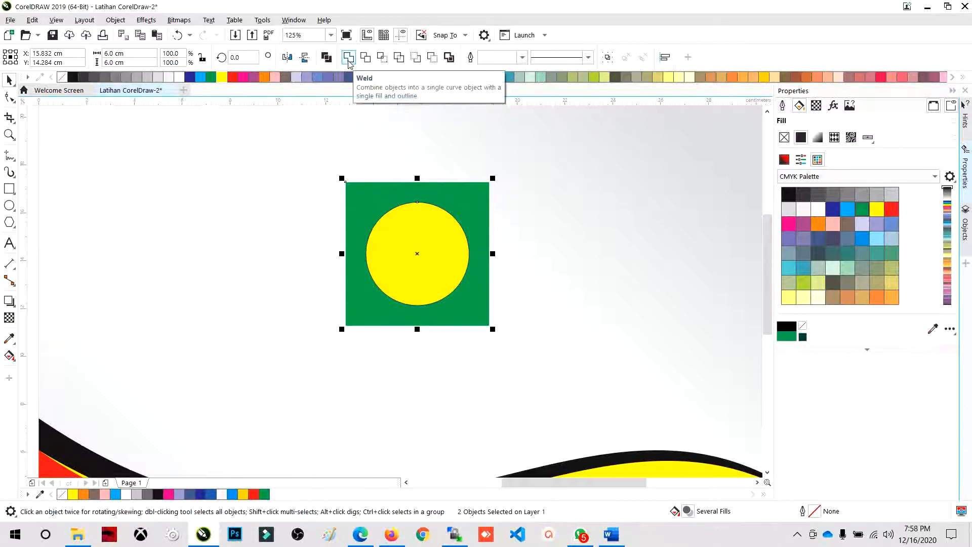
pyautogui.click(317, 217)
pyautogui.moveTo(419, 239); pyautogui.dragTo(501, 248)
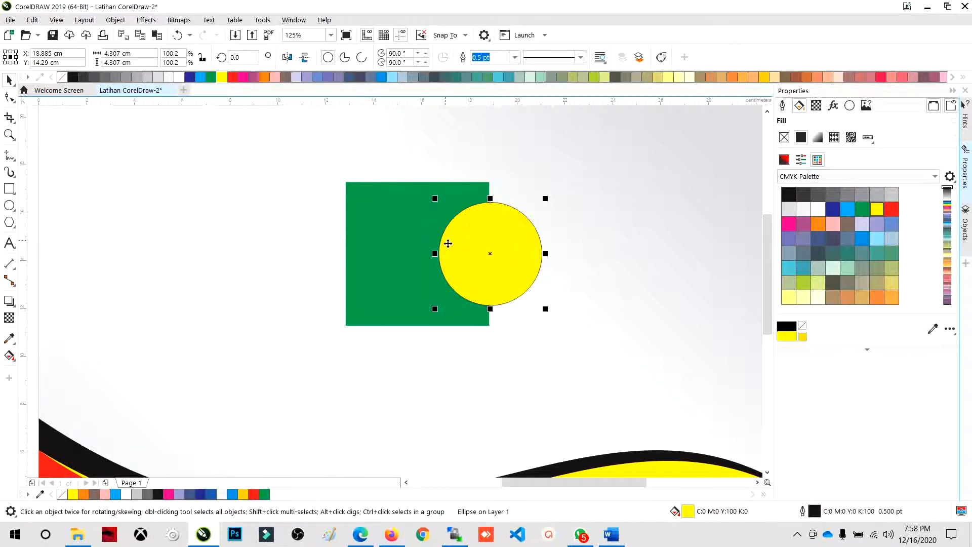
pyautogui.keyDown('shift'); pyautogui.click(393, 206); pyautogui.keyUp('shift')
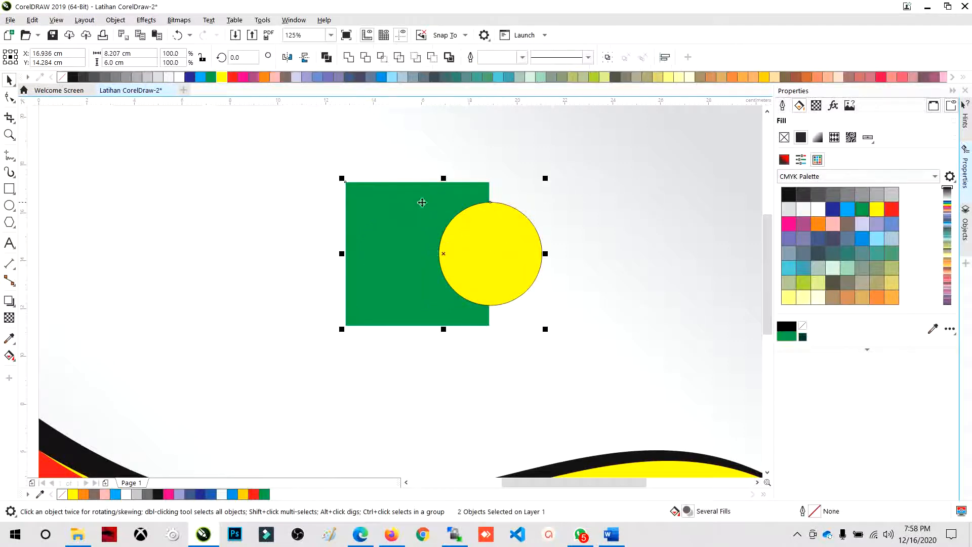
pyautogui.click(348, 57)
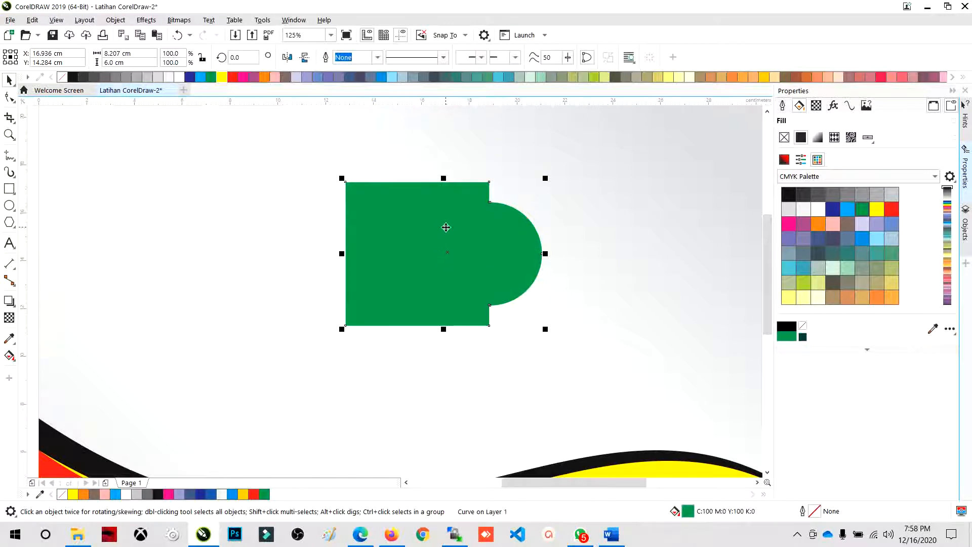
pyautogui.hotkey('ctrl', 'z')
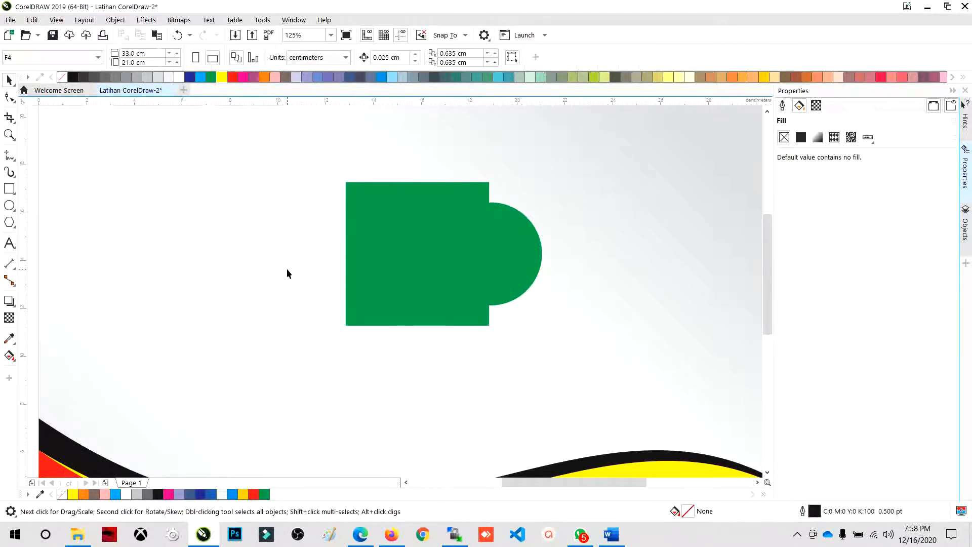
pyautogui.hotkey('ctrl', 'z')
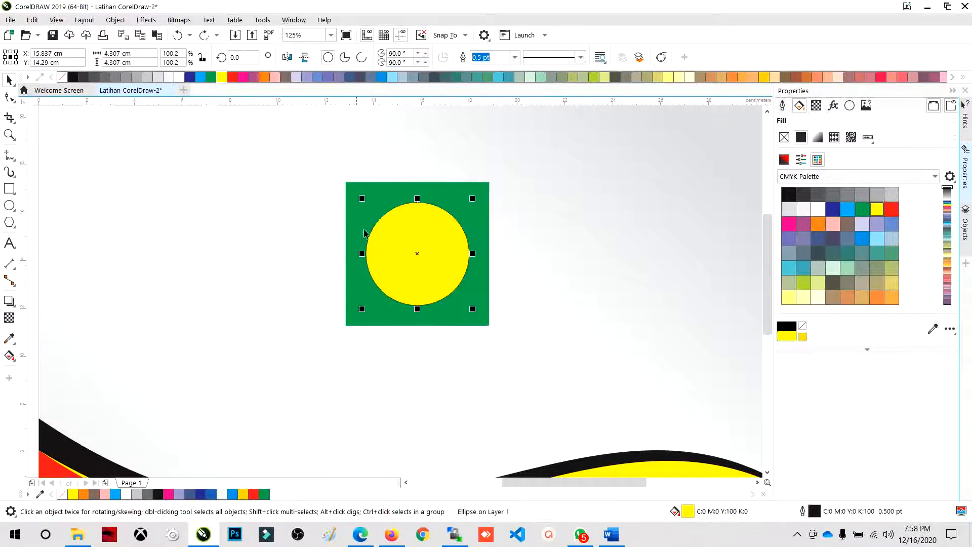
# - Trim the green square with the yellow circle, move the circle aside to check the cutout, and undo that move
pyautogui.keyDown('shift'); pyautogui.click(380, 190); pyautogui.keyUp('shift')
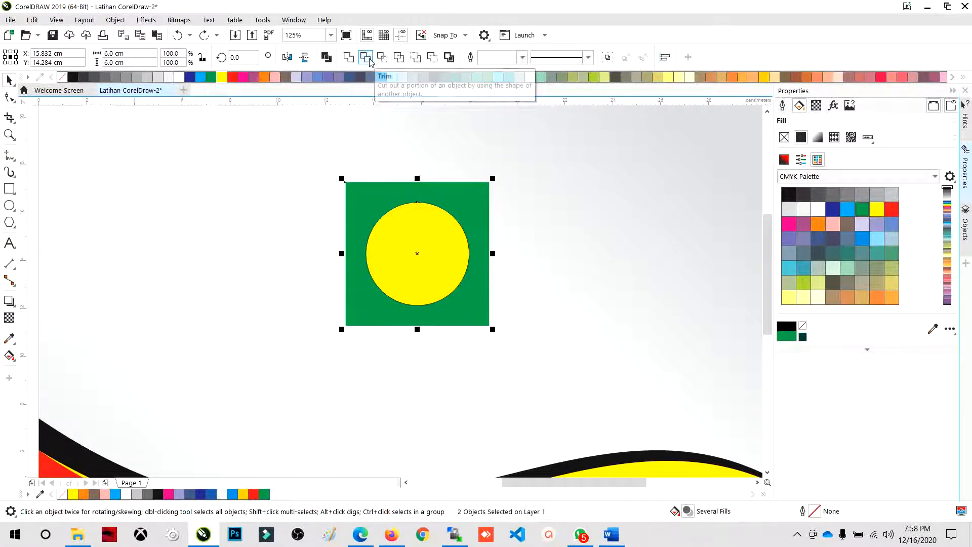
pyautogui.click(366, 58)
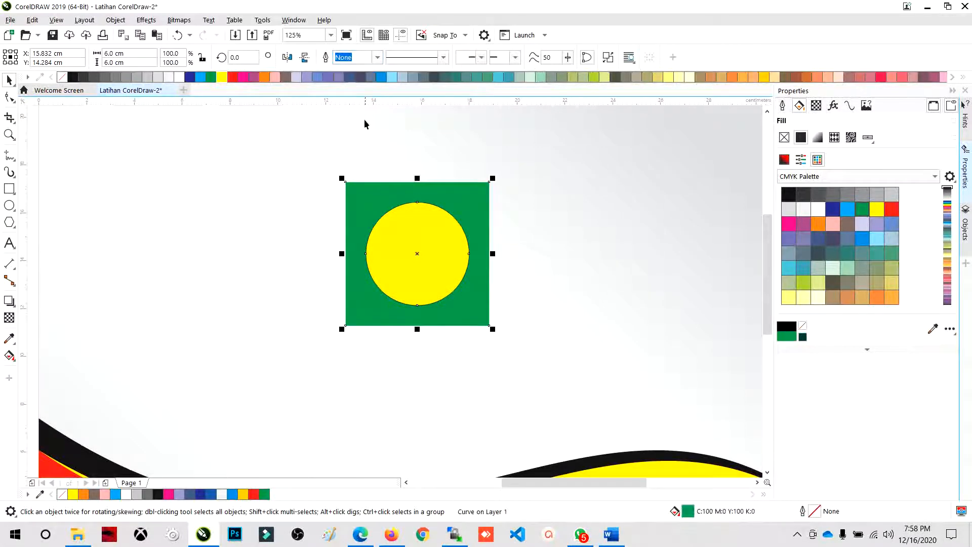
pyautogui.click(506, 138)
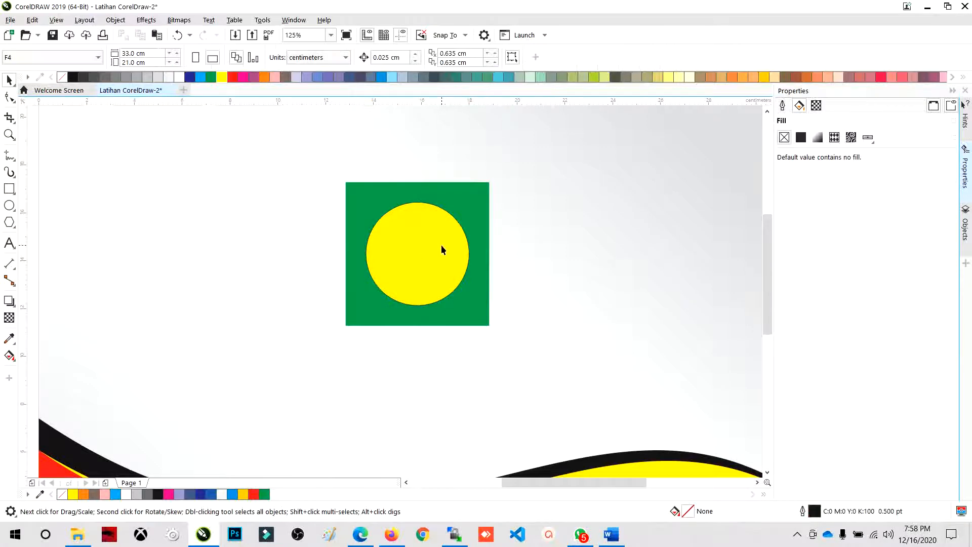
pyautogui.click(412, 234)
pyautogui.moveTo(393, 227); pyautogui.dragTo(486, 235)
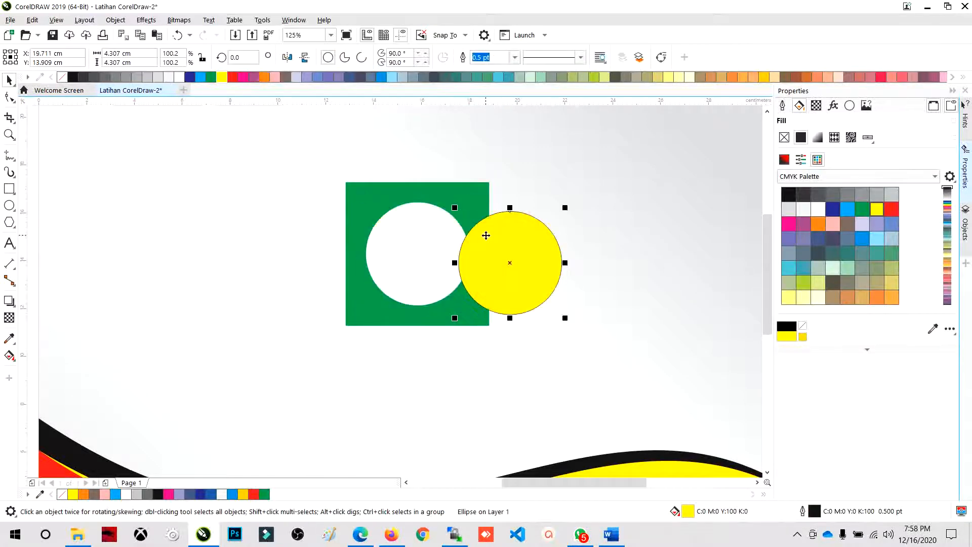
pyautogui.hotkey('ctrl', 'z')
pyautogui.click(349, 149)
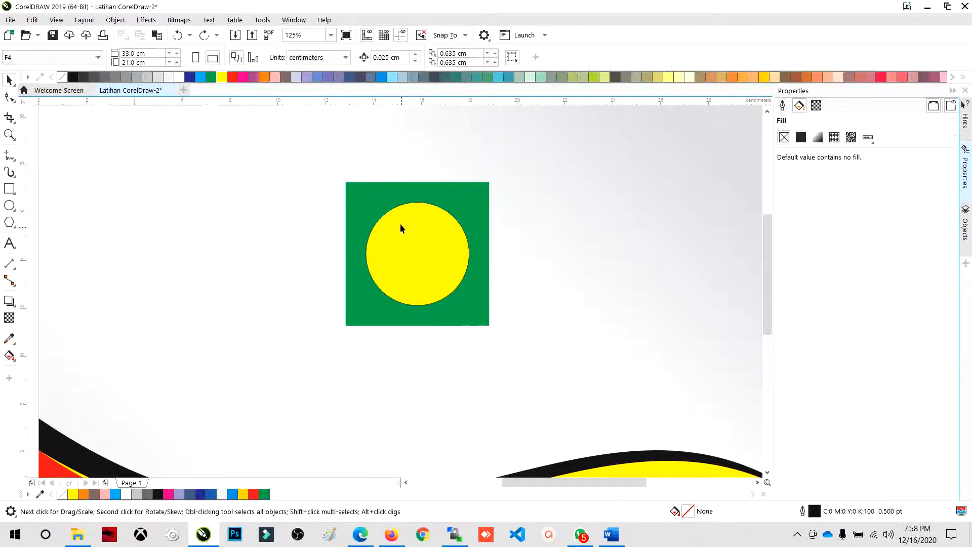
# - Move the yellow circle clear of the trimmed square, and undo the moves and the trim
pyautogui.click(374, 234)
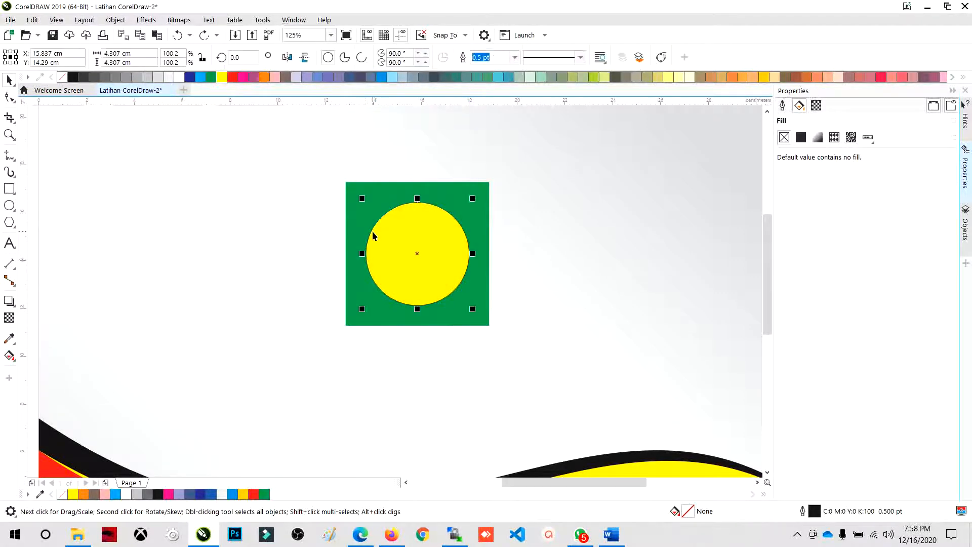
pyautogui.moveTo(392, 232); pyautogui.dragTo(542, 242)
pyautogui.moveTo(447, 204); pyautogui.dragTo(413, 233)
pyautogui.hotkey('ctrl', 'z')
pyautogui.hotkey('ctrl', 'z')
pyautogui.hotkey('ctrl', 'z')
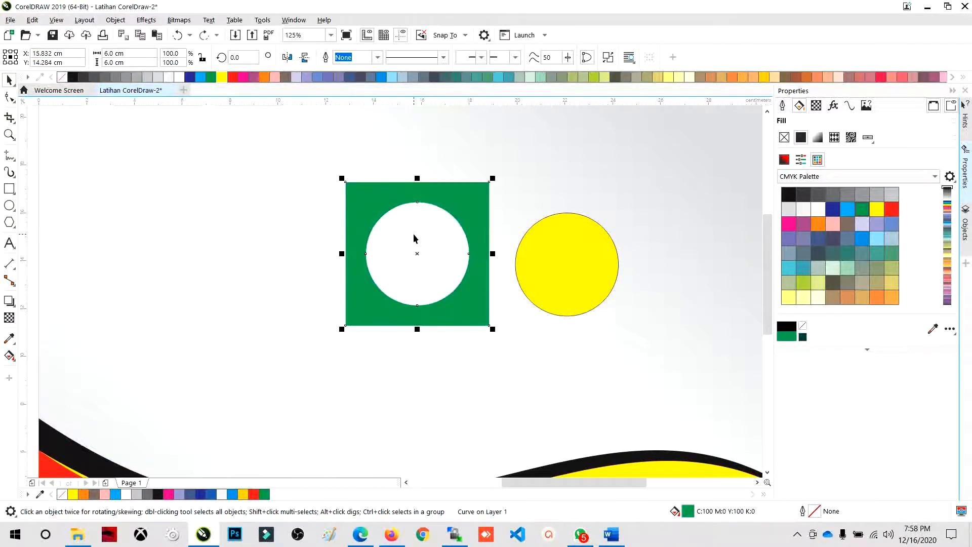
pyautogui.hotkey('ctrl', 'z')
pyautogui.hotkey('ctrl', 'z')
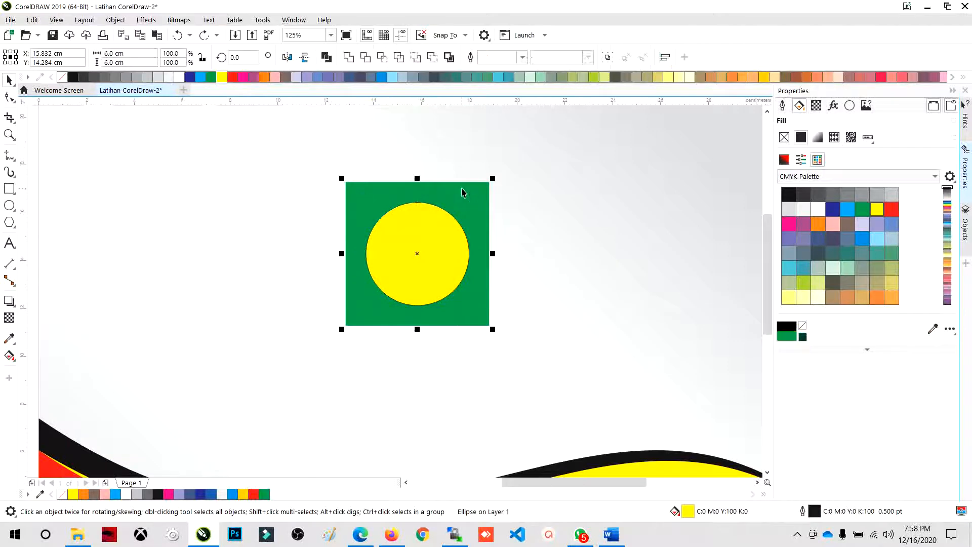
pyautogui.hotkey('ctrl', 'z')
pyautogui.click(472, 152)
pyautogui.moveTo(423, 259); pyautogui.dragTo(448, 306)
pyautogui.hotkey('ctrl', 'z')
# - Intersect the yellow circle with the green square, shift the circle toward the square's upper-right corner, and undo that shift
pyautogui.keyDown('shift'); pyautogui.click(455, 190); pyautogui.keyUp('shift')
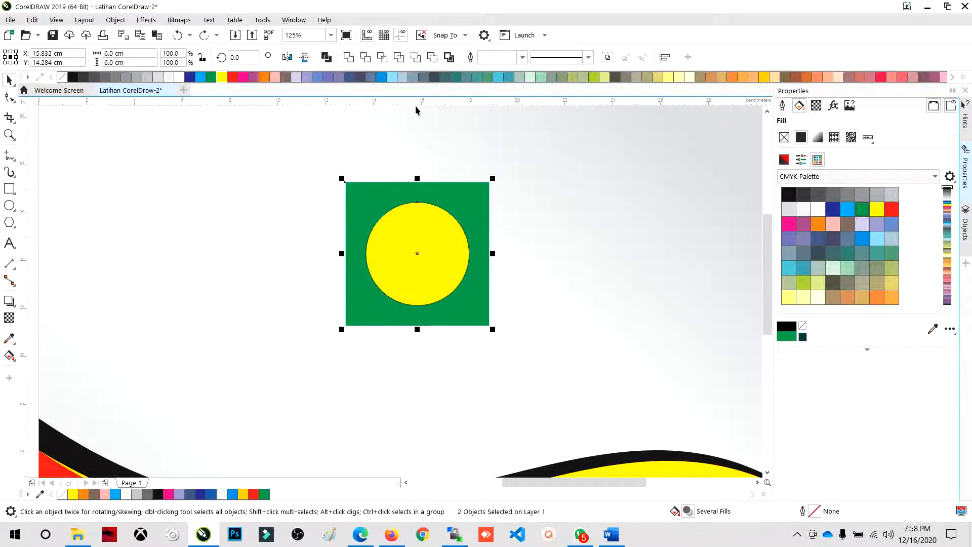
pyautogui.click(386, 61)
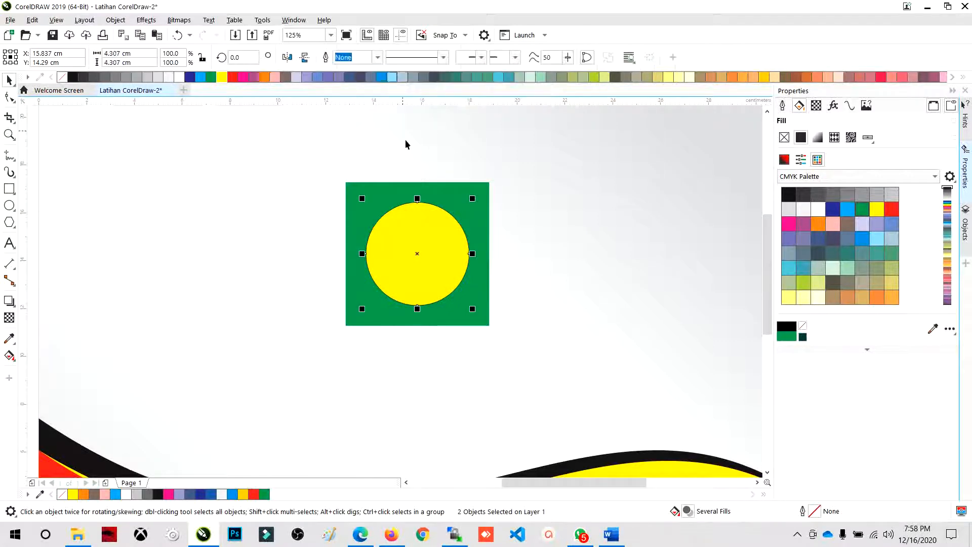
pyautogui.click(419, 177)
pyautogui.click(423, 209)
pyautogui.moveTo(433, 230); pyautogui.dragTo(519, 193)
pyautogui.click(422, 243)
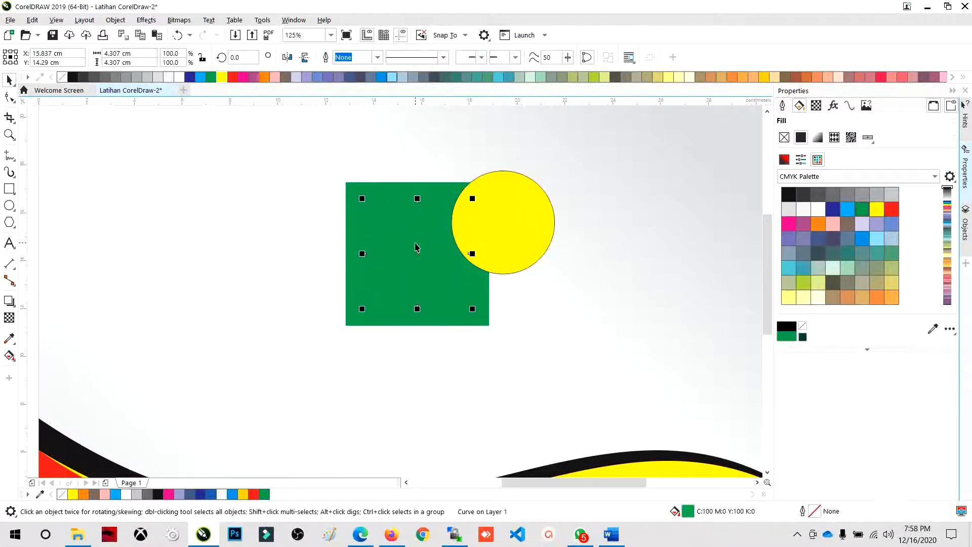
pyautogui.hotkey('ctrl', 'z')
# - Separate the yellow circle and the green intersection circle to opposite sides of the square, and undo both moves and the Intersect
pyautogui.click(418, 156)
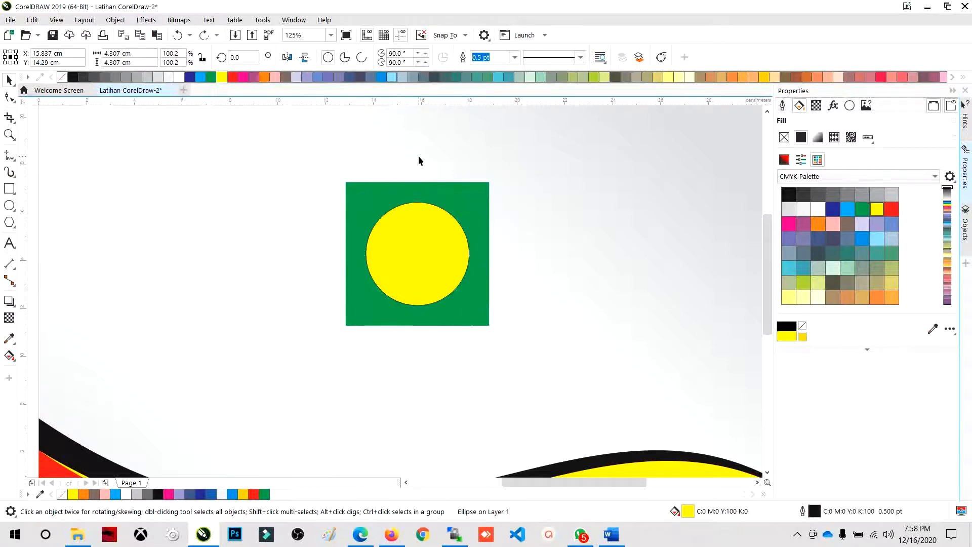
pyautogui.click(428, 202)
pyautogui.click(434, 211)
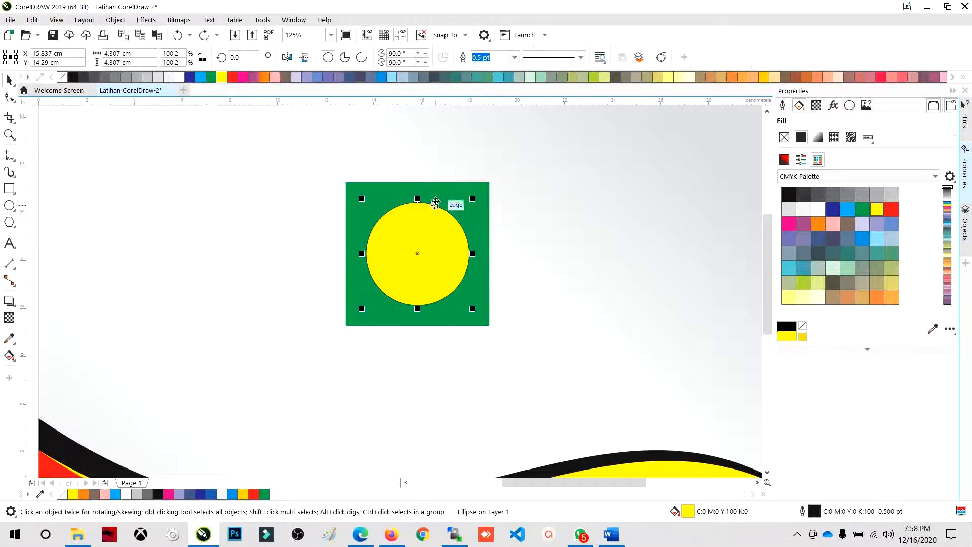
pyautogui.moveTo(419, 229); pyautogui.dragTo(605, 208)
pyautogui.click(432, 235)
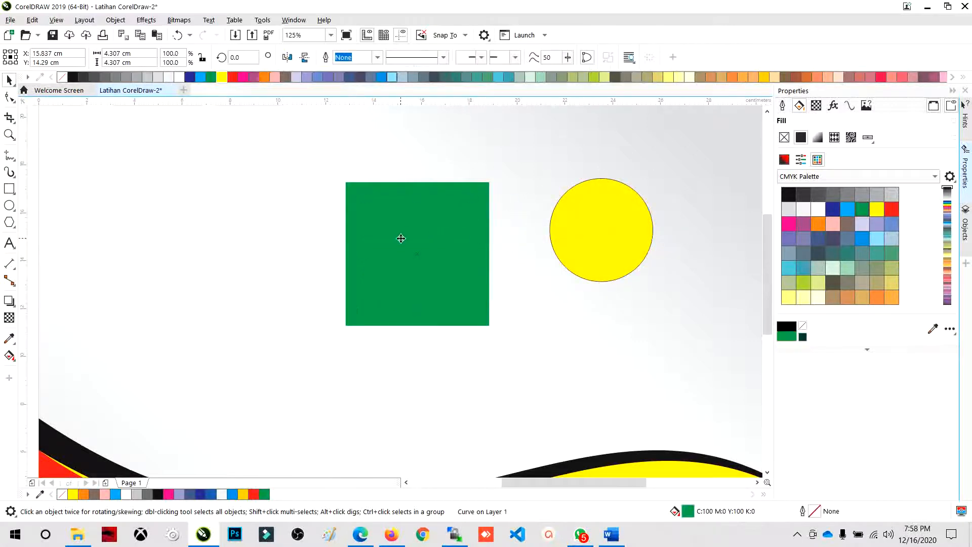
pyautogui.moveTo(400, 237); pyautogui.dragTo(244, 233)
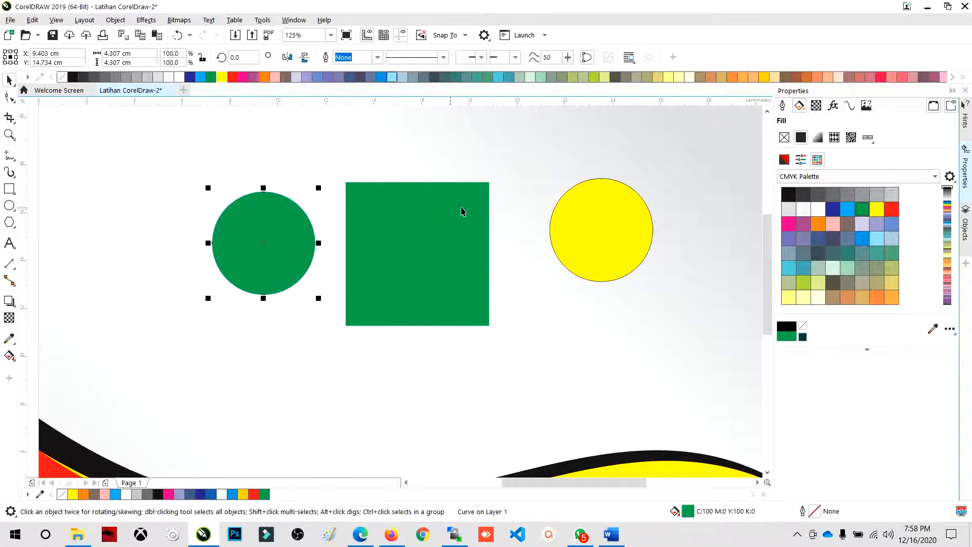
pyautogui.click(617, 209)
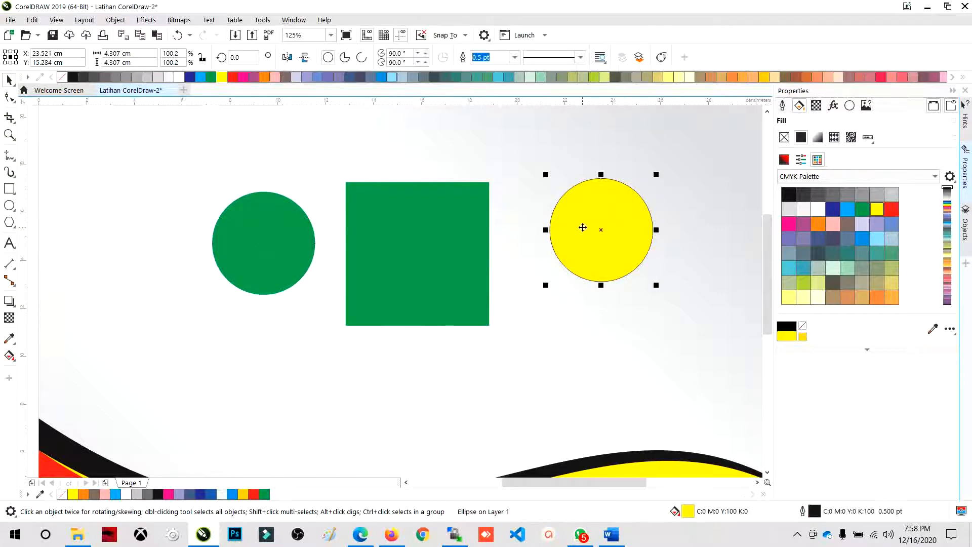
pyautogui.hotkey('ctrl', 'z')
pyautogui.hotkey('ctrl', 'z')
pyautogui.hotkey('ctrl', 'z')
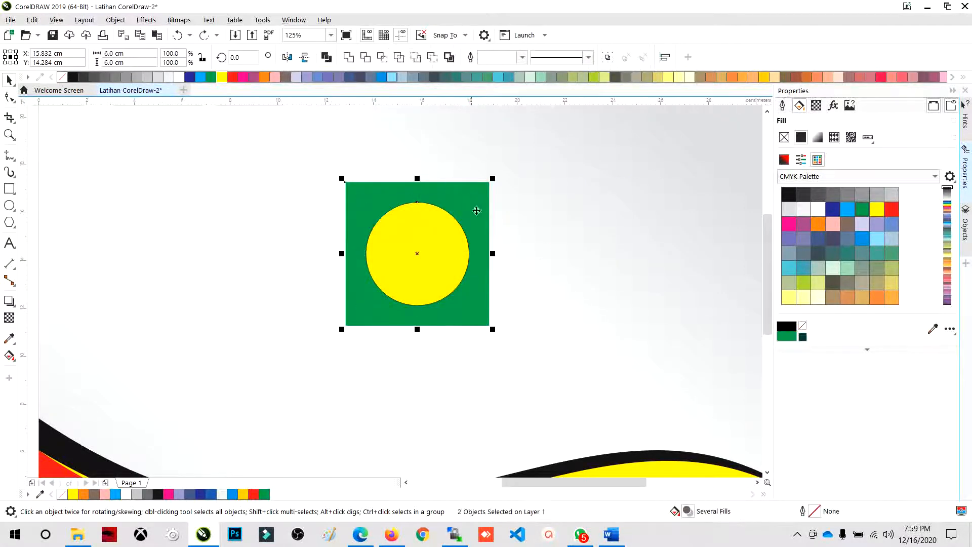
# - Simplify the green square with the yellow circle, move the circle aside to check the cutout, and undo the move and the Simplify
pyautogui.click(405, 161)
pyautogui.click(409, 239)
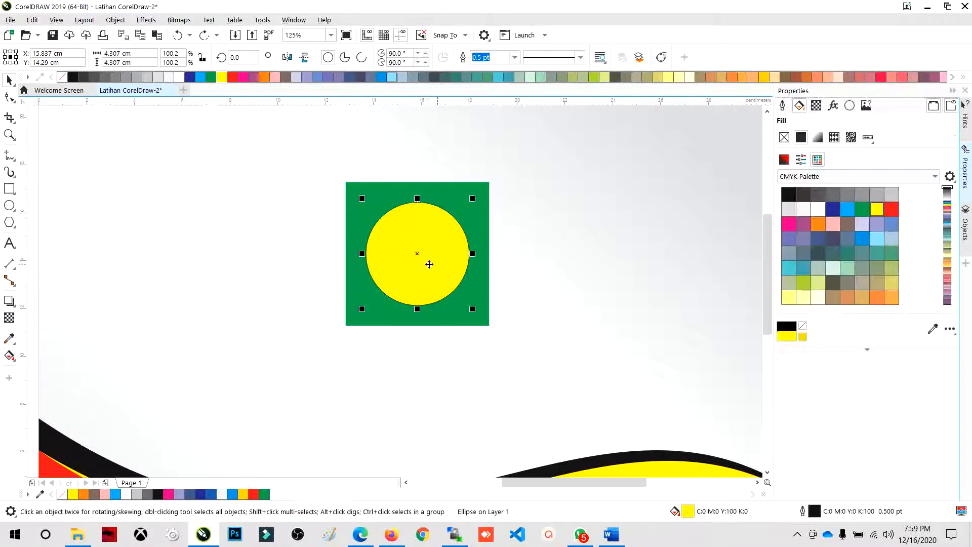
pyautogui.keyDown('shift'); pyautogui.click(428, 190); pyautogui.keyUp('shift')
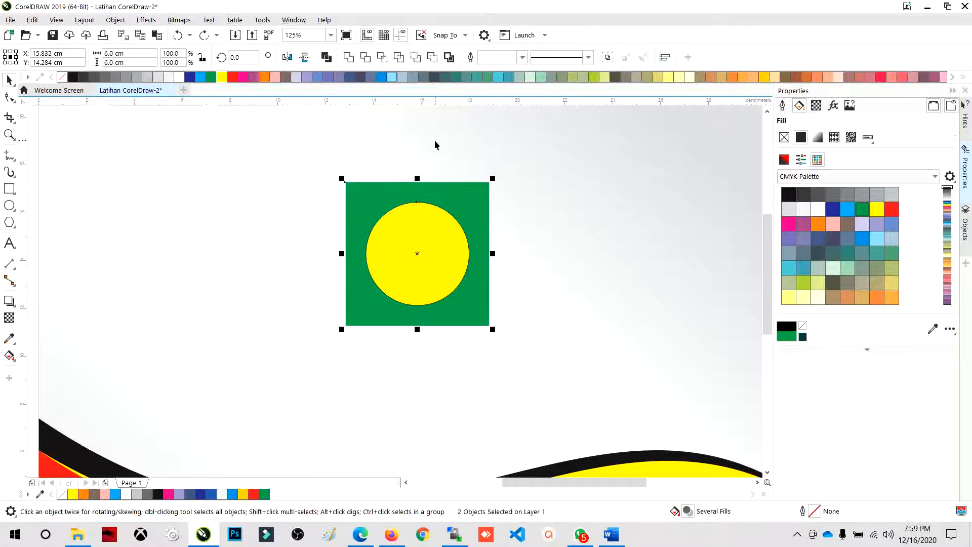
pyautogui.click(398, 57)
pyautogui.click(438, 217)
pyautogui.moveTo(438, 217); pyautogui.dragTo(617, 223)
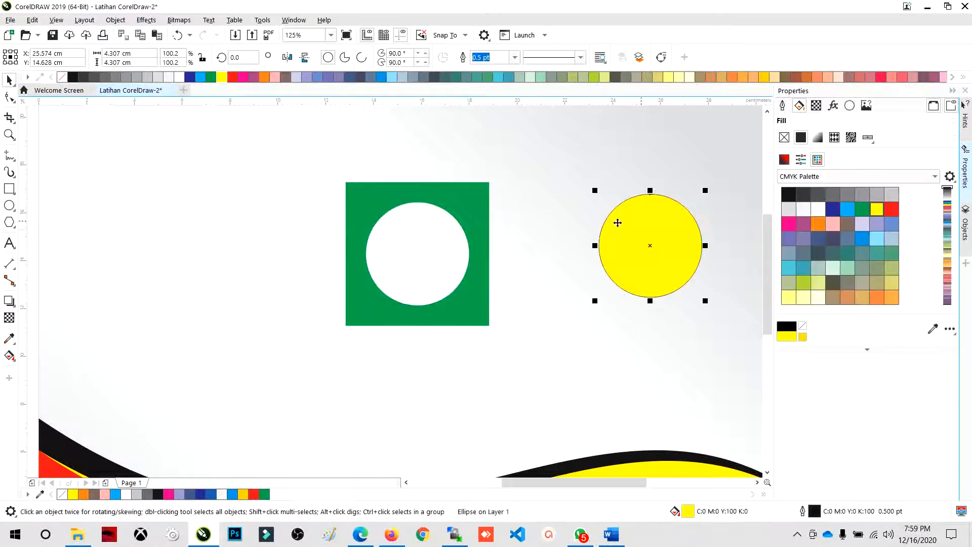
pyautogui.click(442, 253)
pyautogui.moveTo(463, 193); pyautogui.dragTo(372, 192)
pyautogui.hotkey('ctrl', 'z')
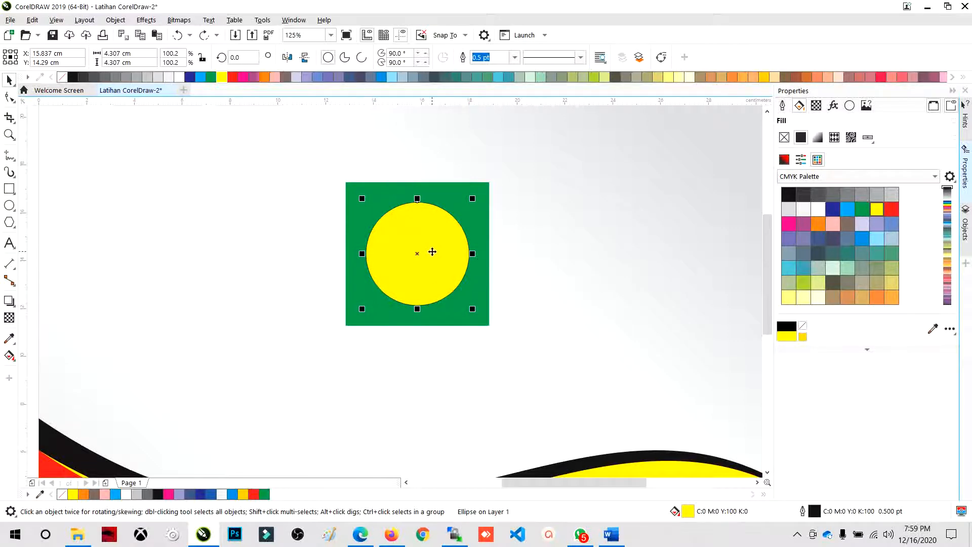
# - Move the yellow circle so it overlaps the green square's right edge, and undo the move
pyautogui.moveTo(294, 156); pyautogui.dragTo(617, 349)
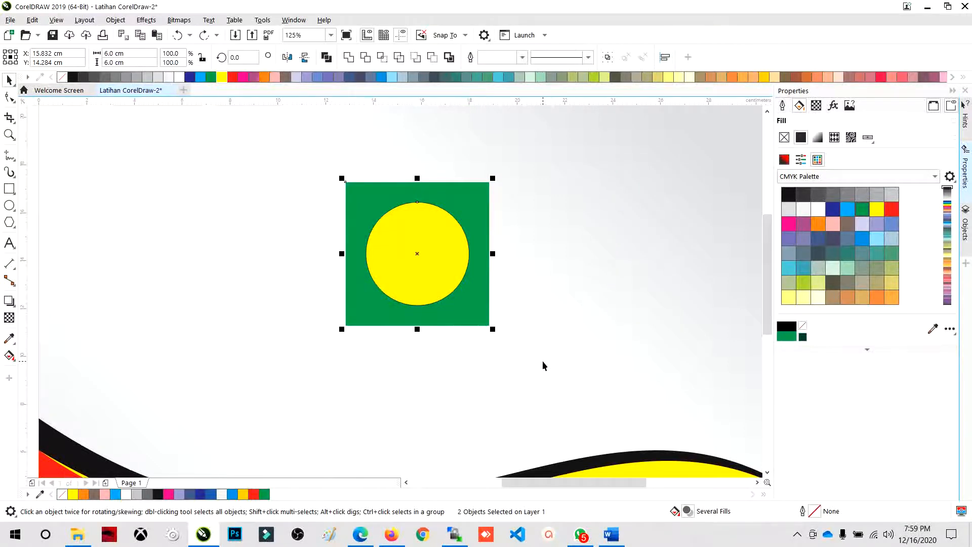
pyautogui.scroll(-2, 496, 370)
pyautogui.moveTo(391, 224); pyautogui.dragTo(547, 405)
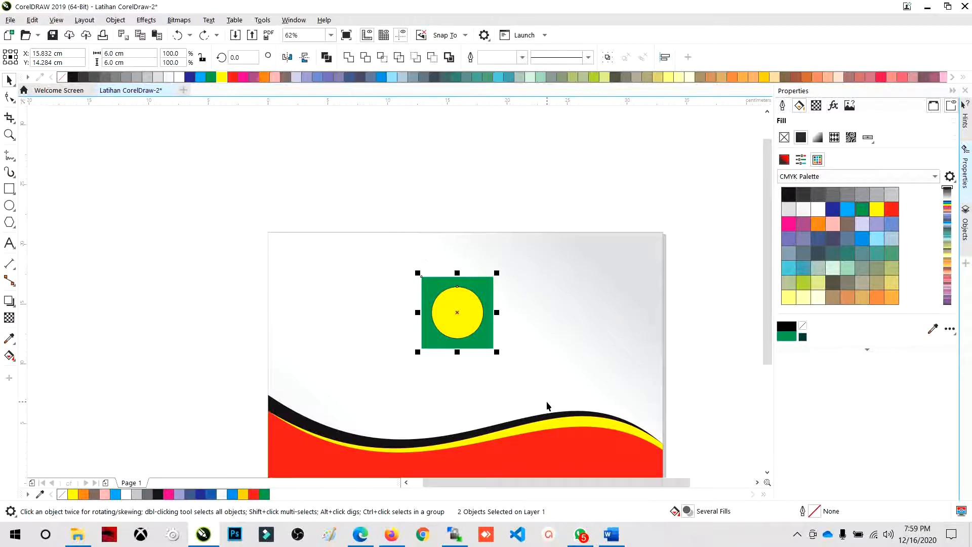
pyautogui.click(484, 208)
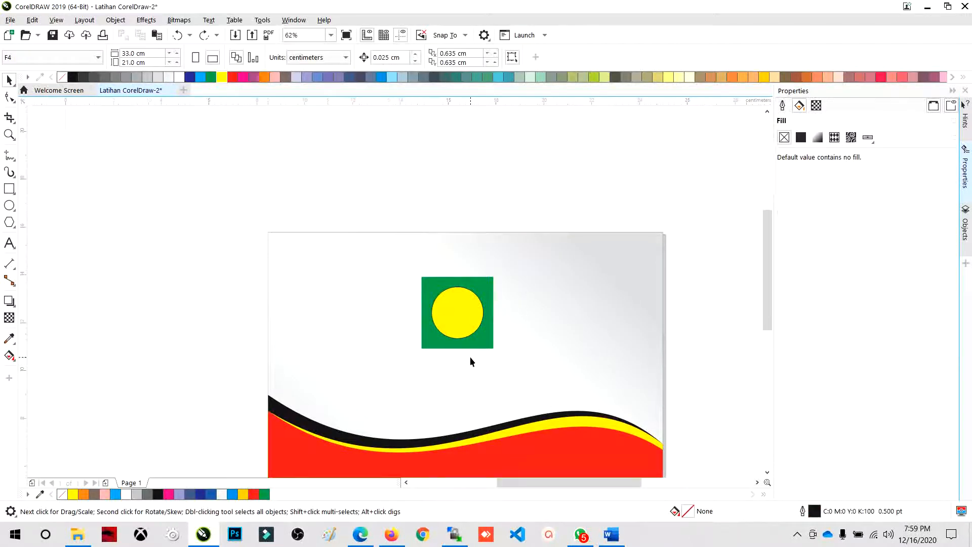
pyautogui.scroll(2, 470, 357)
pyautogui.click(436, 256)
pyautogui.moveTo(436, 256); pyautogui.dragTo(544, 264)
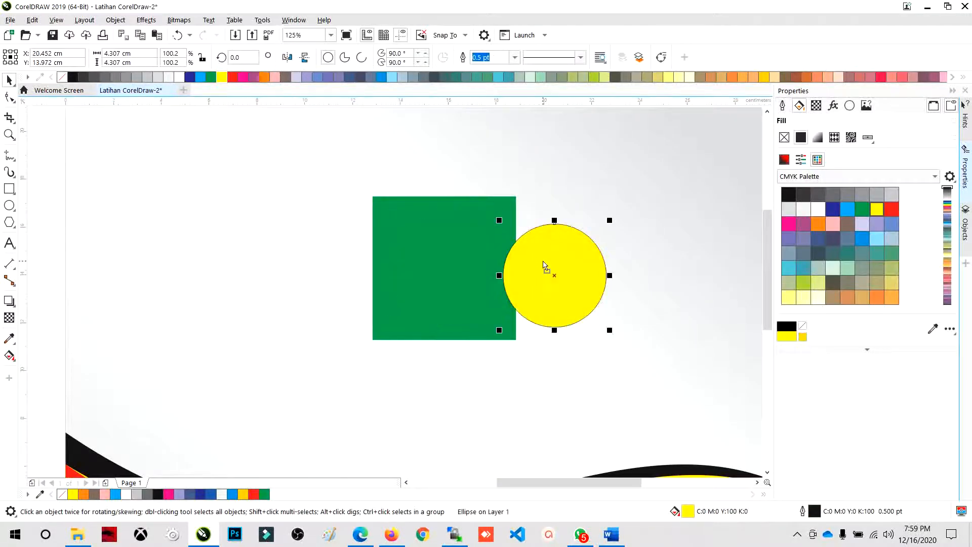
pyautogui.hotkey('ctrl', 'z')
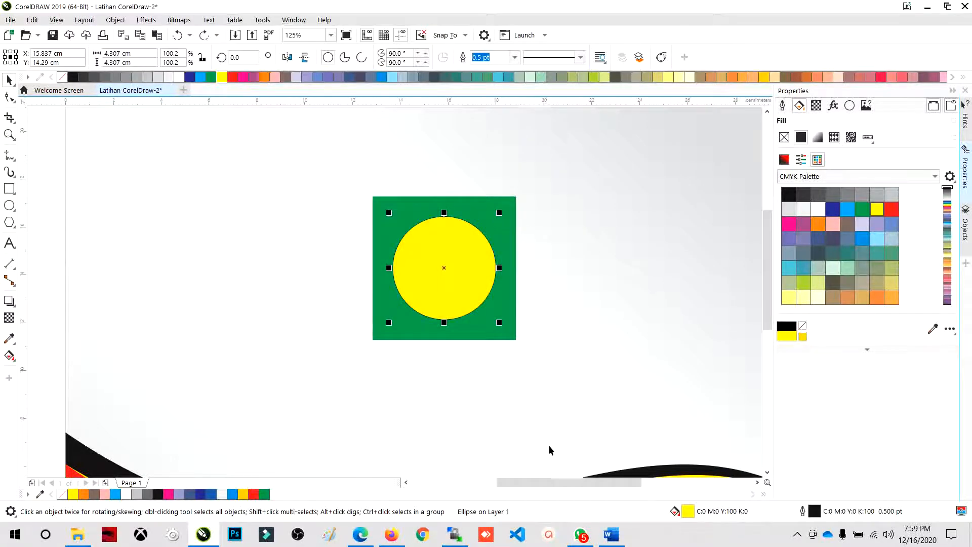
# - Move the yellow circle clear of the green square to its lower right, and scale the square about its center to about 5.65 cm
pyautogui.moveTo(491, 274); pyautogui.dragTo(685, 362)
pyautogui.click(480, 256)
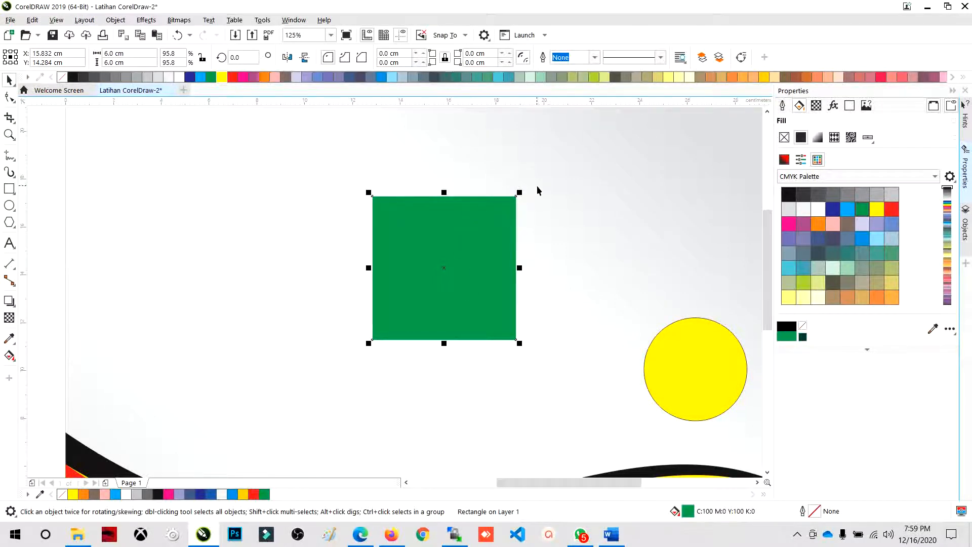
pyautogui.scroll(-2, 419, 234)
pyautogui.scroll(2, 418, 234)
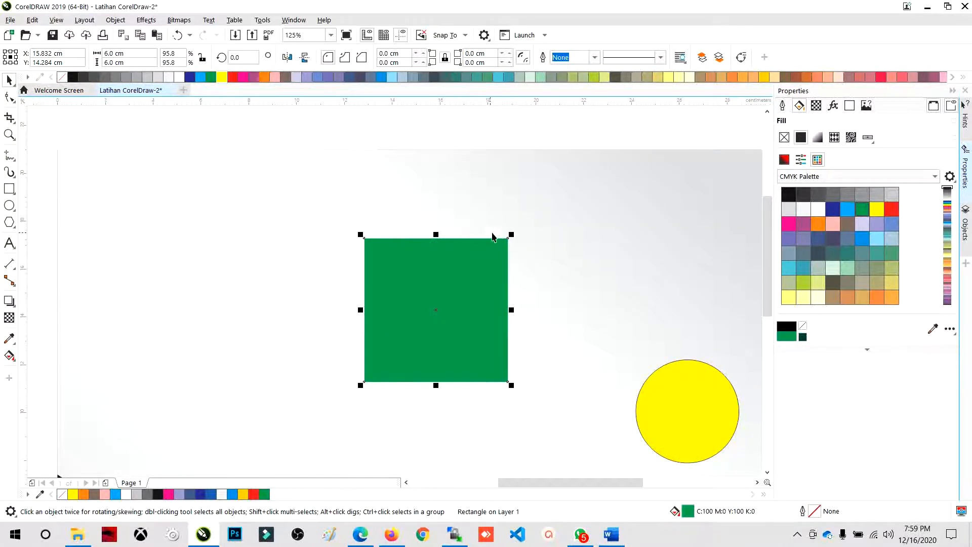
pyautogui.moveTo(511, 235)
pyautogui.mouseDown()
pyautogui.moveTo(503, 235)
pyautogui.moveTo(525, 221)
pyautogui.moveTo(515, 221)
pyautogui.moveTo(530, 219)
pyautogui.moveTo(521, 224)
pyautogui.mouseUp()
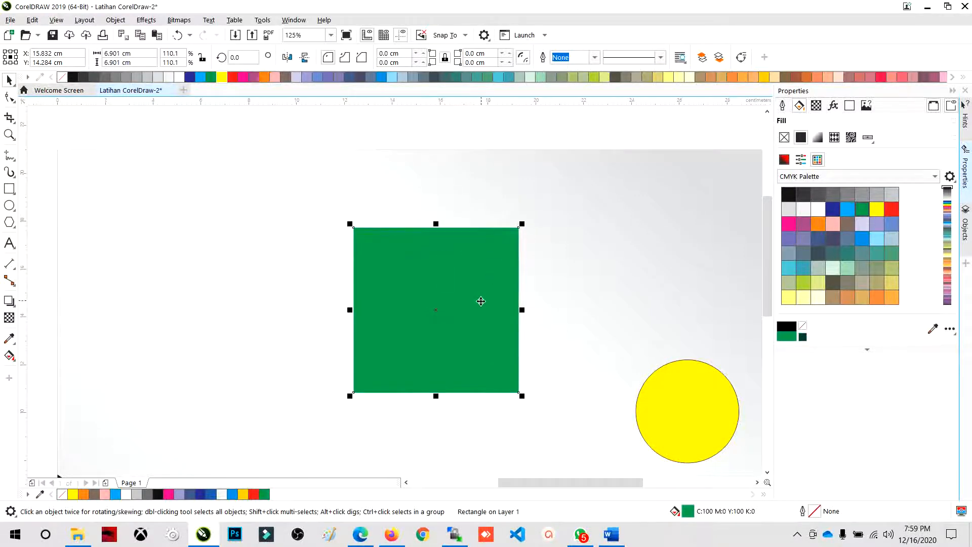
pyautogui.scroll(2, 480, 300)
pyautogui.moveTo(560, 150); pyautogui.dragTo(534, 158)
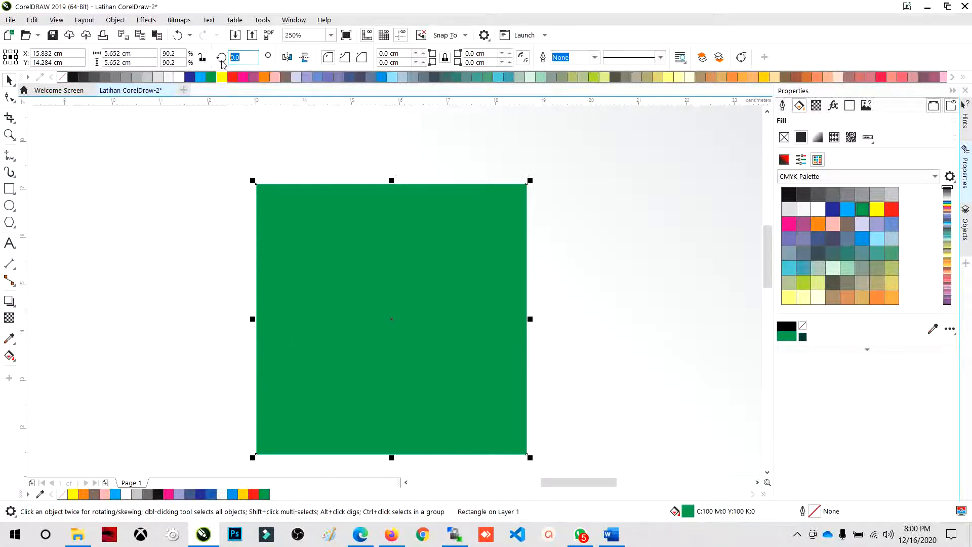
# - Rotate the green square to 45 degrees so it stands as a diamond
pyautogui.click(232, 58)
pyautogui.write('45')
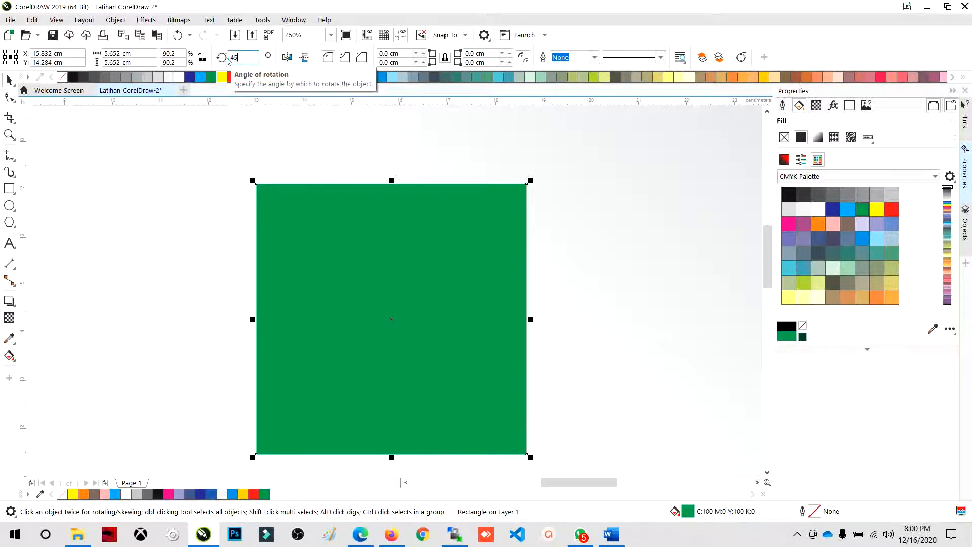
pyautogui.press('Return')
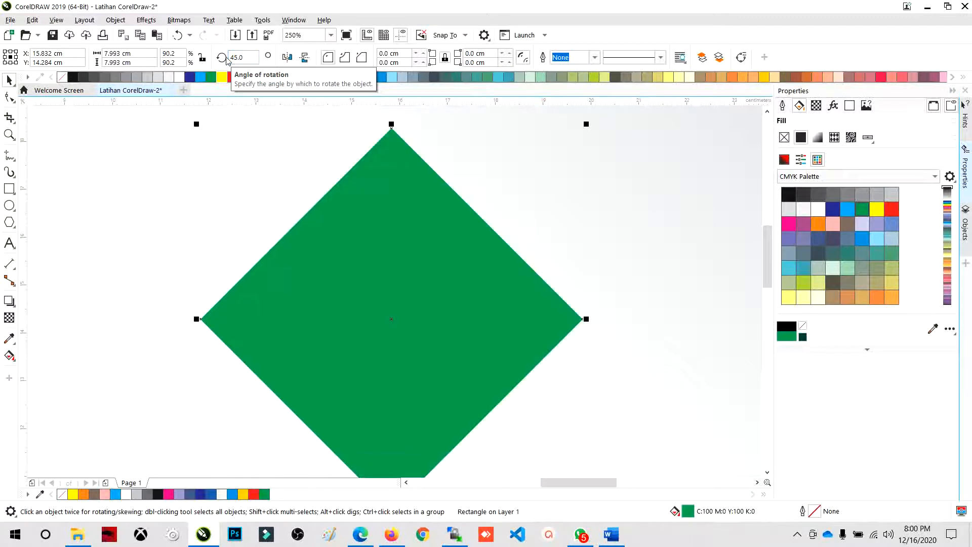
pyautogui.scroll(-2, 279, 130)
pyautogui.click(187, 188)
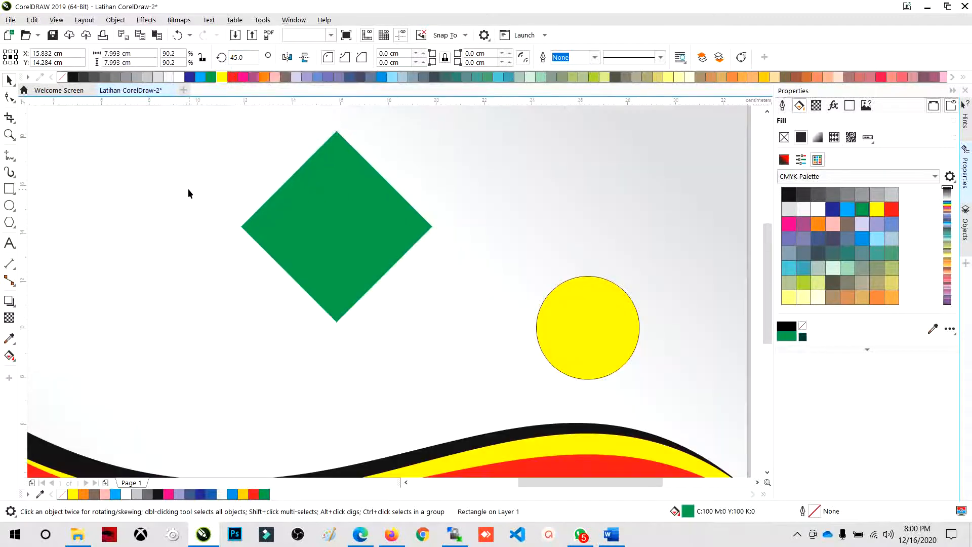
pyautogui.scroll(-2, 355, 239)
pyautogui.scroll(2, 341, 213)
pyautogui.click(339, 214)
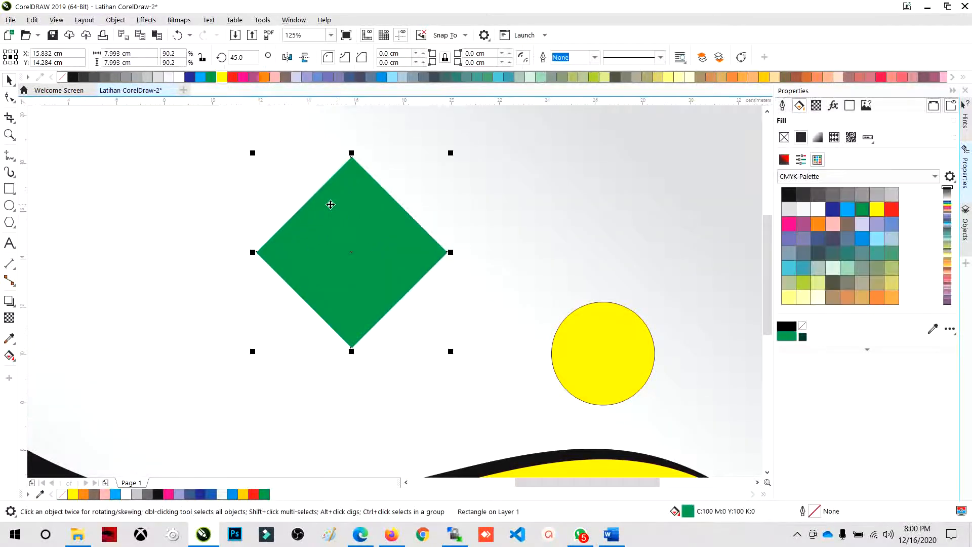
pyautogui.scroll(2, 332, 204)
pyautogui.scroll(-2, 354, 206)
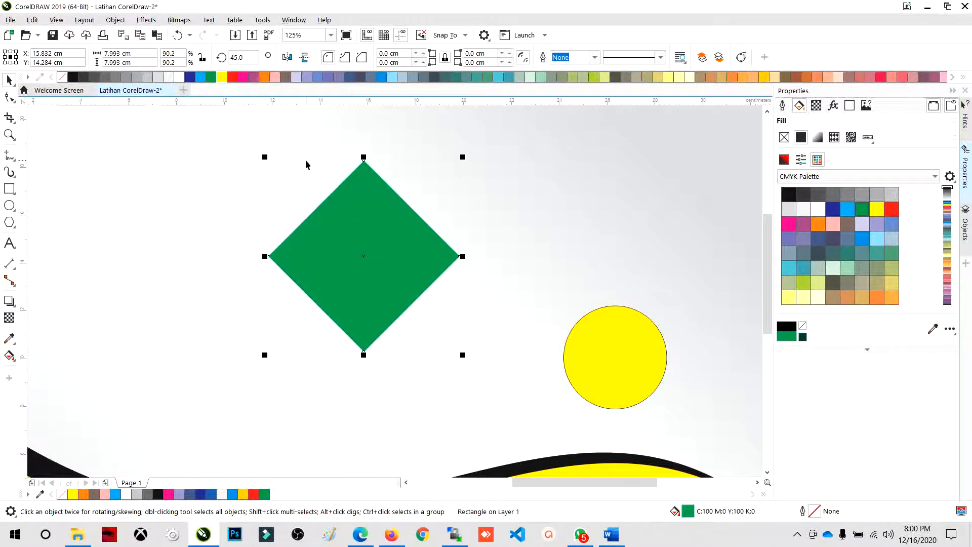
pyautogui.click(236, 191)
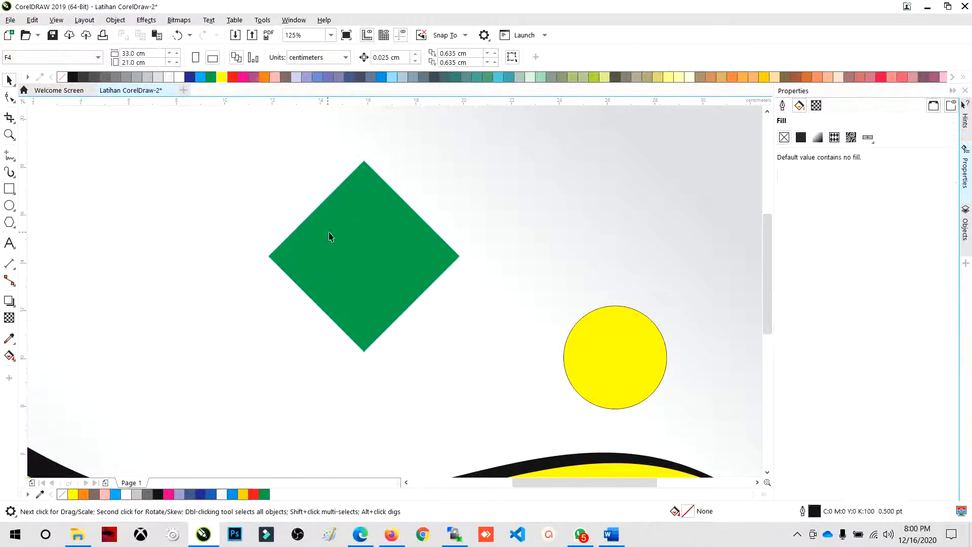
# - Duplicate the green diamond in place and set the copy's rotation angle to 0 to form an eight-pointed star
pyautogui.click(372, 216)
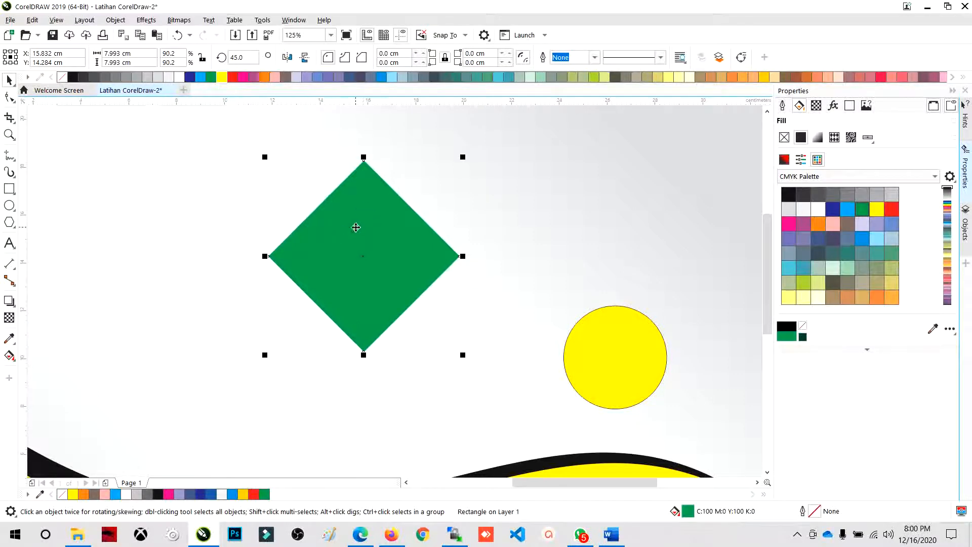
pyautogui.moveTo(354, 225); pyautogui.dragTo(469, 215)
pyautogui.hotkey('ctrl', 'z')
pyautogui.moveTo(252, 57); pyautogui.dragTo(231, 58)
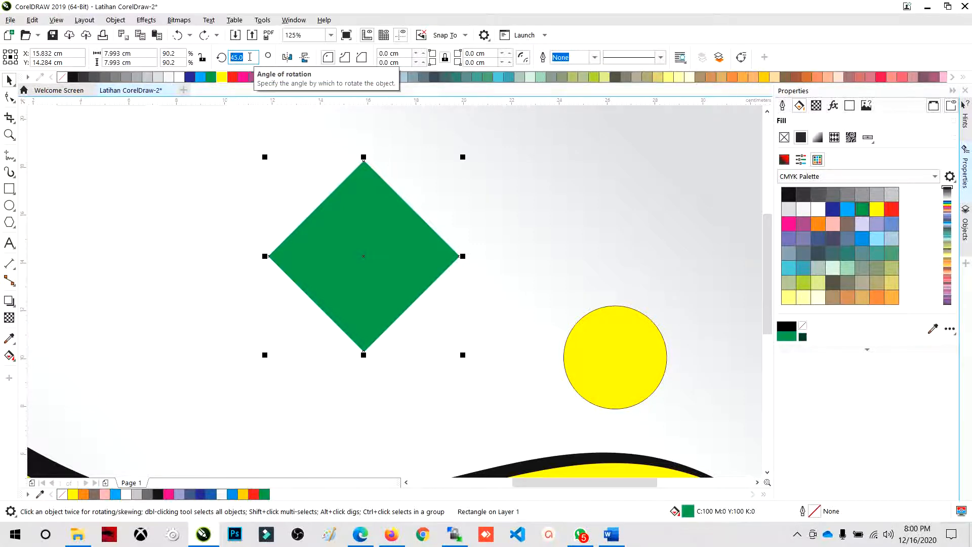
pyautogui.write('0')
pyautogui.press('Return')
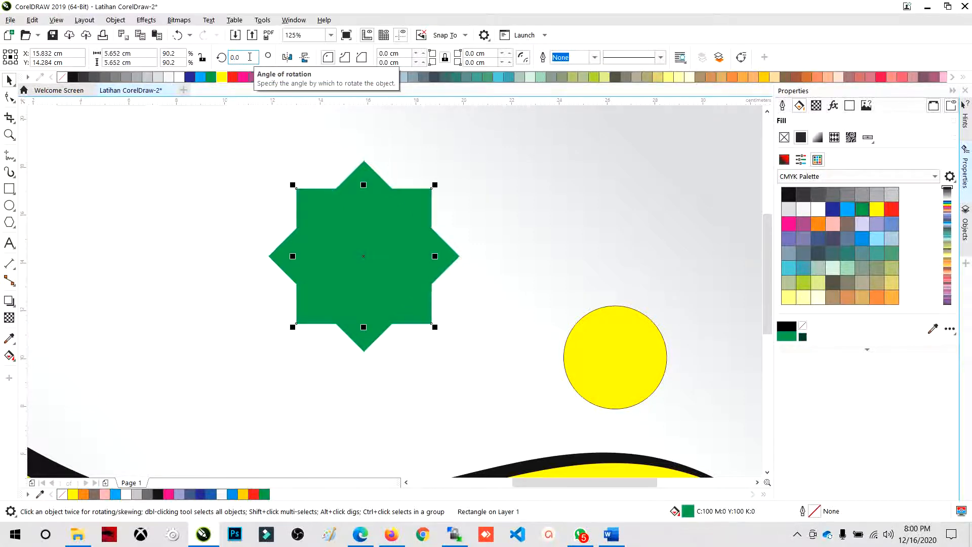
# - Move the upright green square out of the star to show the two separate shapes, and undo the moves
pyautogui.scroll(-2, 508, 371)
pyautogui.click(385, 210)
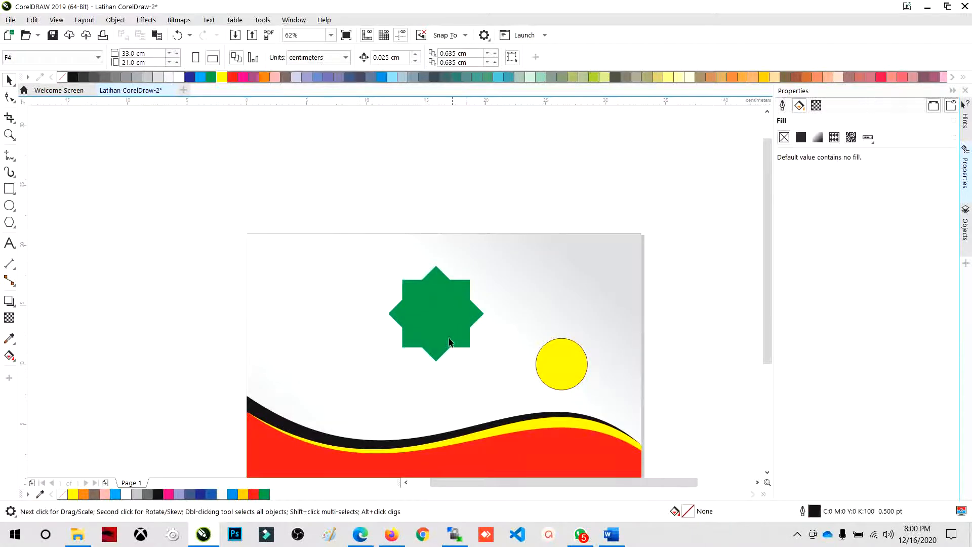
pyautogui.scroll(2, 448, 337)
pyautogui.click(434, 243)
pyautogui.moveTo(434, 243); pyautogui.dragTo(586, 260)
pyautogui.hotkey('ctrl', 'z')
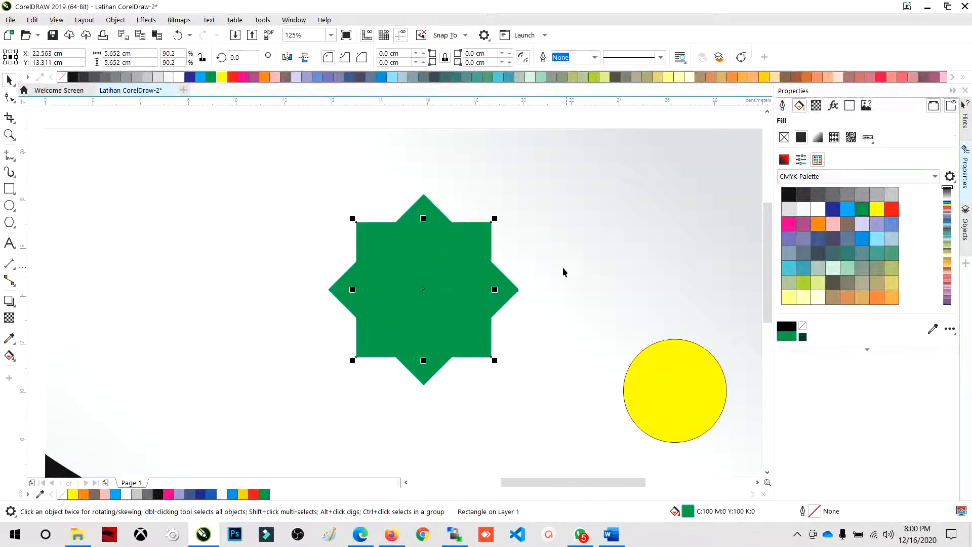
pyautogui.moveTo(427, 251); pyautogui.dragTo(578, 255)
pyautogui.hotkey('ctrl', 'z')
# - Select both green squares of the eight-pointed star and weld them into a single shape
pyautogui.click(429, 209)
pyautogui.click(254, 123)
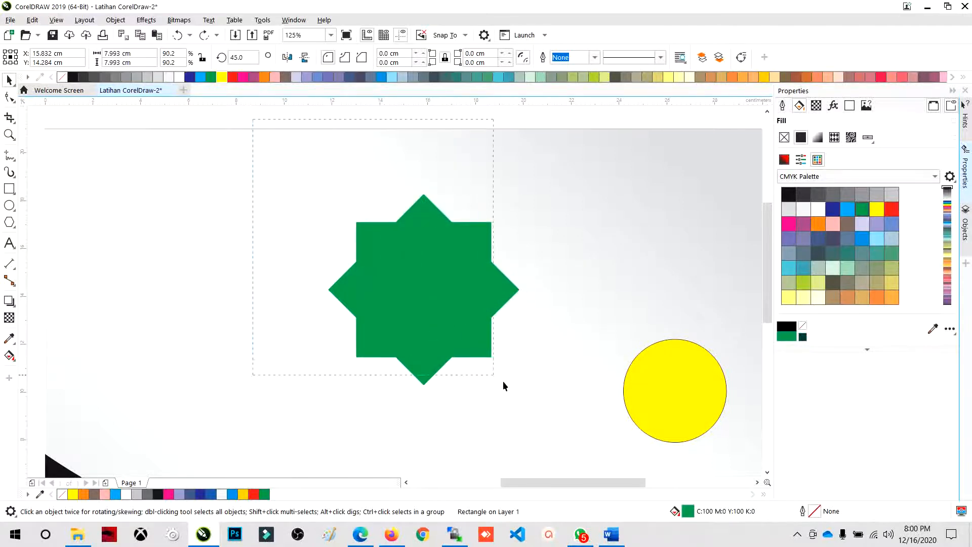
pyautogui.moveTo(594, 438); pyautogui.dragTo(595, 439)
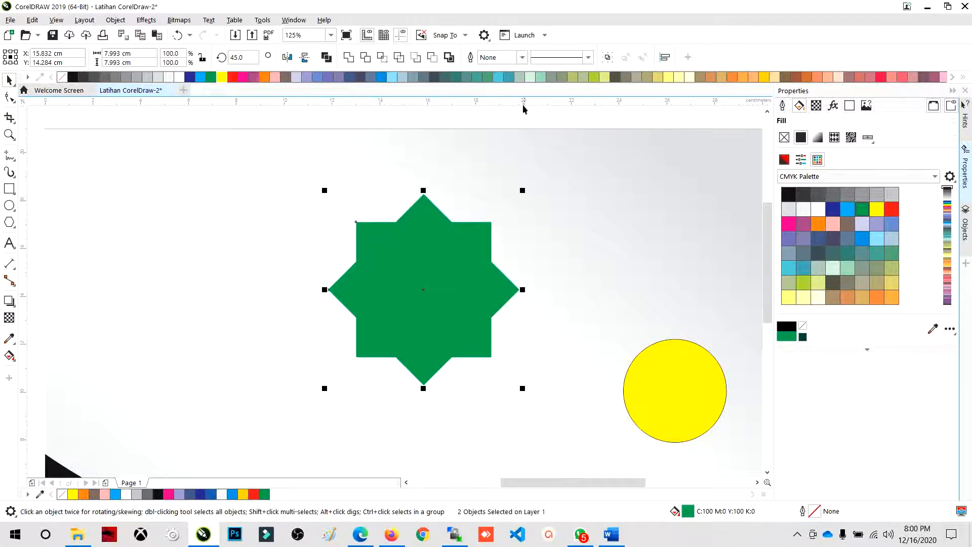
pyautogui.click(350, 57)
pyautogui.click(366, 140)
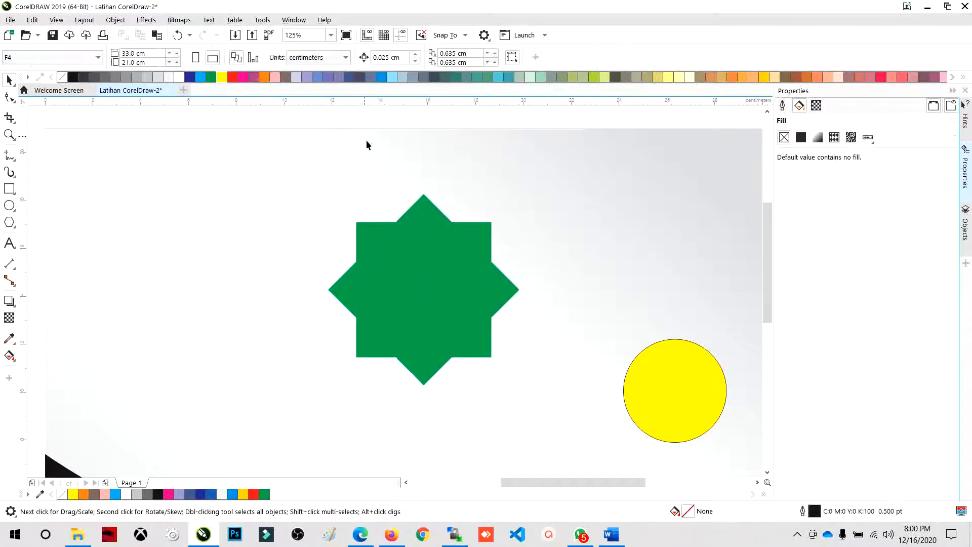
# - Move the welded green star aside to show it is one object, and place it back near its former position
pyautogui.click(410, 241)
pyautogui.moveTo(429, 256); pyautogui.dragTo(295, 230)
pyautogui.moveTo(344, 249); pyautogui.dragTo(450, 286)
pyautogui.scroll(-2, 455, 227)
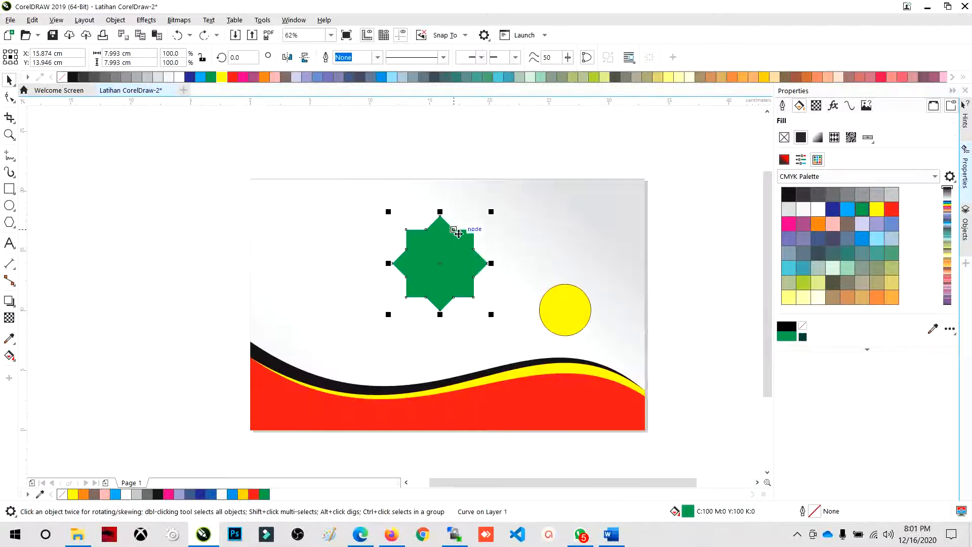
pyautogui.scroll(2, 465, 268)
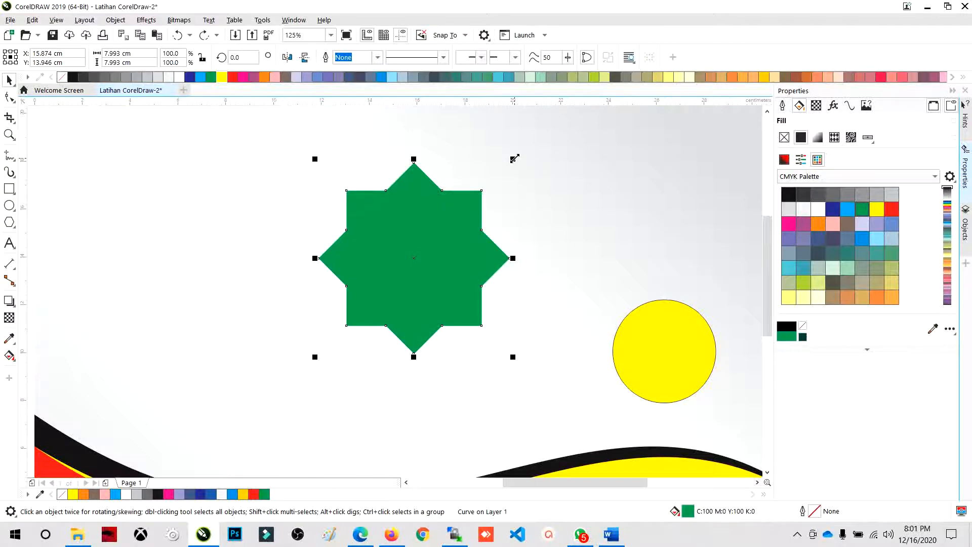
# - Create a copy of the green star scaled about its center to about 6.71 cm, and fill the copy yellow
pyautogui.moveTo(513, 159); pyautogui.dragTo(499, 162)
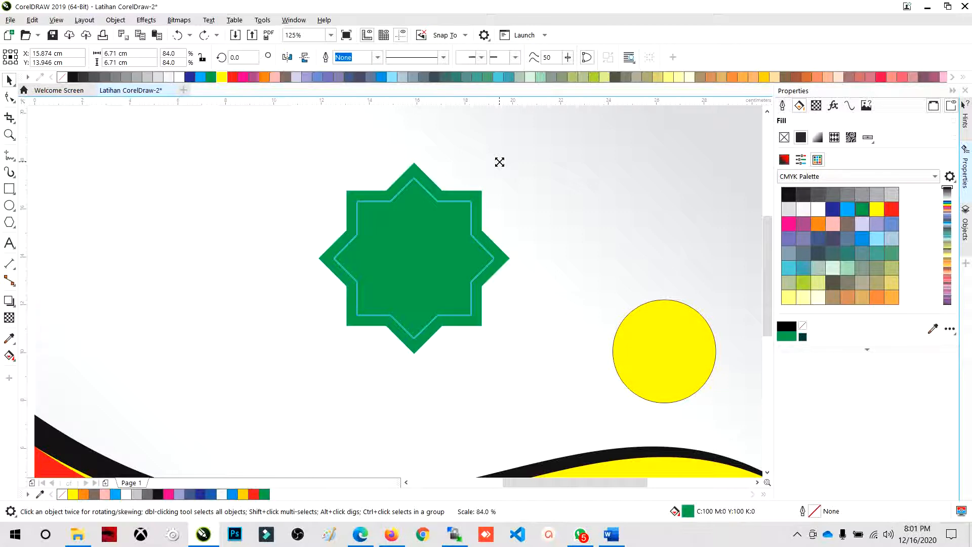
pyautogui.moveTo(499, 162); pyautogui.dragTo(499, 162)
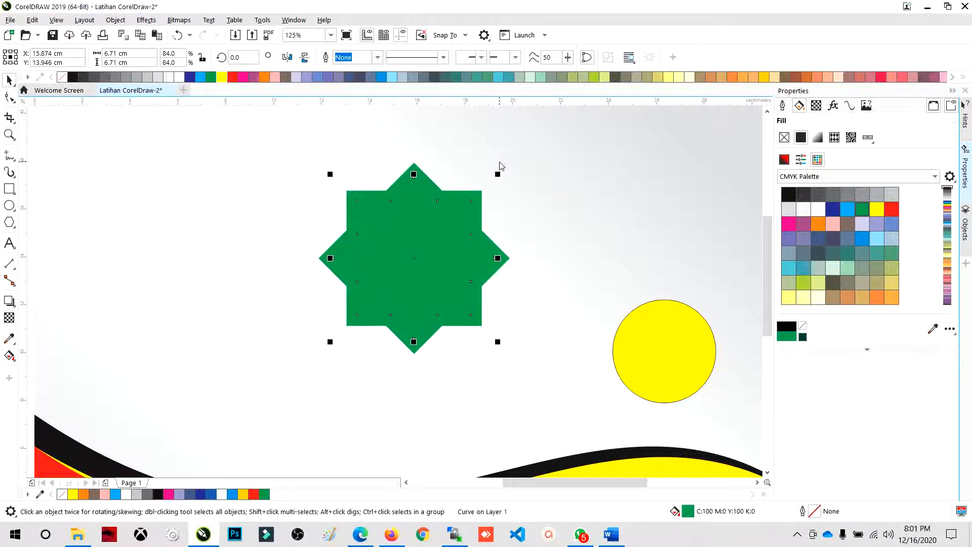
pyautogui.click(221, 77)
pyautogui.click(303, 195)
pyautogui.scroll(-1, 497, 241)
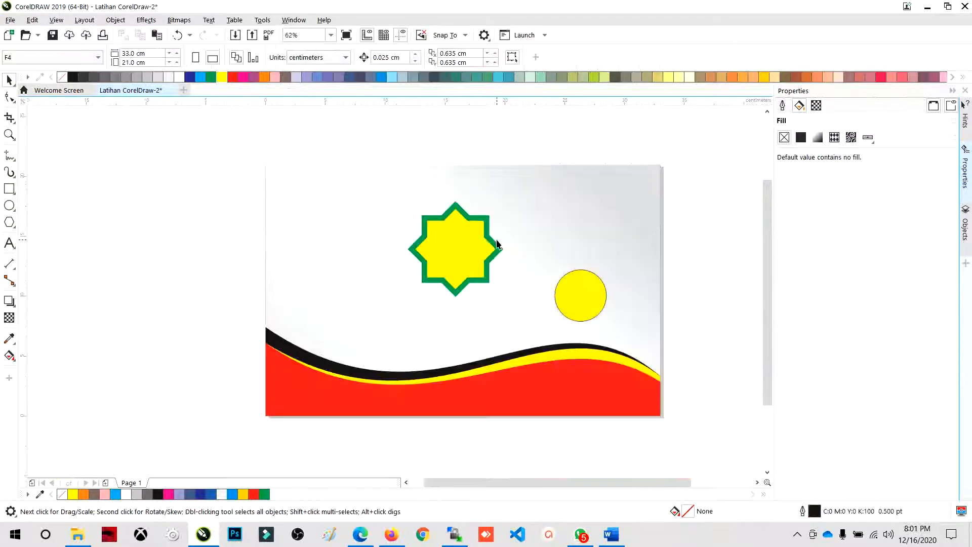
pyautogui.scroll(1, 463, 241)
# - Enlarge the yellow star about its center to about 6.82 cm to thin the green border
pyautogui.click(463, 241)
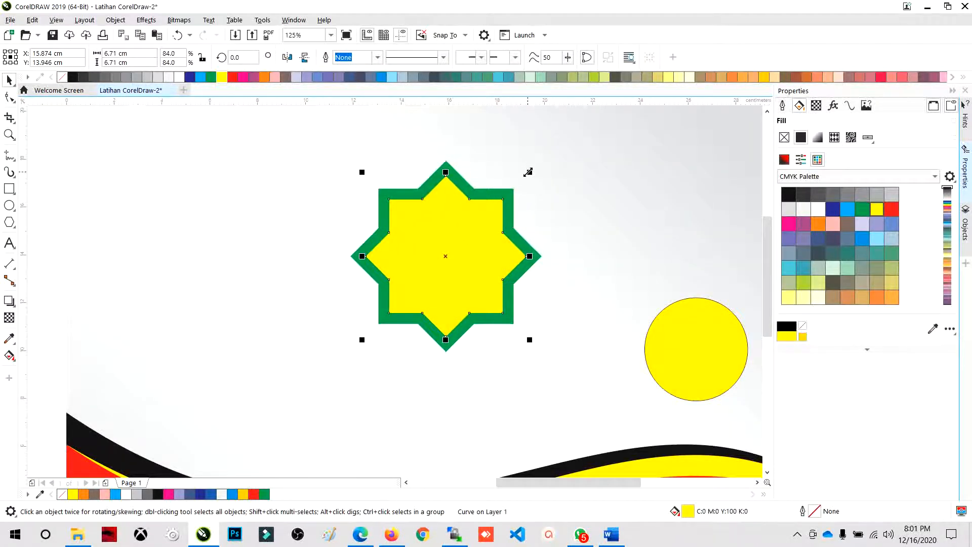
pyautogui.scroll(2, 468, 197)
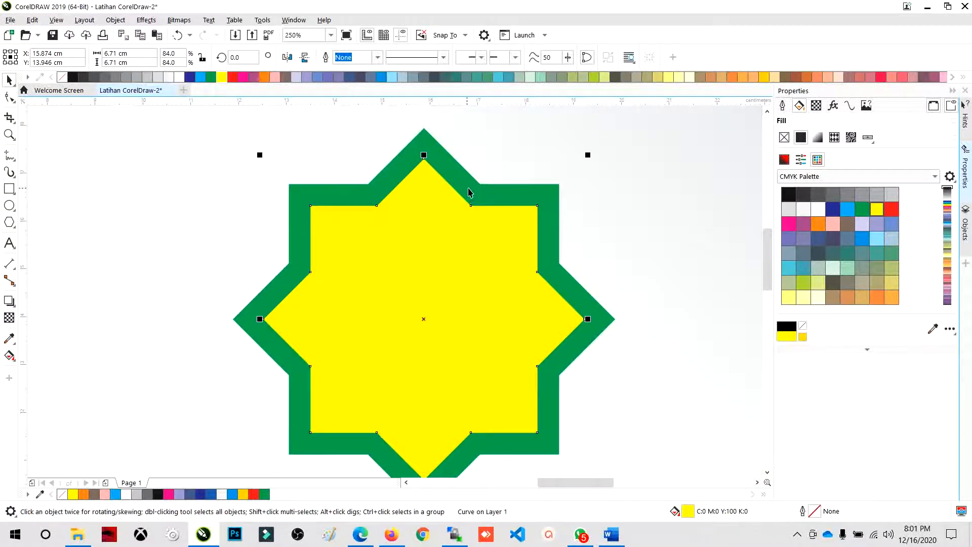
pyautogui.moveTo(587, 155); pyautogui.dragTo(589, 153)
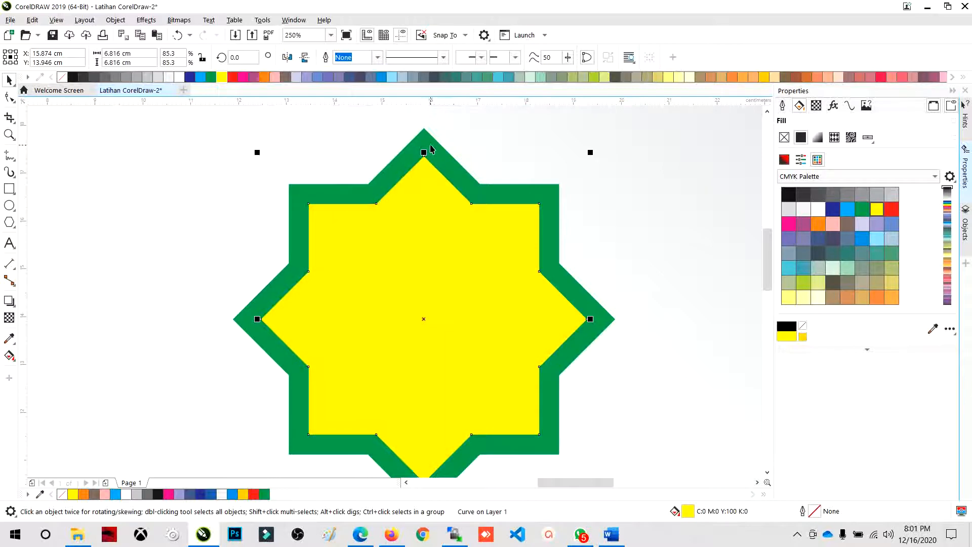
# - Trim the green star with the yellow star on top of it, and deselect the shapes
pyautogui.click(416, 226)
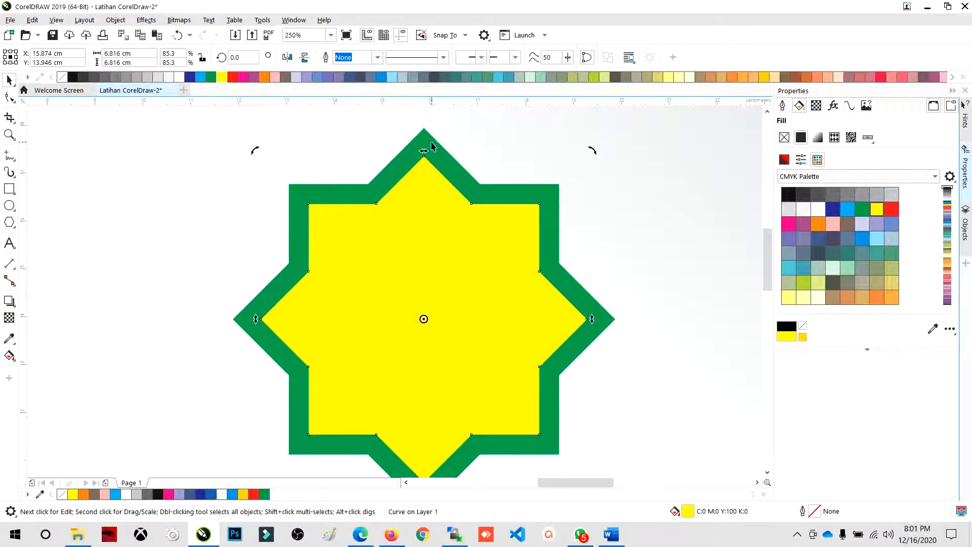
pyautogui.keyDown('shift'); pyautogui.click(431, 146); pyautogui.keyUp('shift')
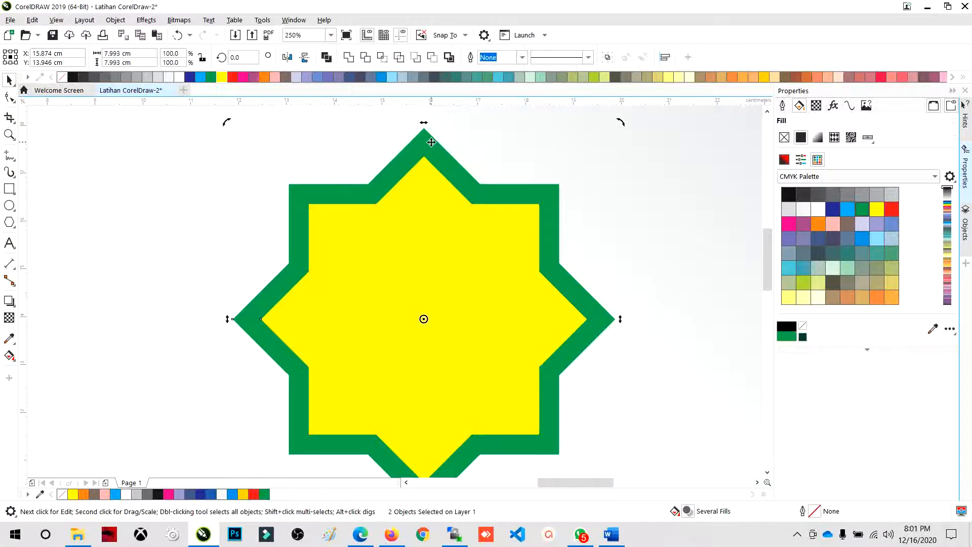
pyautogui.scroll(-2, 419, 224)
pyautogui.scroll(2, 422, 211)
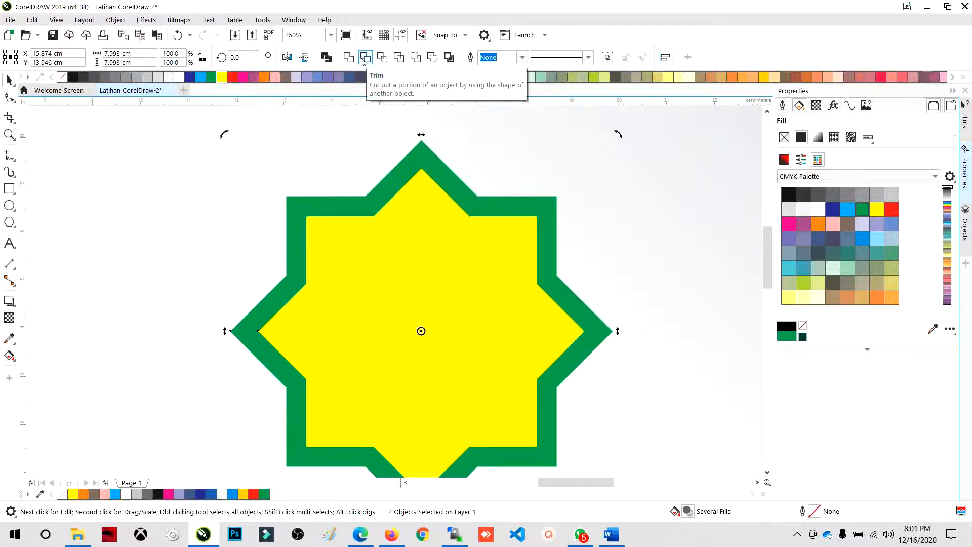
pyautogui.click(364, 57)
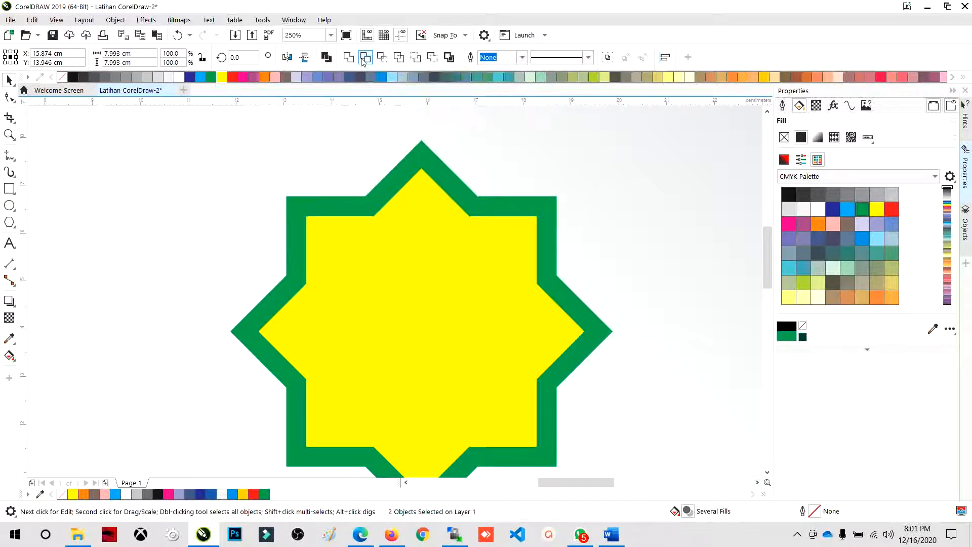
pyautogui.click(359, 126)
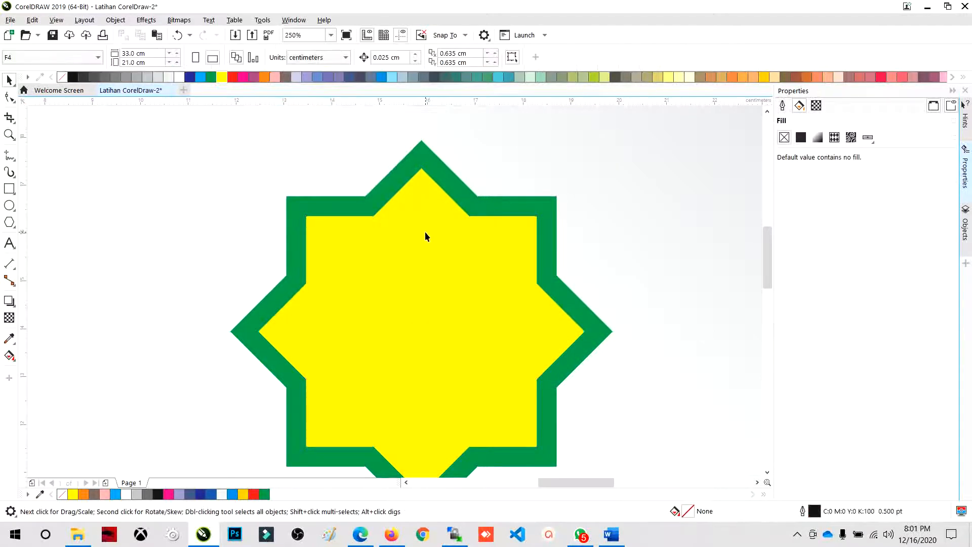
# - Move the yellow star out of the green star to show the hollow outline, and undo the moves
pyautogui.click(424, 232)
pyautogui.moveTo(408, 216); pyautogui.dragTo(452, 253)
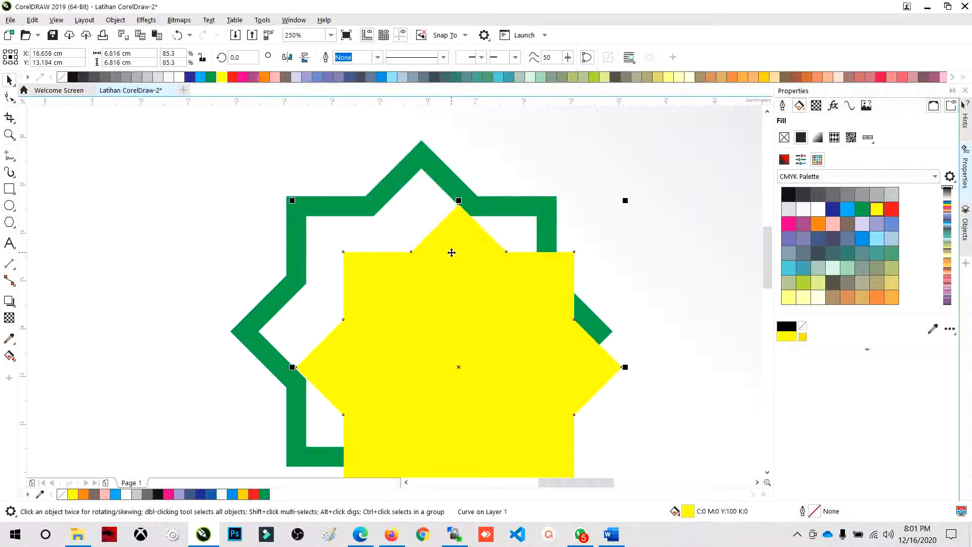
pyautogui.hotkey('ctrl', 'z')
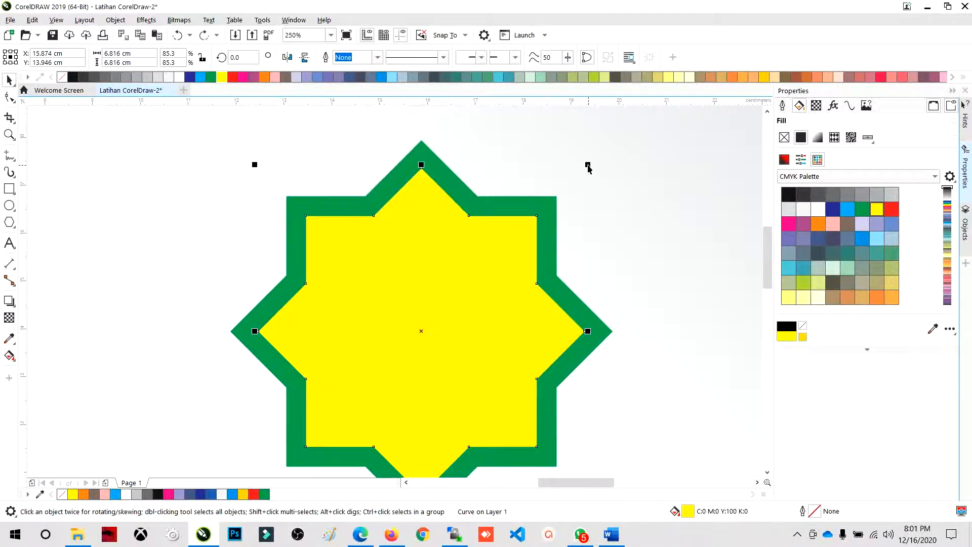
pyautogui.moveTo(445, 244); pyautogui.dragTo(644, 293)
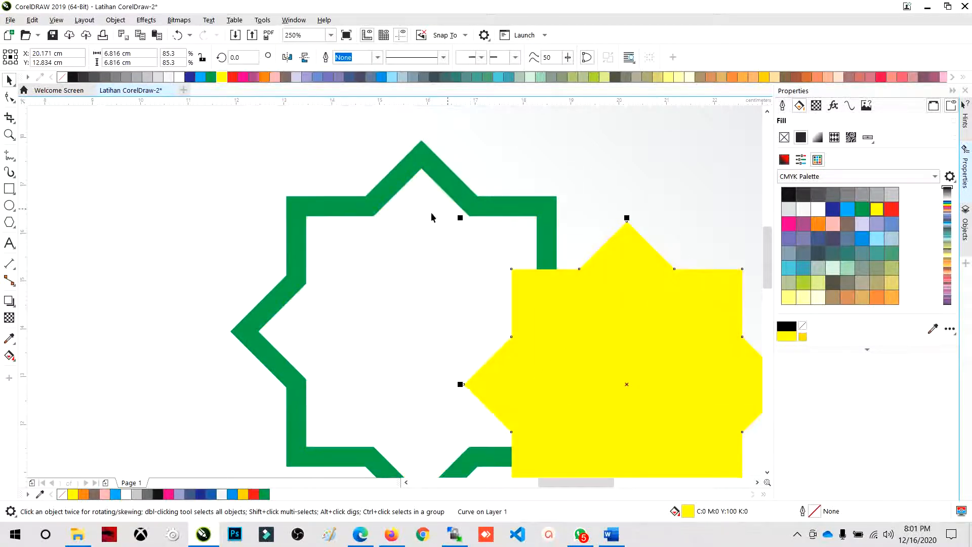
pyautogui.click(372, 200)
pyautogui.click(618, 352)
pyautogui.scroll(-2, 397, 217)
pyautogui.moveTo(462, 275); pyautogui.dragTo(620, 270)
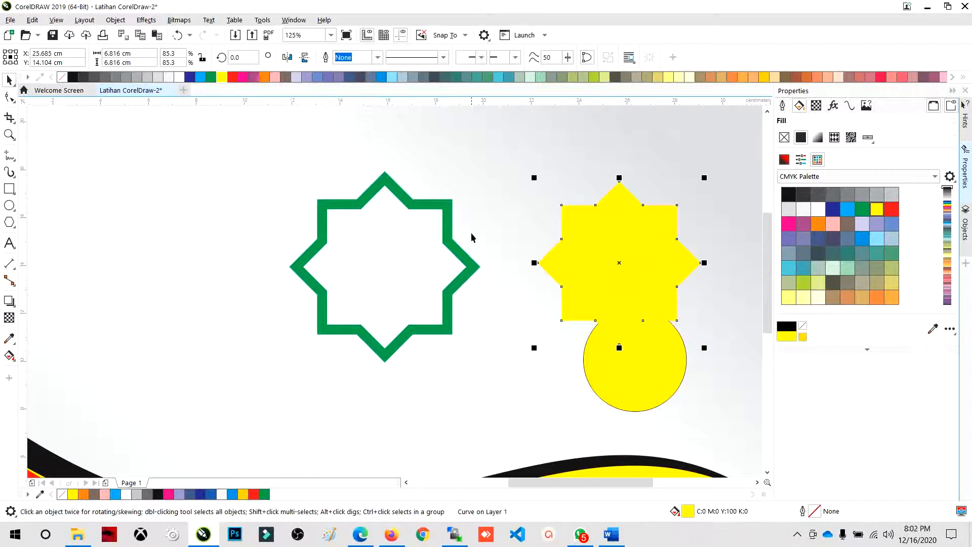
pyautogui.scroll(-3, 401, 251)
pyautogui.scroll(3, 396, 253)
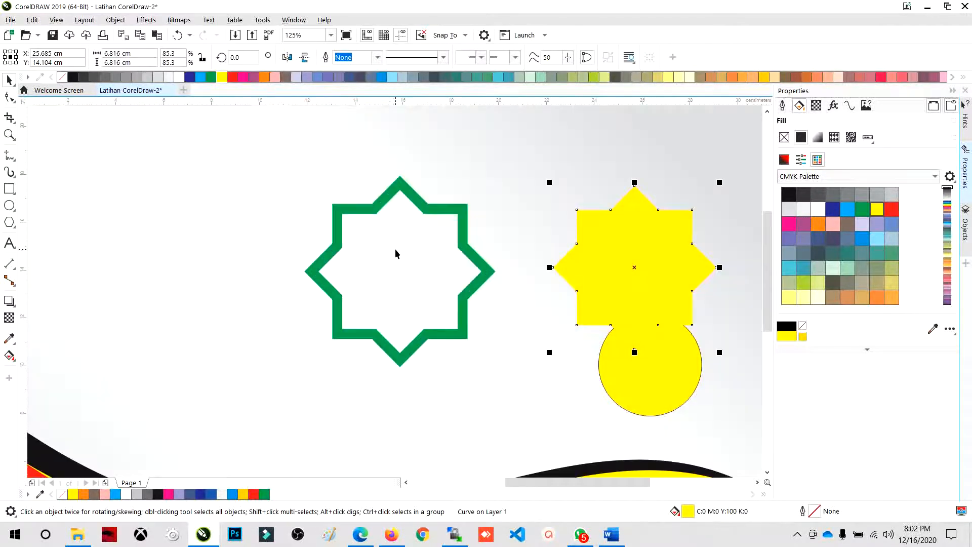
pyautogui.hotkey('ctrl', 'z')
pyautogui.hotkey('ctrl', 'z')
pyautogui.click(536, 211)
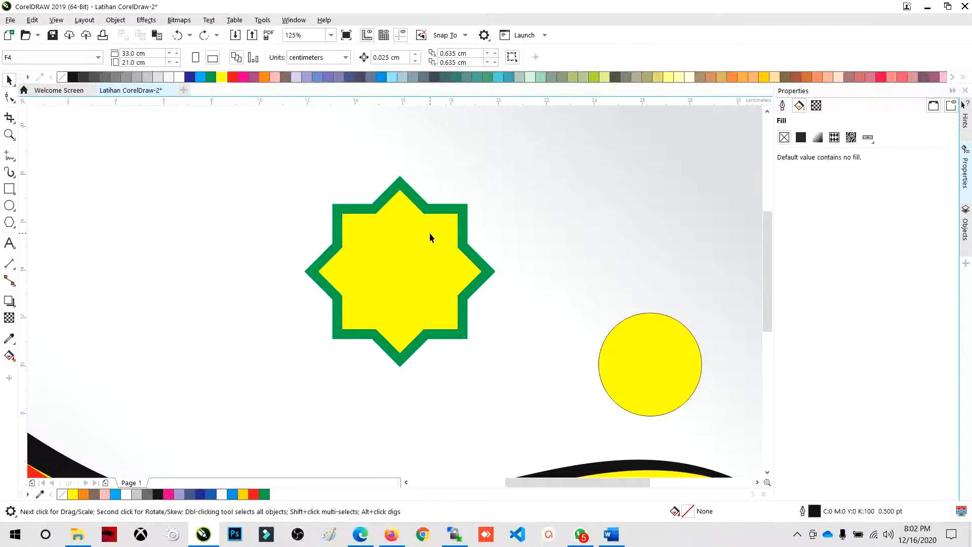
# - Shrink the yellow star about its center to about 5.8 cm to leave a gap inside the green outline
pyautogui.click(413, 227)
pyautogui.scroll(2, 414, 226)
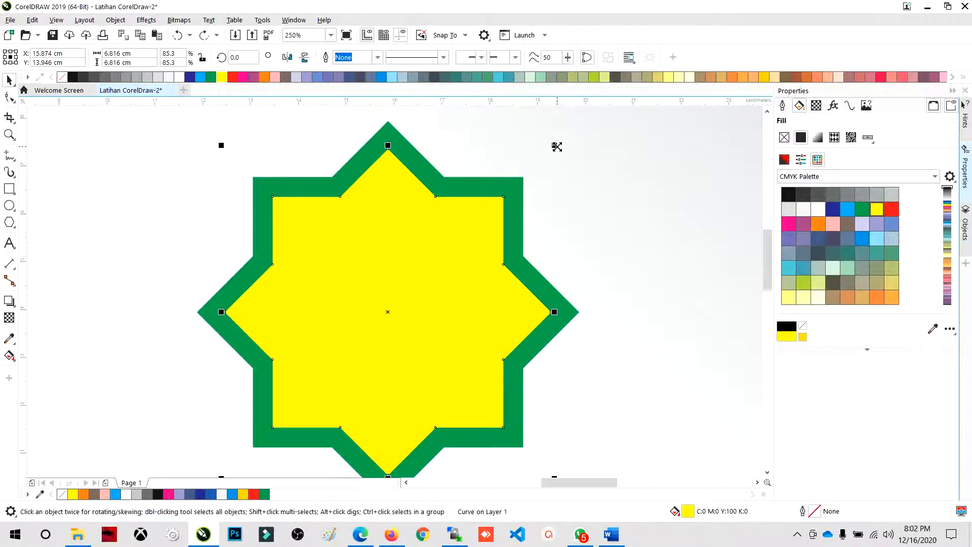
pyautogui.moveTo(554, 146); pyautogui.dragTo(546, 148)
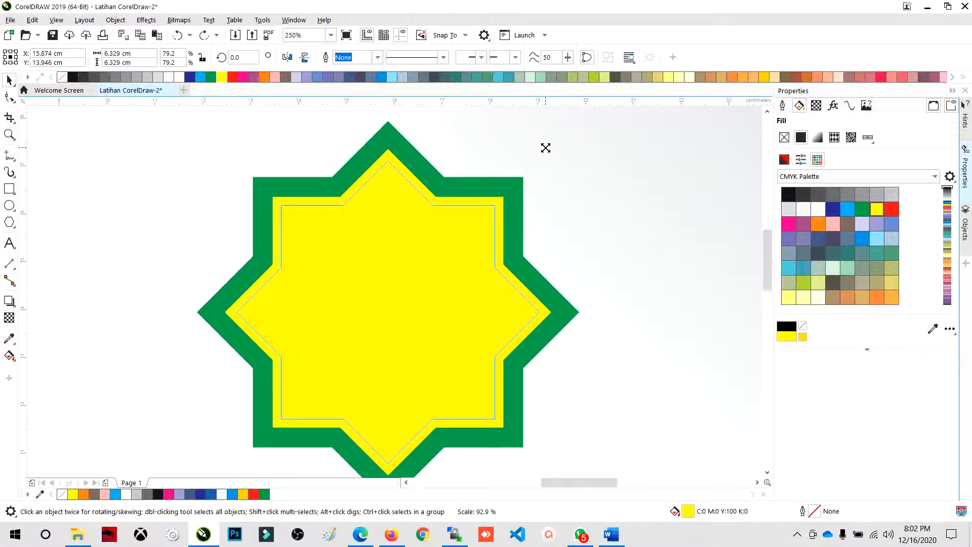
pyautogui.moveTo(545, 148); pyautogui.dragTo(501, 158)
pyautogui.scroll(-2, 439, 198)
pyautogui.scroll(2, 450, 197)
pyautogui.scroll(-2, 432, 197)
pyautogui.click(380, 140)
pyautogui.click(524, 274)
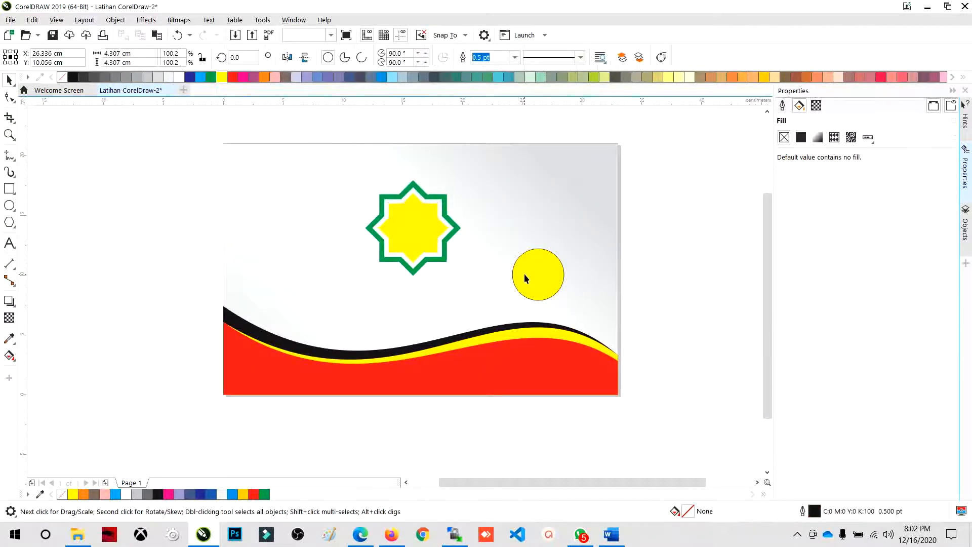
pyautogui.scroll(2, 436, 205)
# - Try a green fill on the inner star, and replace it with lime green (C40 M0 Y100 K0)
pyautogui.click(439, 206)
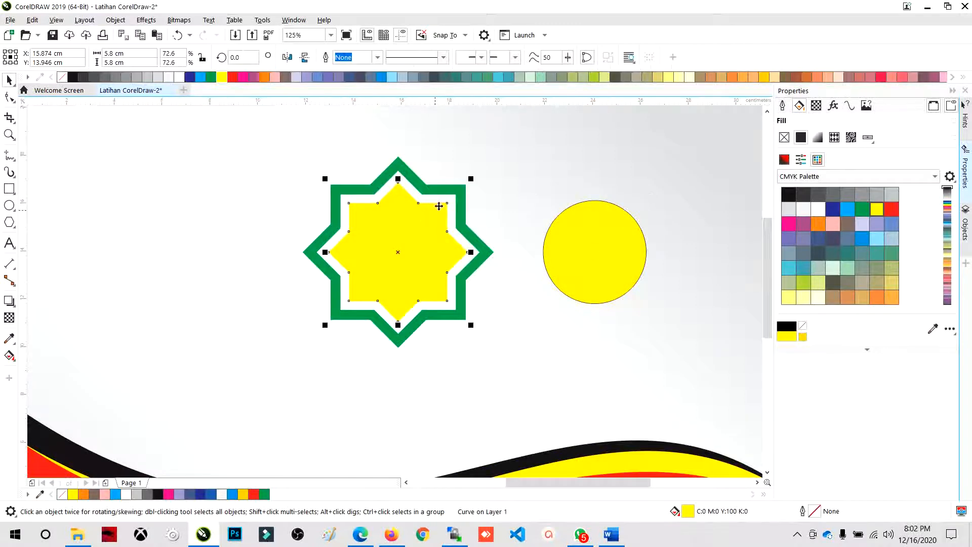
pyautogui.click(211, 77)
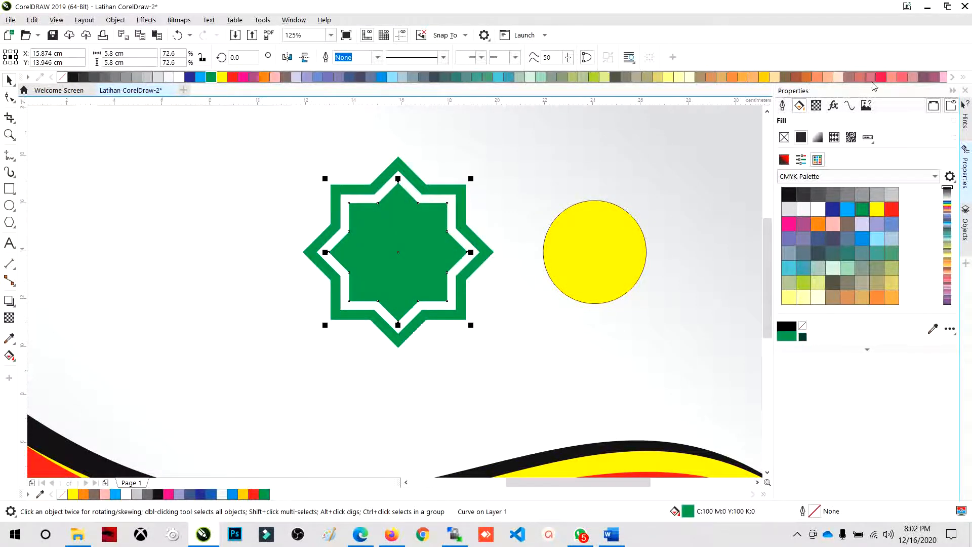
pyautogui.click(593, 77)
pyautogui.click(591, 250)
# - Create a copy of the lime green star scaled about its center to about 4.74 cm
pyautogui.click(425, 237)
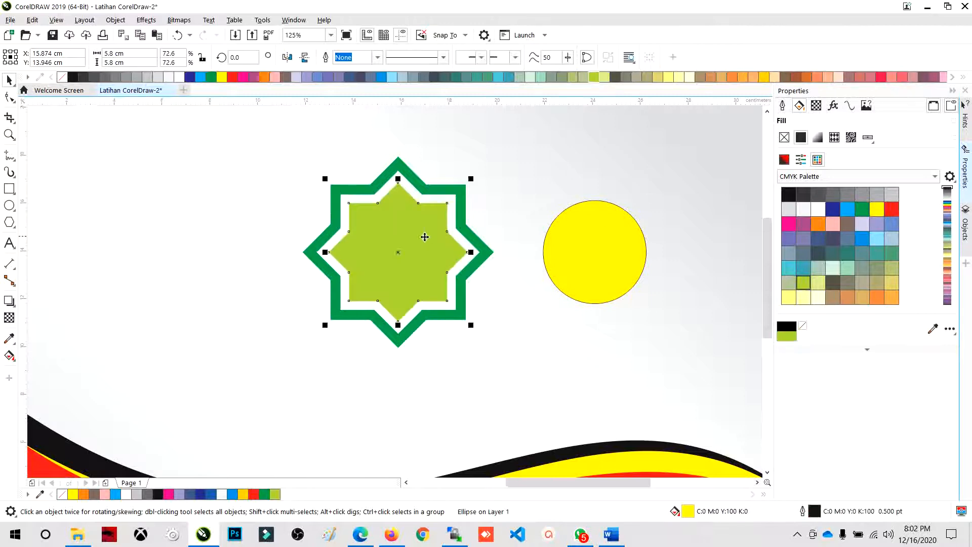
pyautogui.scroll(2, 401, 233)
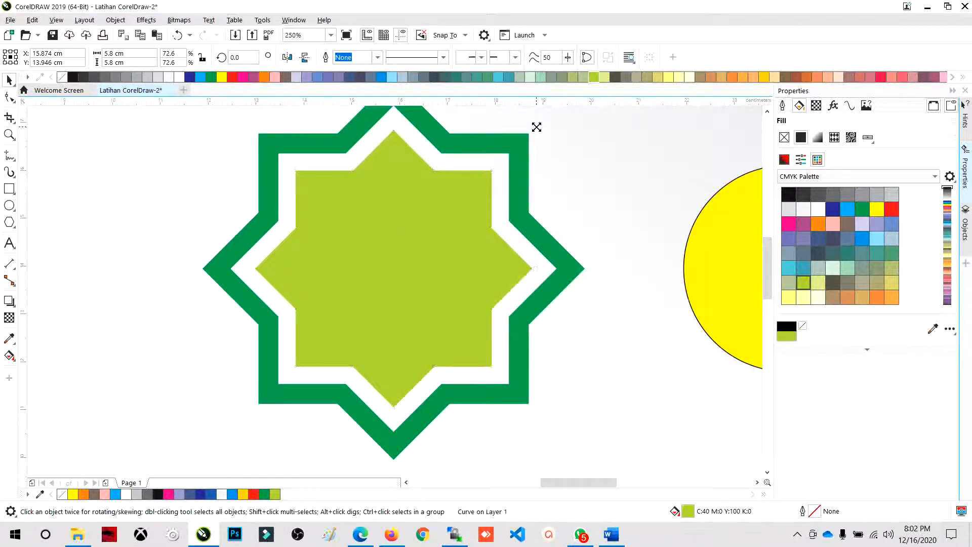
pyautogui.moveTo(536, 127); pyautogui.dragTo(510, 140)
pyautogui.moveTo(538, 127); pyautogui.dragTo(513, 138)
pyautogui.moveTo(513, 139); pyautogui.dragTo(513, 140)
pyautogui.rightClick(513, 139)
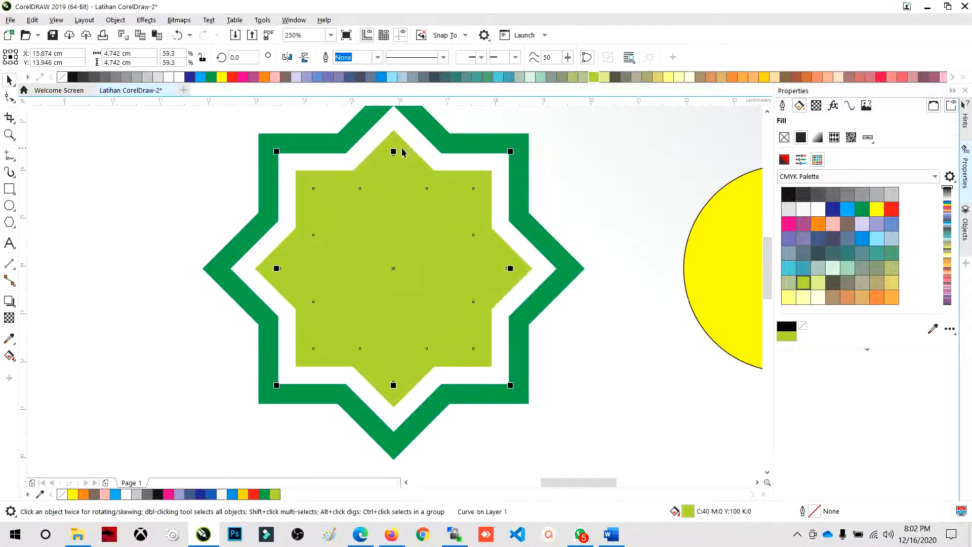
# - Trim the larger lime green star with its smaller copy, and deselect the shapes
pyautogui.keyDown('shift'); pyautogui.click(398, 142); pyautogui.keyUp('shift')
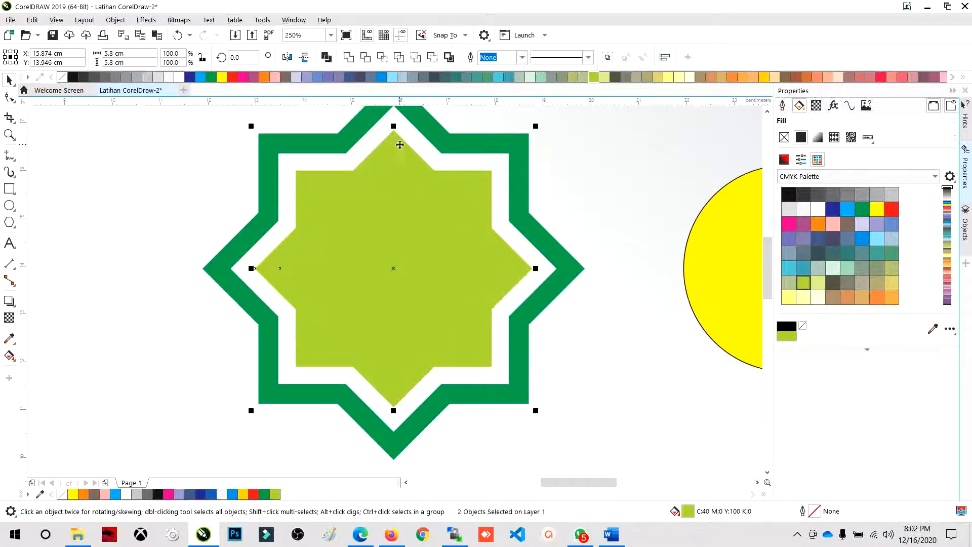
pyautogui.click(365, 58)
pyautogui.click(602, 225)
# - Shrink the innermost star about its center to about 3.13 cm and fill it orange (C0 M60 Y100 K0)
pyautogui.click(447, 228)
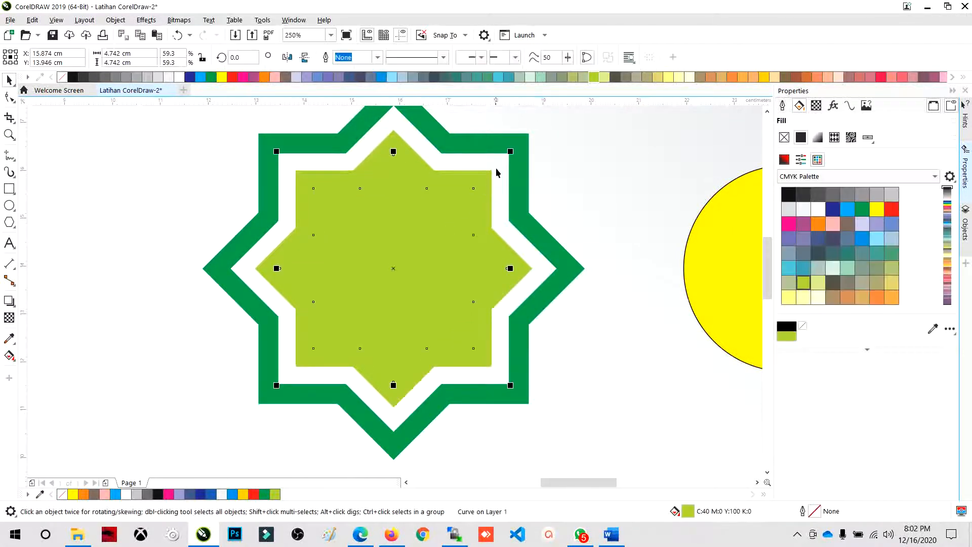
pyautogui.moveTo(508, 157); pyautogui.dragTo(477, 162)
pyautogui.scroll(-3, 428, 229)
pyautogui.scroll(2, 430, 234)
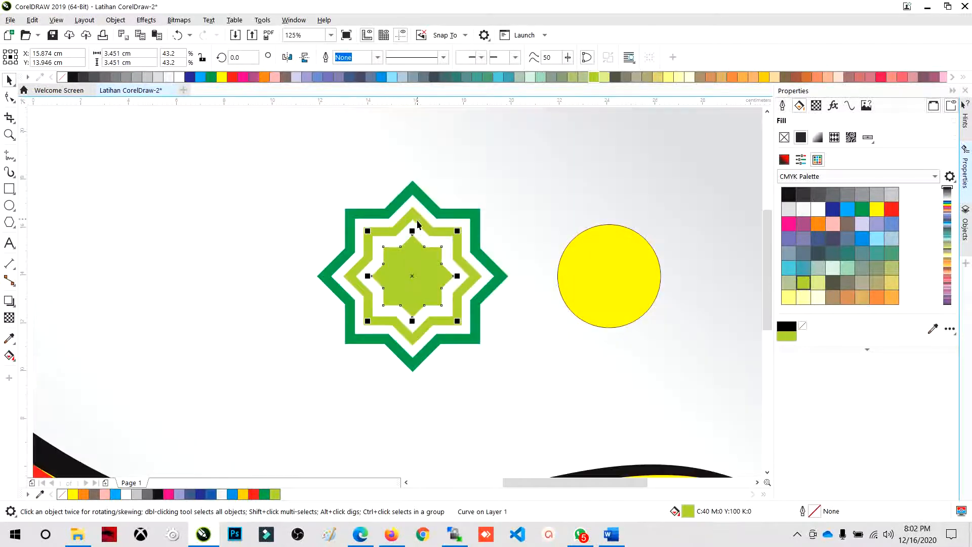
pyautogui.moveTo(459, 231)
pyautogui.mouseDown()
pyautogui.moveTo(443, 238)
pyautogui.moveTo(455, 234)
pyautogui.mouseUp()
pyautogui.scroll(2, 457, 239)
pyautogui.scroll(-2, 457, 244)
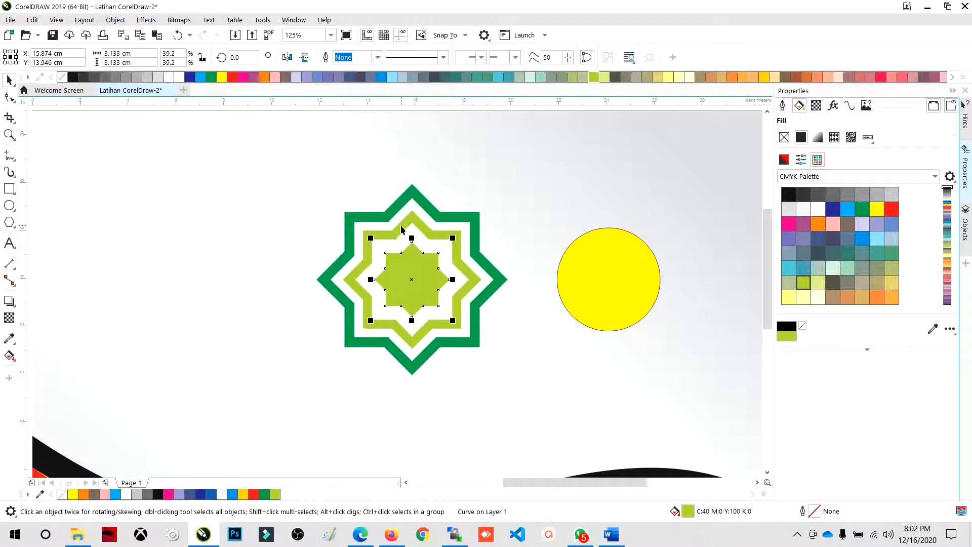
pyautogui.click(263, 77)
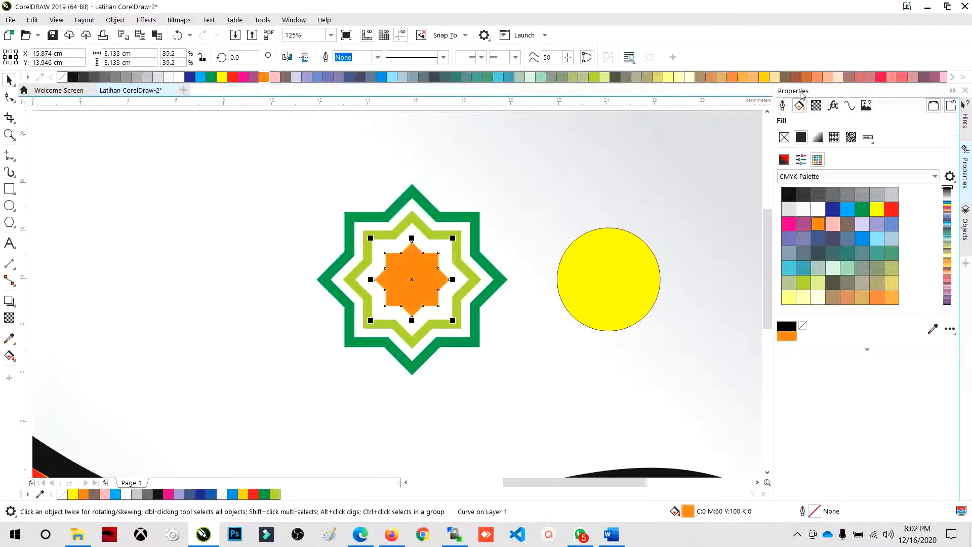
# - Change the fill of the innermost star to golden yellow (C0 M20 Y100 K0)
pyautogui.click(763, 77)
# - Shrink the yellow circle to about 1.96 cm beside the ornament, and restyle it with no outline and a red fill (C0 M100 Y100 K0)
pyautogui.click(600, 253)
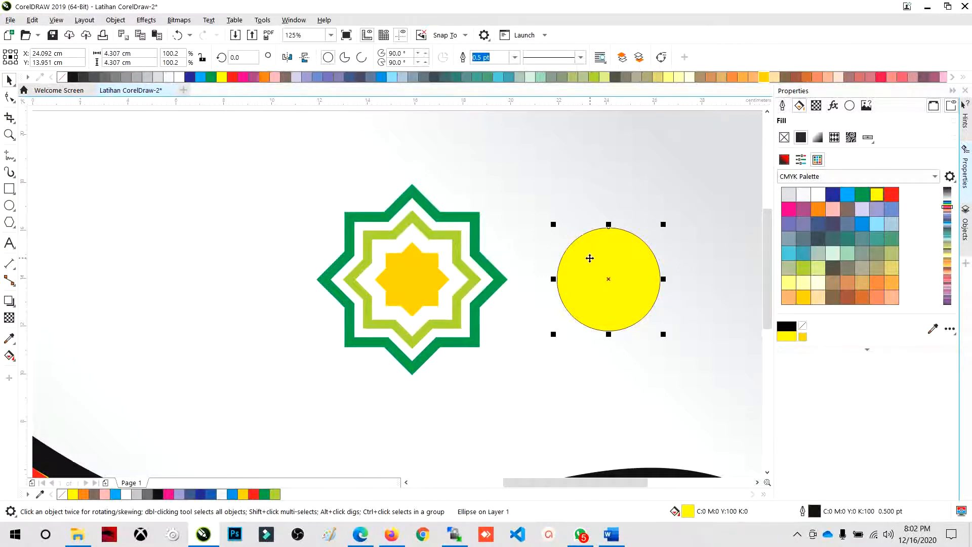
pyautogui.scroll(-2, 543, 261)
pyautogui.scroll(2, 562, 264)
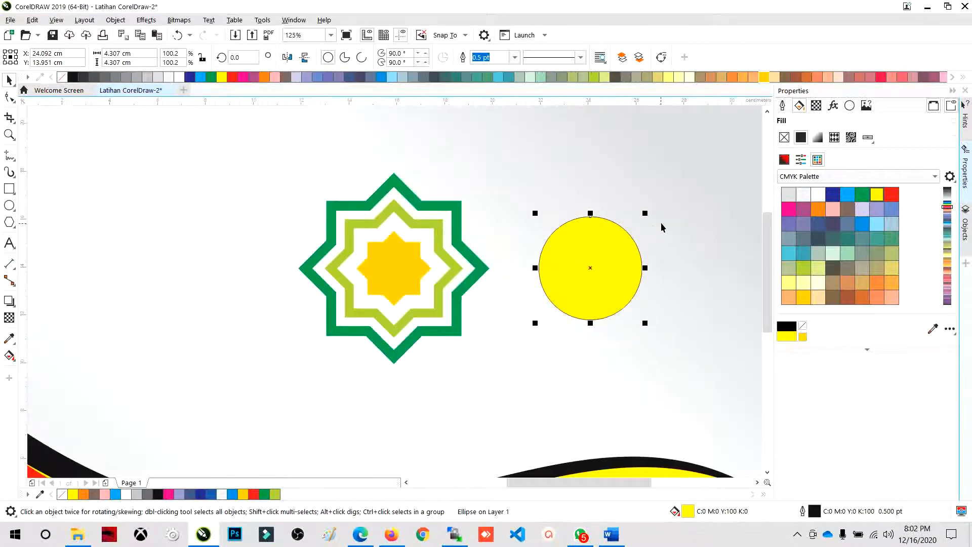
pyautogui.moveTo(645, 213); pyautogui.dragTo(618, 238)
pyautogui.moveTo(569, 285); pyautogui.dragTo(521, 281)
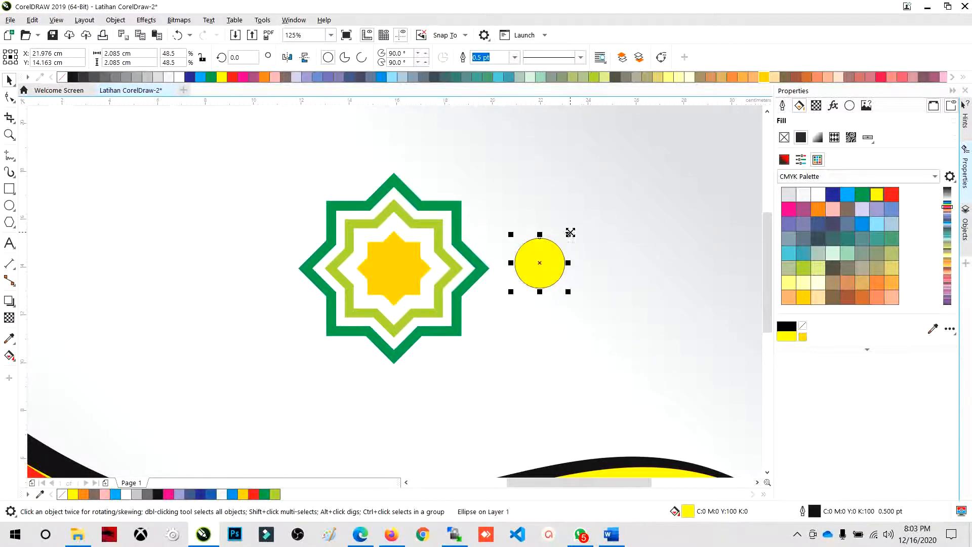
pyautogui.moveTo(570, 232)
pyautogui.mouseDown()
pyautogui.moveTo(560, 238)
pyautogui.moveTo(609, 214)
pyautogui.moveTo(566, 233)
pyautogui.mouseUp()
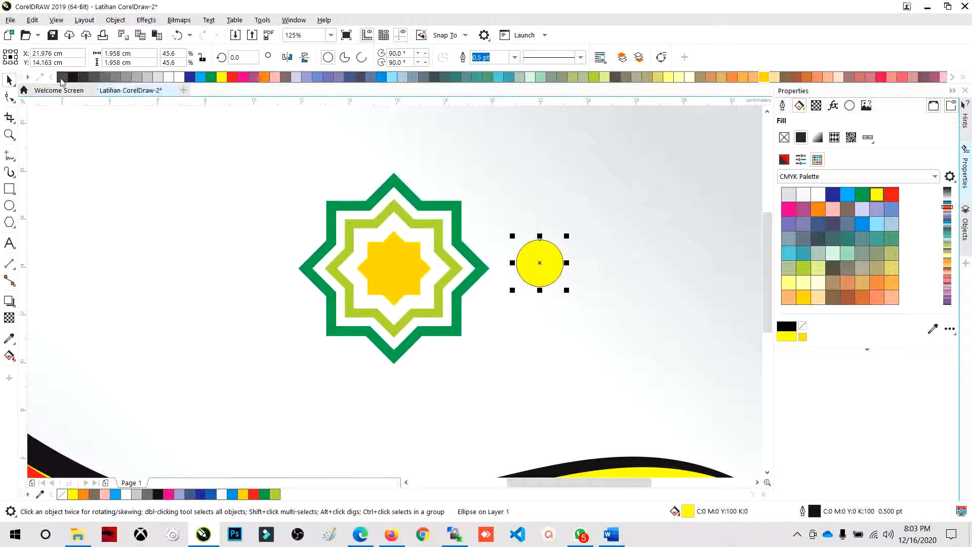
pyautogui.rightClick(62, 77)
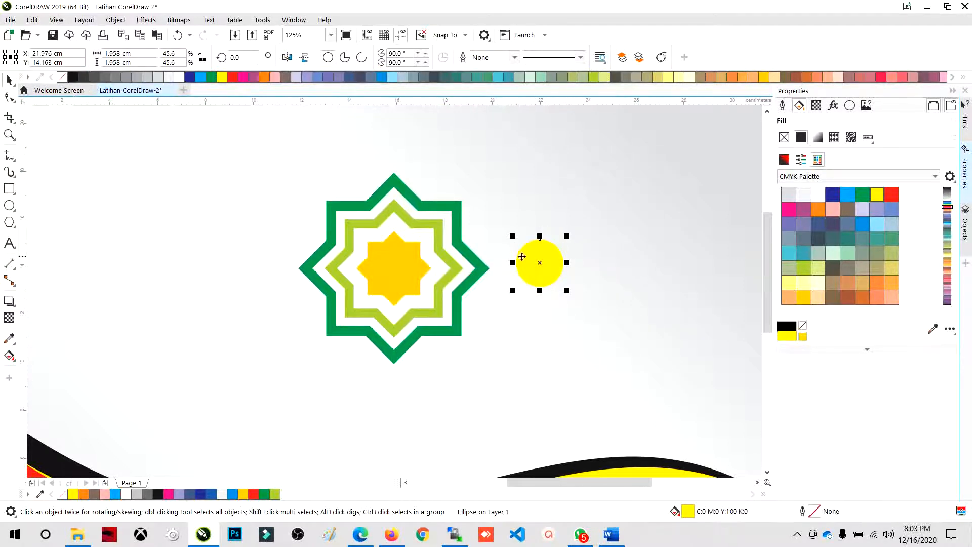
pyautogui.click(232, 77)
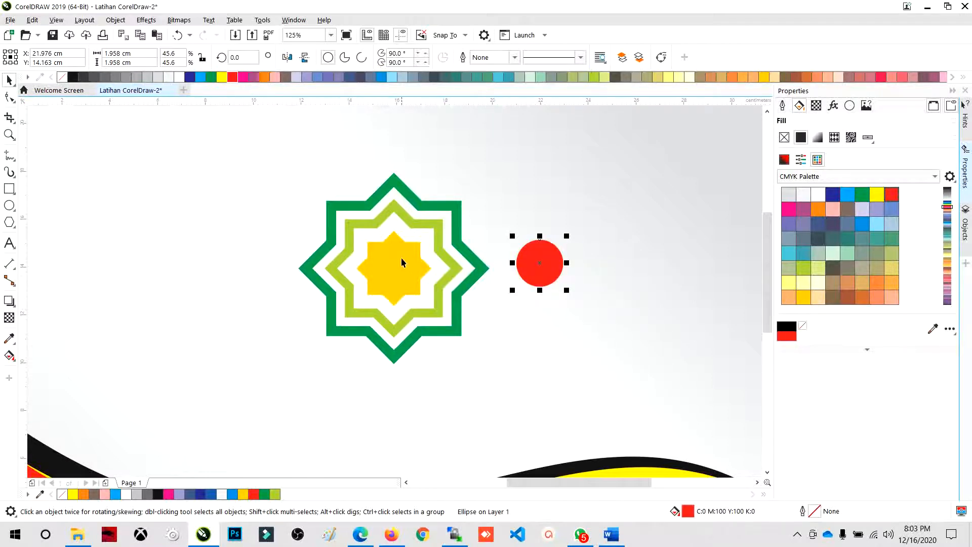
# - Enlarge the golden star about its center to about 3.35 cm, and center the red circle on it horizontally and vertically
pyautogui.click(384, 239)
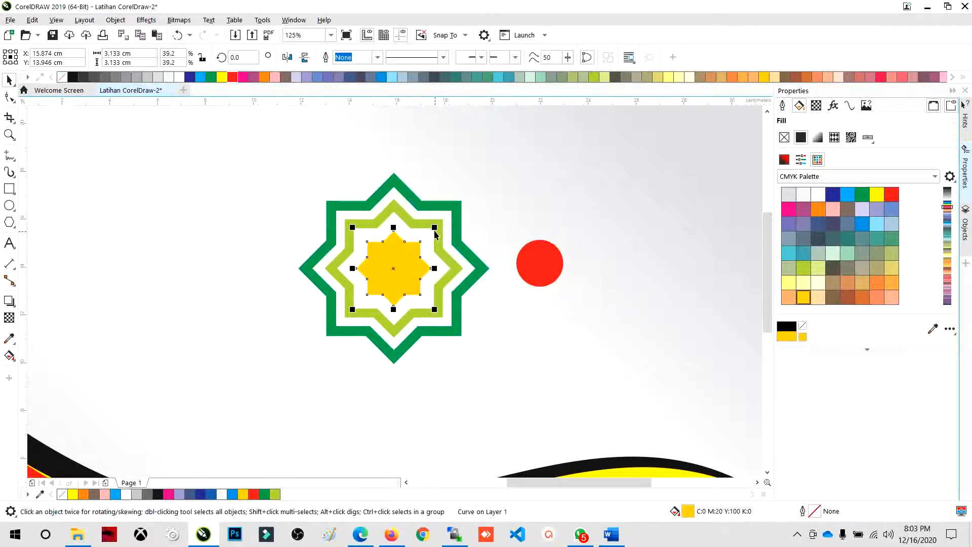
pyautogui.moveTo(434, 229)
pyautogui.mouseDown()
pyautogui.moveTo(443, 223)
pyautogui.moveTo(434, 229)
pyautogui.mouseUp()
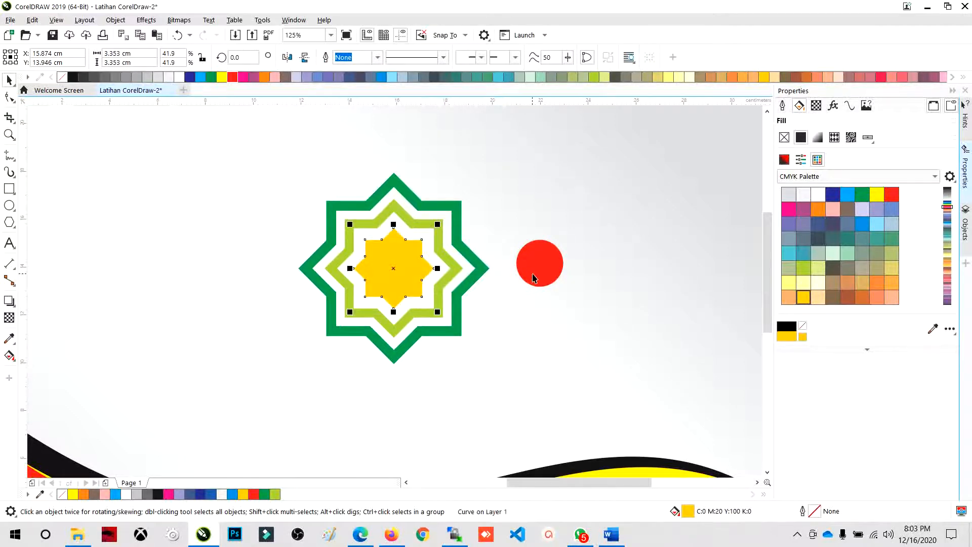
pyautogui.click(536, 275)
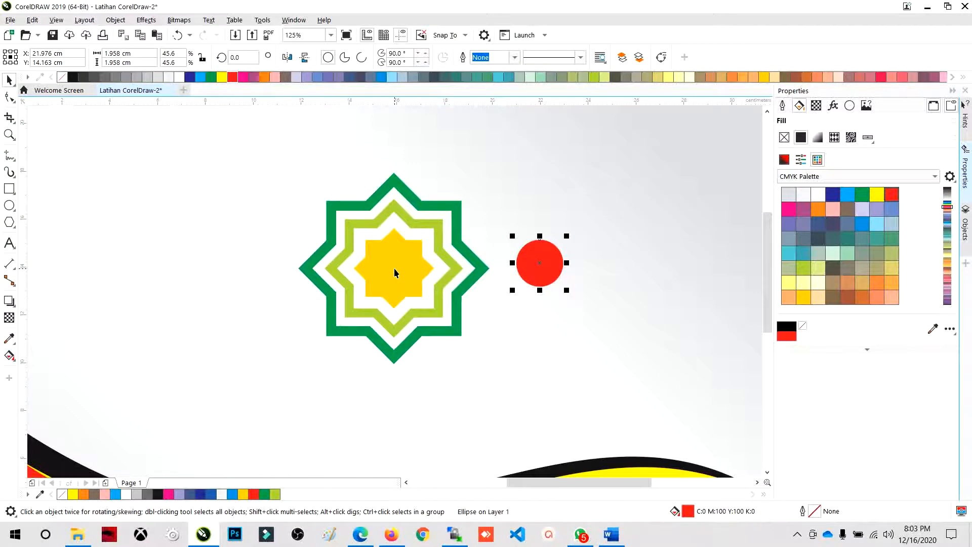
pyautogui.keyDown('shift'); pyautogui.click(394, 268); pyautogui.keyUp('shift')
pyautogui.press('c')
pyautogui.press('e')
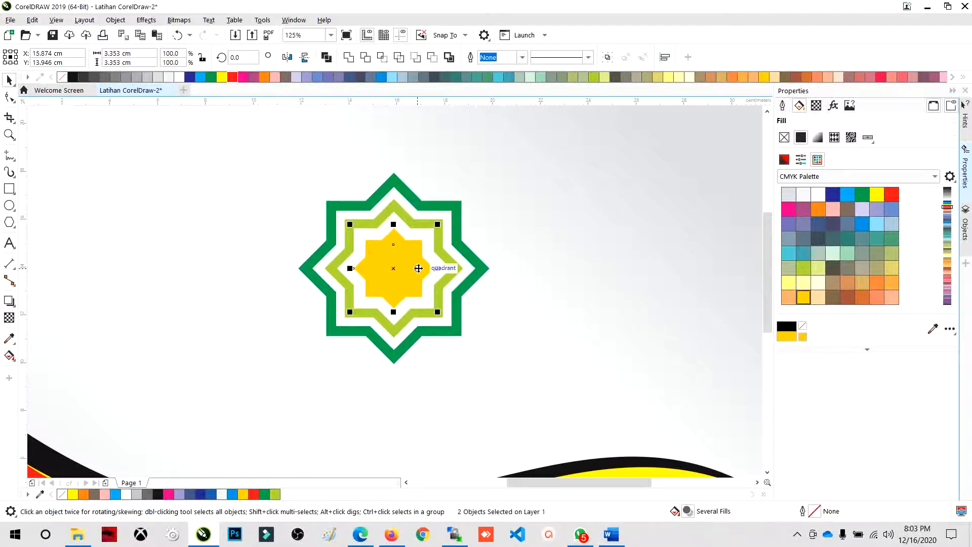
# - Try moving the golden star aside, off the red circle, and undo the move
pyautogui.click(515, 260)
pyautogui.click(413, 266)
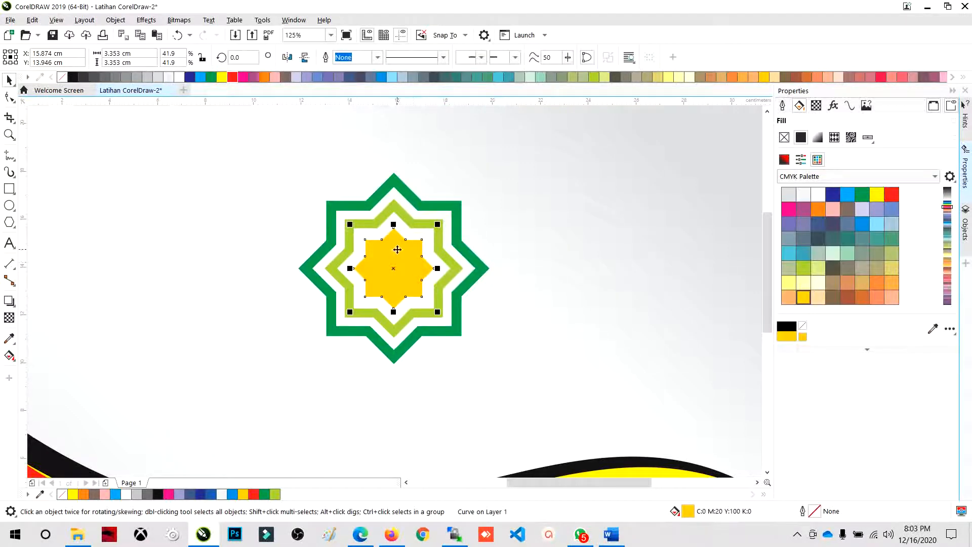
pyautogui.scroll(-3, 405, 294)
pyautogui.scroll(3, 404, 294)
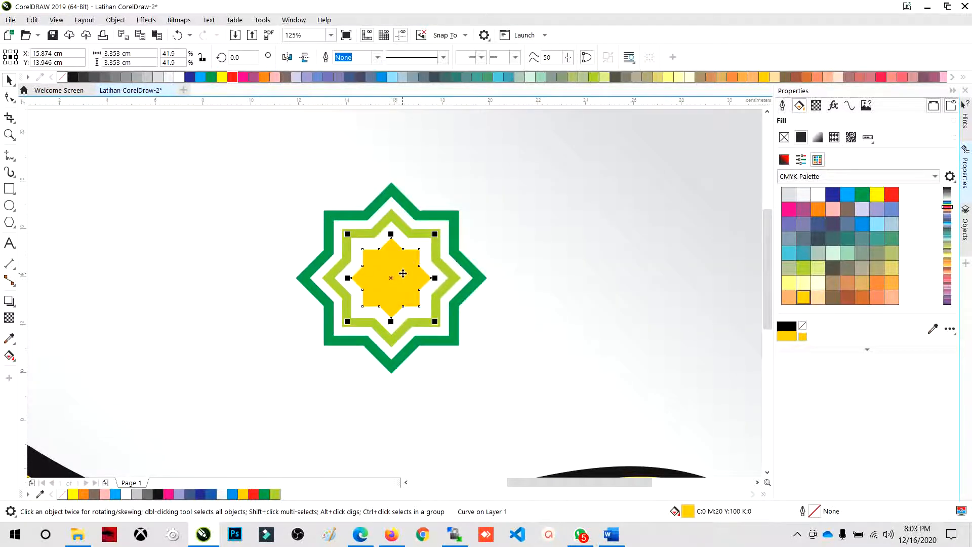
pyautogui.moveTo(392, 266); pyautogui.dragTo(527, 264)
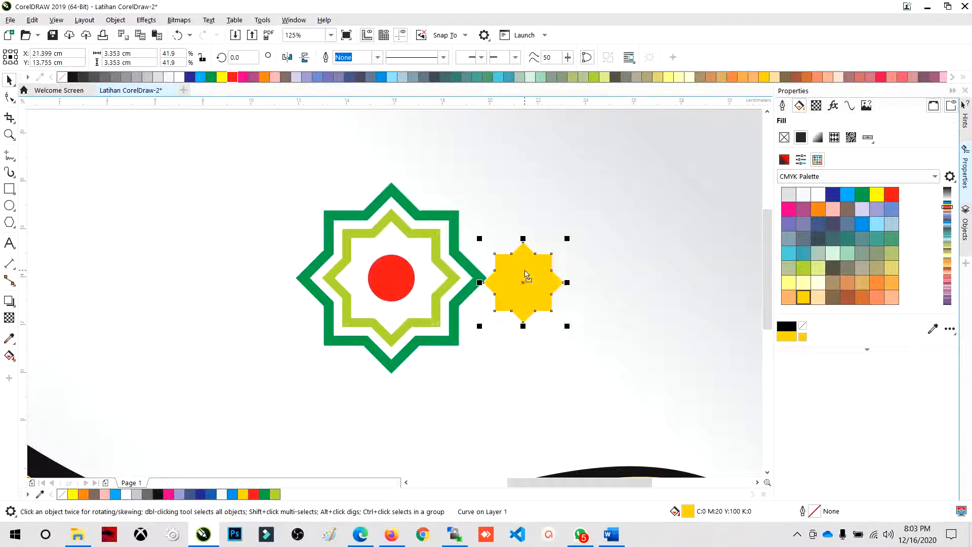
pyautogui.hotkey('ctrl', 'z')
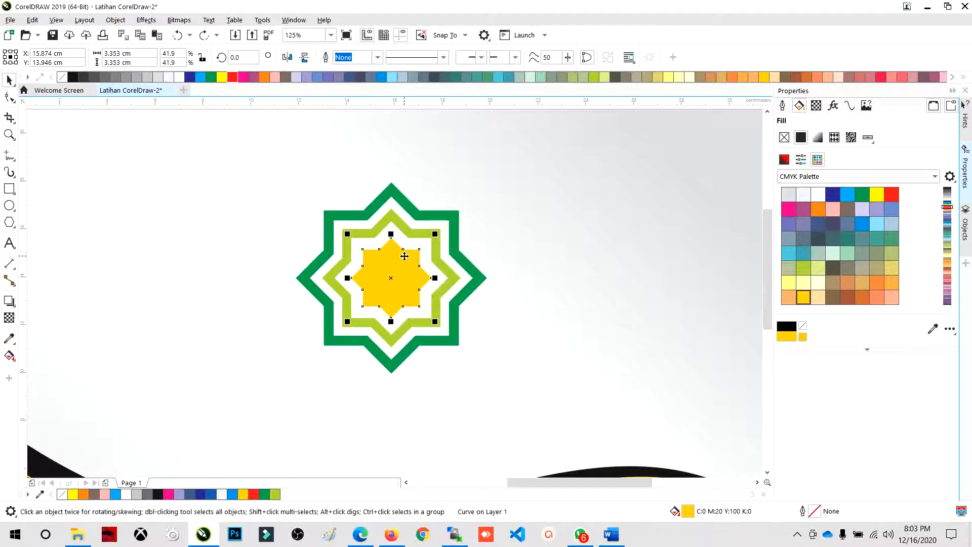
# - Send the golden star one level back so it lies behind the red circle, and deselect it
pyautogui.hotkey('ctrl', 'pagedown')
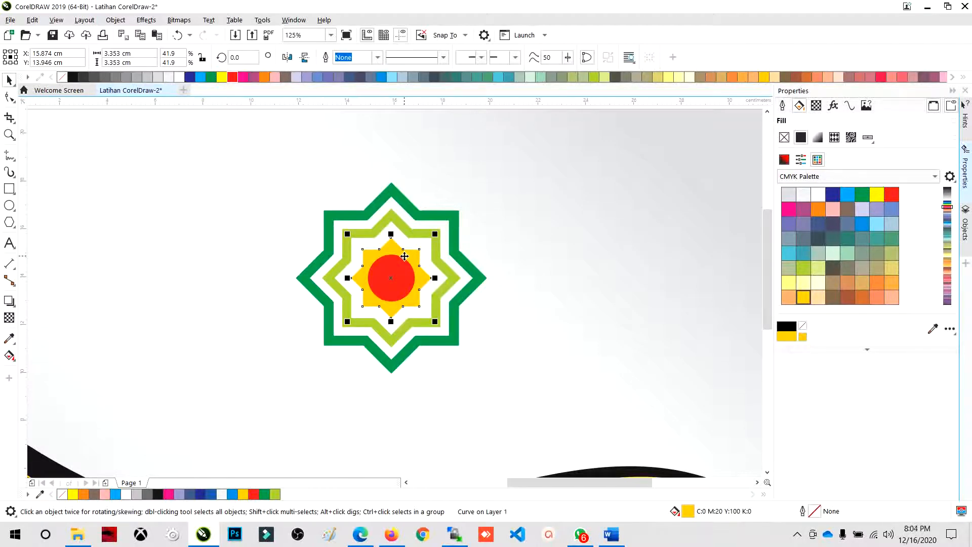
pyautogui.hotkey('ctrl', 'pageup')
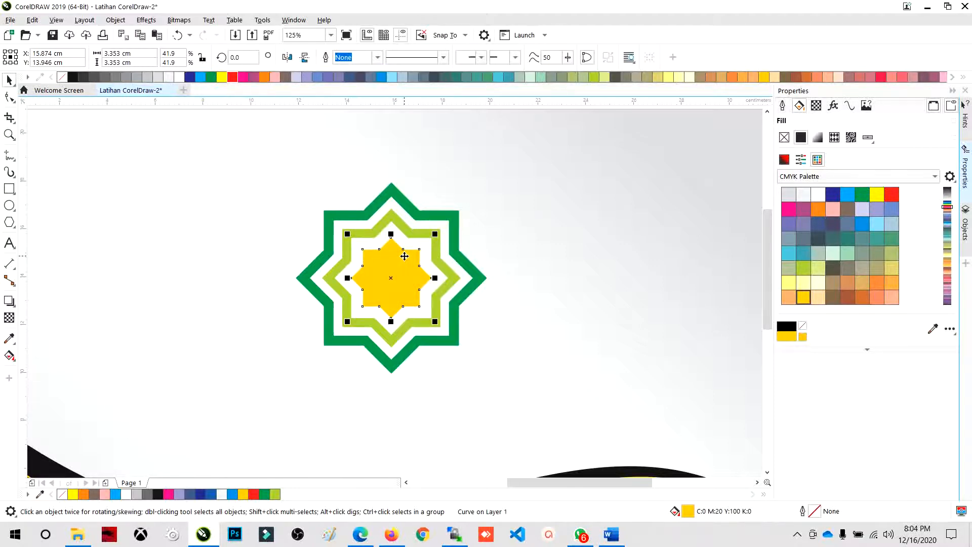
pyautogui.hotkey('ctrl', 'pagedown')
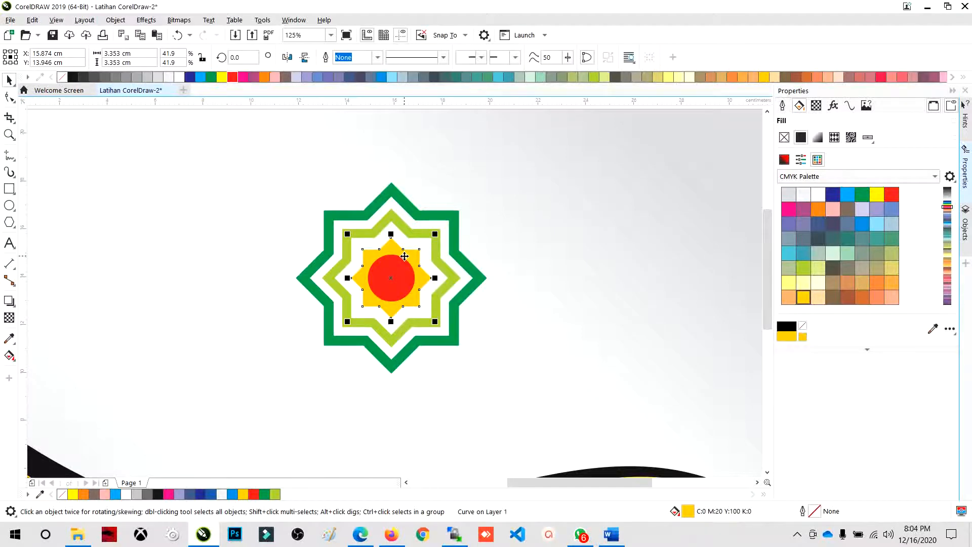
pyautogui.click(488, 253)
# - Shrink the red circle about its center to about 1.53 cm inside the golden star, and deselect it
pyautogui.click(396, 273)
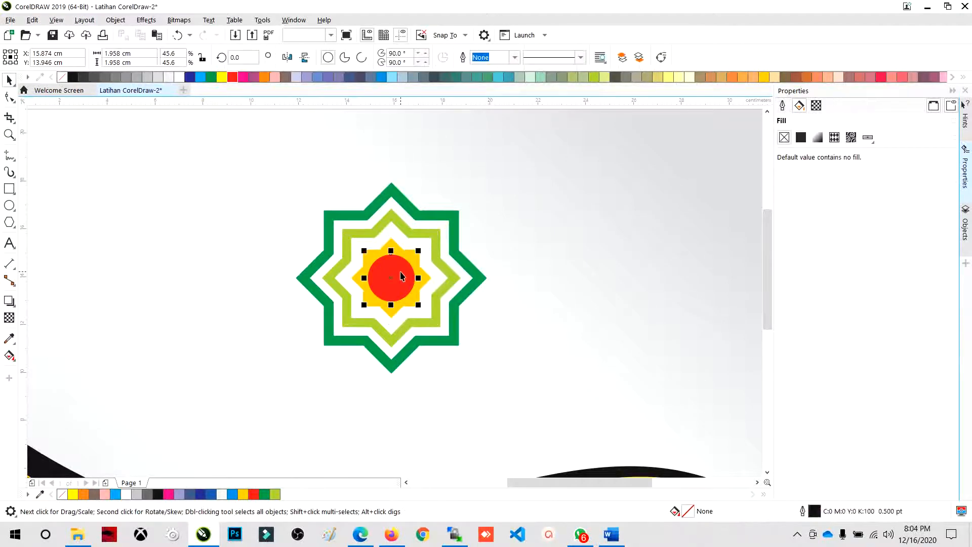
pyautogui.scroll(2, 400, 271)
pyautogui.moveTo(432, 233); pyautogui.dragTo(420, 245)
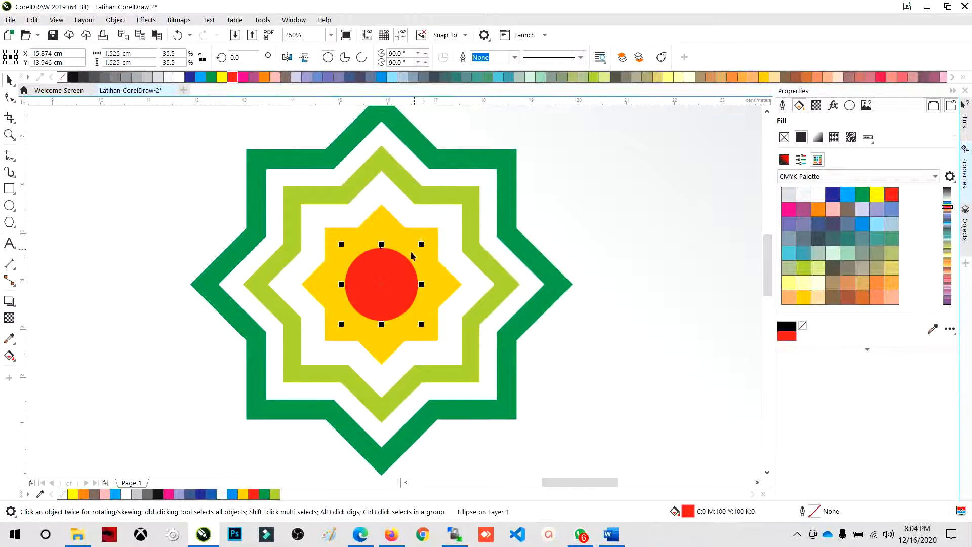
pyautogui.scroll(-4, 395, 285)
pyautogui.click(333, 174)
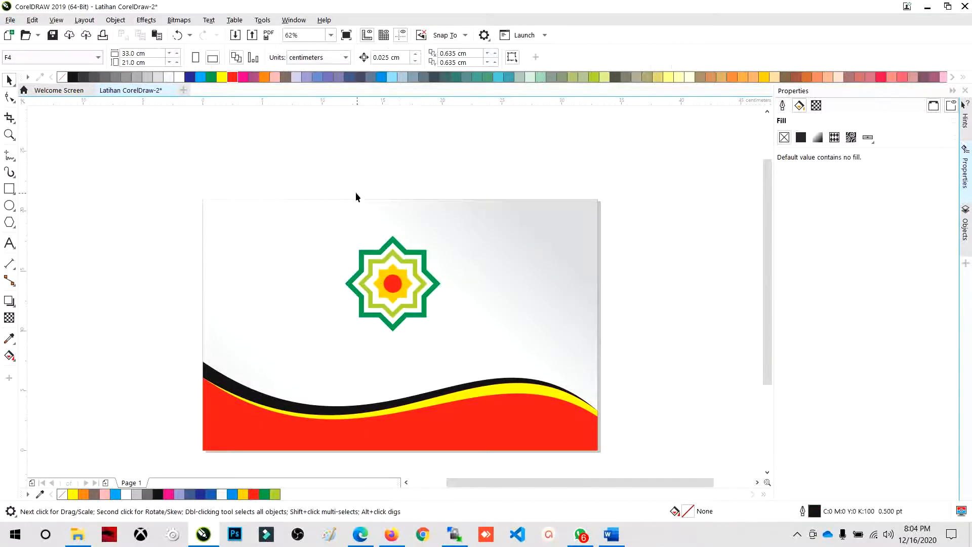
# - Select all four ornament shapes together and shrink them about their common center to about 5.23 cm
pyautogui.moveTo(470, 391); pyautogui.dragTo(493, 325)
pyautogui.moveTo(329, 170); pyautogui.dragTo(353, 282)
pyautogui.moveTo(491, 347); pyautogui.dragTo(491, 347)
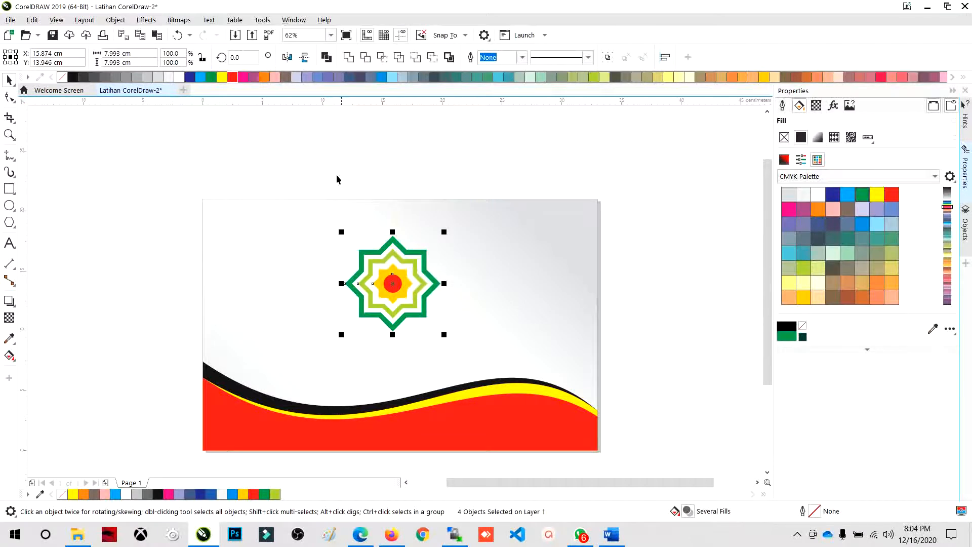
pyautogui.click(327, 187)
pyautogui.moveTo(290, 172); pyautogui.dragTo(500, 383)
pyautogui.moveTo(444, 233); pyautogui.dragTo(425, 237)
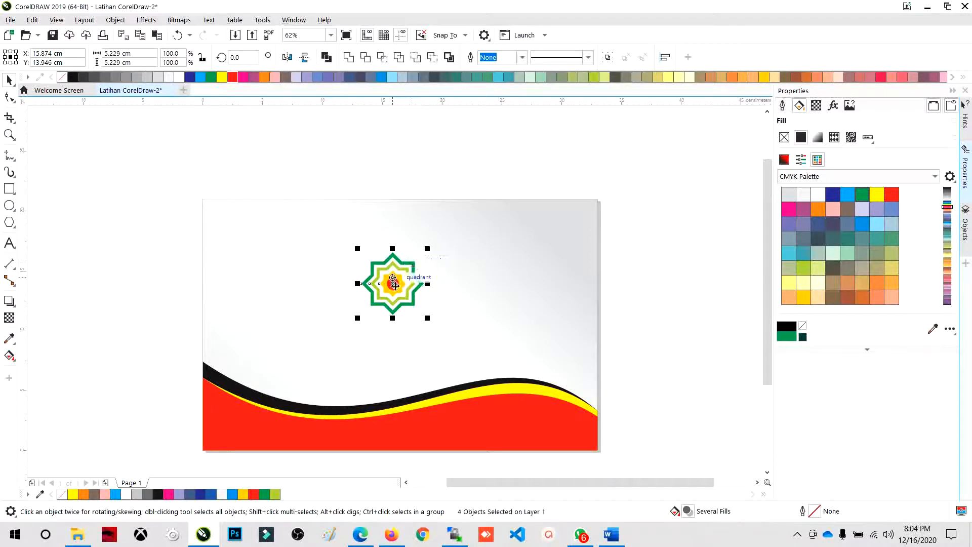
# - Group the four ornament shapes into a single object, and deselect the group
pyautogui.hotkey('ctrl', 'g')
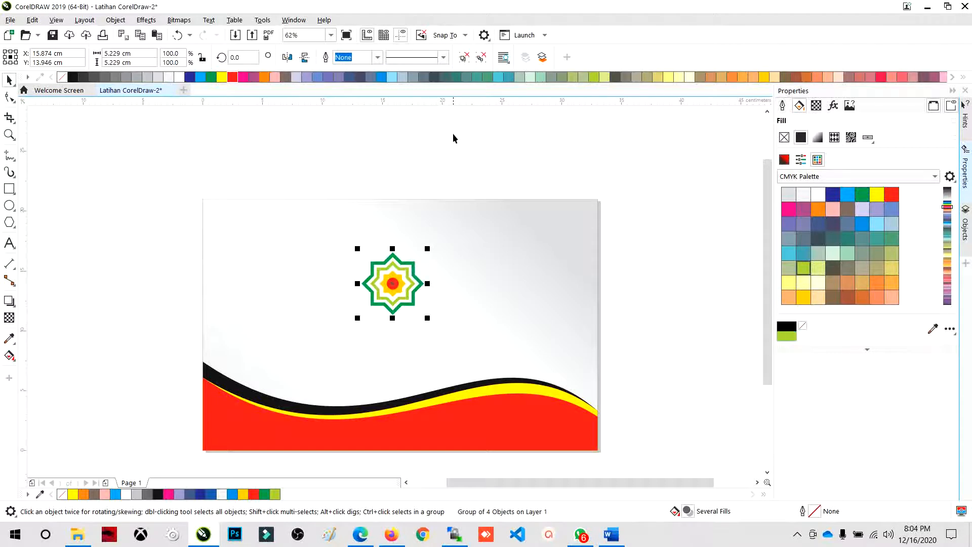
pyautogui.click(464, 57)
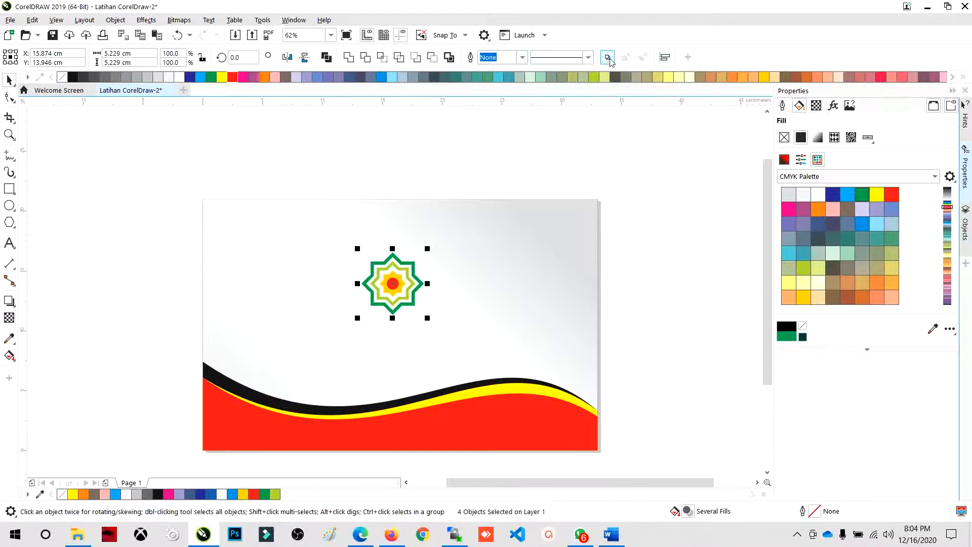
pyautogui.click(610, 62)
pyautogui.click(486, 162)
# - Move the ornament group down into the left half of the page and shrink it about its center to about 4.1 cm
pyautogui.moveTo(394, 286); pyautogui.dragTo(342, 317)
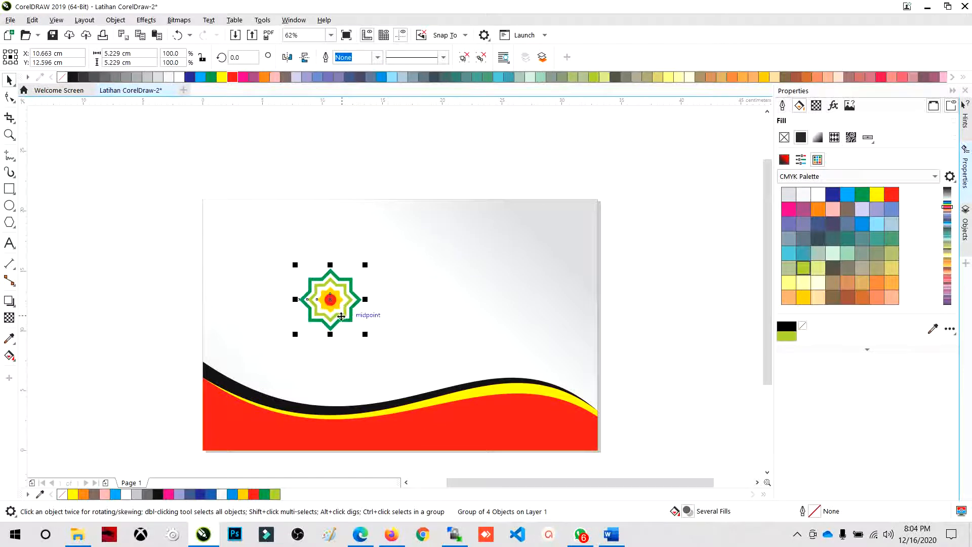
pyautogui.scroll(2, 341, 316)
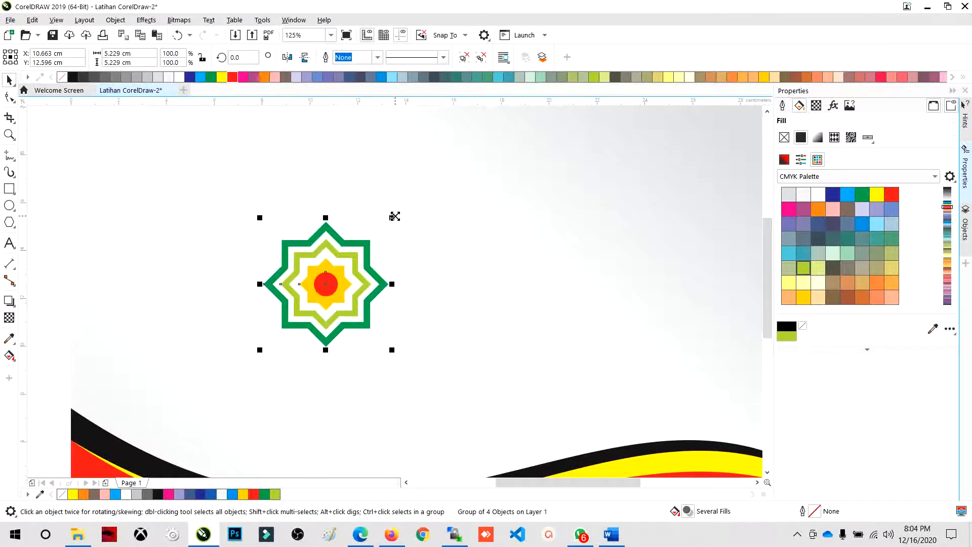
pyautogui.moveTo(395, 216); pyautogui.dragTo(381, 230)
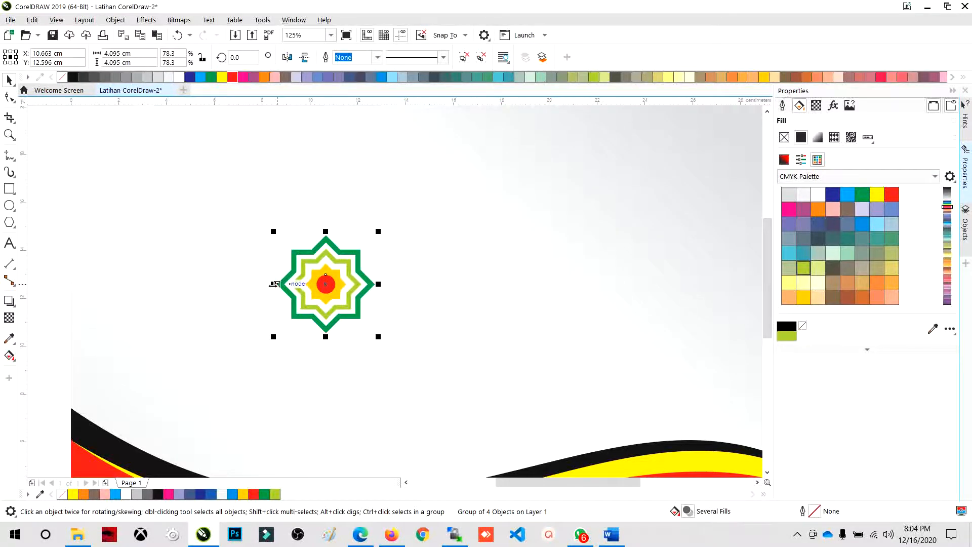
# - Try creating a mirrored copy of the ornament immediately to its right, and undo it
pyautogui.moveTo(274, 284); pyautogui.dragTo(425, 286)
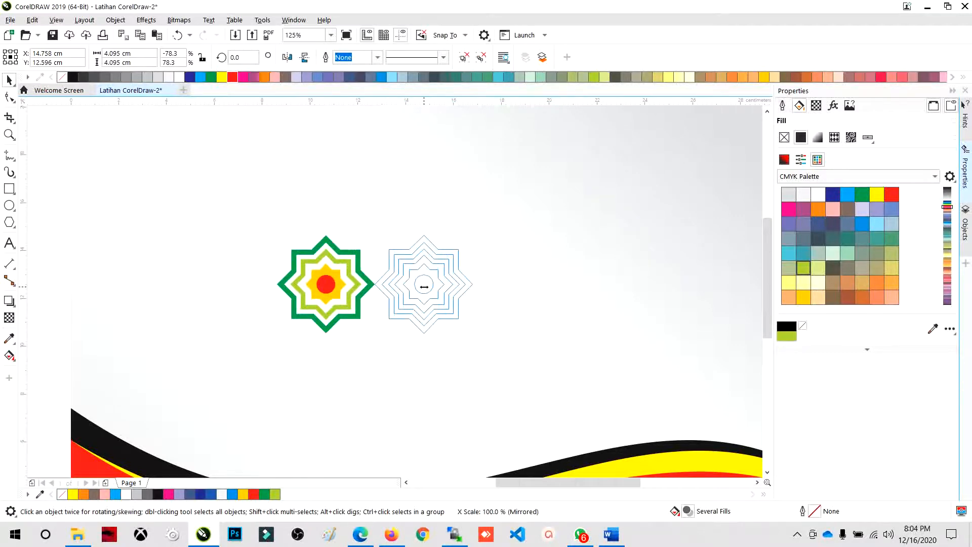
pyautogui.moveTo(424, 286); pyautogui.dragTo(424, 287)
pyautogui.hotkey('ctrl', 'z')
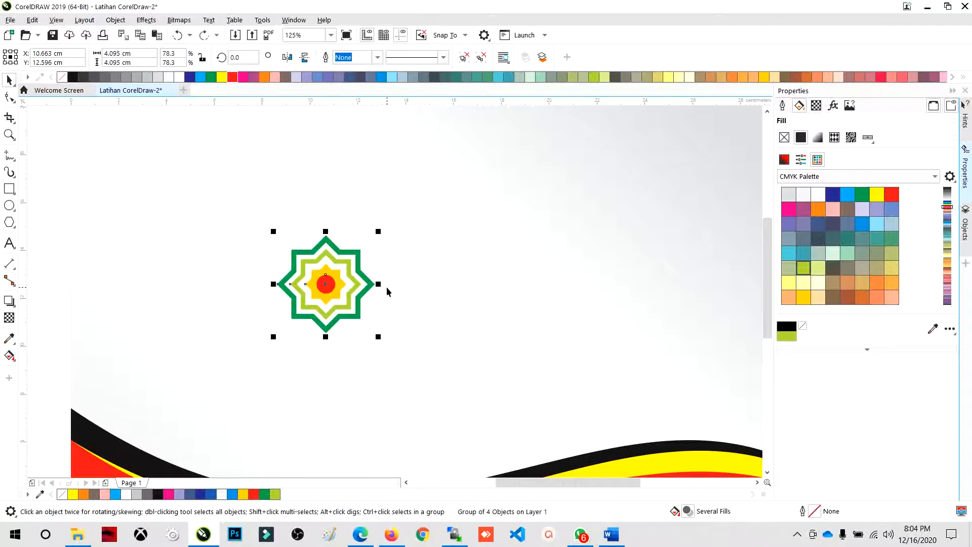
# - Mirror copies of the ornament rightward to form a row of three, and mirror a copy of that row directly above it
pyautogui.moveTo(274, 284); pyautogui.dragTo(399, 286)
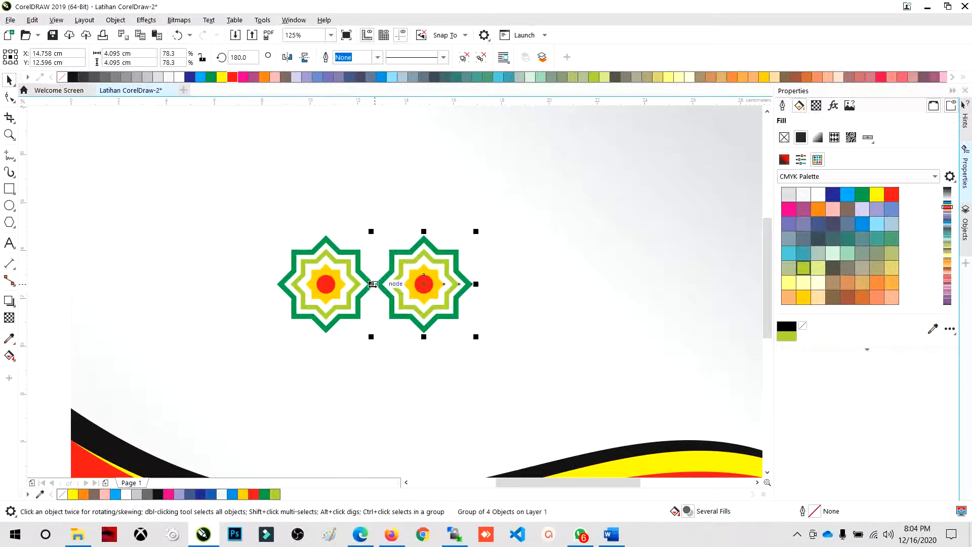
pyautogui.moveTo(372, 284); pyautogui.dragTo(612, 284)
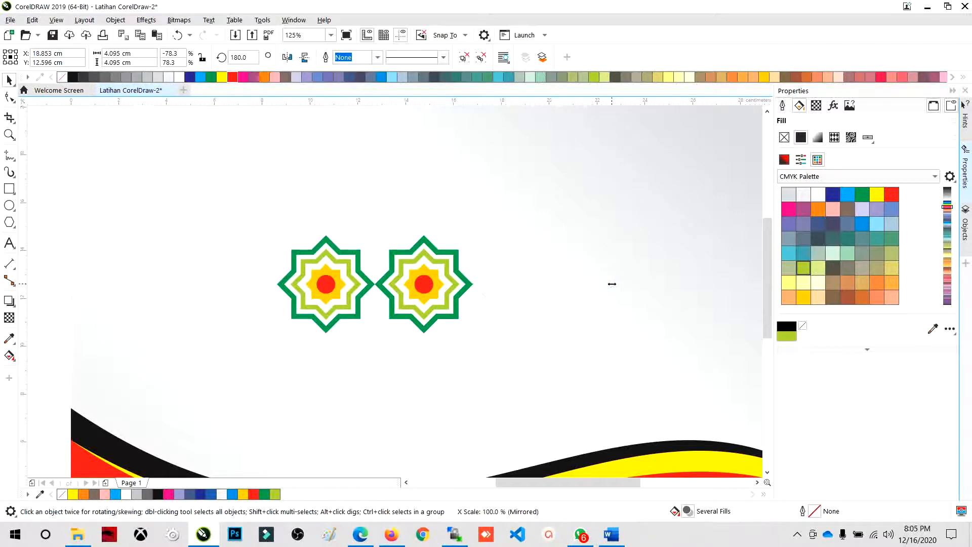
pyautogui.scroll(-2, 441, 301)
pyautogui.moveTo(305, 172); pyautogui.dragTo(469, 316)
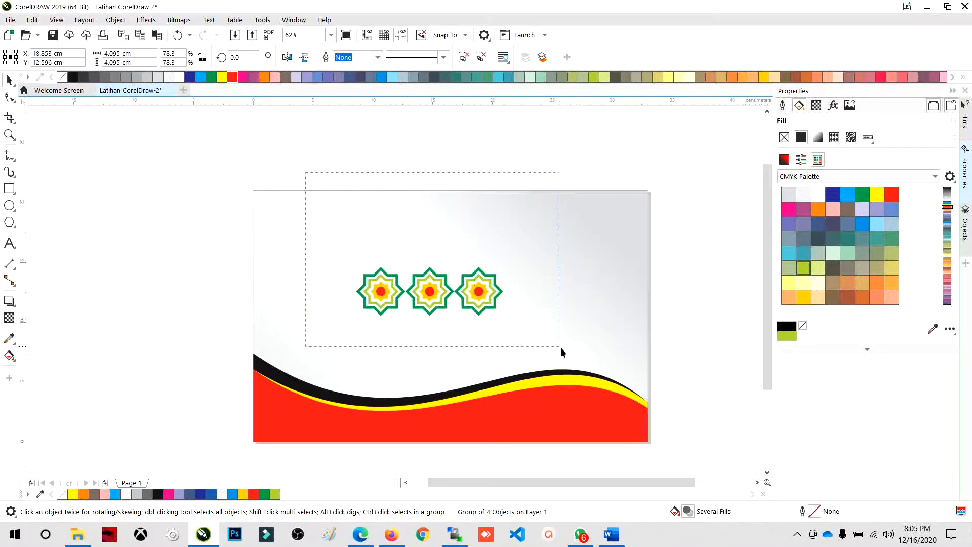
pyautogui.moveTo(561, 347); pyautogui.dragTo(562, 348)
pyautogui.moveTo(429, 318); pyautogui.dragTo(440, 262)
# - Shrink the block of six ornaments to about 6.59 cm wide, and mirror copies downward and rightward into a six-column, four-row grid
pyautogui.moveTo(332, 184); pyautogui.dragTo(544, 344)
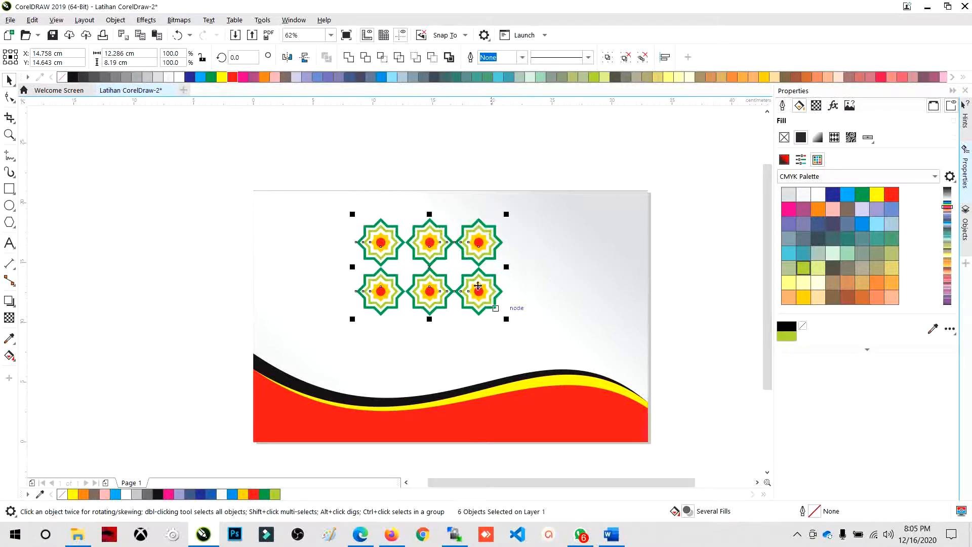
pyautogui.moveTo(429, 214); pyautogui.dragTo(431, 328)
pyautogui.moveTo(326, 170); pyautogui.dragTo(438, 326)
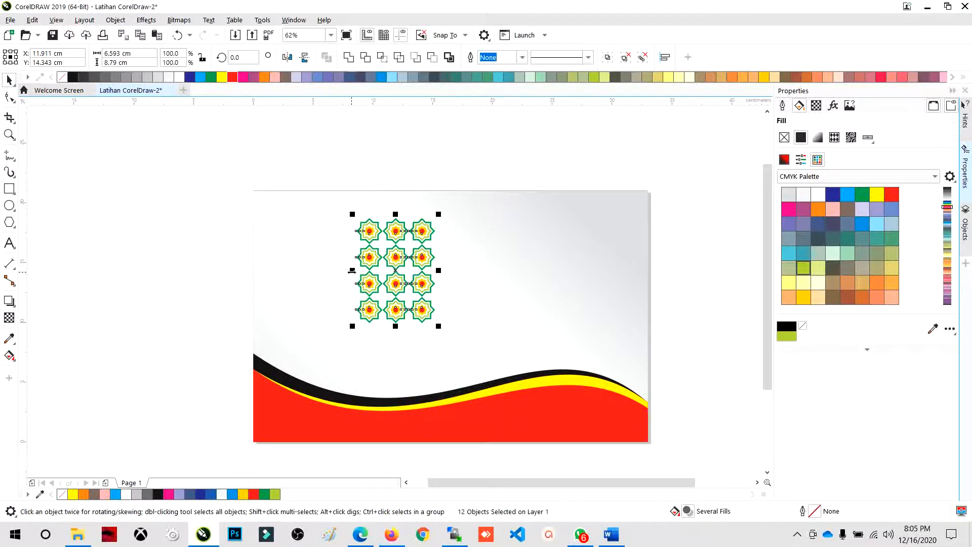
pyautogui.moveTo(351, 270); pyautogui.dragTo(517, 270)
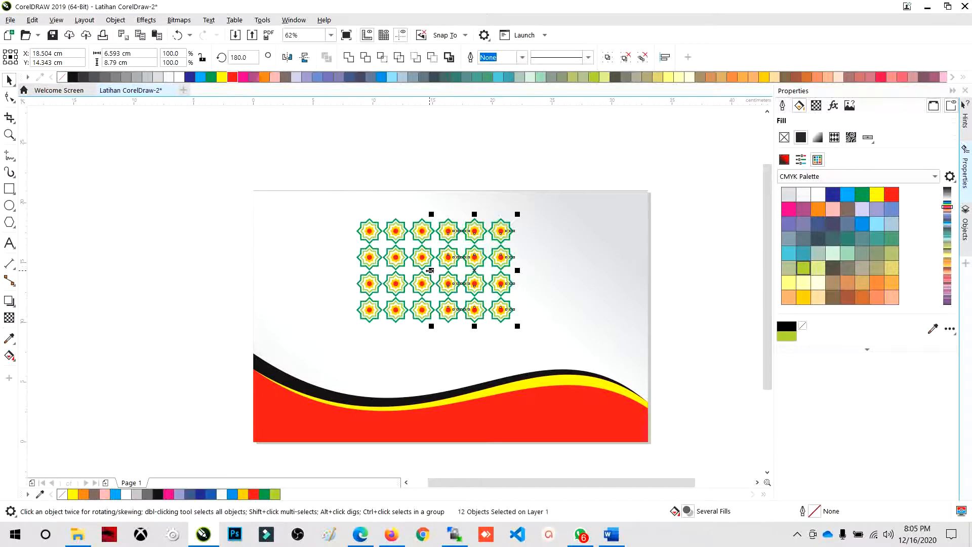
# - Mirror a copy of the ornament block rightward to make twelve columns, and shrink the whole block to about 20.6 cm wide
pyautogui.moveTo(430, 271); pyautogui.dragTo(670, 276)
pyautogui.rightClick(544, 279)
pyautogui.rightClick(670, 276)
pyautogui.moveTo(326, 164); pyautogui.dragTo(726, 373)
pyautogui.moveTo(663, 233); pyautogui.dragTo(562, 226)
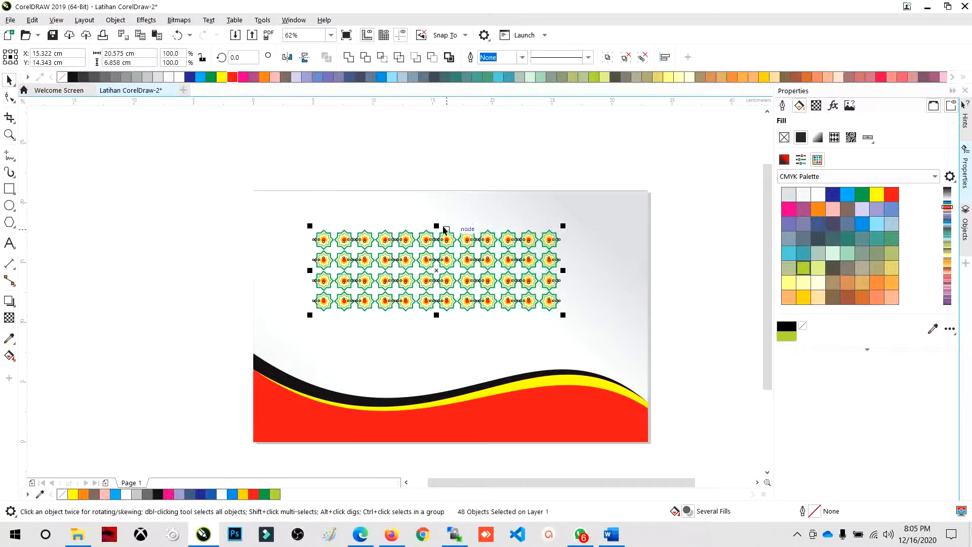
# - Mirror the block downward to make eight rows, and fit the whole pattern into the page's upper-left corner at about 16.06 cm wide
pyautogui.moveTo(443, 228); pyautogui.dragTo(443, 311)
pyautogui.rightClick(444, 311)
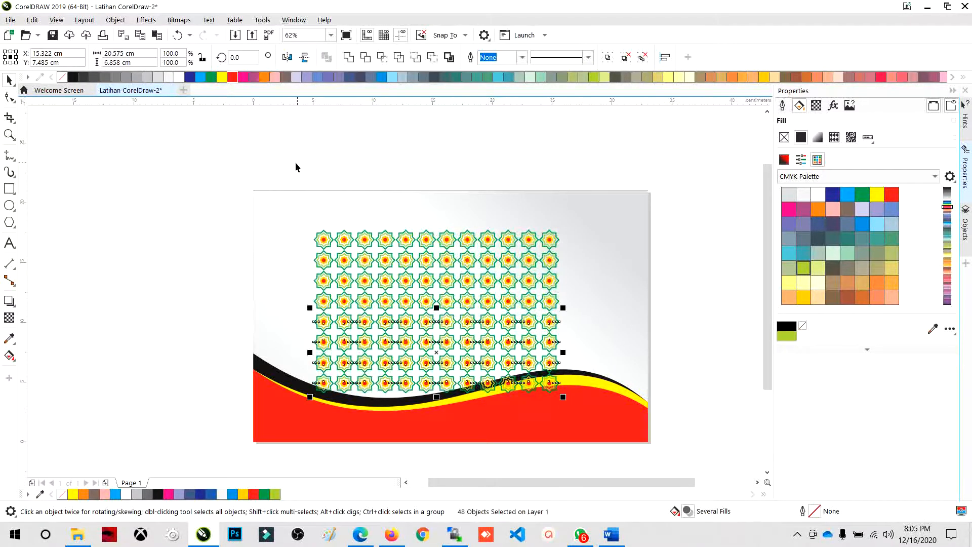
pyautogui.moveTo(287, 169); pyautogui.dragTo(570, 400)
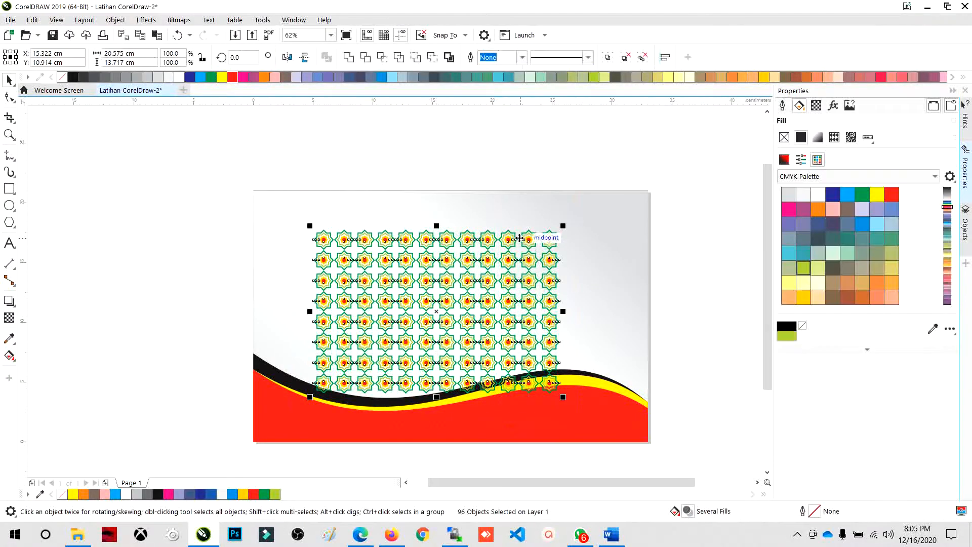
pyautogui.moveTo(519, 238); pyautogui.dragTo(471, 208)
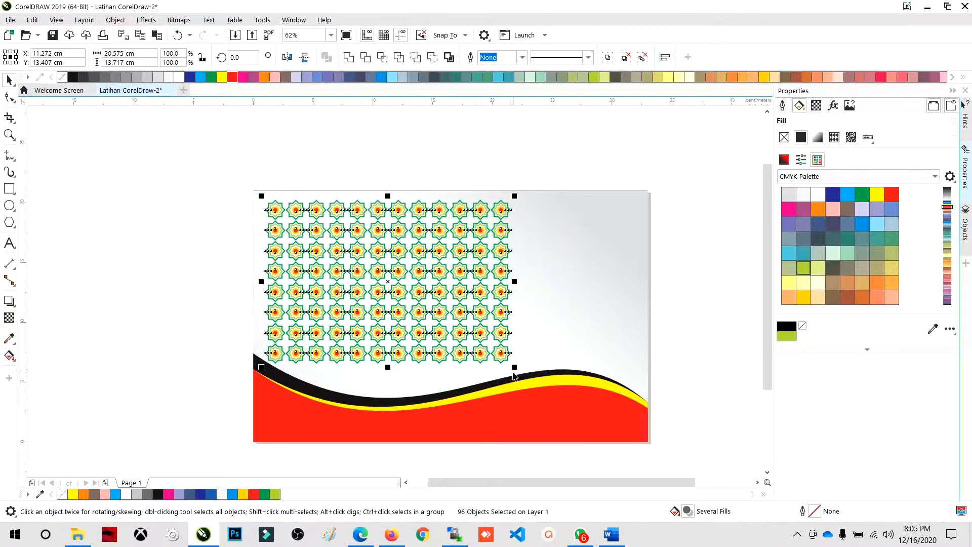
pyautogui.moveTo(514, 368); pyautogui.dragTo(461, 332)
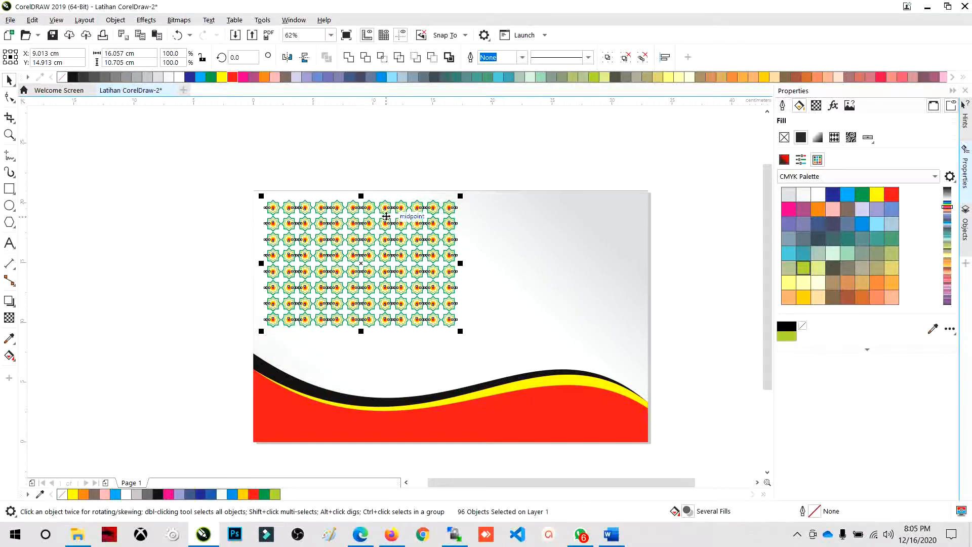
pyautogui.moveTo(387, 211)
pyautogui.mouseDown()
pyautogui.moveTo(404, 211)
pyautogui.moveTo(382, 208)
pyautogui.mouseUp()
# - Mirror a copy of the pattern rightward so that 24 columns of ornaments span the page width
pyautogui.moveTo(260, 263); pyautogui.dragTo(514, 267)
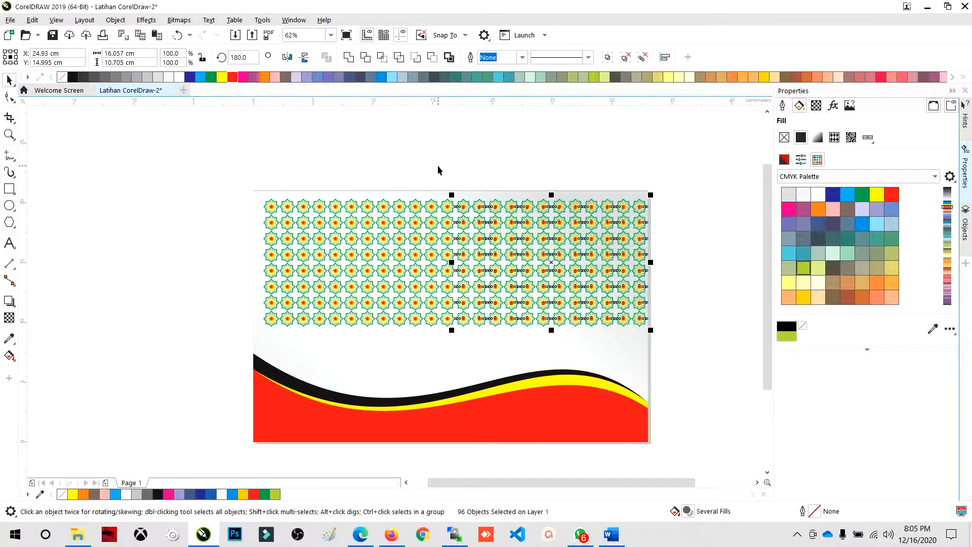
pyautogui.click(436, 166)
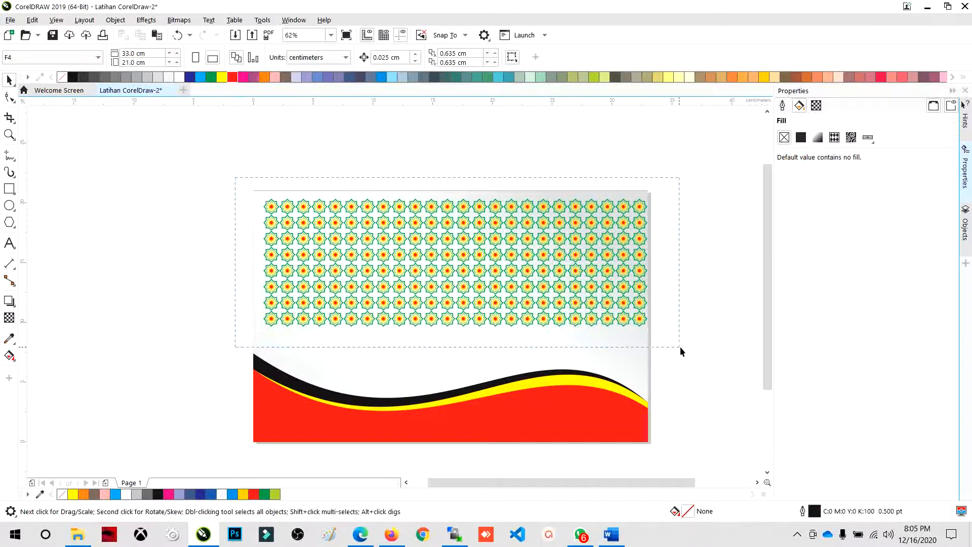
# - Try mirroring a copy of the full-width pattern downward over the waves, and undo it
pyautogui.moveTo(681, 349); pyautogui.dragTo(681, 347)
pyautogui.moveTo(455, 194); pyautogui.dragTo(456, 345)
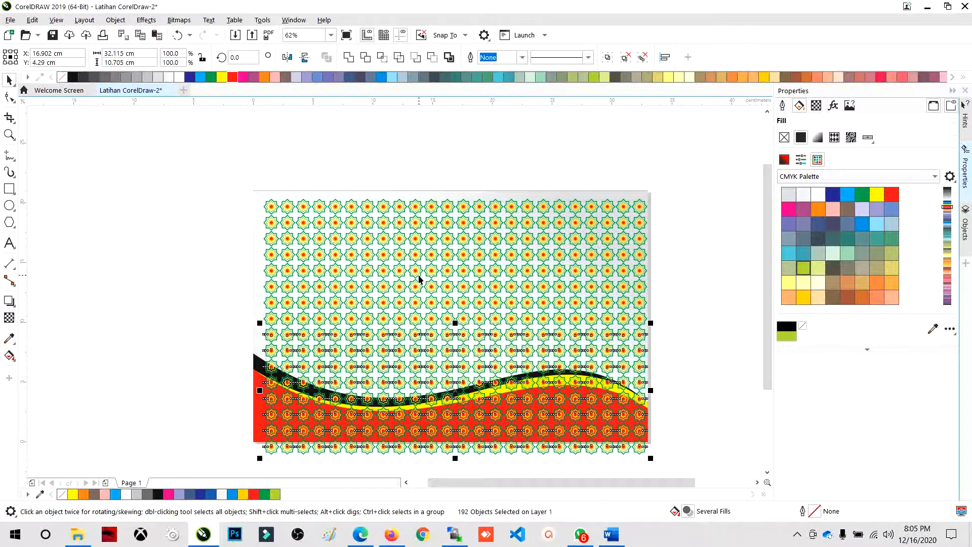
pyautogui.hotkey('ctrl', 'z')
# - Group all the ornaments, and center the group horizontally on the page, in the area above the waves
pyautogui.moveTo(235, 175); pyautogui.dragTo(694, 377)
pyautogui.hotkey('ctrl', 'g')
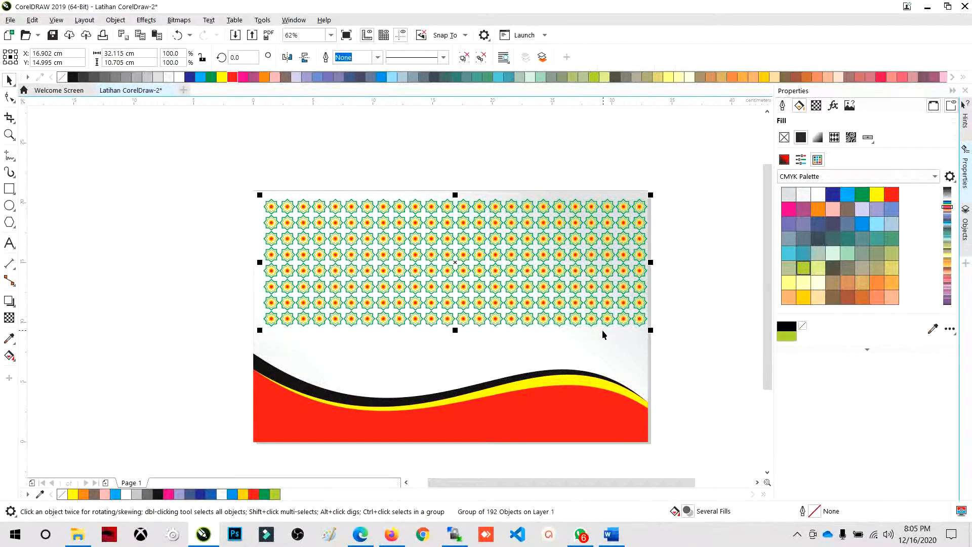
pyautogui.press('p')
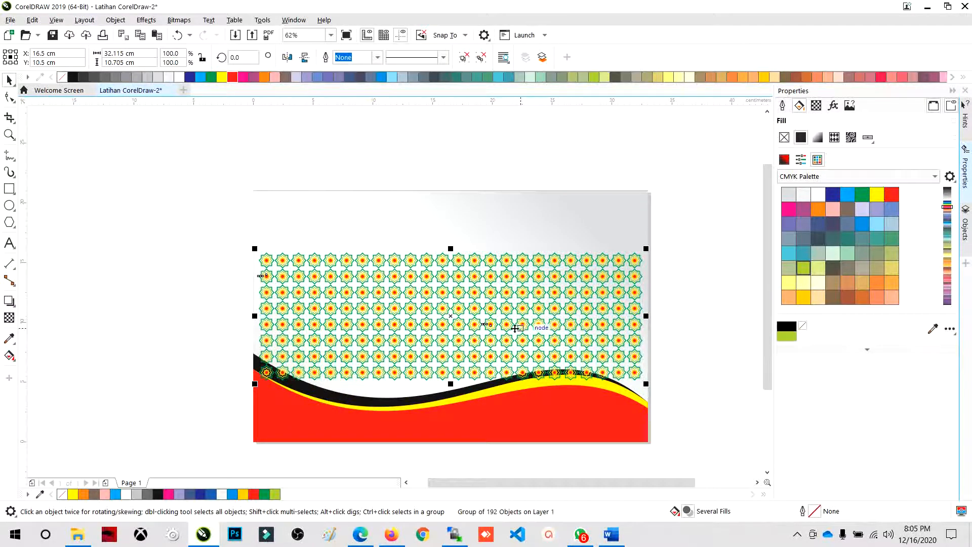
pyautogui.moveTo(493, 258)
pyautogui.mouseDown()
pyautogui.moveTo(501, 207)
pyautogui.moveTo(601, 249)
pyautogui.mouseUp()
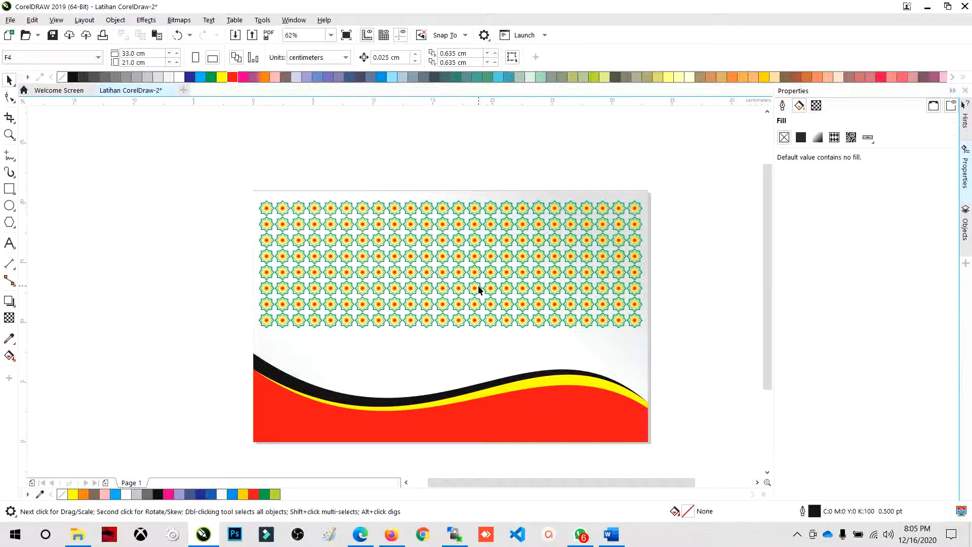
# - Examine the finished star pattern up close and its placement on the page above the waves
pyautogui.scroll(5, 392, 266)
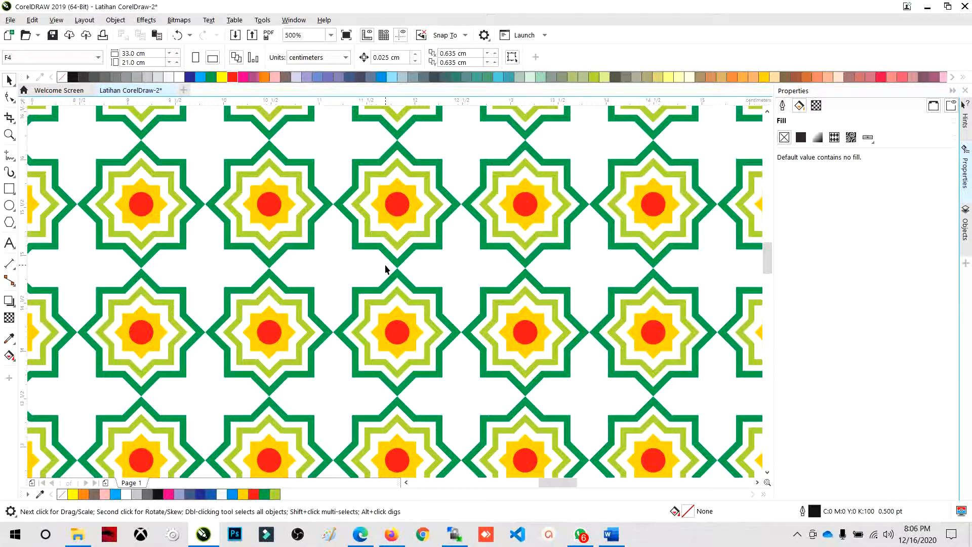
pyautogui.scroll(-4, 386, 269)
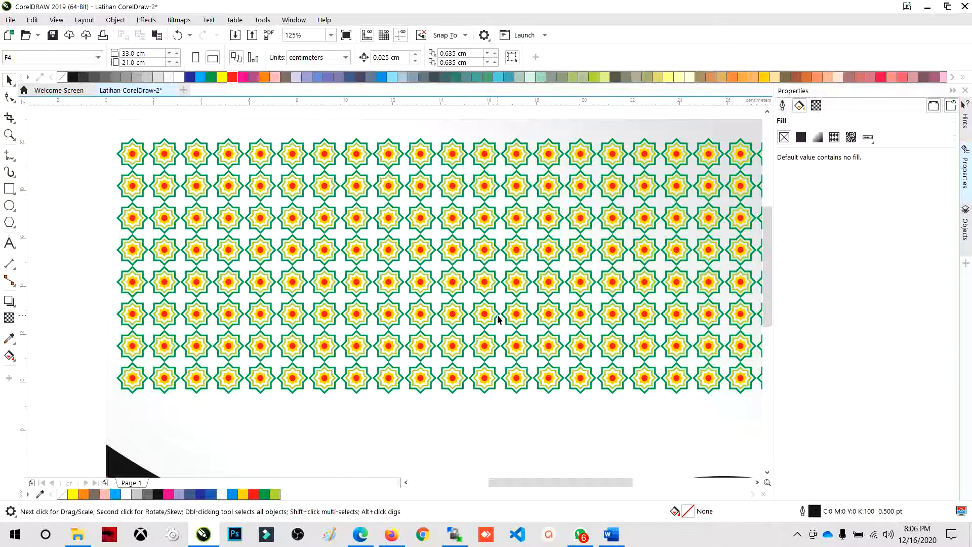
pyautogui.scroll(-2, 445, 321)
pyautogui.scroll(1, 358, 278)
pyautogui.scroll(-1, 320, 256)
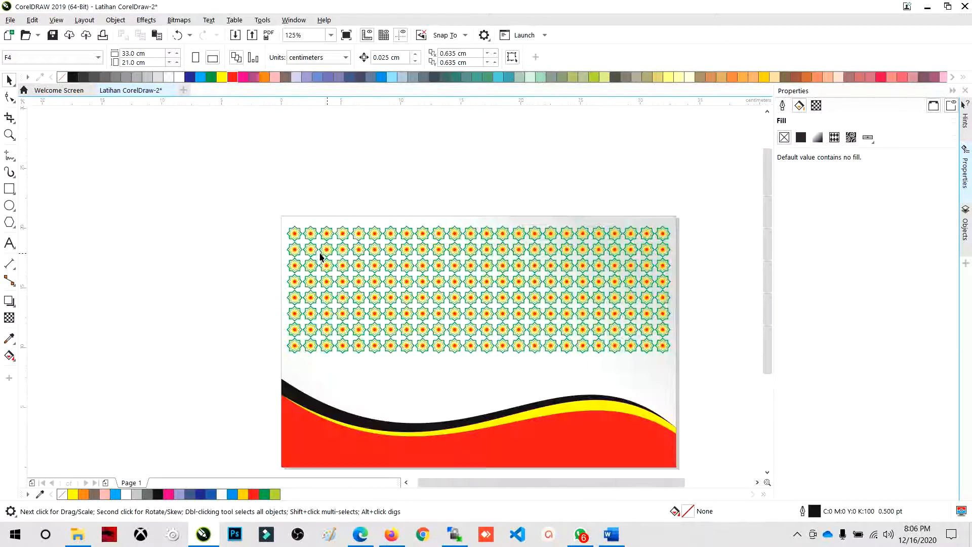
pyautogui.scroll(2, 564, 263)
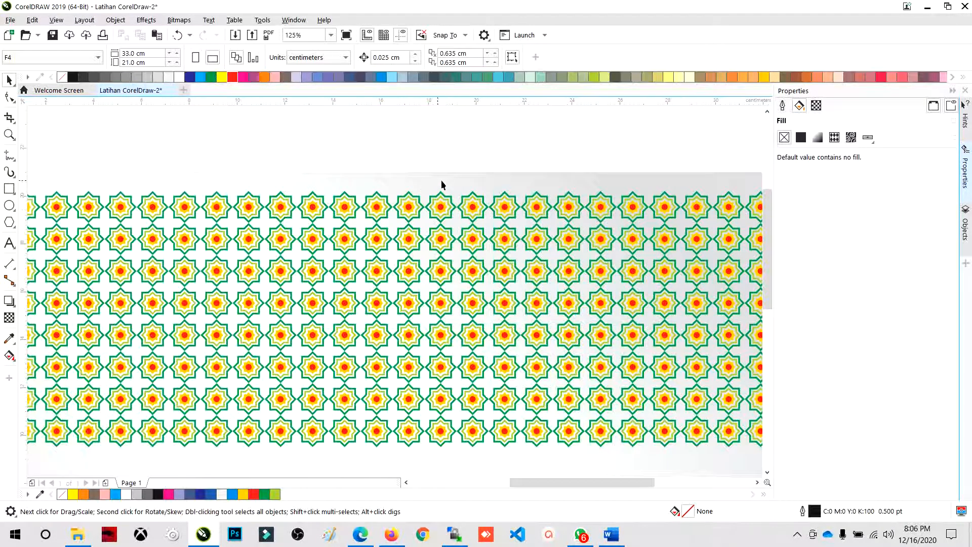
pyautogui.scroll(-2, 532, 329)
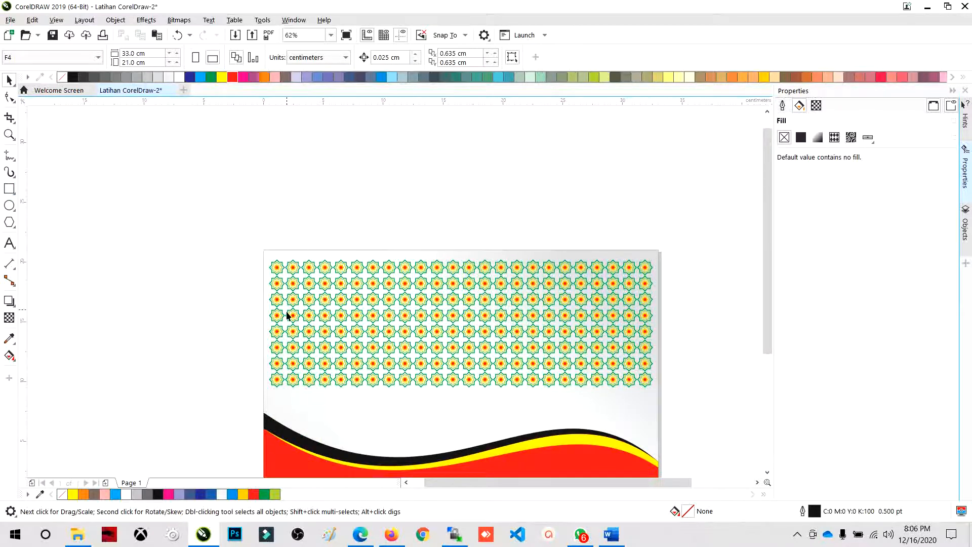
pyautogui.scroll(6, 281, 330)
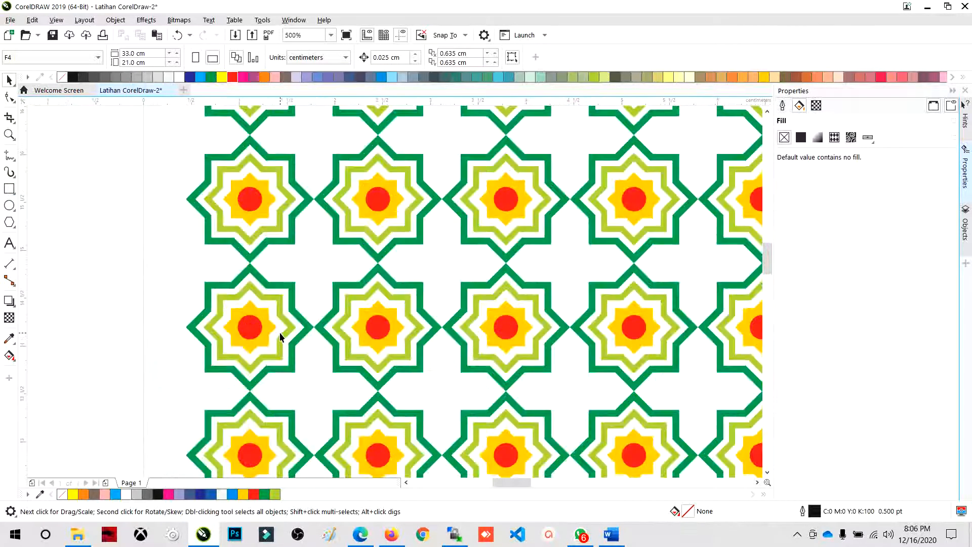
pyautogui.scroll(-1, 282, 336)
pyautogui.scroll(2, 282, 336)
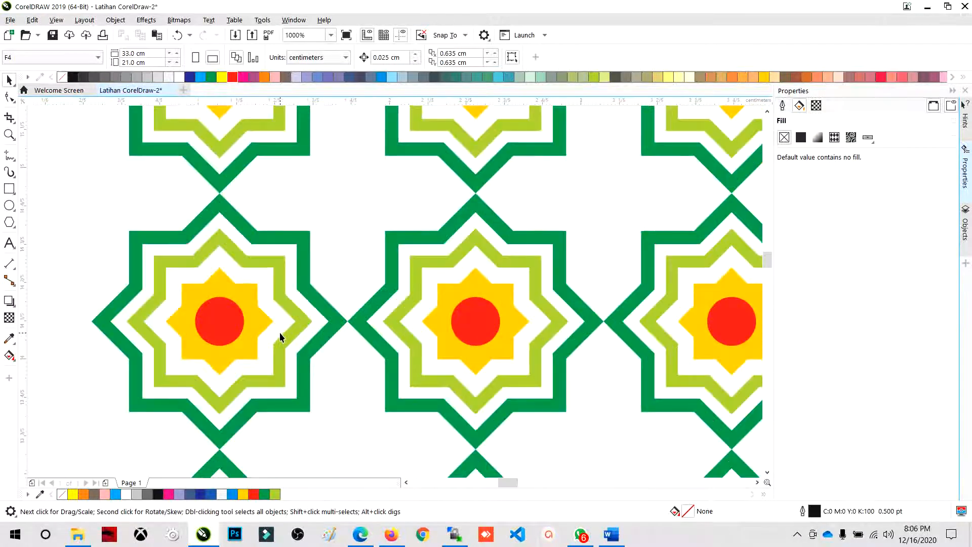
pyautogui.scroll(-3, 281, 336)
pyautogui.scroll(-4, 280, 334)
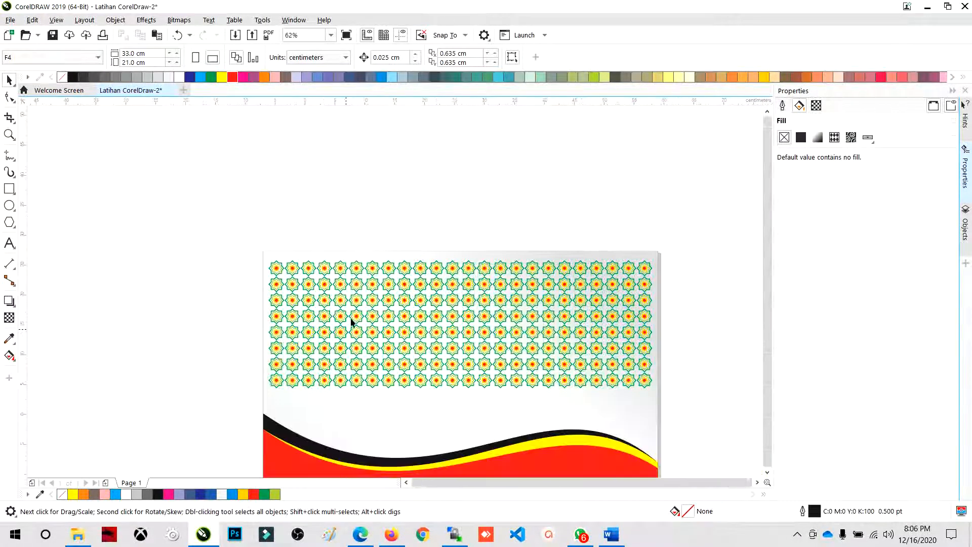
pyautogui.scroll(-2, 403, 392)
pyautogui.scroll(4, 404, 394)
pyautogui.scroll(-2, 403, 393)
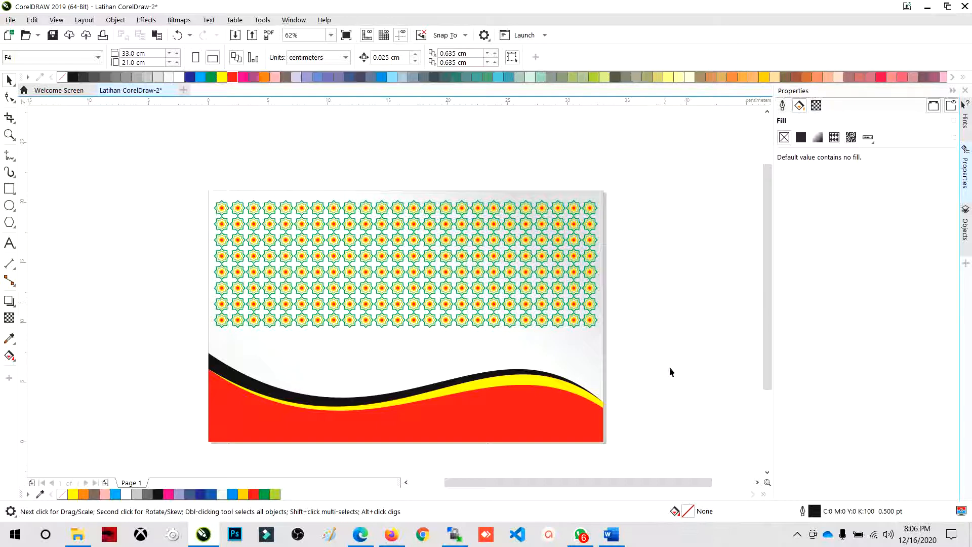
pyautogui.click(801, 536)
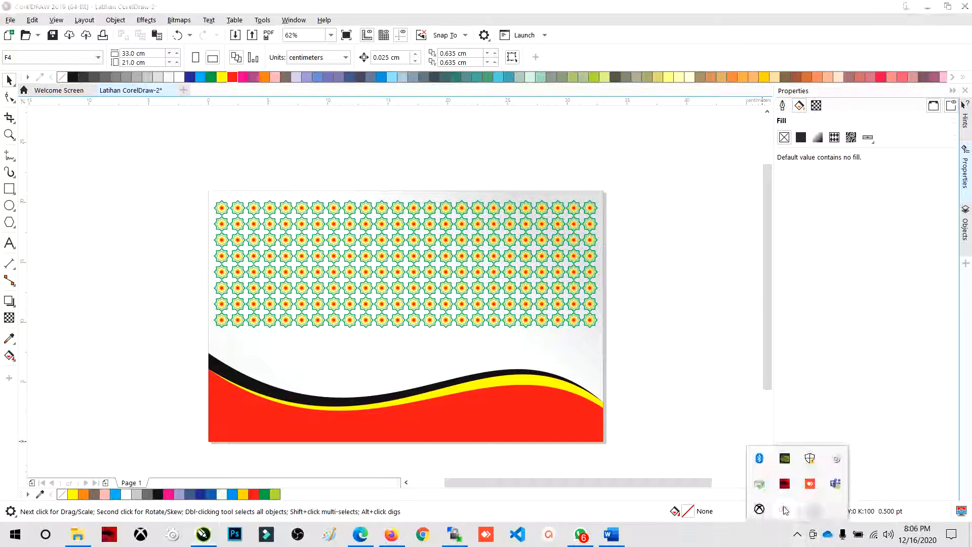
pyautogui.click(782, 506)
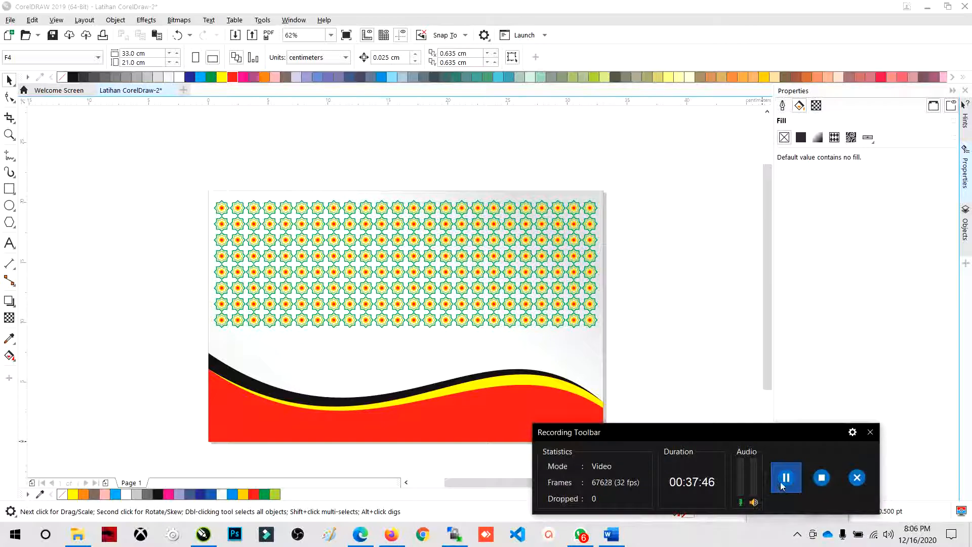